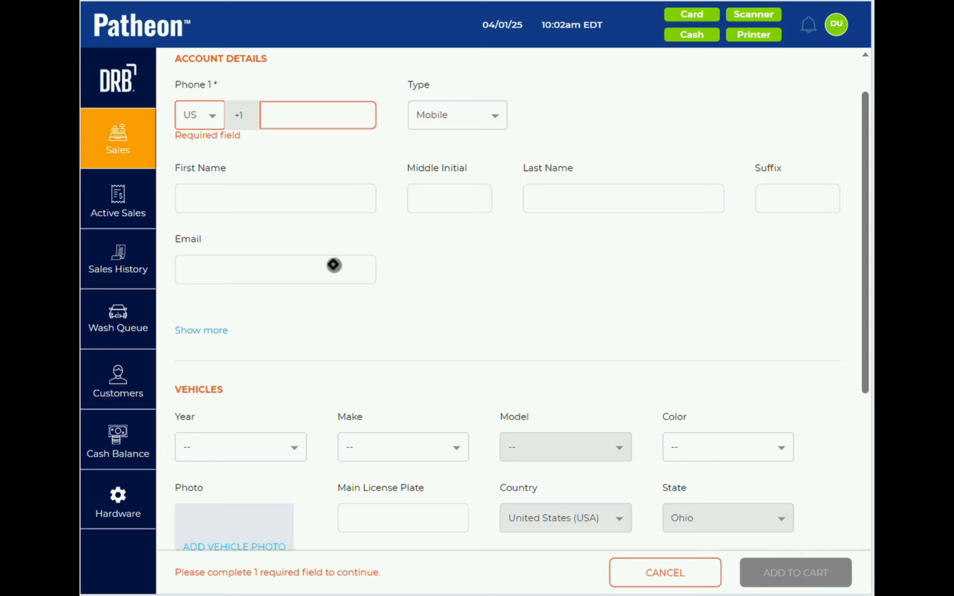
# - Type the customer's phone number into Phone 1 on the Unlimited Good sale form to find the existing match
pyautogui.scroll(-4, 334, 265)
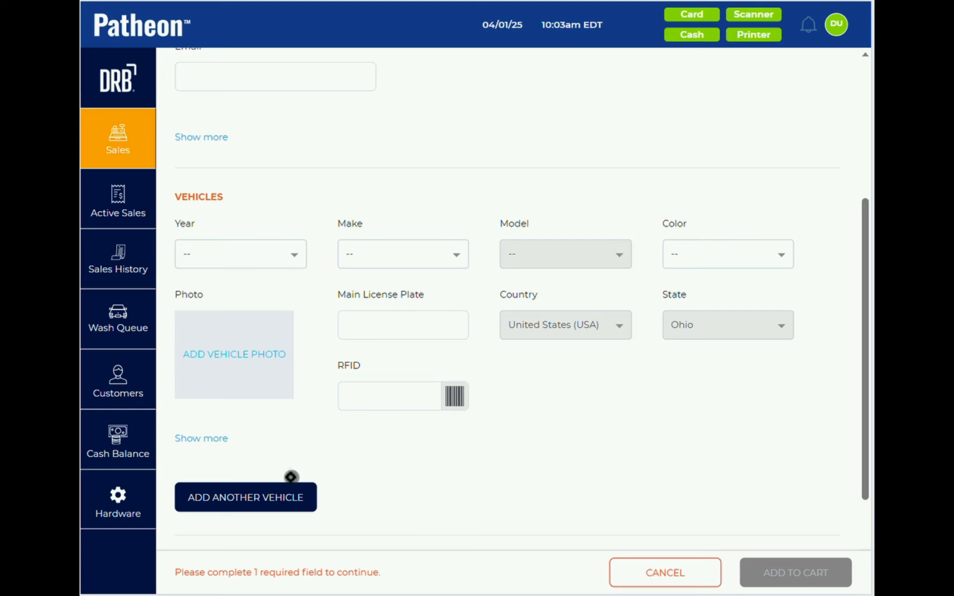
pyautogui.scroll(-3, 290, 477)
pyautogui.scroll(7, 291, 478)
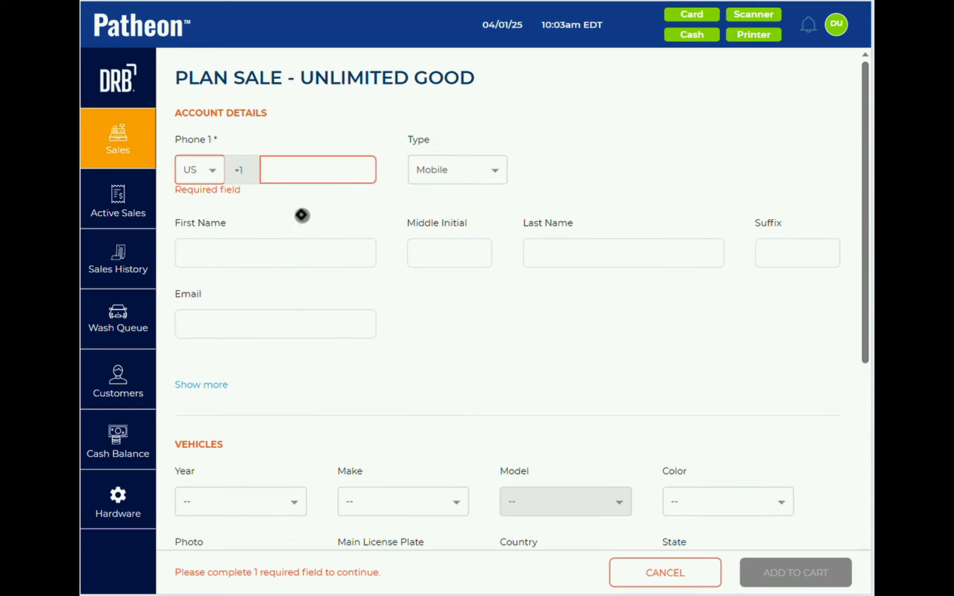
pyautogui.click(297, 169)
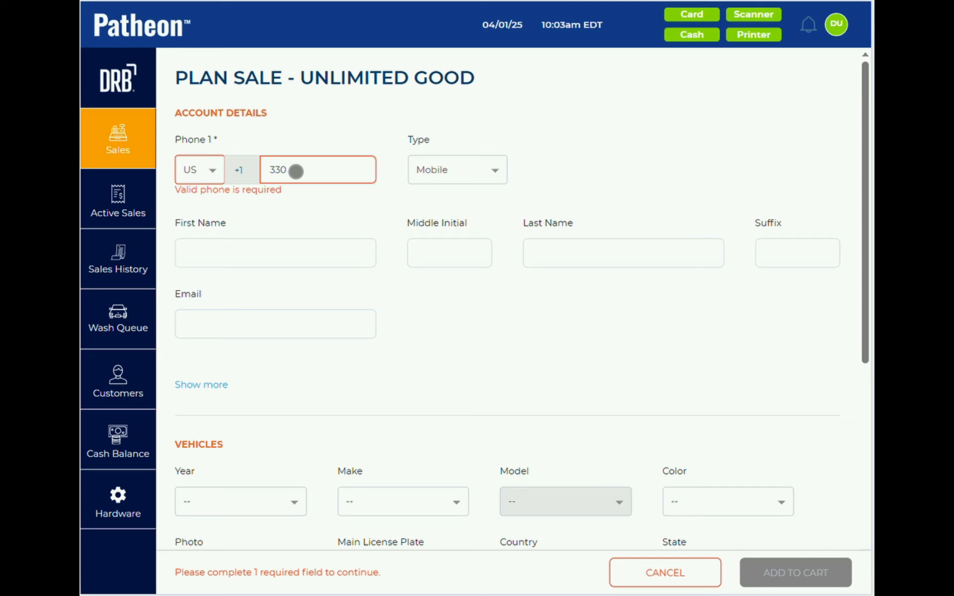
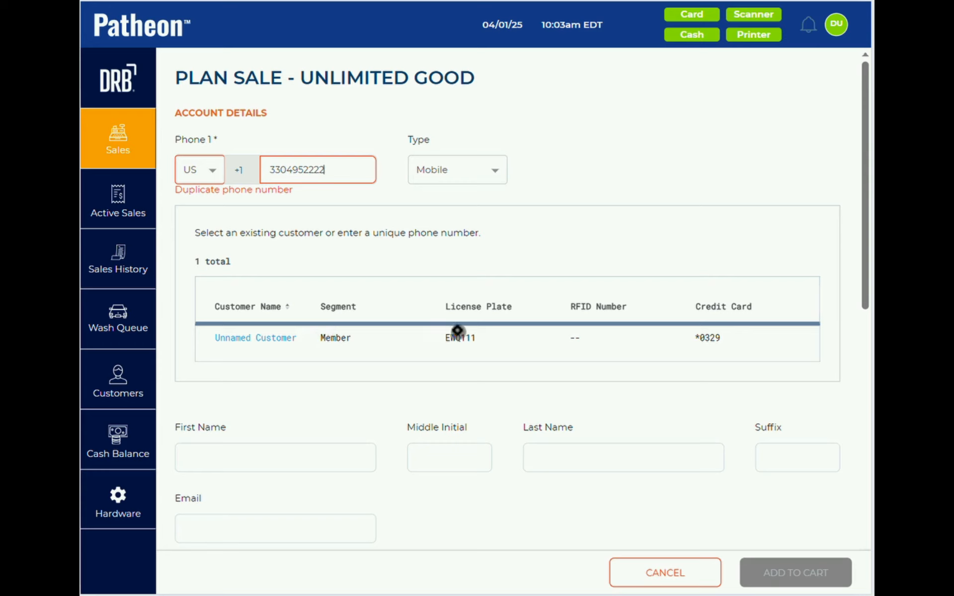
# - Open the matching Unnamed Customer record and replace its placeholder first name with the customer's first name
pyautogui.click(272, 337)
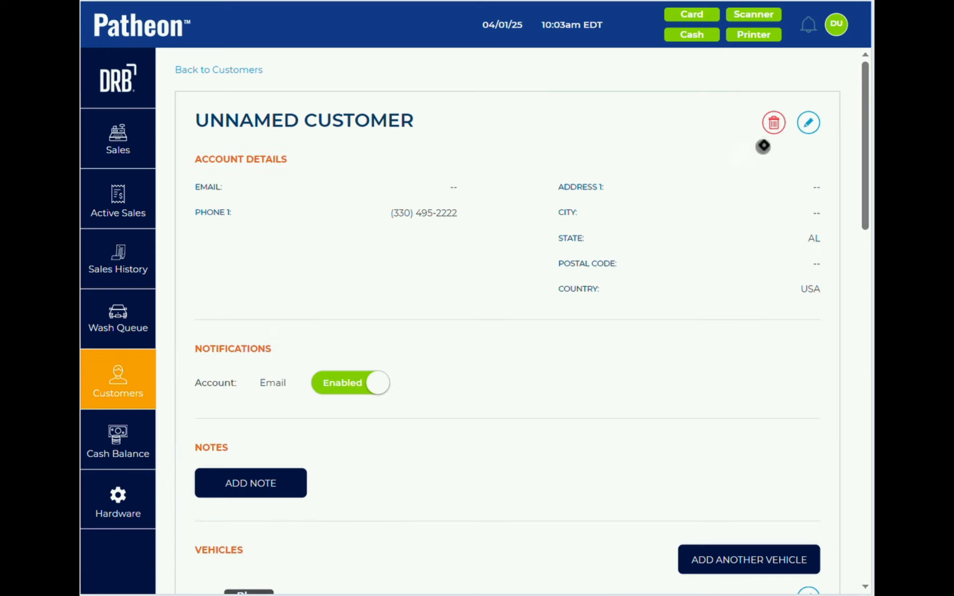
pyautogui.click(808, 122)
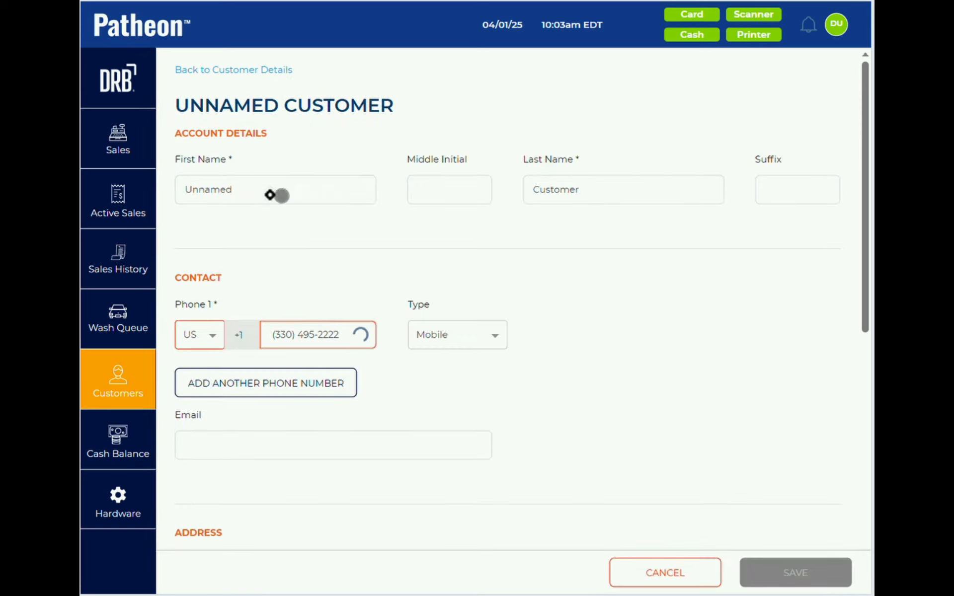
pyautogui.click(214, 193)
pyautogui.doubleClick(214, 193)
pyautogui.click(214, 193)
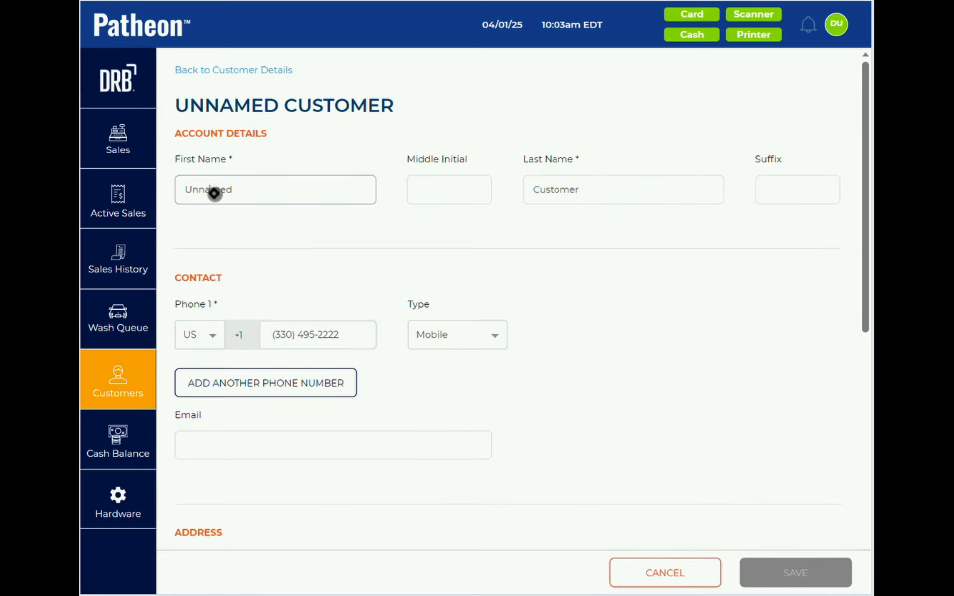
pyautogui.hotkey('ctrl', 'a')
pyautogui.press('BackSpace')
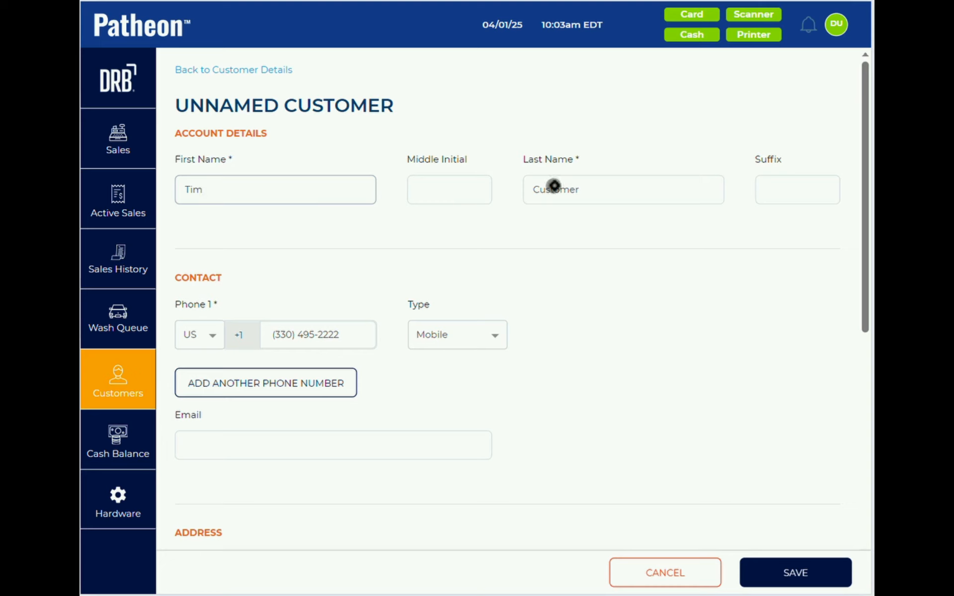
# - Replace the placeholder last name, save the record, and start a new Unlimited Good plan sale
pyautogui.click(582, 194)
pyautogui.press('BackSpace')
pyautogui.press('BackSpace')
pyautogui.press('BackSpace')
pyautogui.press('BackSpace')
pyautogui.press('BackSpace')
pyautogui.press('BackSpace')
pyautogui.press('BackSpace')
pyautogui.press('BackSpace')
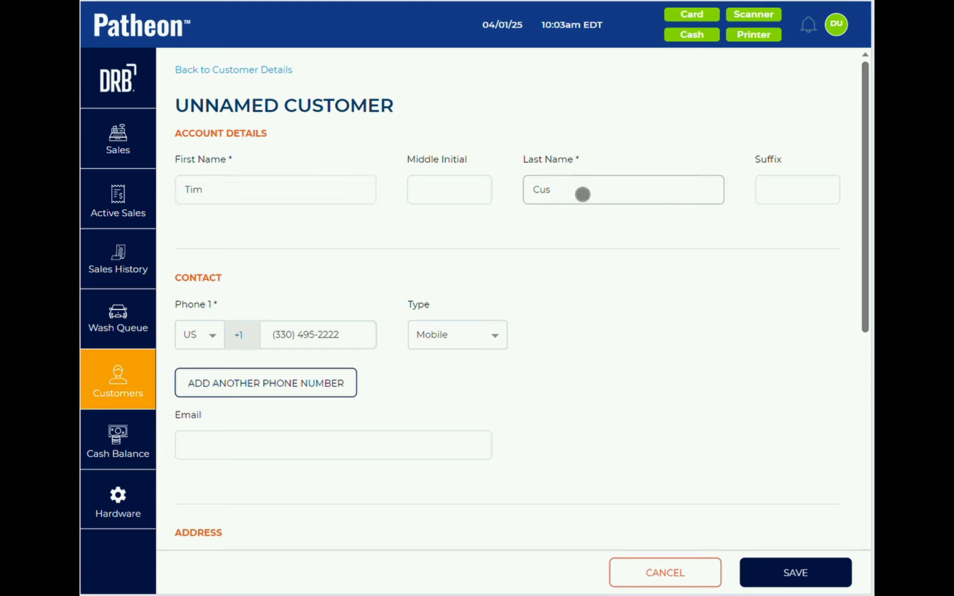
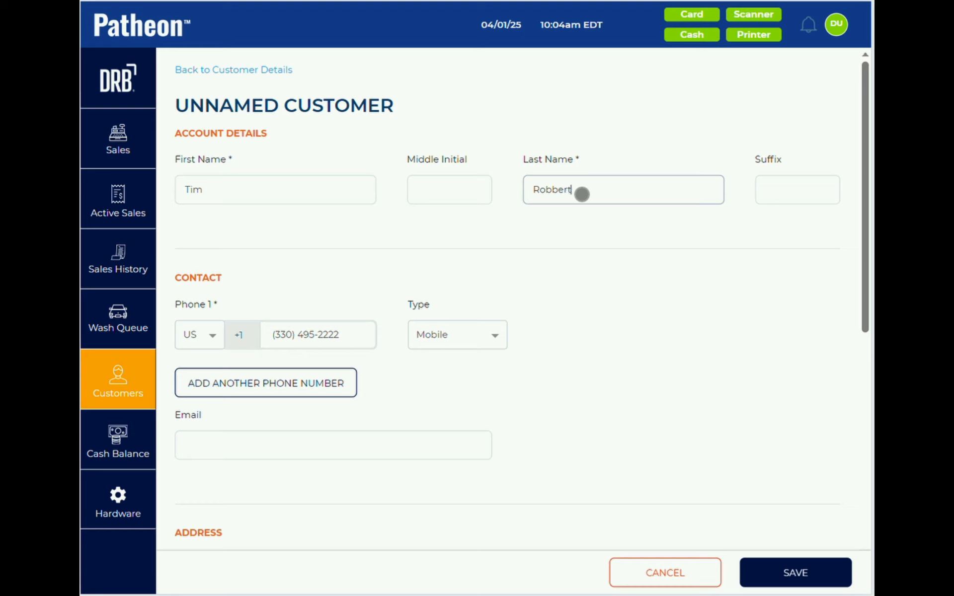
pyautogui.click(785, 575)
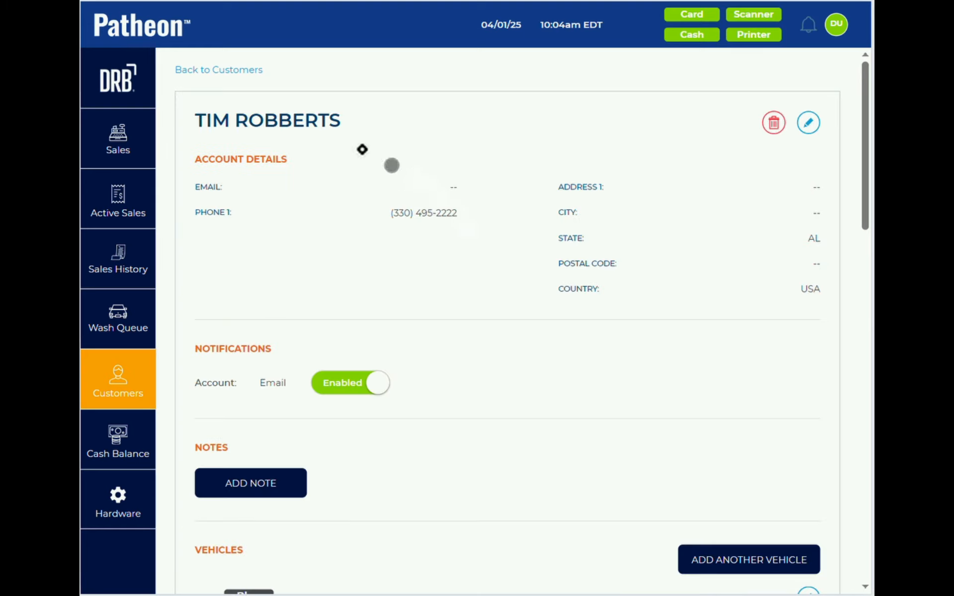
pyautogui.click(147, 124)
pyautogui.click(228, 167)
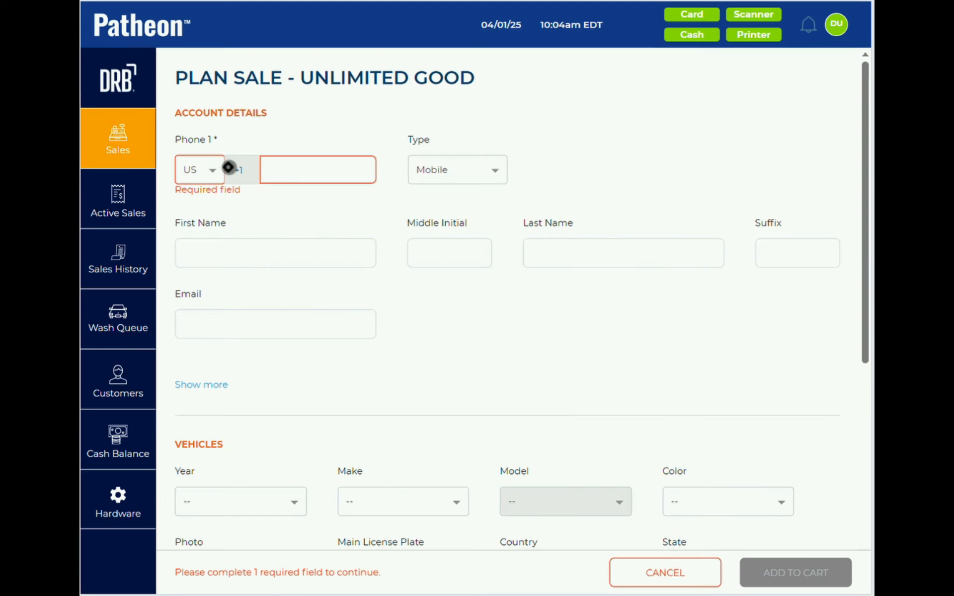
# - Enter the new customer's phone number, first name and last name on the Unlimited Good sale form
pyautogui.click(299, 178)
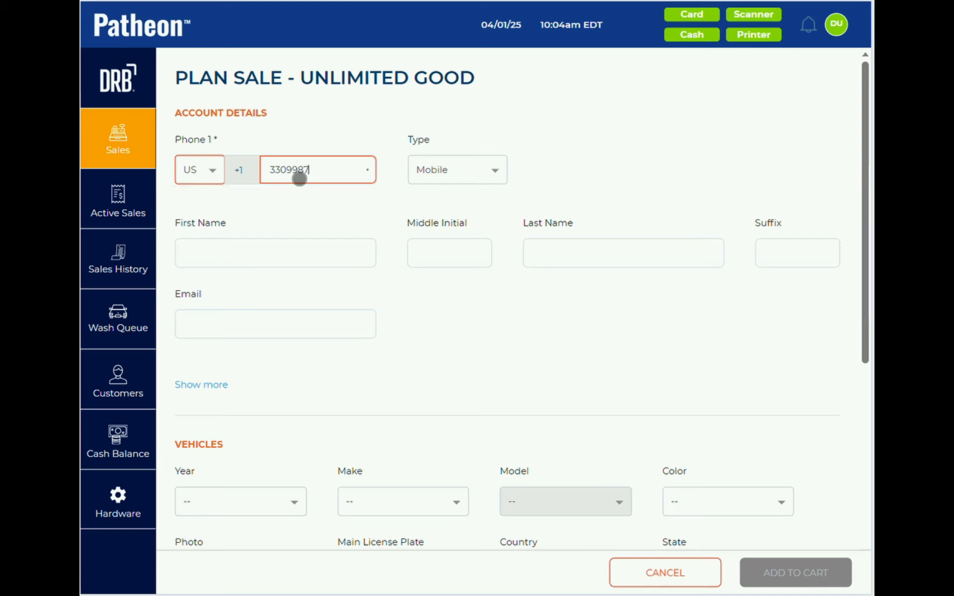
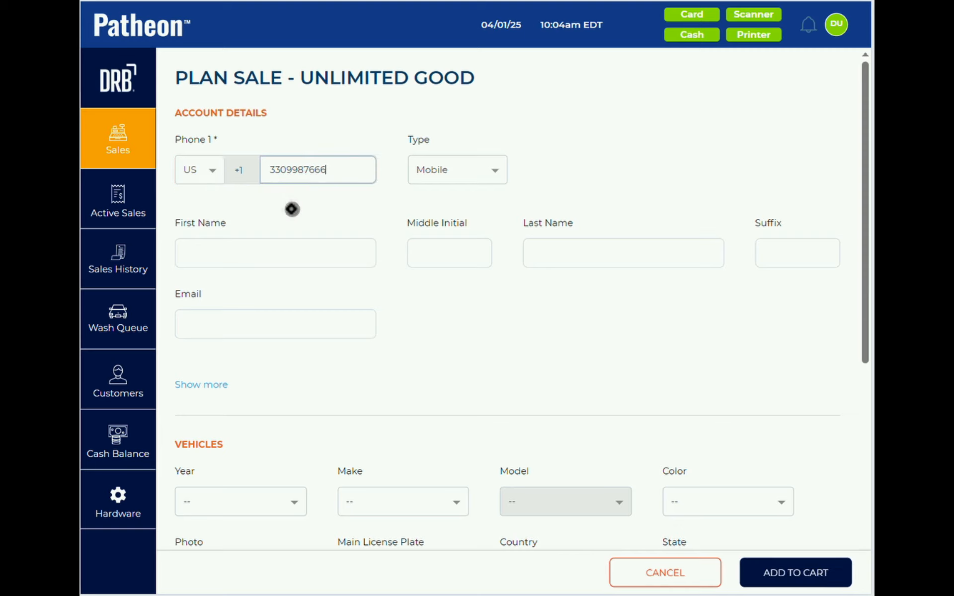
pyautogui.click(284, 254)
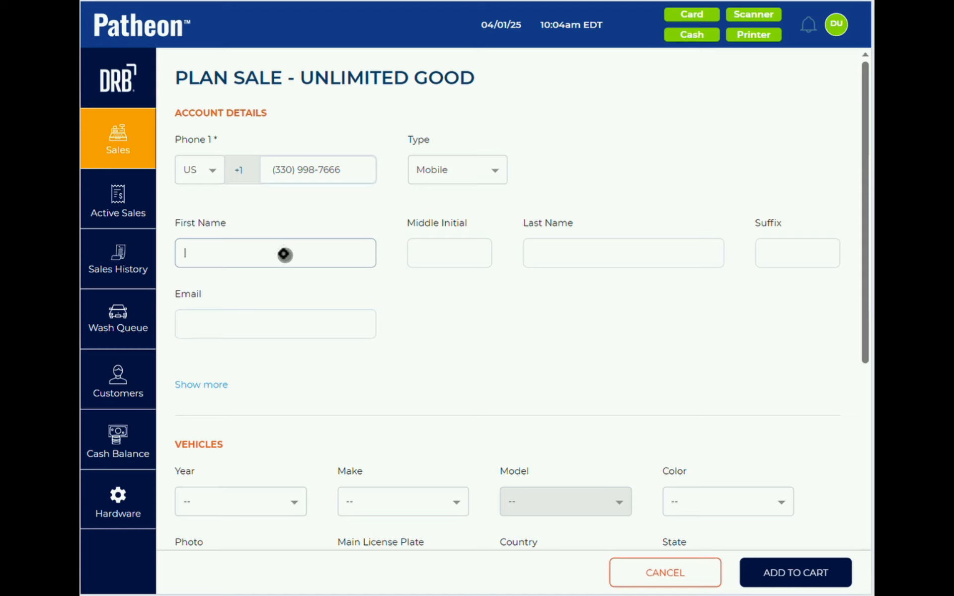
pyautogui.write('Test')
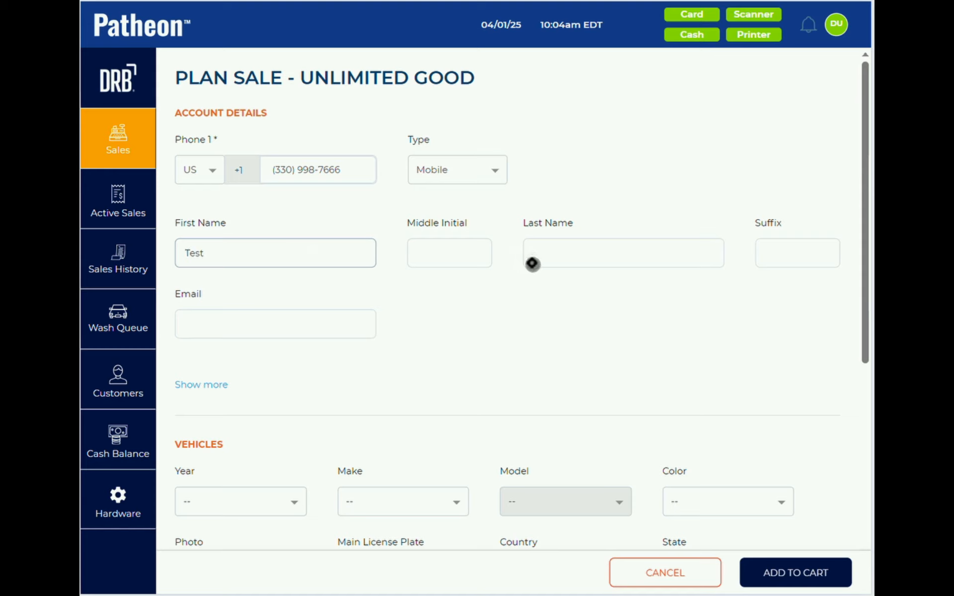
pyautogui.click(532, 264)
pyautogui.write('Plan')
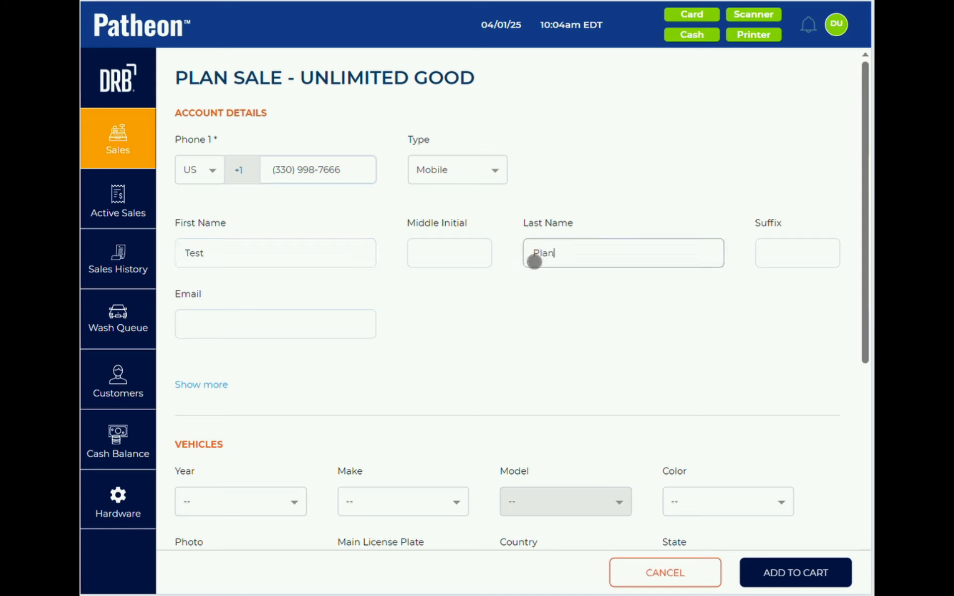
pyautogui.write('customer')
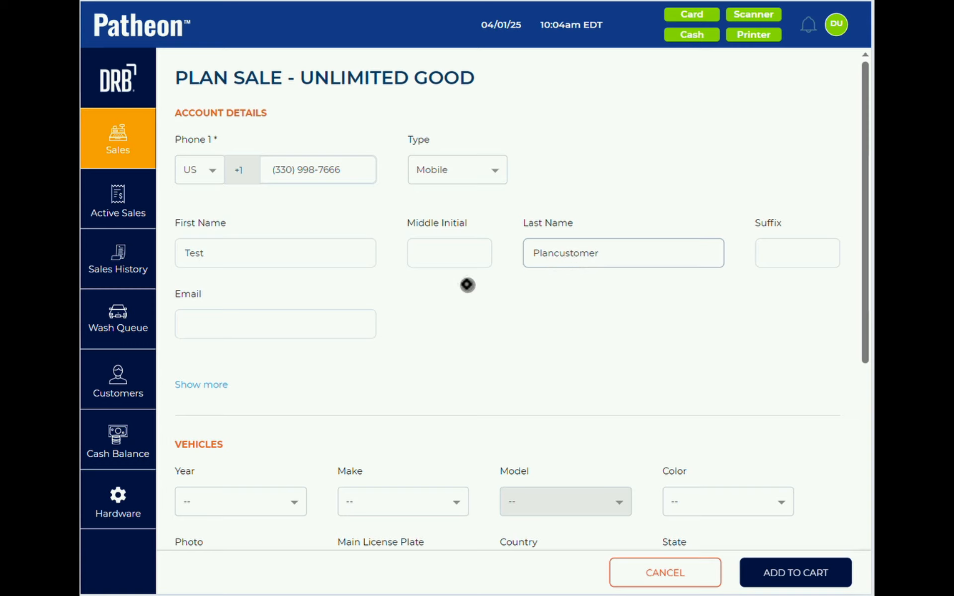
pyautogui.scroll(-6, 481, 341)
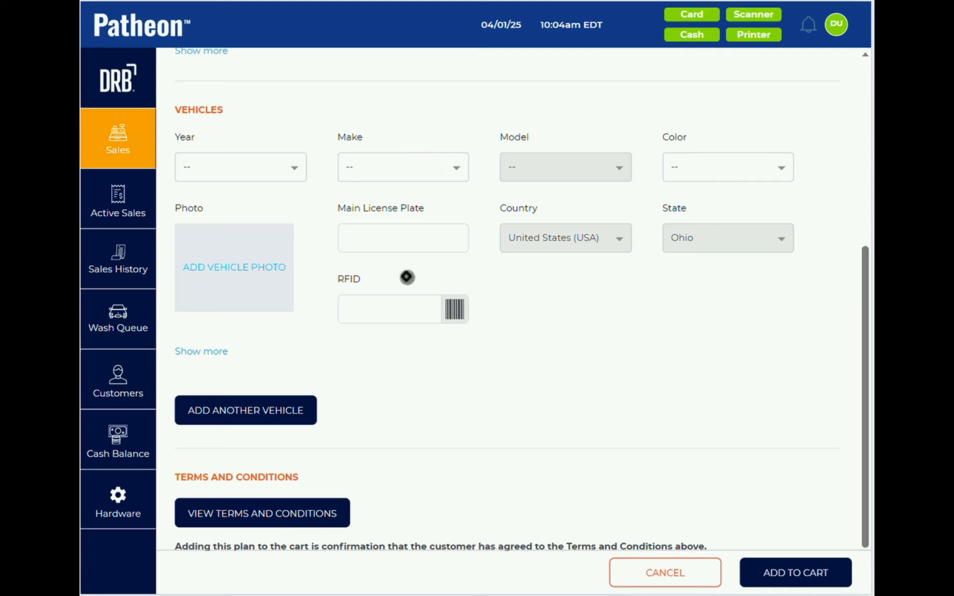
# - Give the vehicle licence plate ABCH222 and RFID tag 12345+098987
pyautogui.click(378, 239)
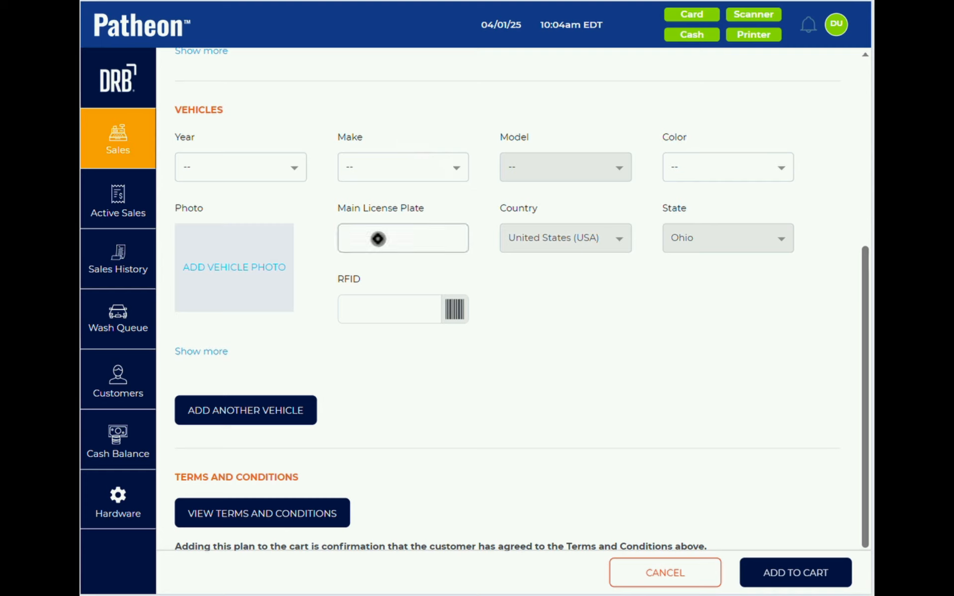
pyautogui.write('ABC')
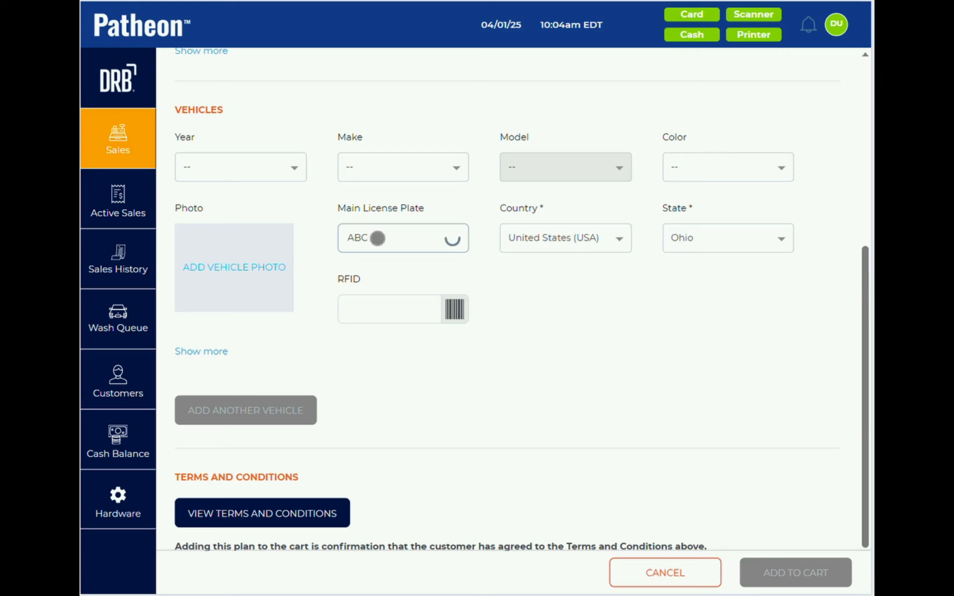
pyautogui.write('H22')
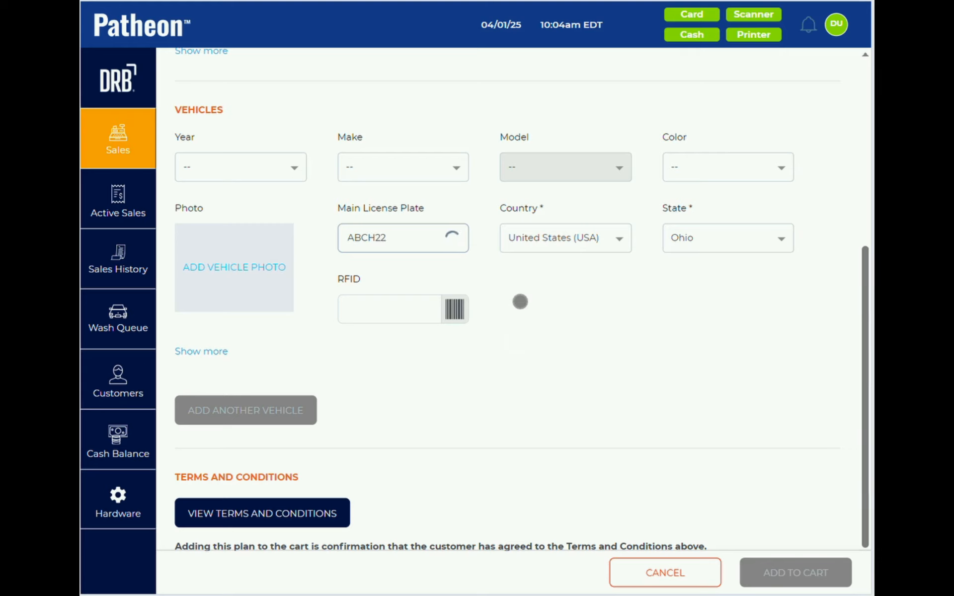
pyautogui.write('2')
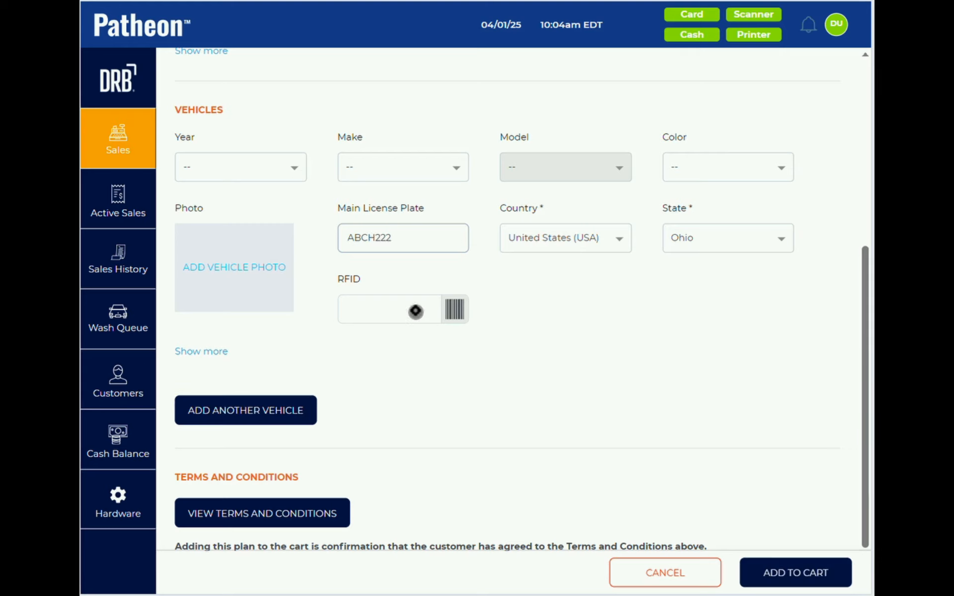
pyautogui.click(416, 312)
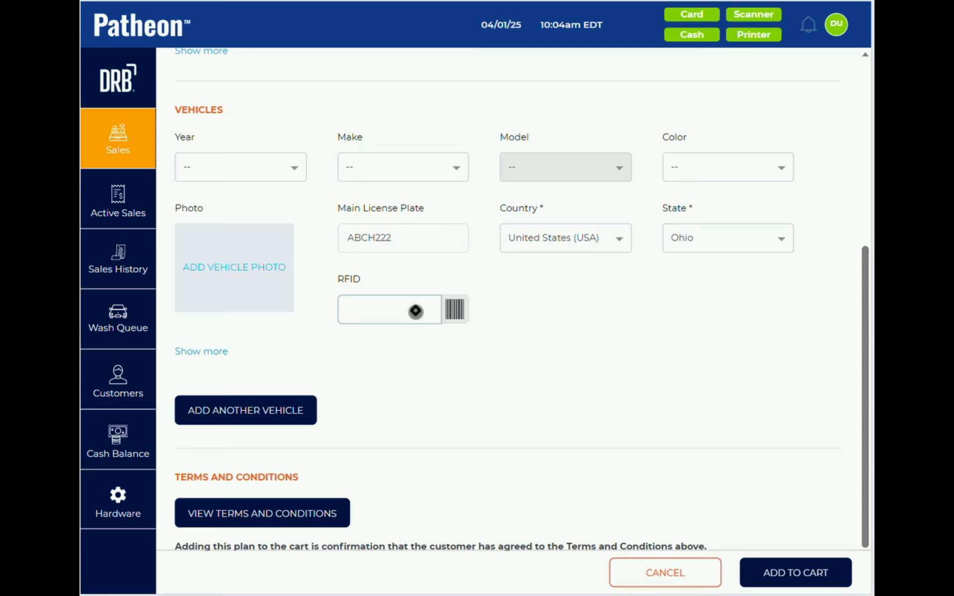
pyautogui.click(458, 312)
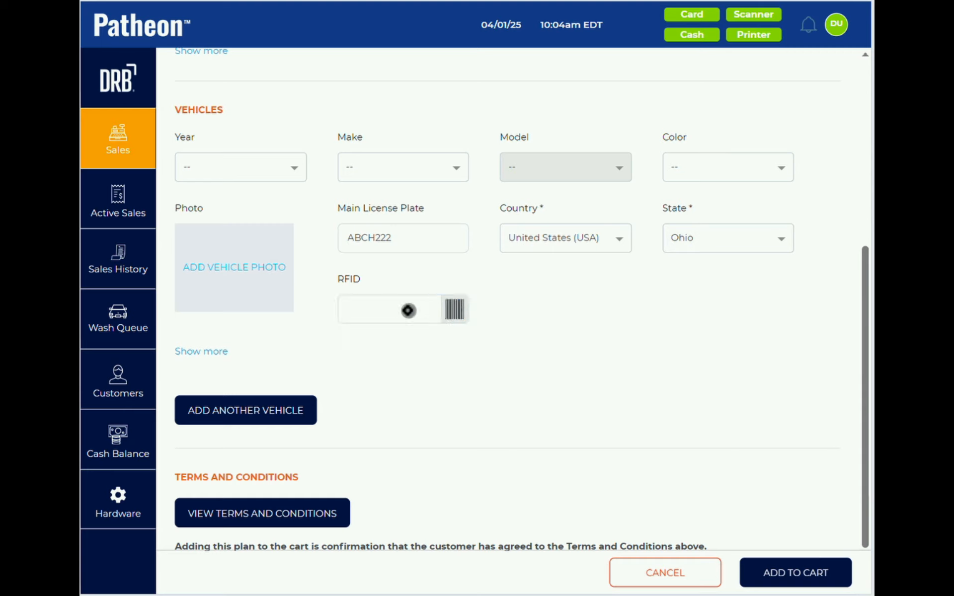
pyautogui.write('1234')
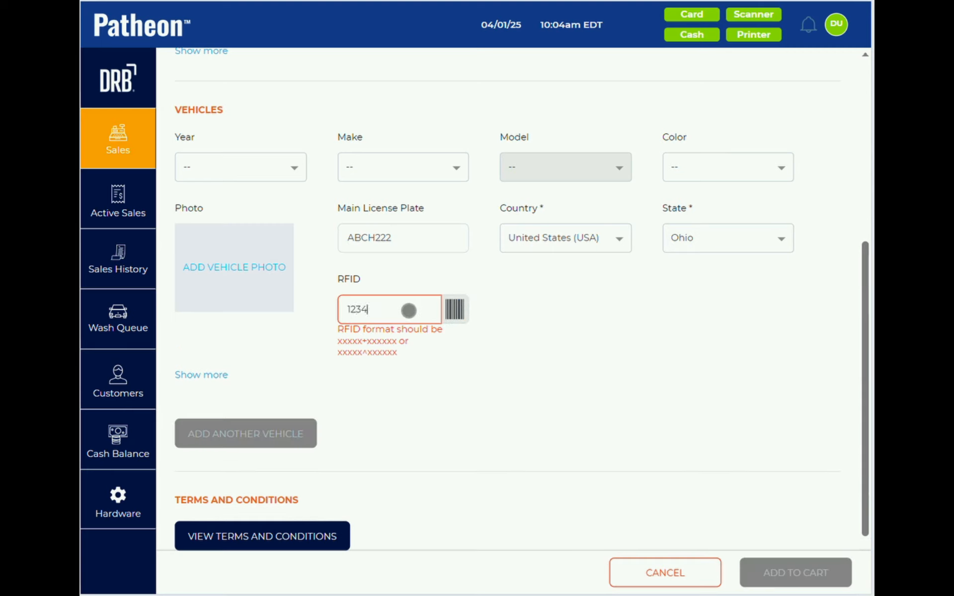
pyautogui.write('5+098987')
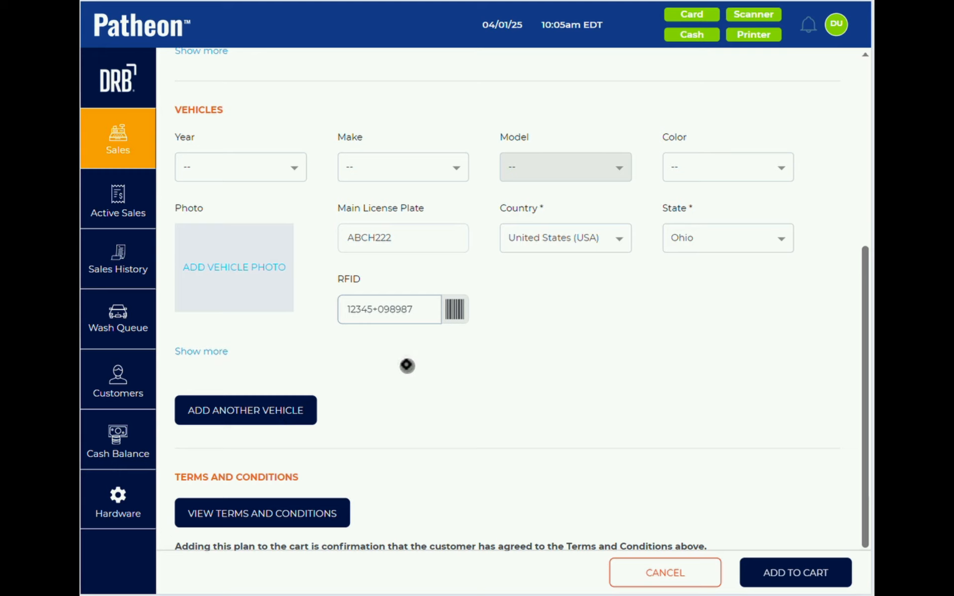
pyautogui.scroll(-1, 407, 366)
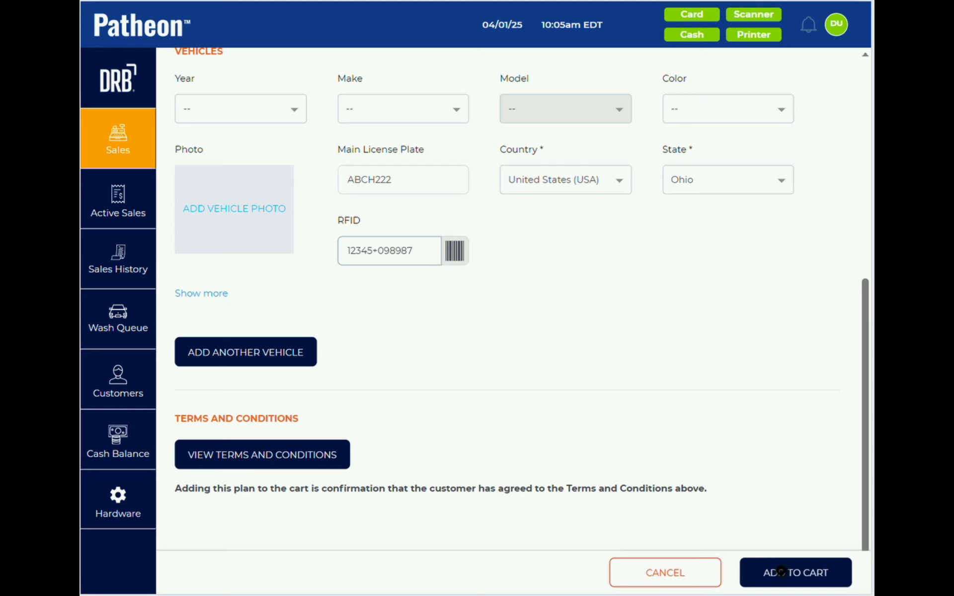
pyautogui.scroll(7, 532, 382)
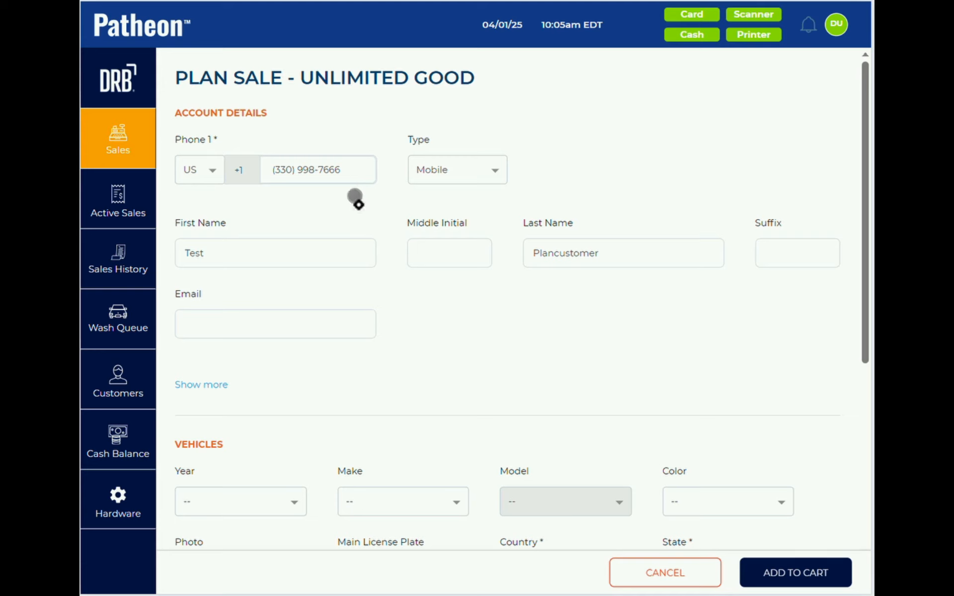
pyautogui.scroll(-7, 470, 414)
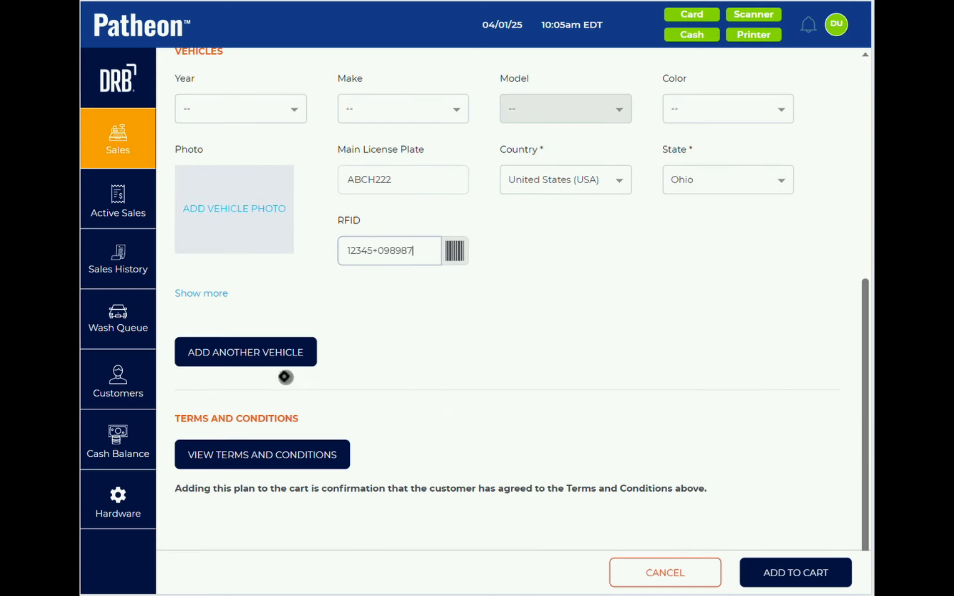
# - Review the plan's terms and conditions, then add the Unlimited Good sale to the cart
pyautogui.click(291, 455)
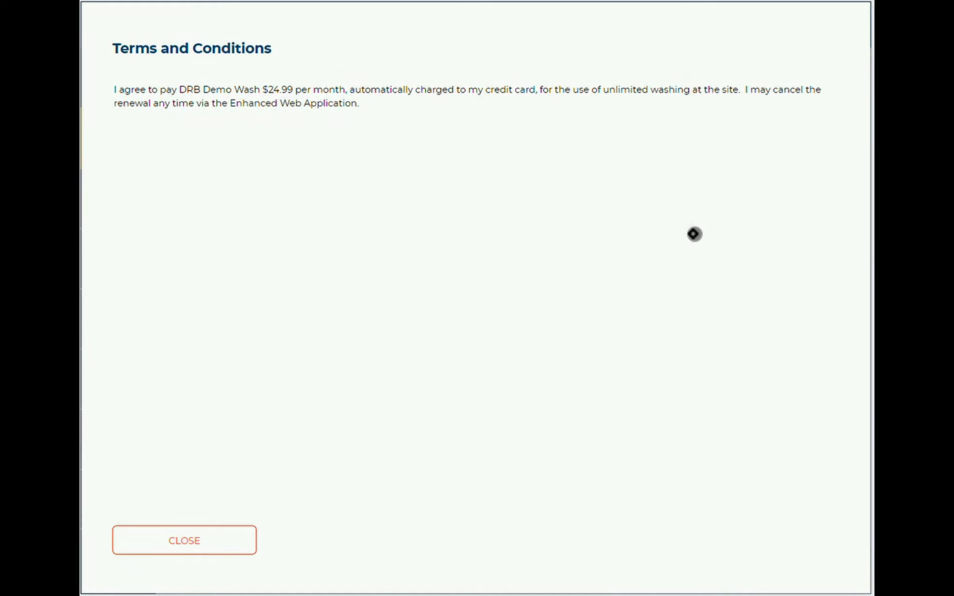
pyautogui.click(227, 537)
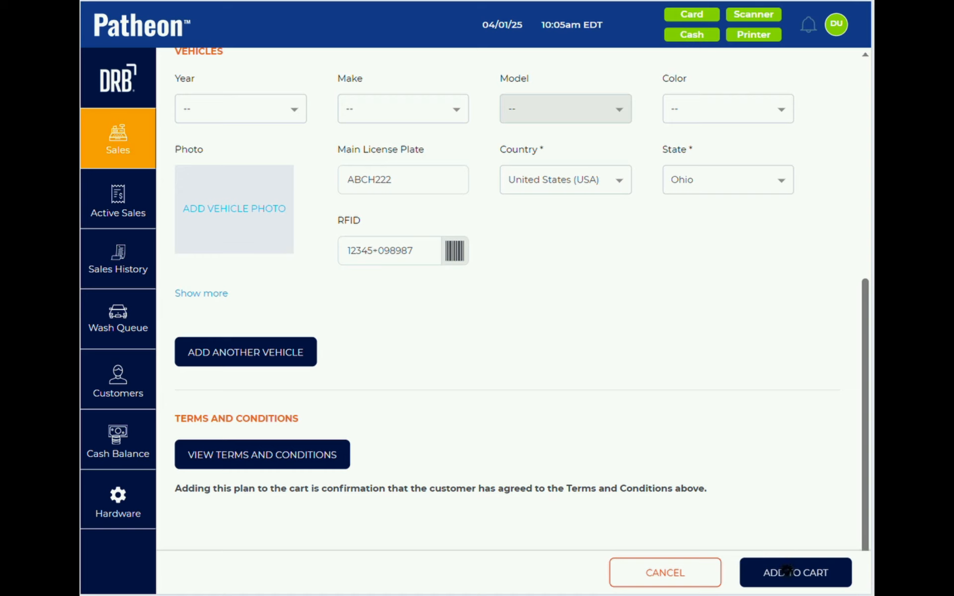
pyautogui.click(787, 572)
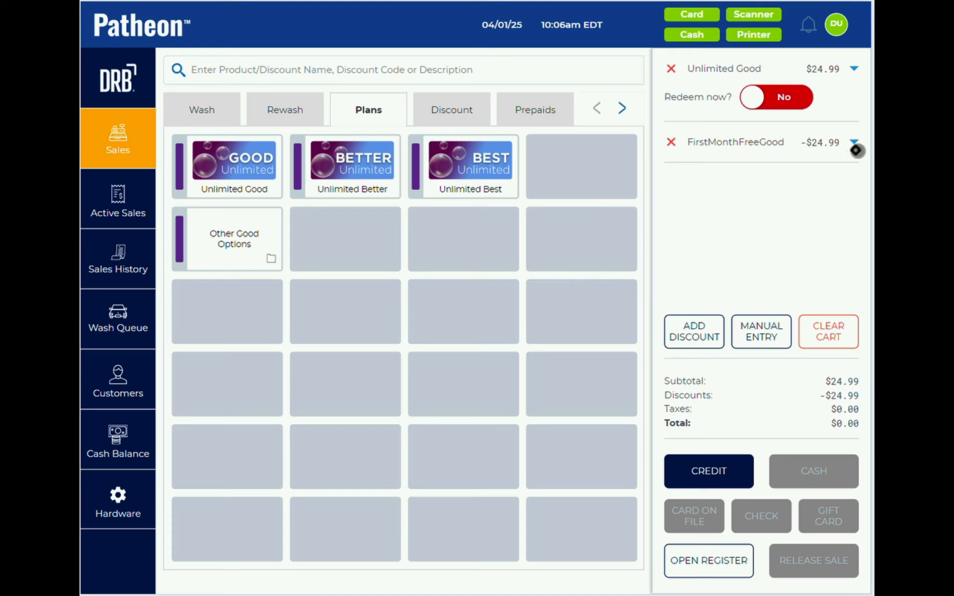
# - Set Redeem now to Yes and complete the $0.00 sale by credit, dismissing the print-failure notice
pyautogui.click(760, 100)
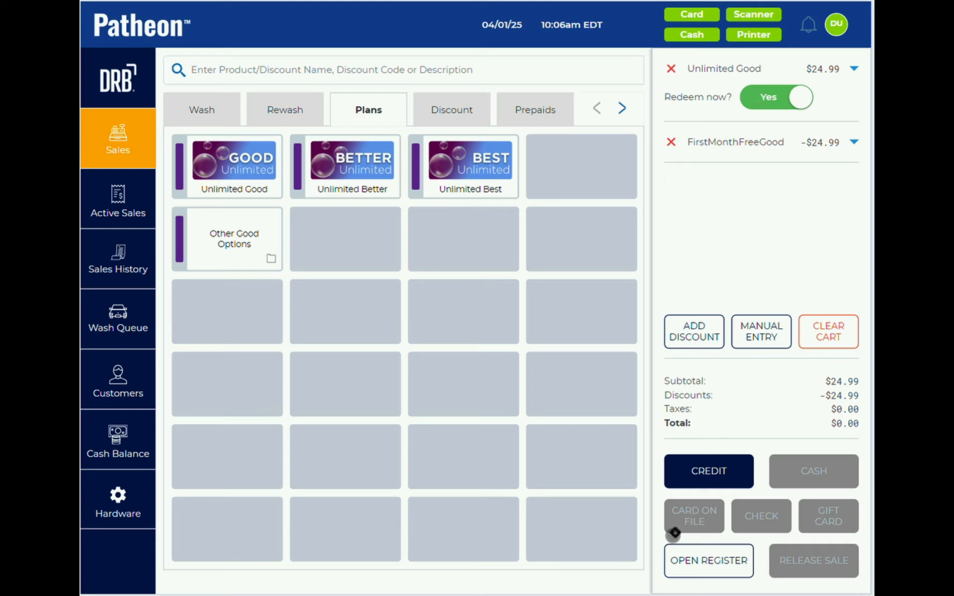
pyautogui.click(704, 468)
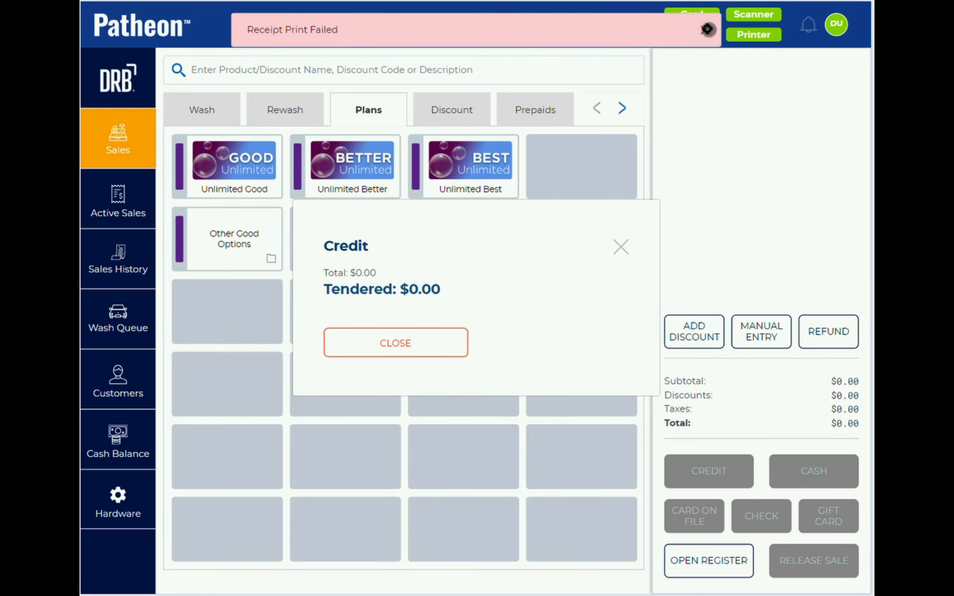
pyautogui.click(707, 29)
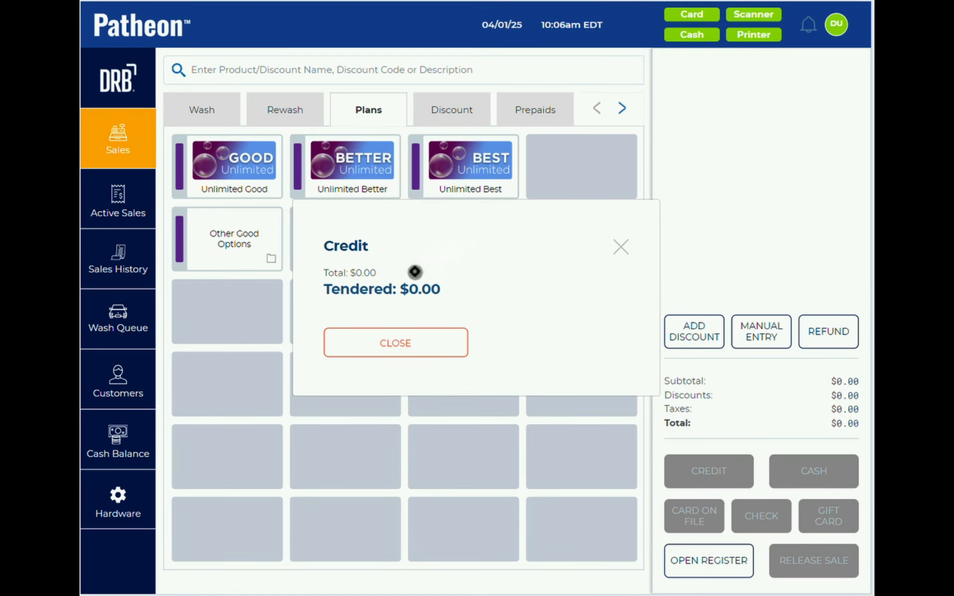
pyautogui.click(430, 340)
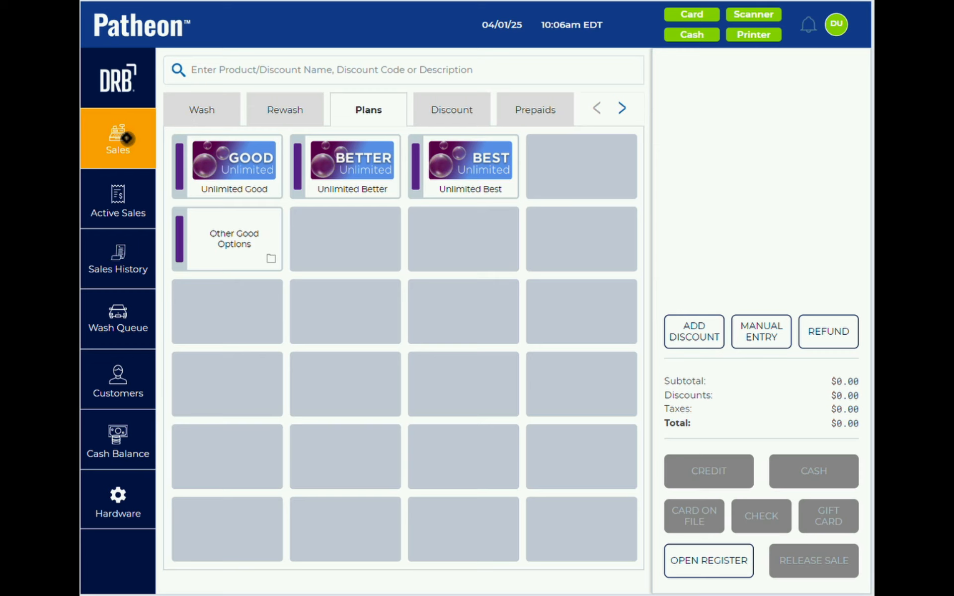
# - Open the customer's record from Customers and add a Visa credit card to its payment details
pyautogui.click(133, 380)
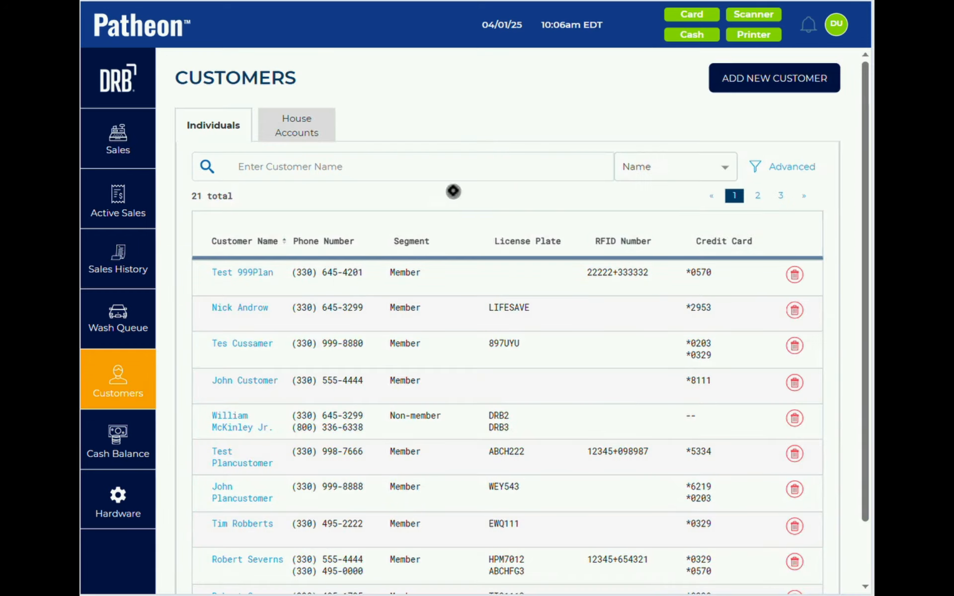
pyautogui.click(230, 421)
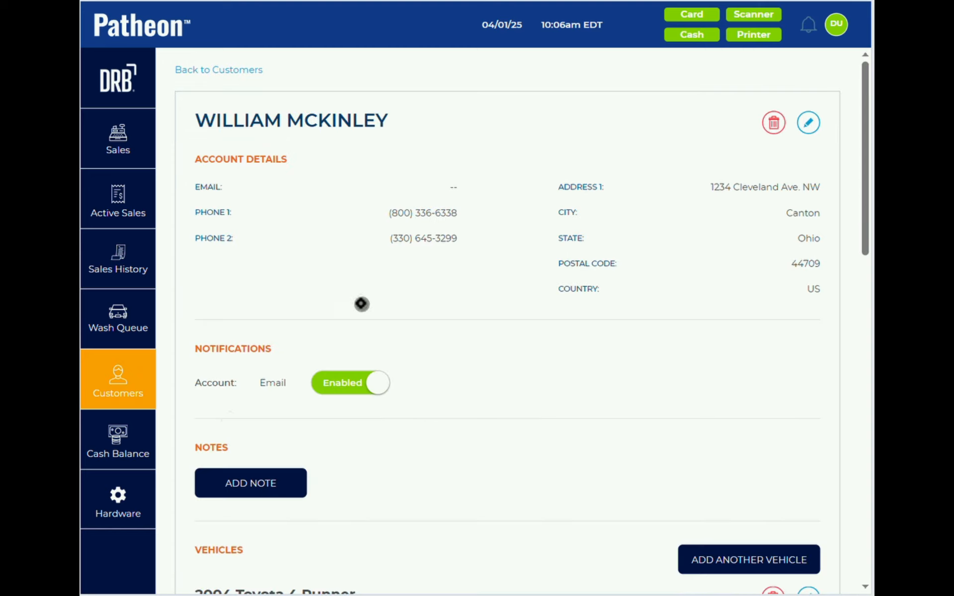
pyautogui.scroll(-1, 362, 302)
pyautogui.scroll(-5, 362, 303)
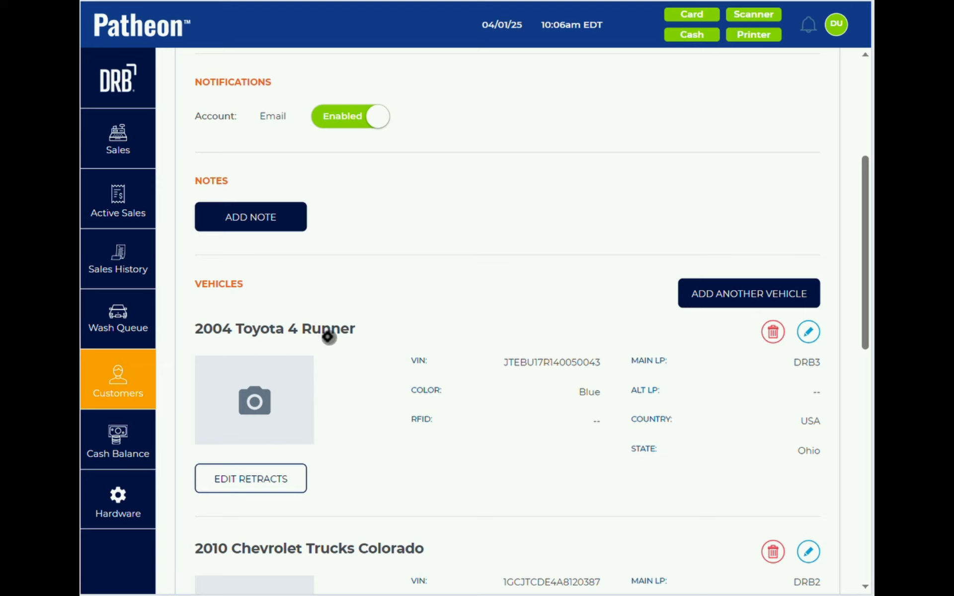
pyautogui.scroll(-10, 328, 335)
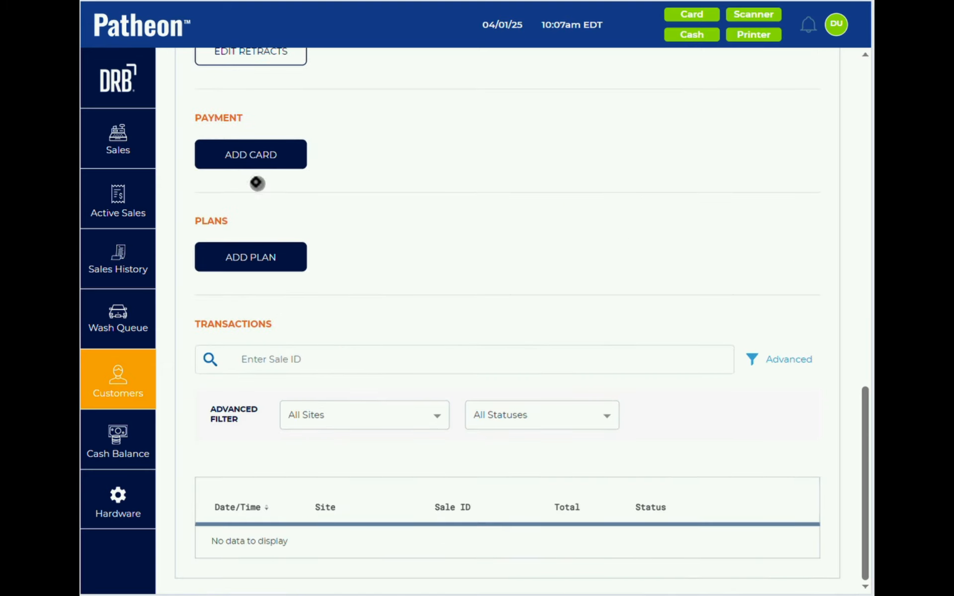
pyautogui.click(273, 156)
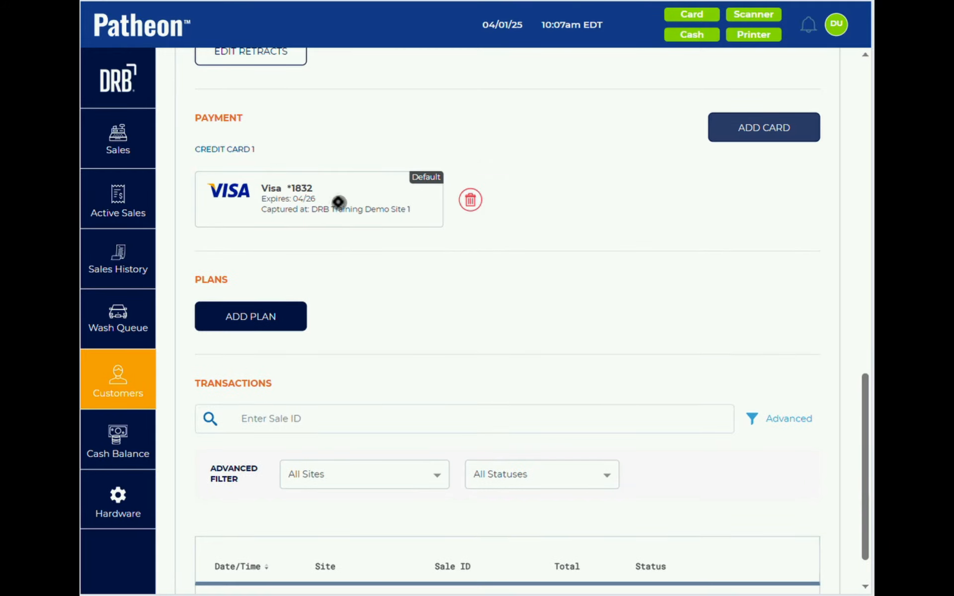
pyautogui.click(263, 318)
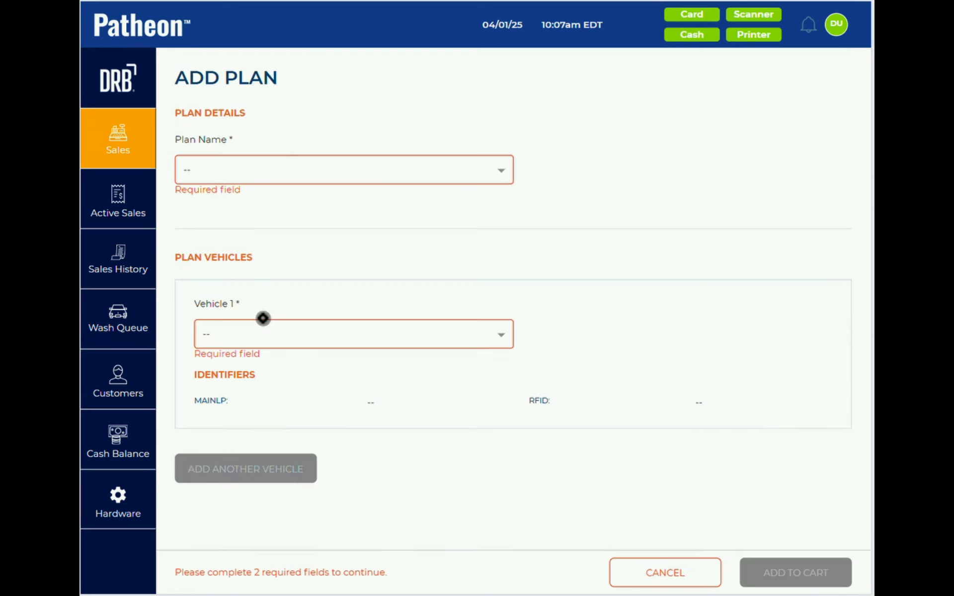
# - Choose the Unlimited Better plan for the 2004 Toyota 4 Runner and add it to the cart at $34.99
pyautogui.click(278, 166)
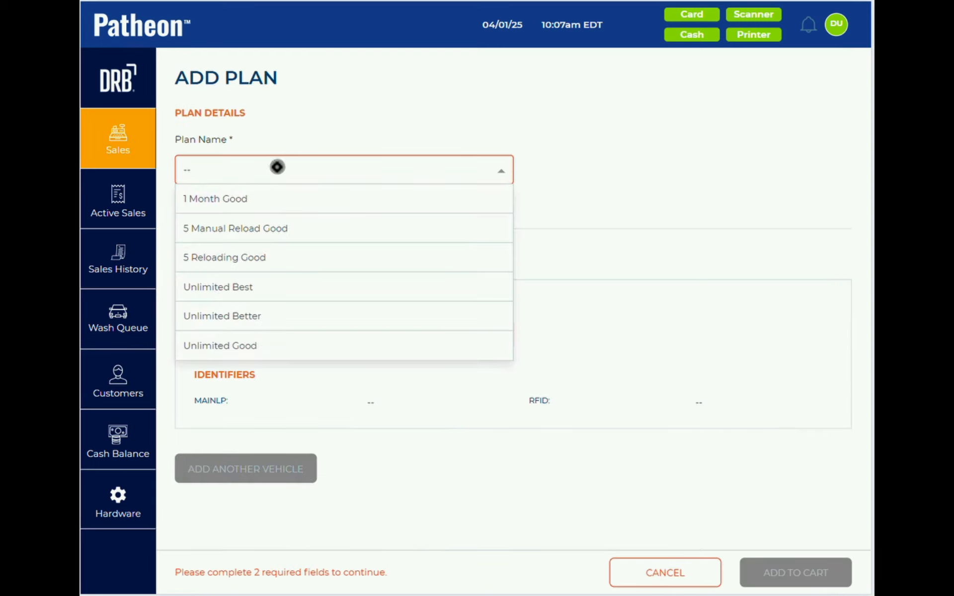
pyautogui.click(264, 313)
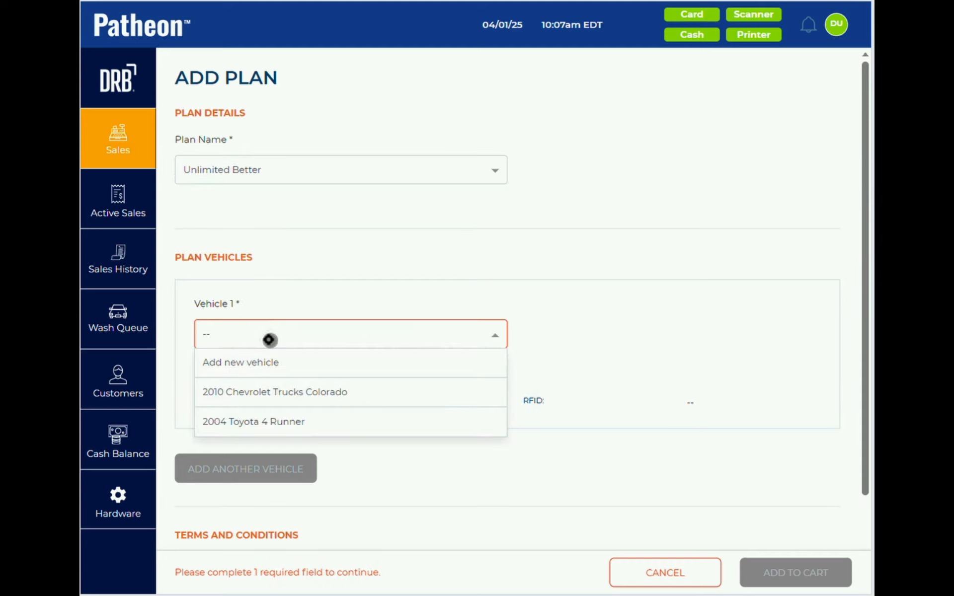
pyautogui.click(276, 423)
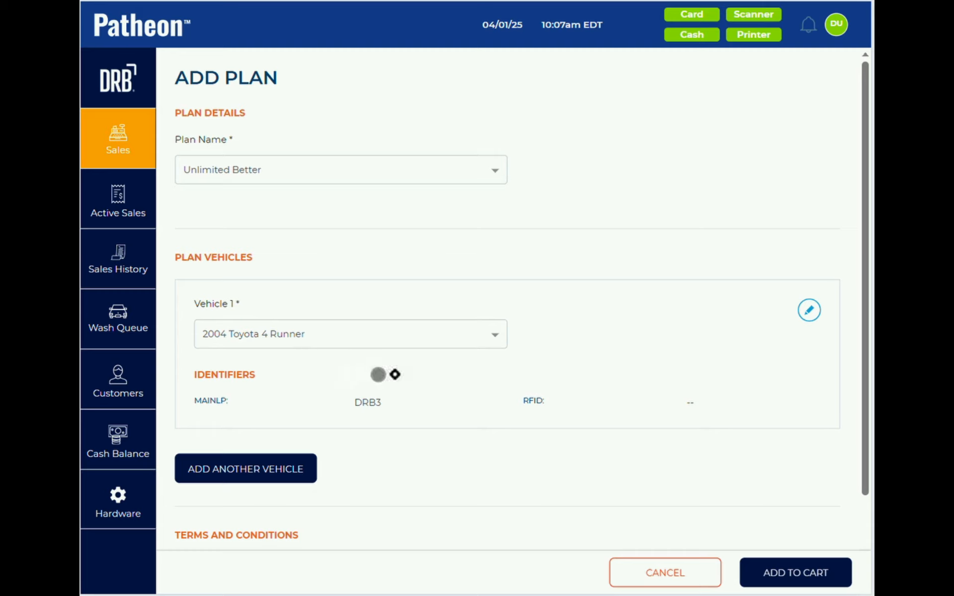
pyautogui.click(772, 574)
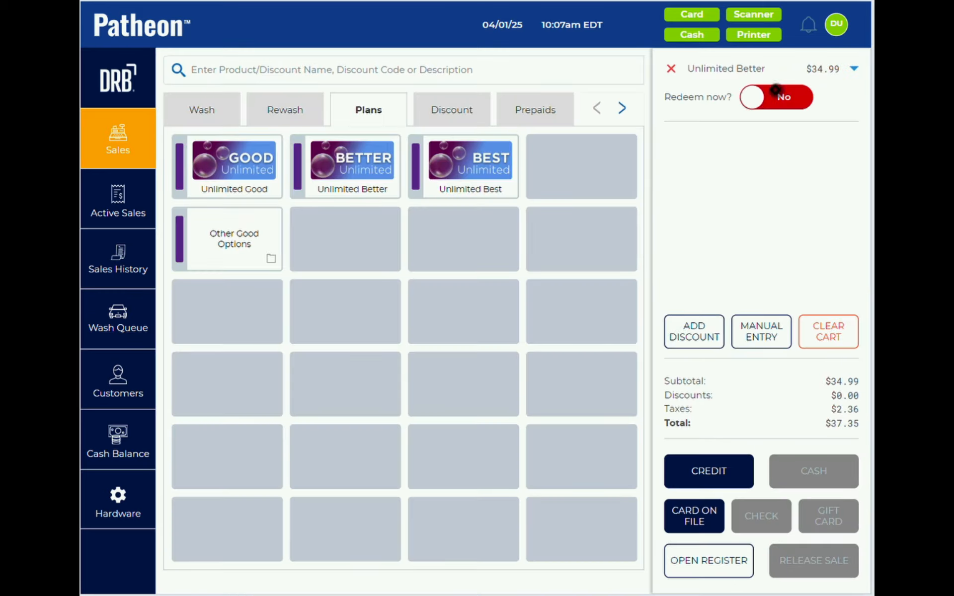
# - Leave Redeem now off, charge the $37.35 sale to the card on file, then return to Customers
pyautogui.click(761, 96)
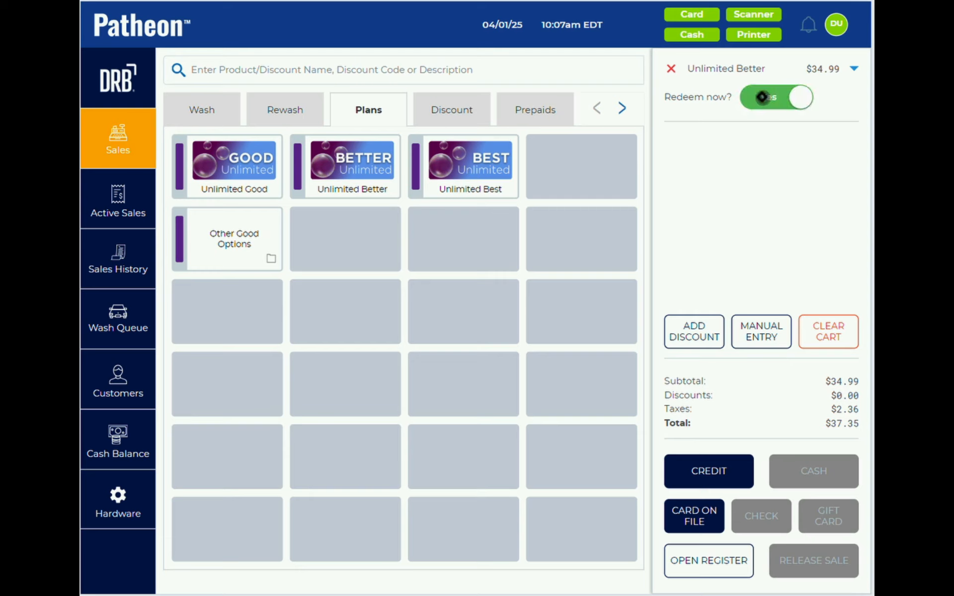
pyautogui.click(761, 97)
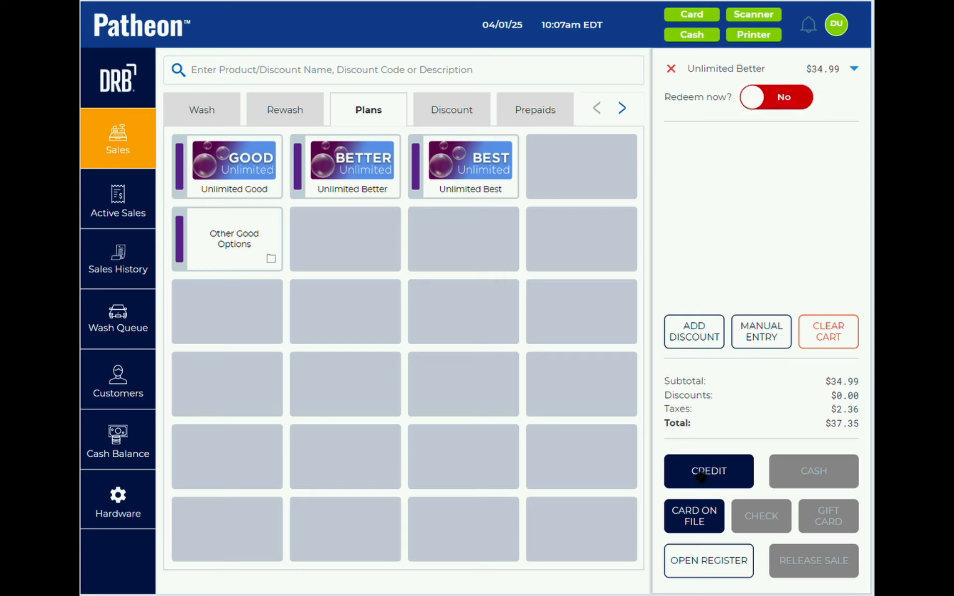
pyautogui.click(694, 517)
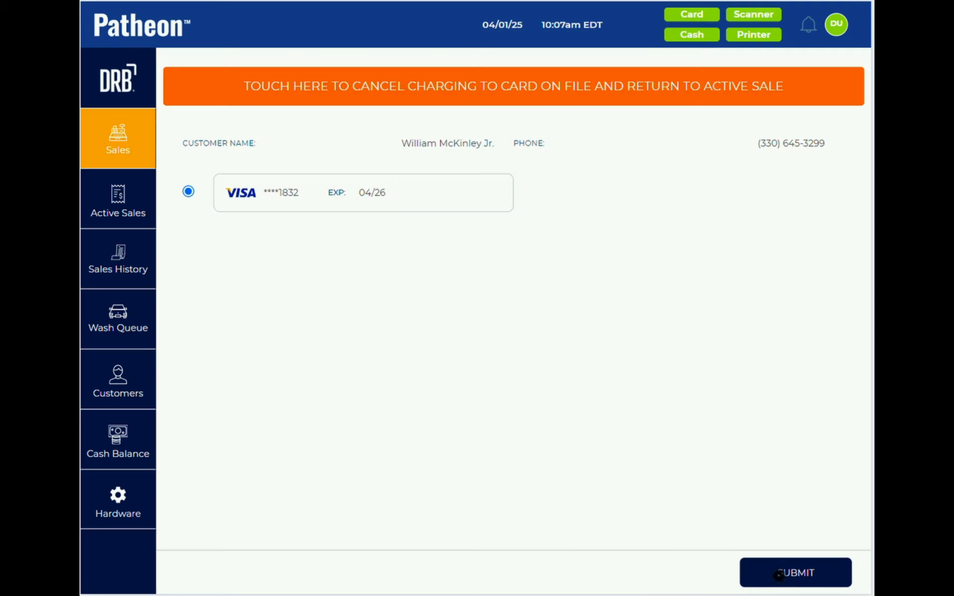
pyautogui.click(779, 575)
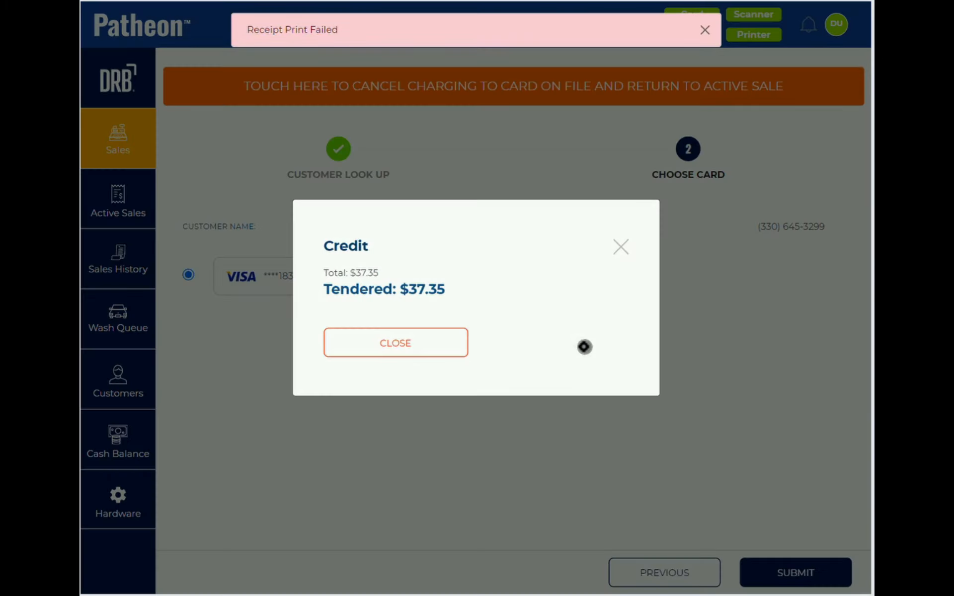
pyautogui.click(411, 342)
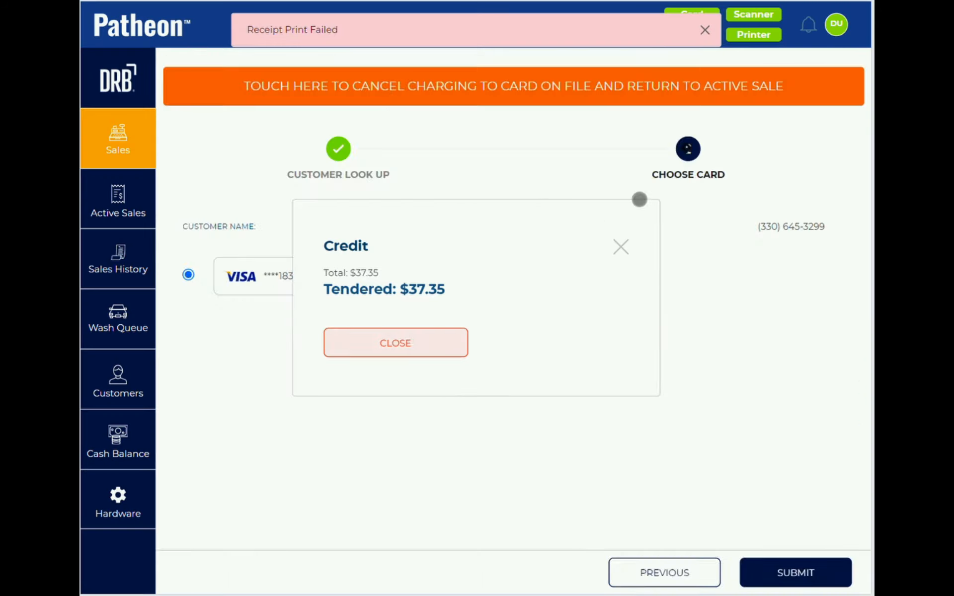
pyautogui.click(700, 29)
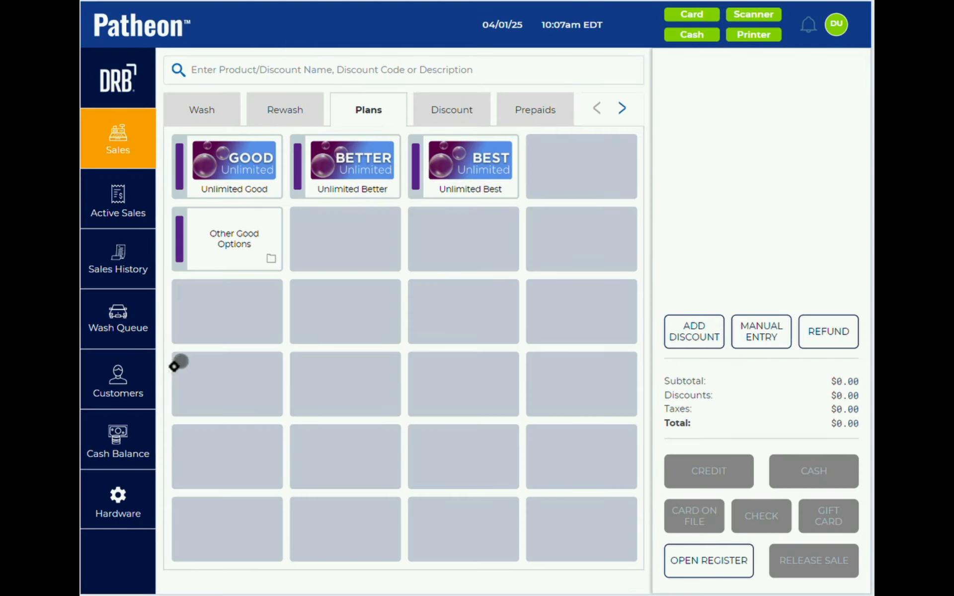
pyautogui.click(131, 384)
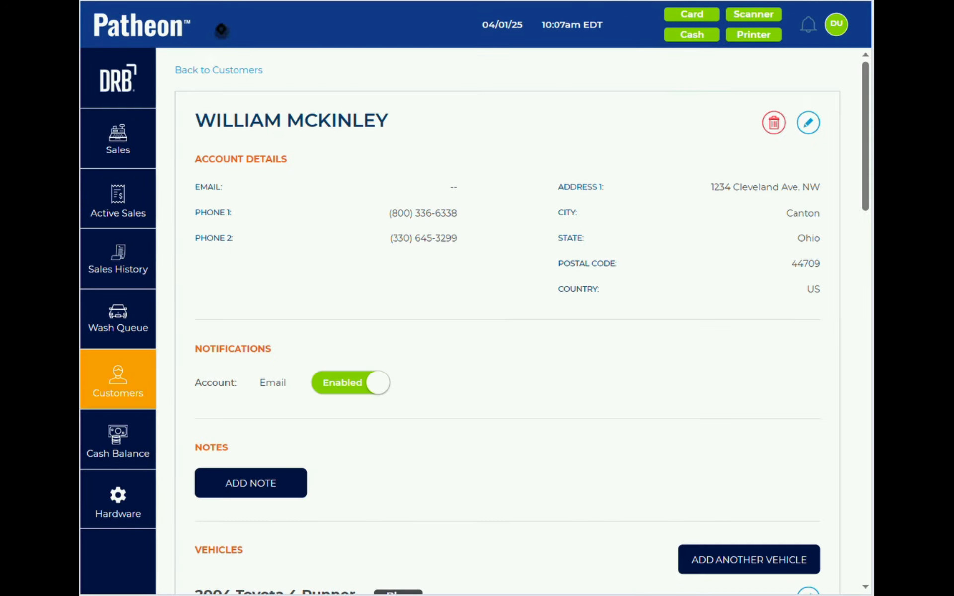
pyautogui.click(205, 69)
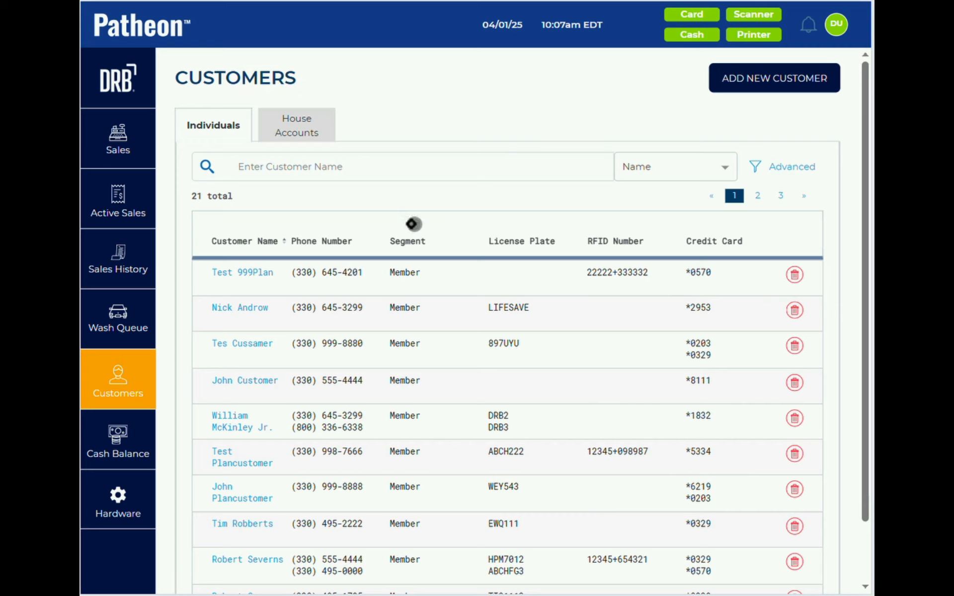
pyautogui.click(670, 174)
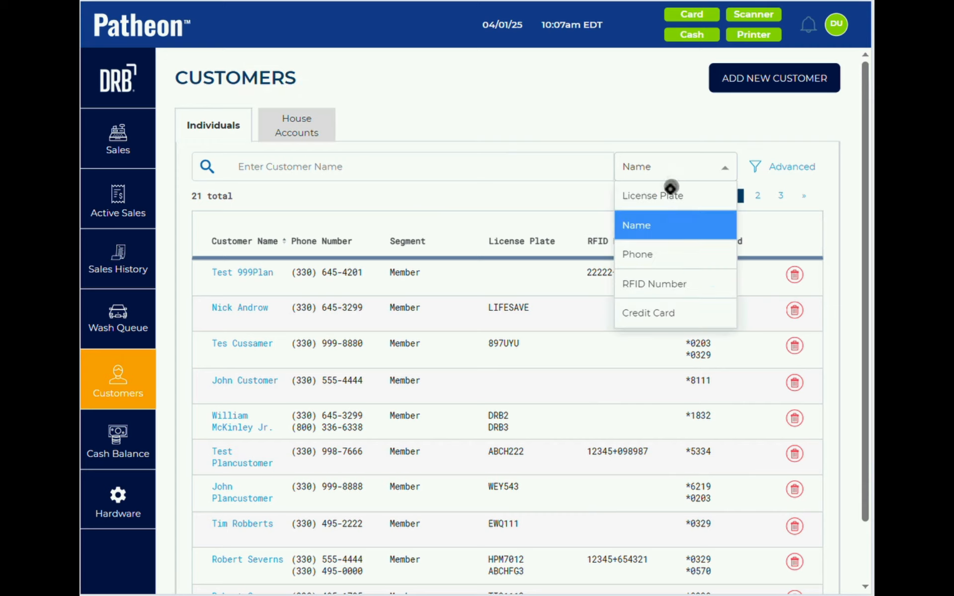
pyautogui.click(790, 168)
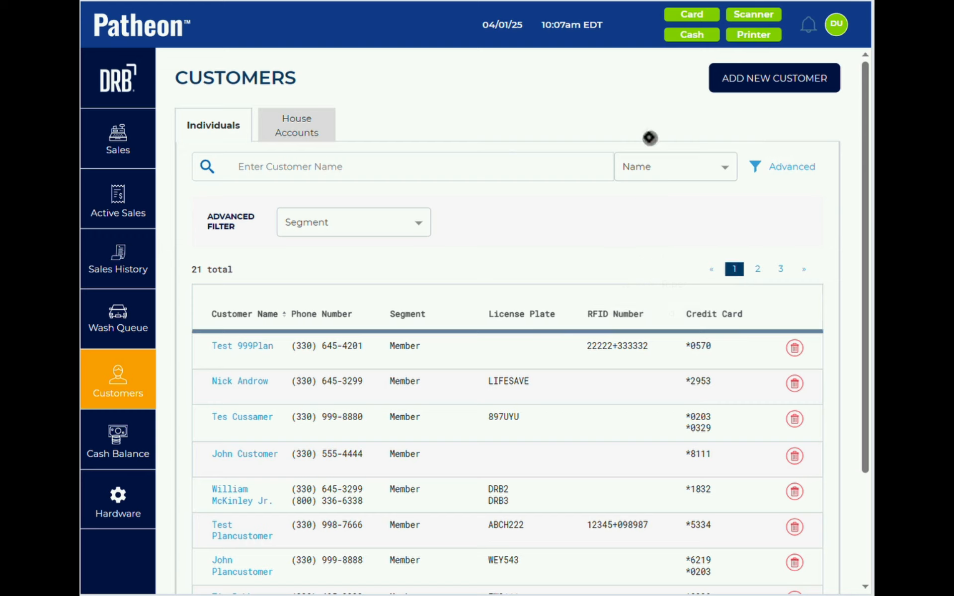
pyautogui.click(309, 228)
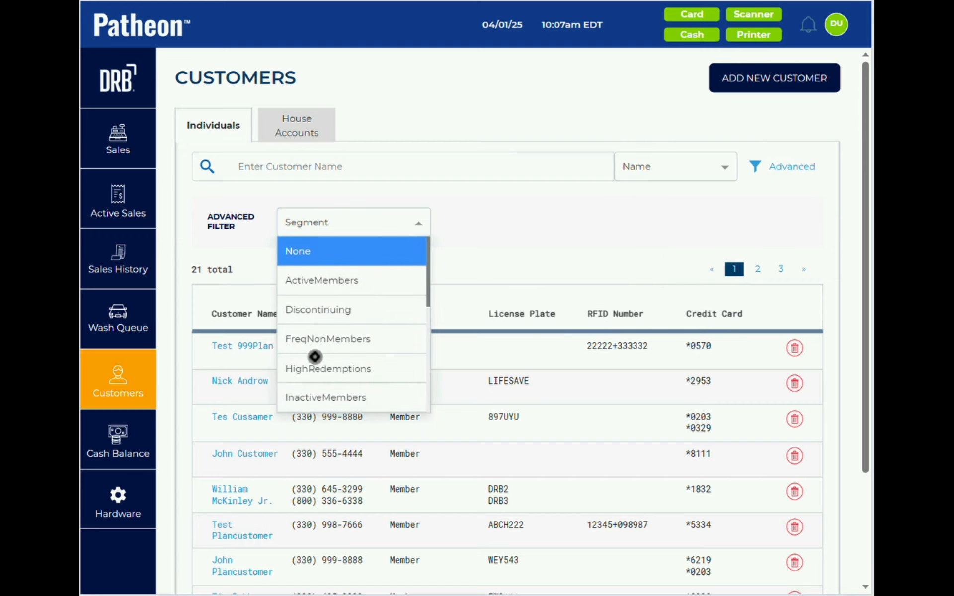
pyautogui.click(319, 396)
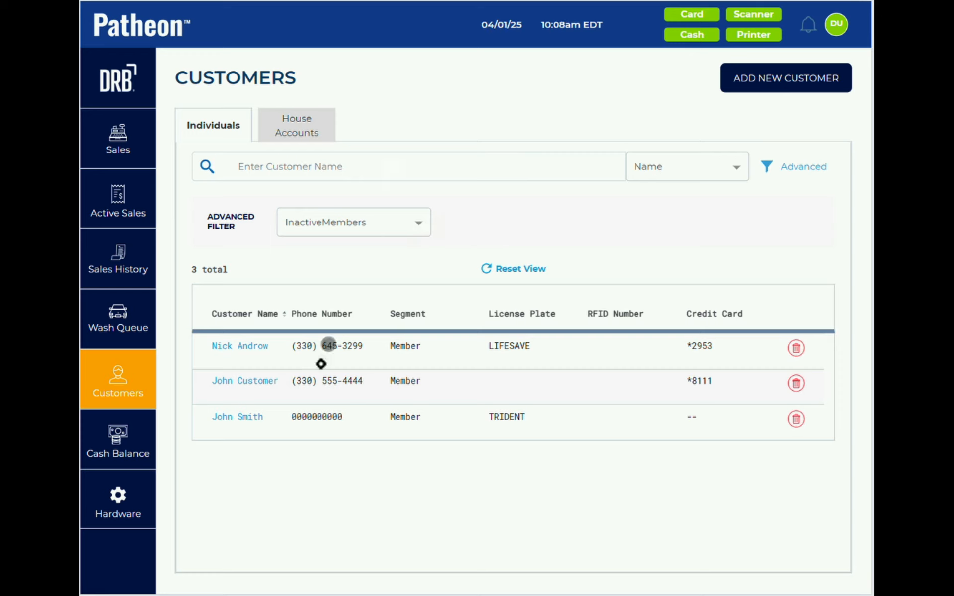
pyautogui.click(228, 418)
# - Open a blank Add Plan form for the inactive TRIDENT customer with the Visa ending 0566
pyautogui.scroll(-10, 449, 388)
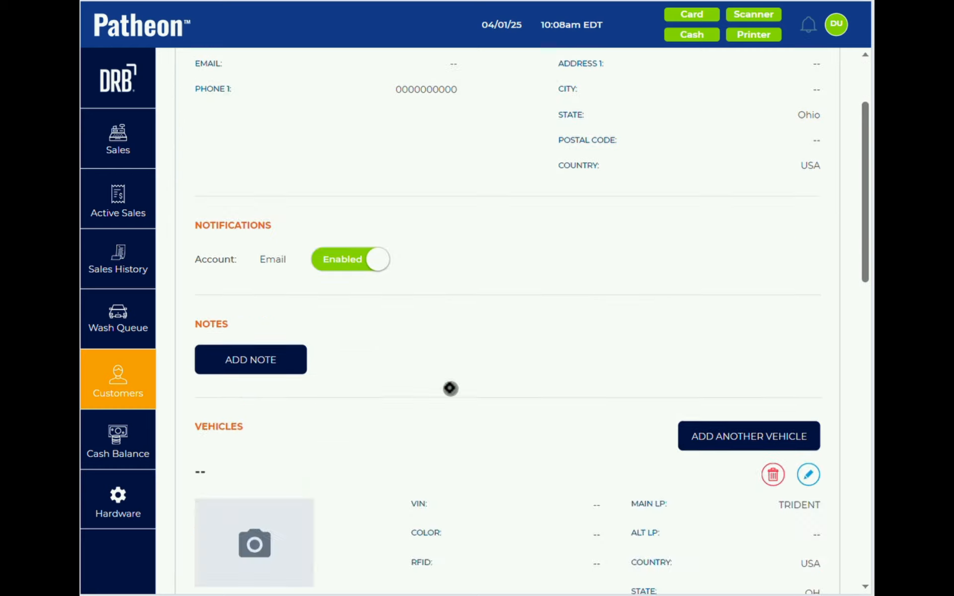
pyautogui.scroll(-1, 450, 388)
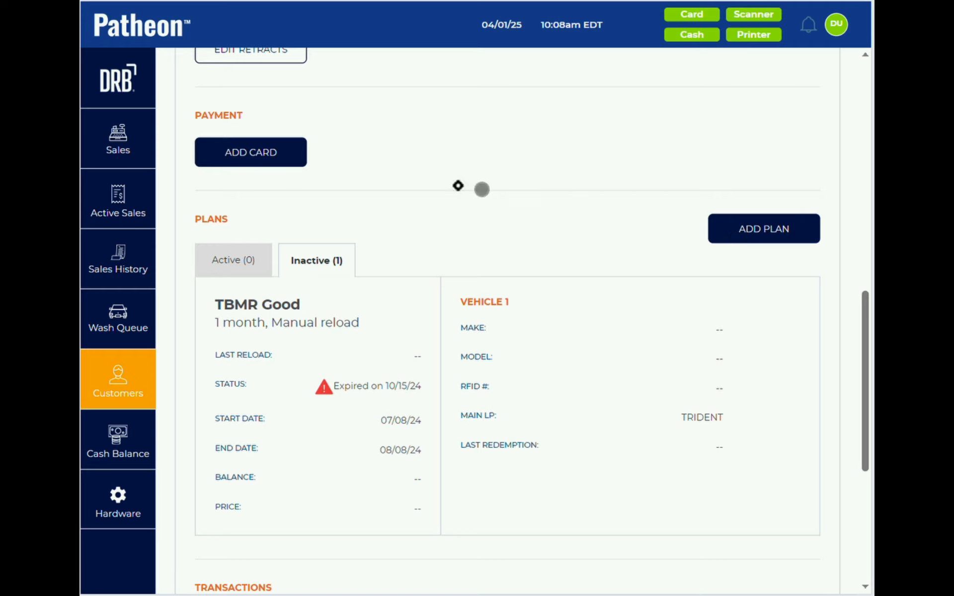
pyautogui.click(289, 157)
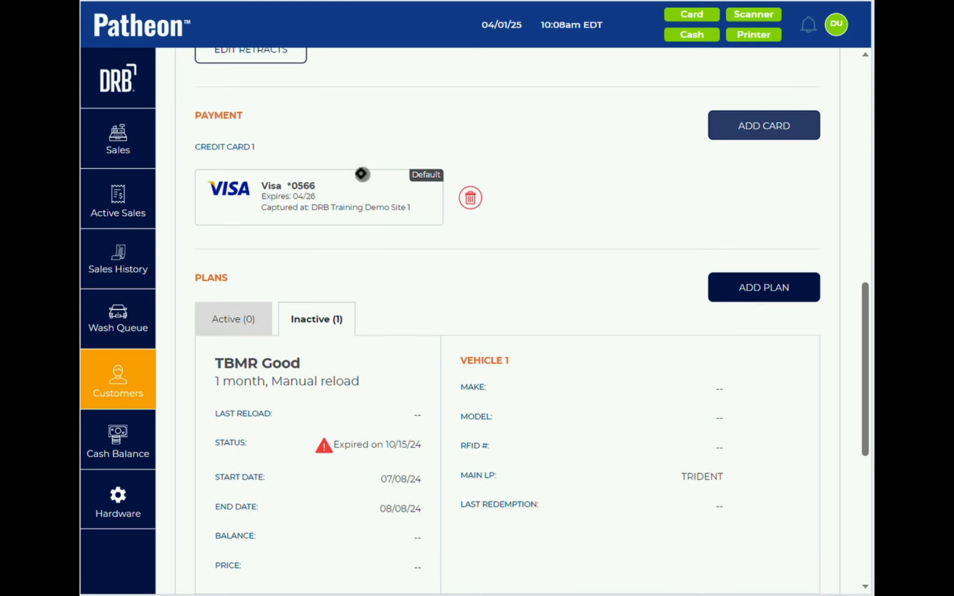
pyautogui.click(765, 288)
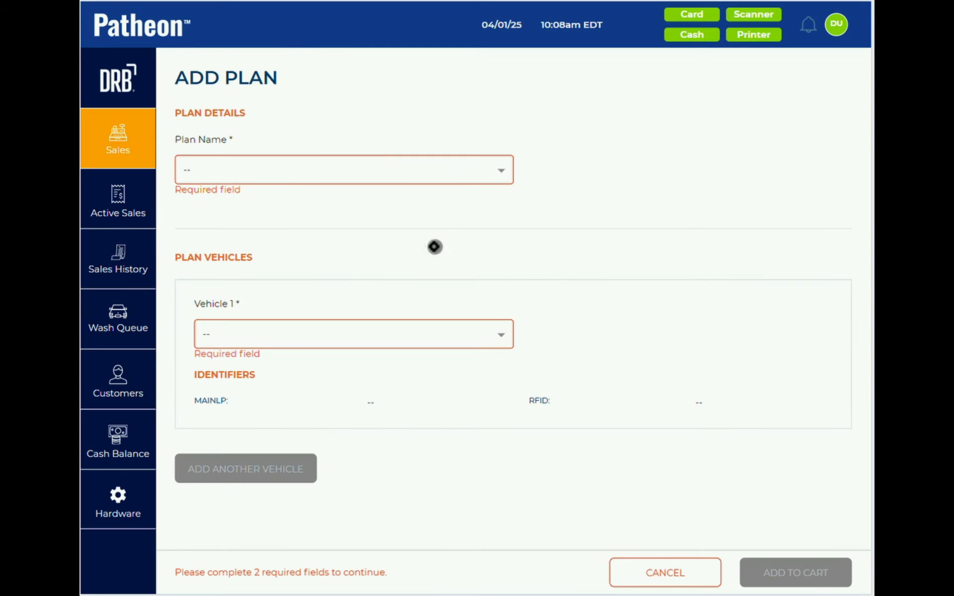
# - Put an Unlimited Good plan ($24.99, $26.68 with tax) for the customer's existing vehicle in the cart
pyautogui.click(373, 166)
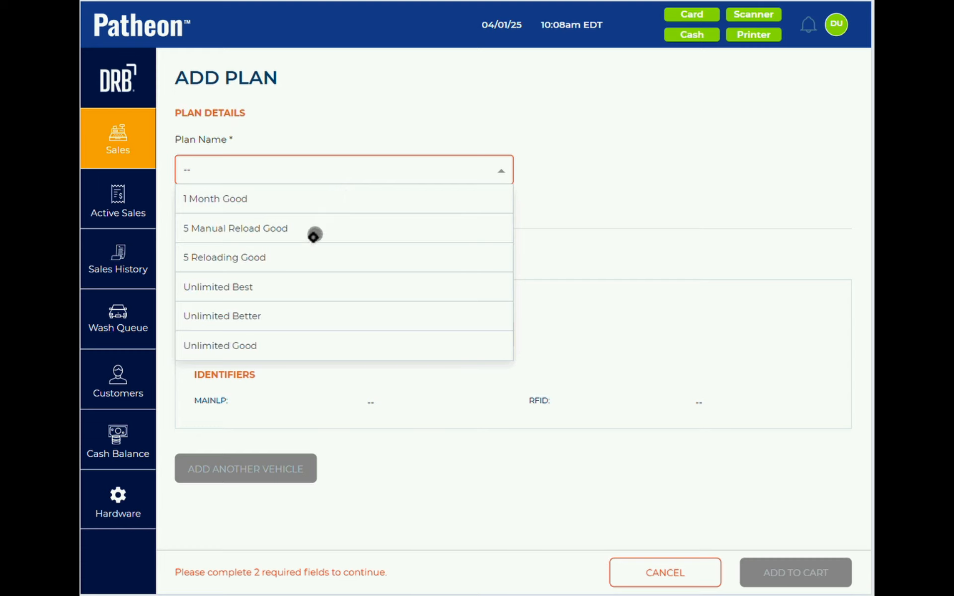
pyautogui.click(293, 339)
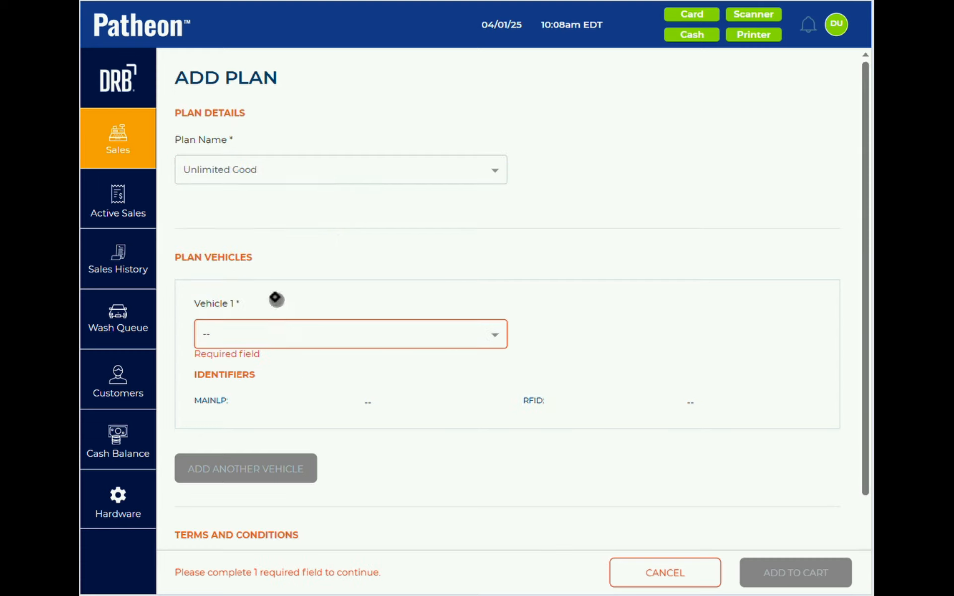
pyautogui.click(273, 336)
pyautogui.click(275, 394)
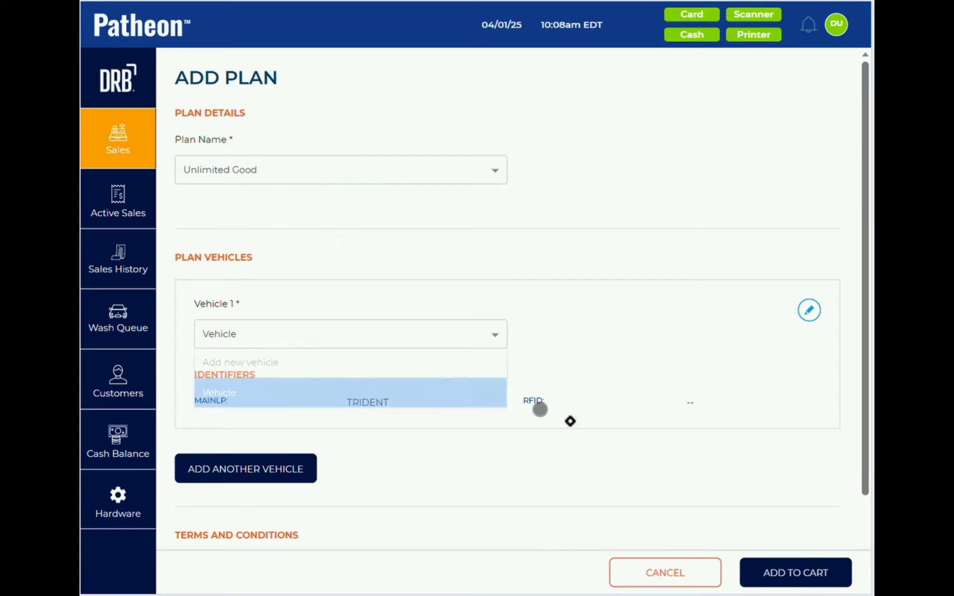
pyautogui.click(794, 577)
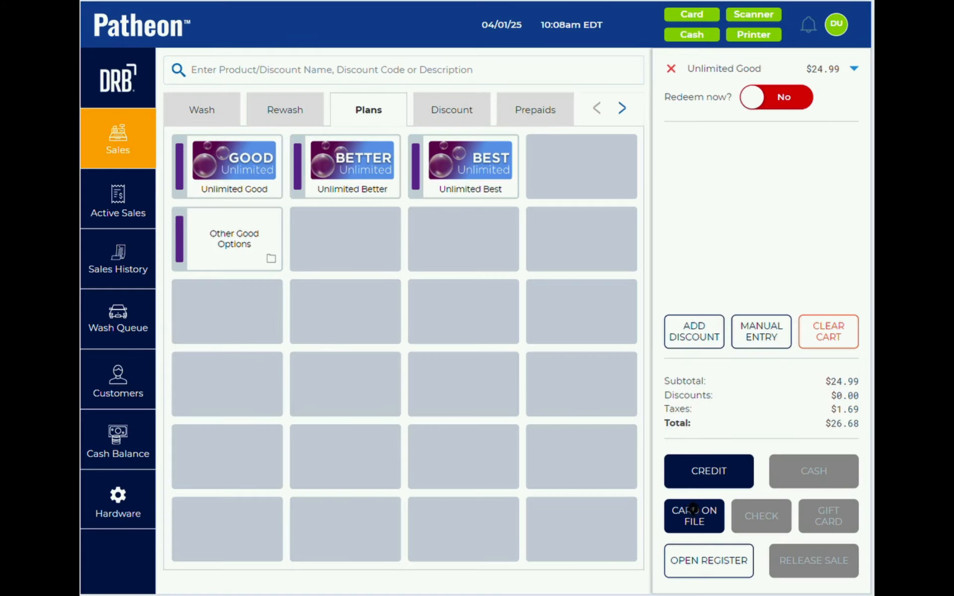
# - Charge the $26.68 sale to the saved Visa card on file and close the confirmation
pyautogui.click(695, 517)
pyautogui.click(769, 573)
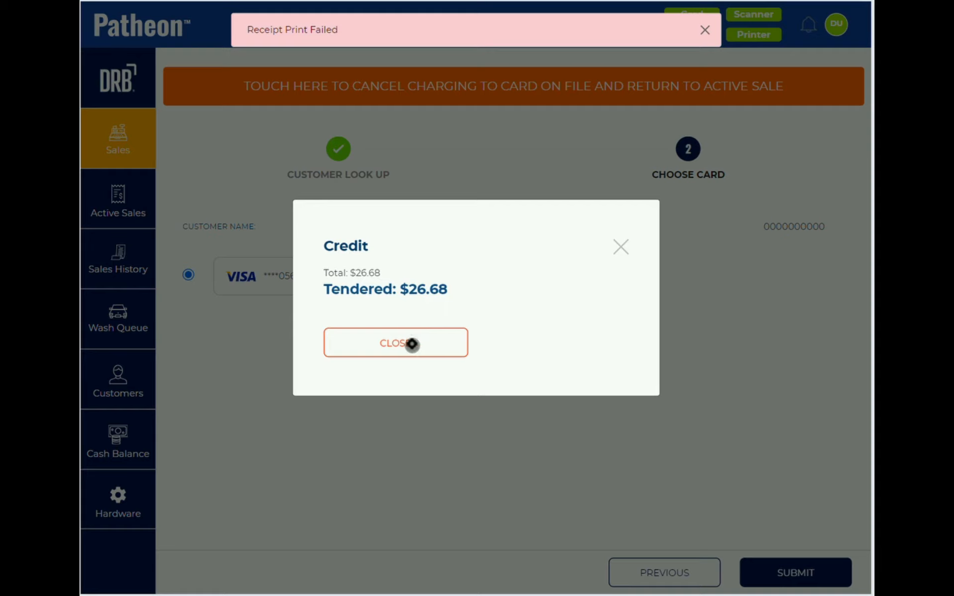
pyautogui.click(413, 341)
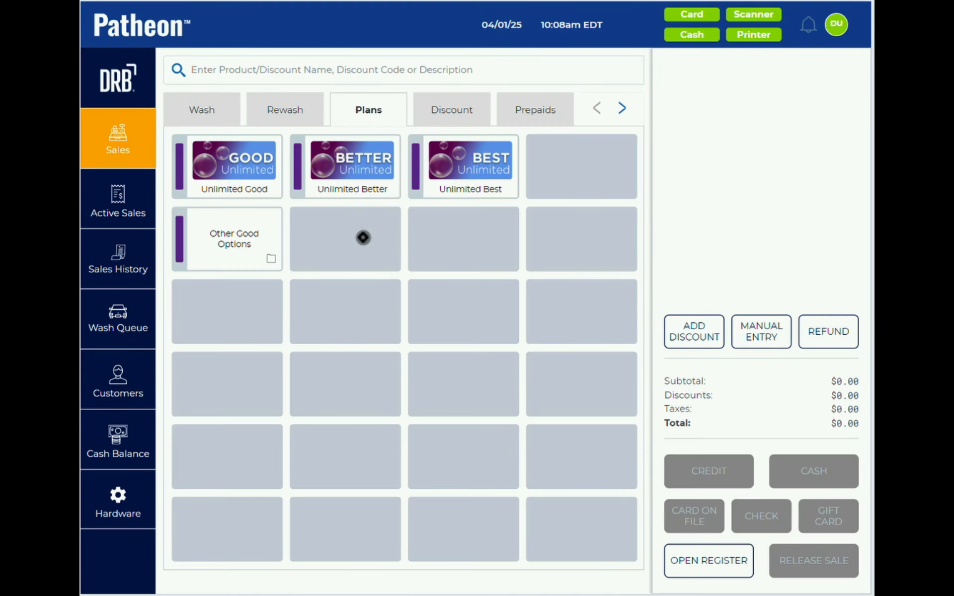
# - Start an Unlimited Best plan sale and enter the new customer's phone number, first and last name
pyautogui.click(468, 181)
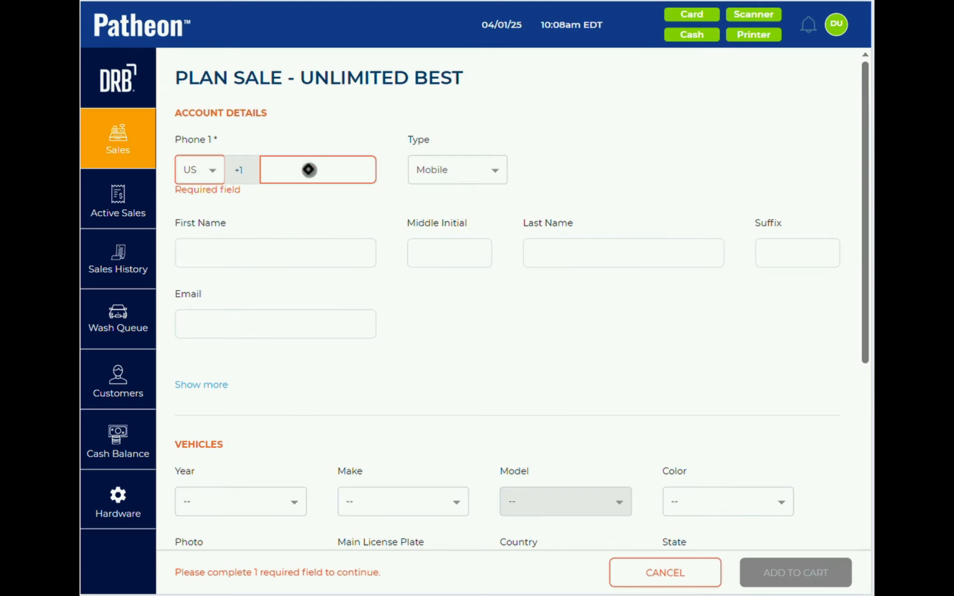
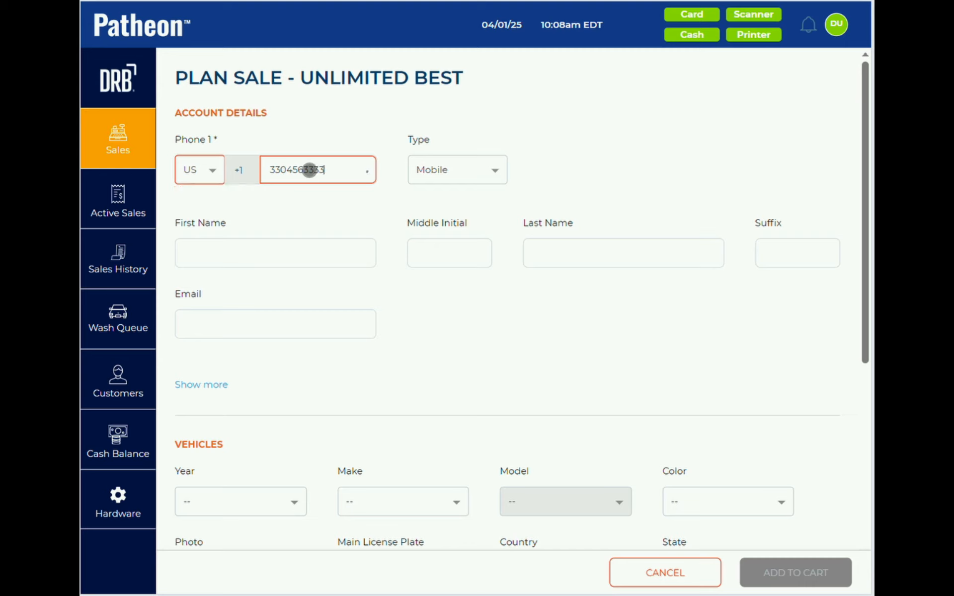
pyautogui.click(283, 255)
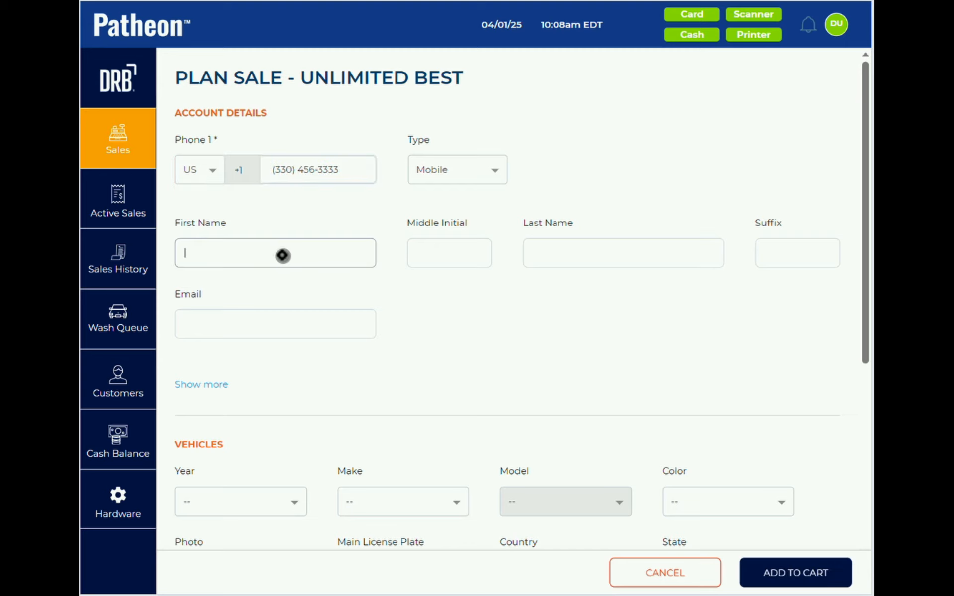
pyautogui.write('MULTIPLE')
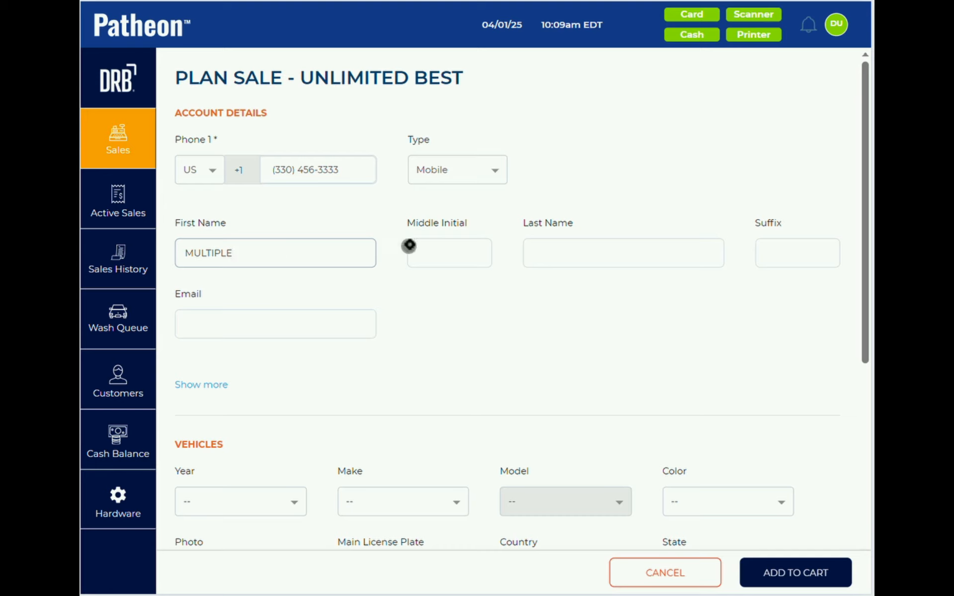
pyautogui.click(557, 254)
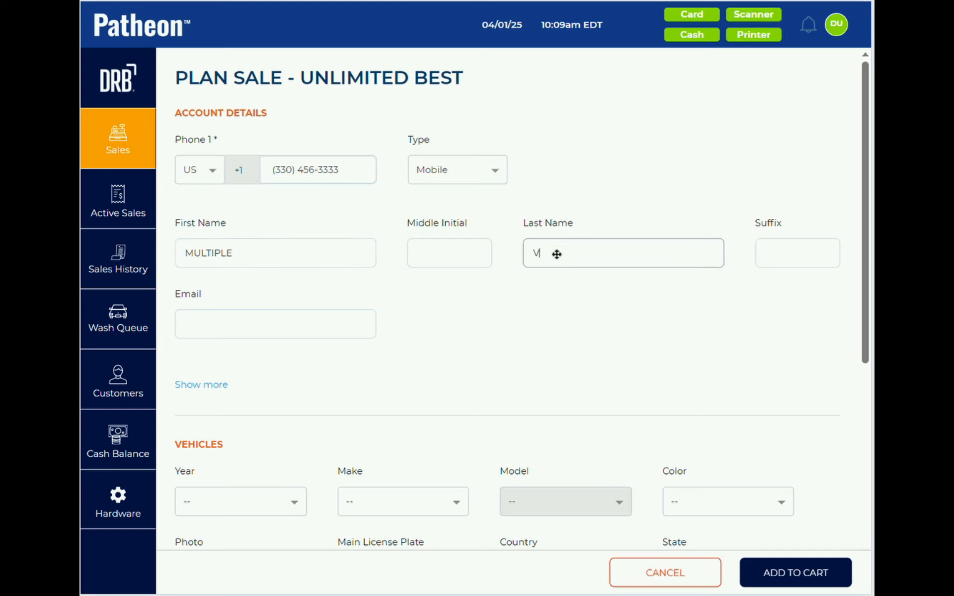
pyautogui.write('VEHPLAN')
pyautogui.scroll(-4, 549, 329)
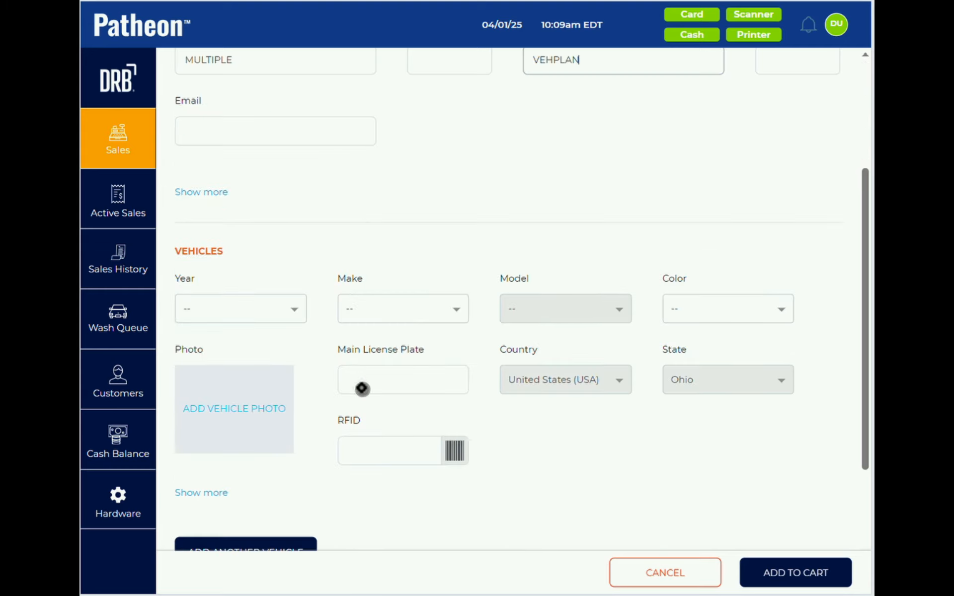
pyautogui.click(362, 388)
pyautogui.write('ABC765')
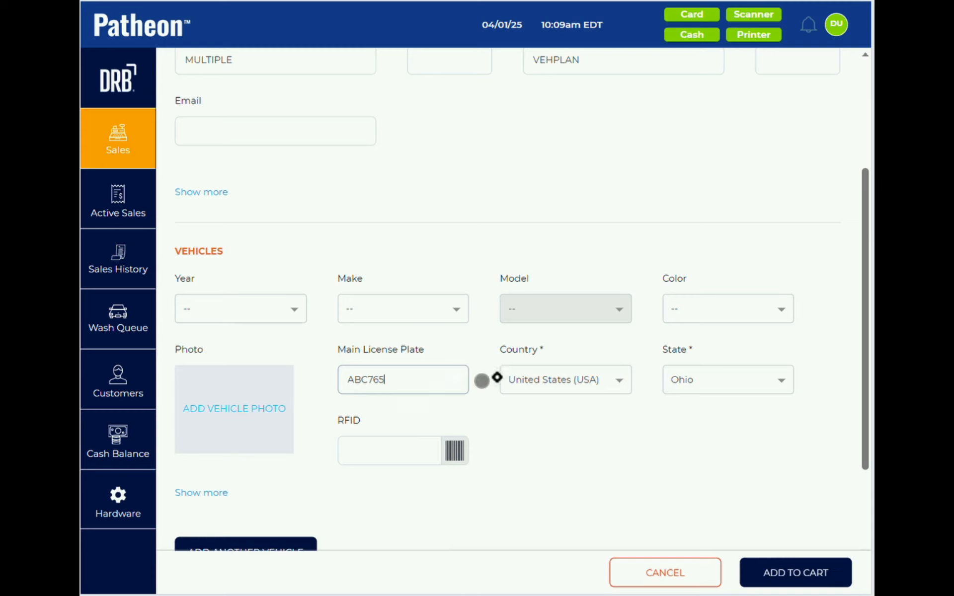
pyautogui.scroll(-1, 489, 412)
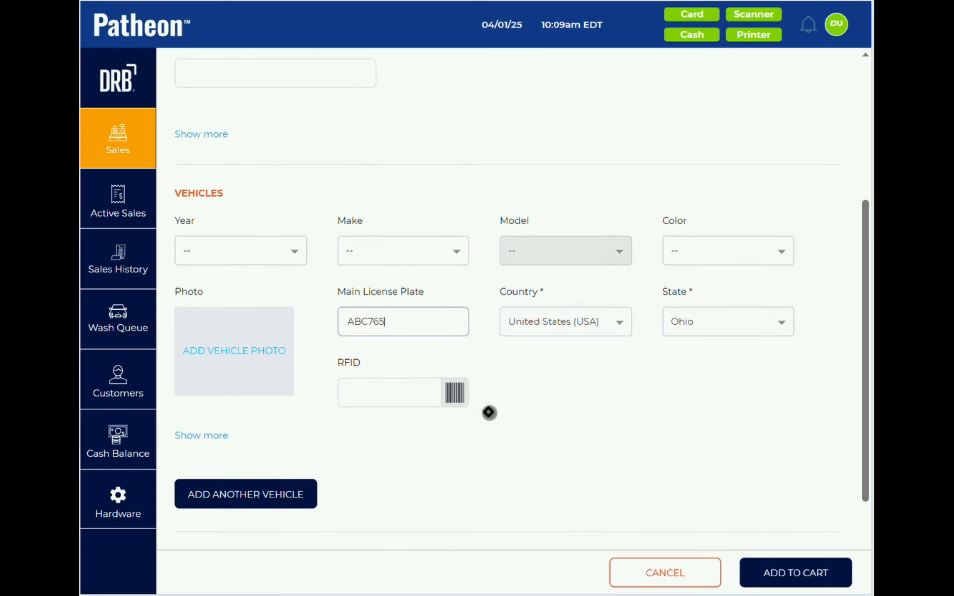
pyautogui.click(271, 493)
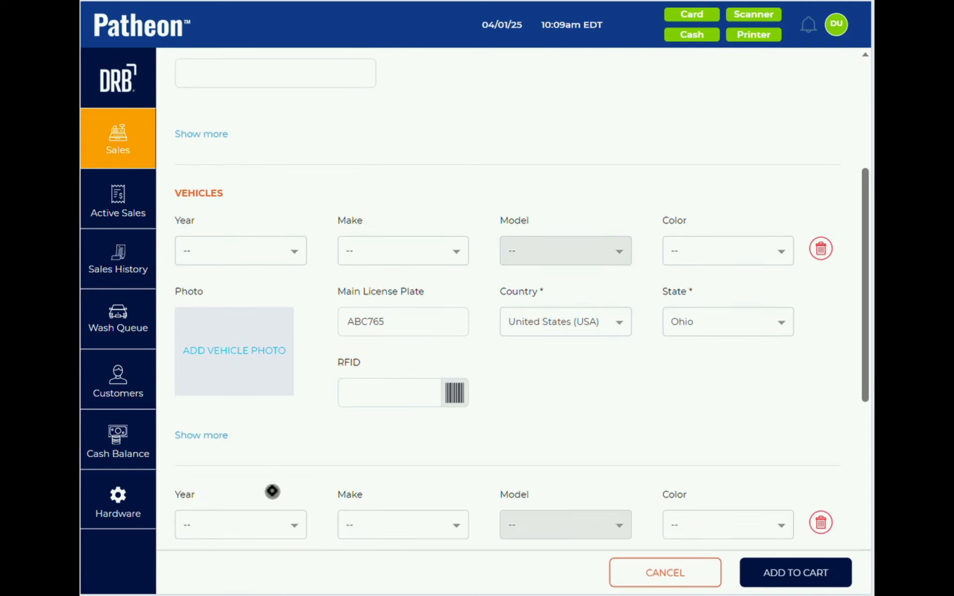
pyautogui.scroll(-3, 272, 492)
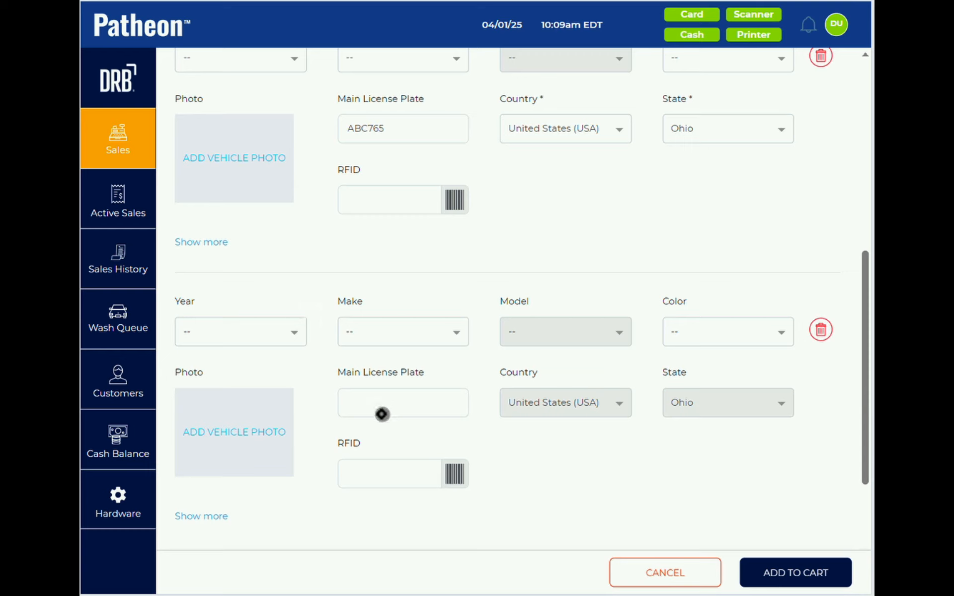
pyautogui.click(376, 407)
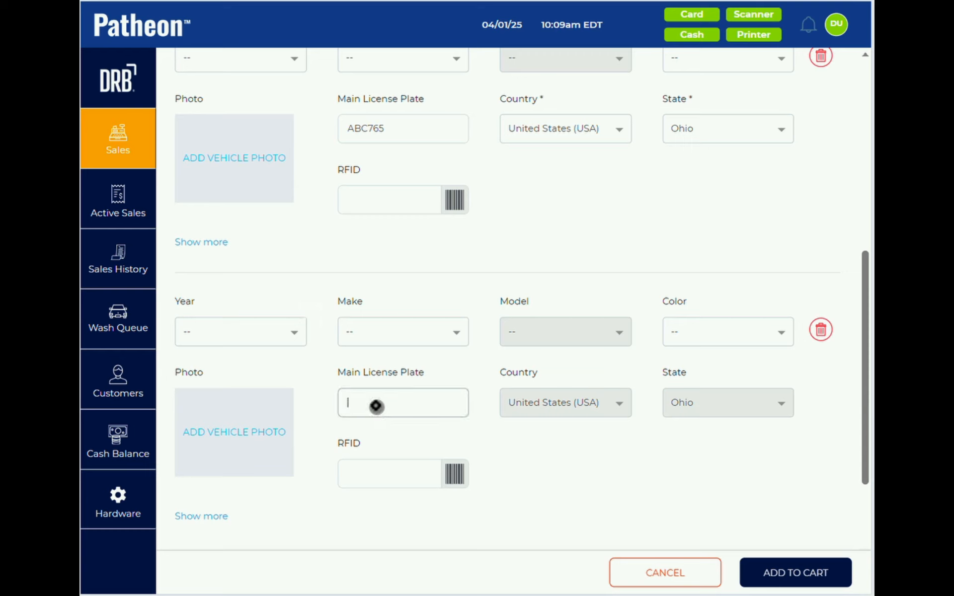
pyautogui.write('FHJ')
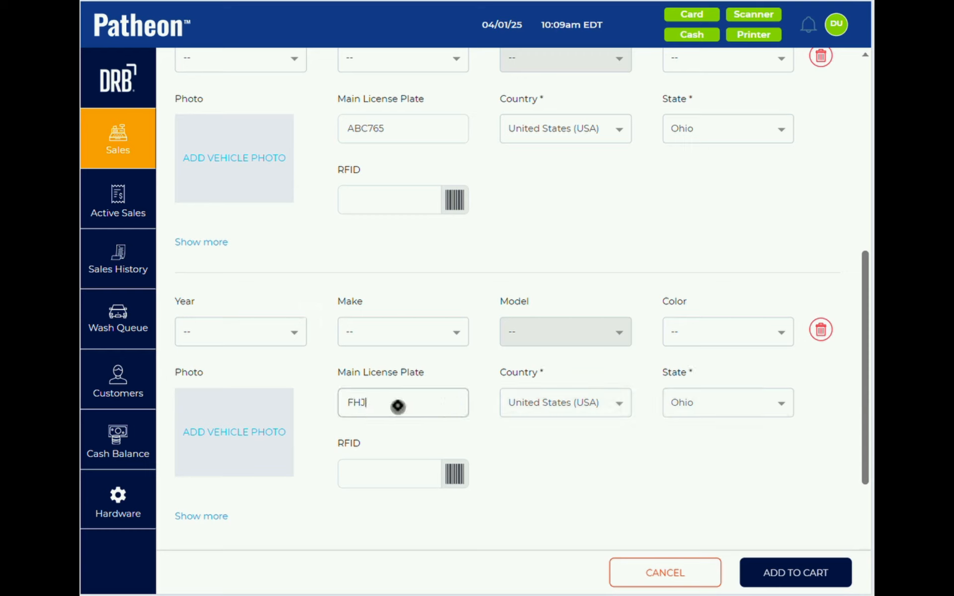
pyautogui.write('1222')
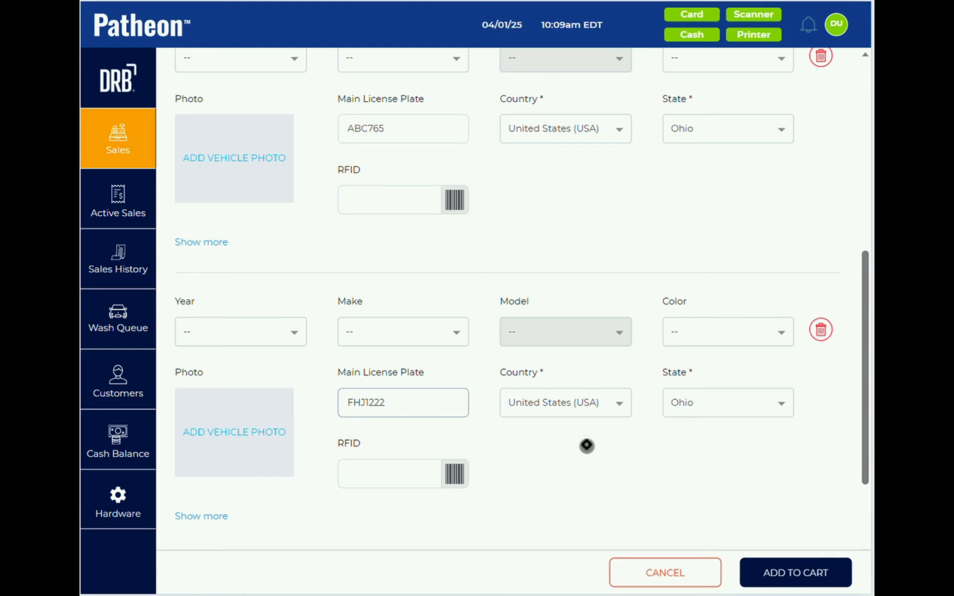
pyautogui.scroll(-5, 586, 446)
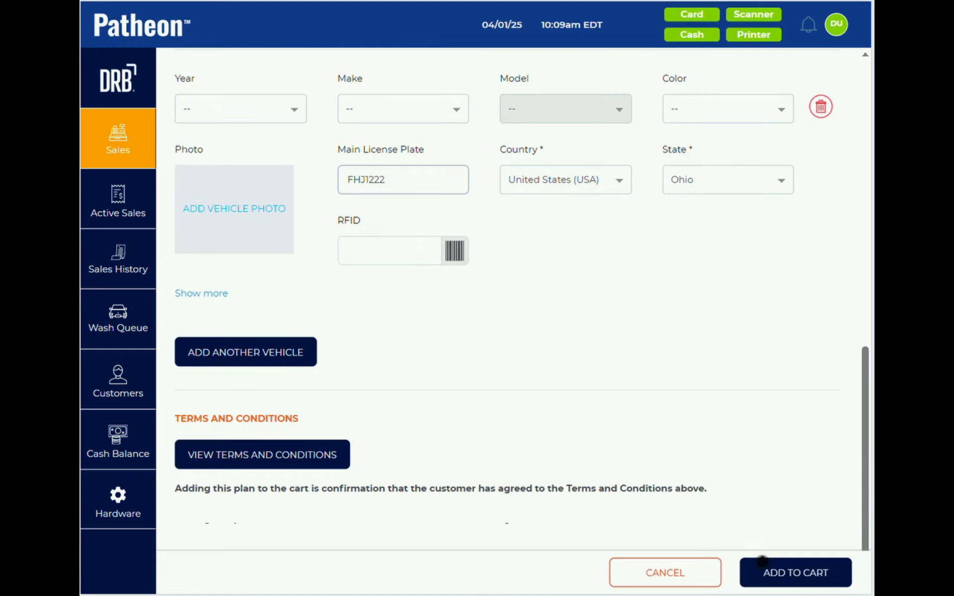
pyautogui.click(783, 573)
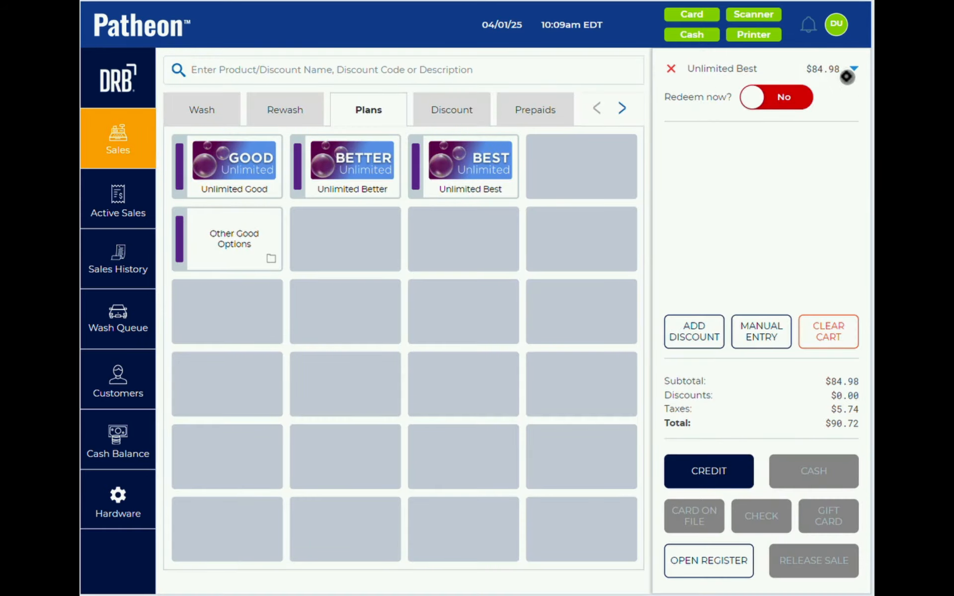
# - Close the credit card prompt and the Receipt Print Failed alert, then go to Customers
pyautogui.click(711, 473)
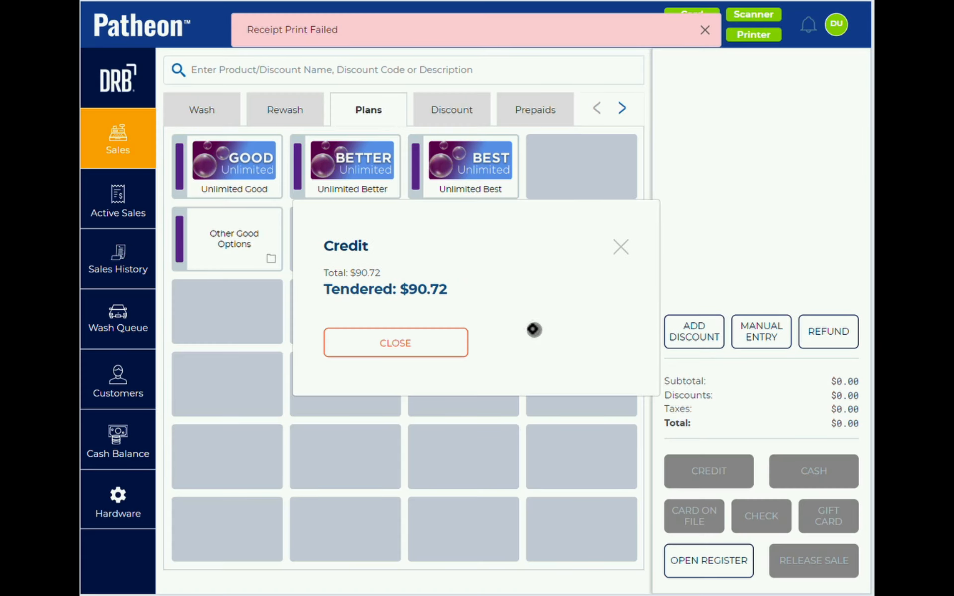
pyautogui.click(430, 349)
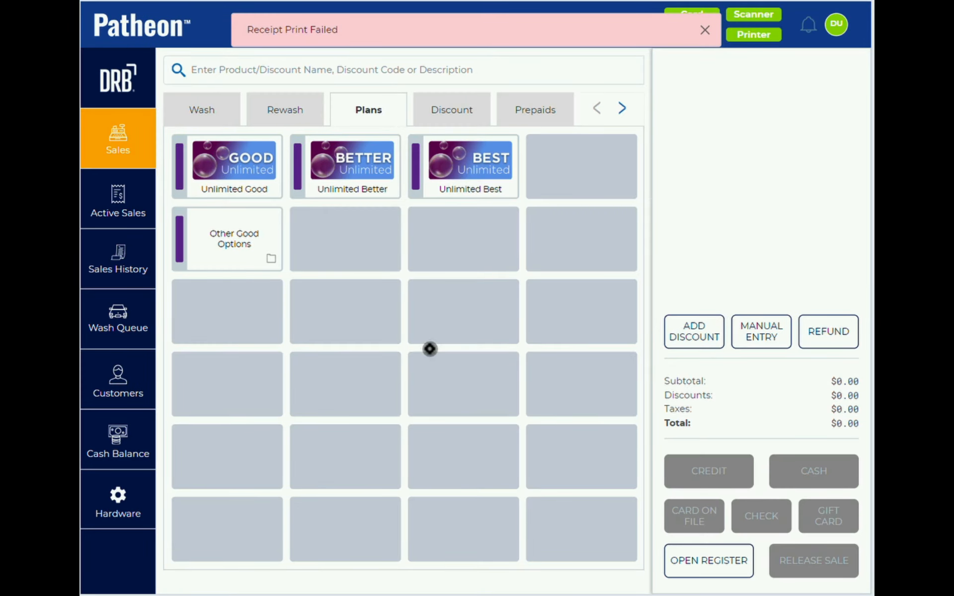
pyautogui.click(704, 30)
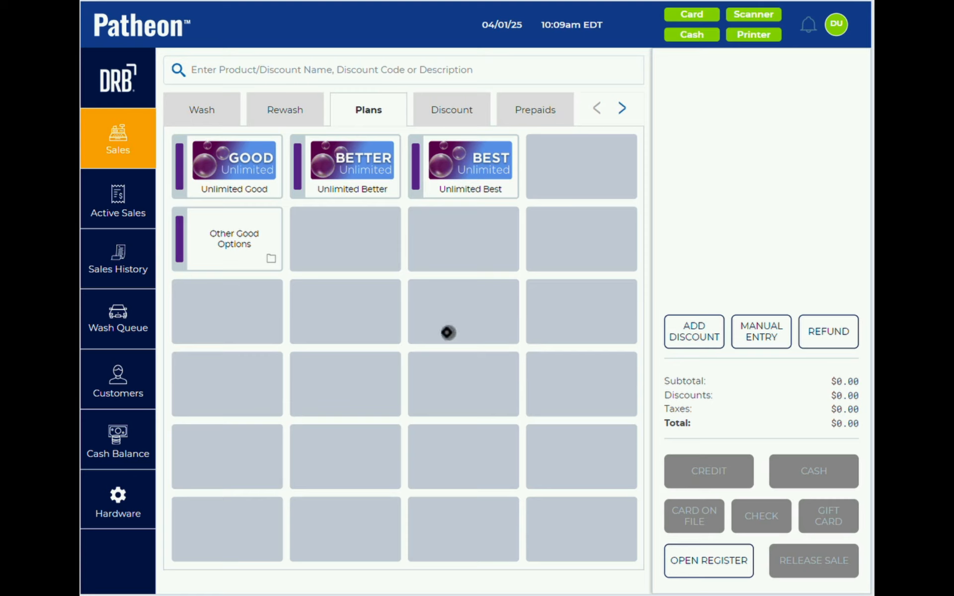
pyautogui.click(135, 369)
# - Set the Advanced Filter to None, search customers for 'mu', and open the multi-vehicle plan customer
pyautogui.click(211, 73)
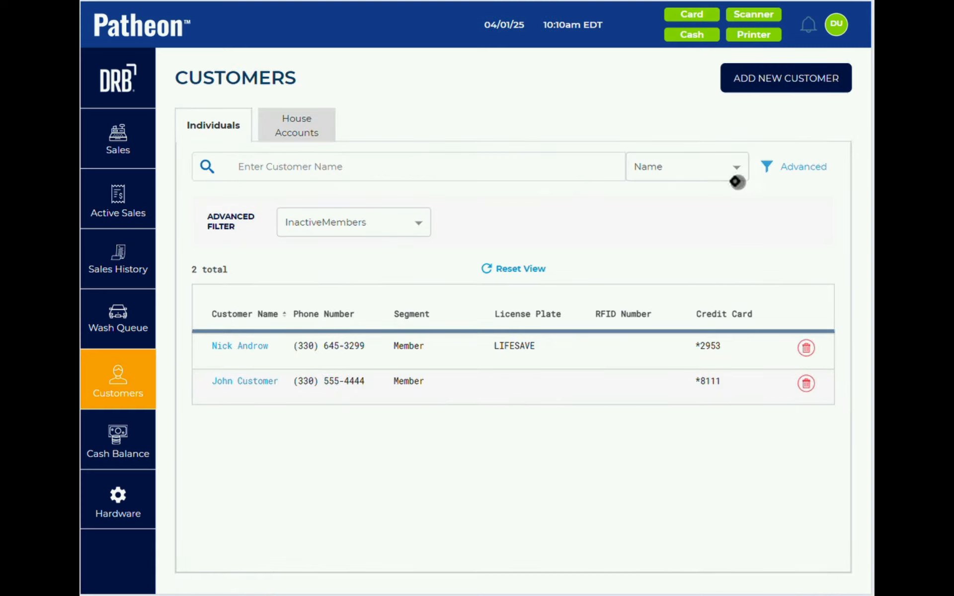
pyautogui.click(389, 222)
pyautogui.scroll(2, 357, 253)
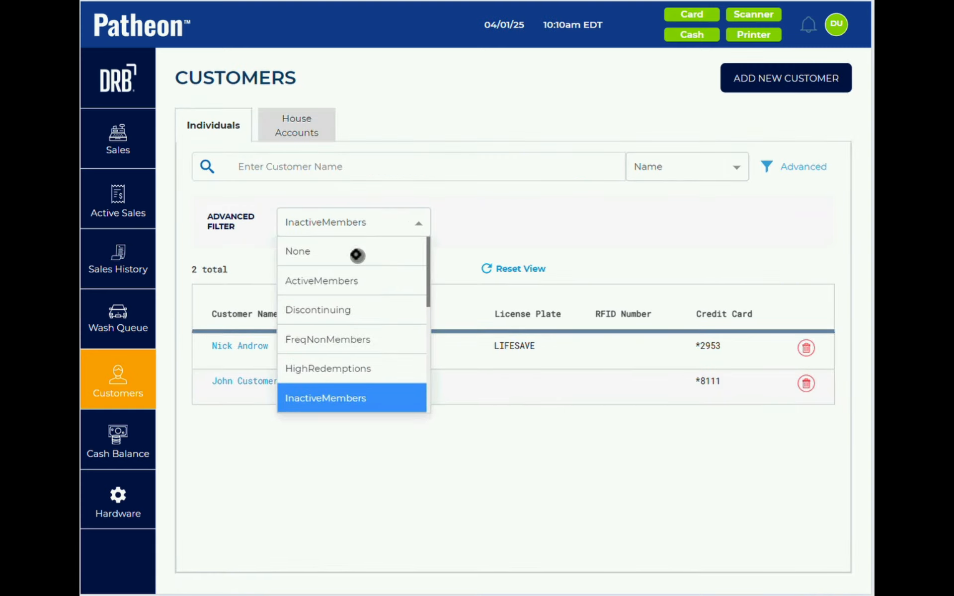
pyautogui.click(357, 253)
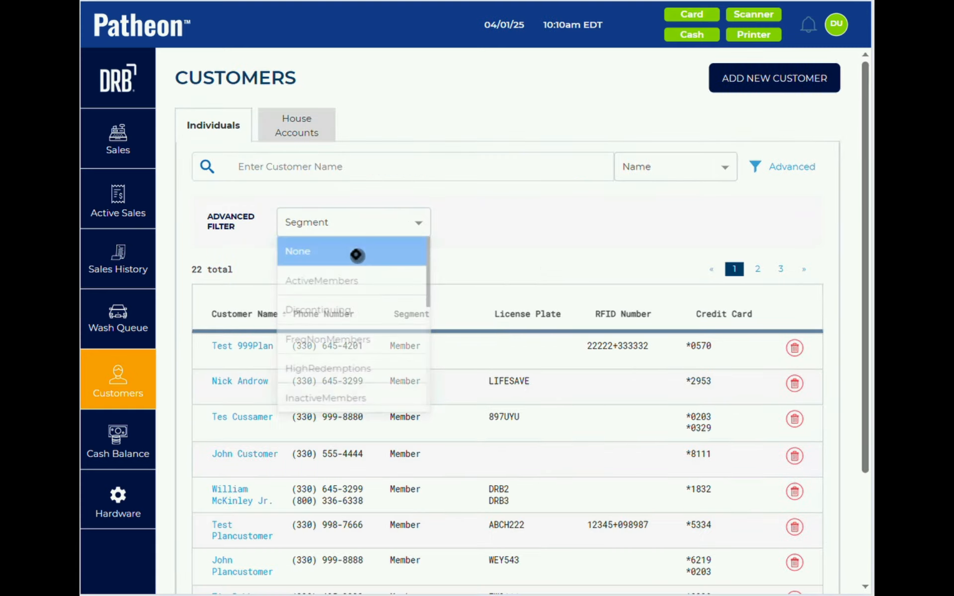
pyautogui.click(312, 165)
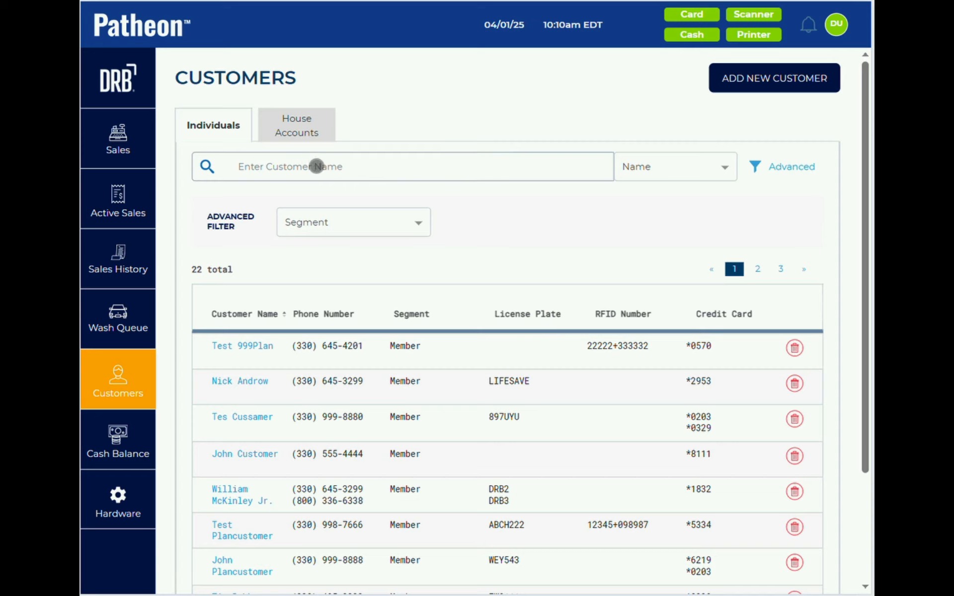
pyautogui.write('multi')
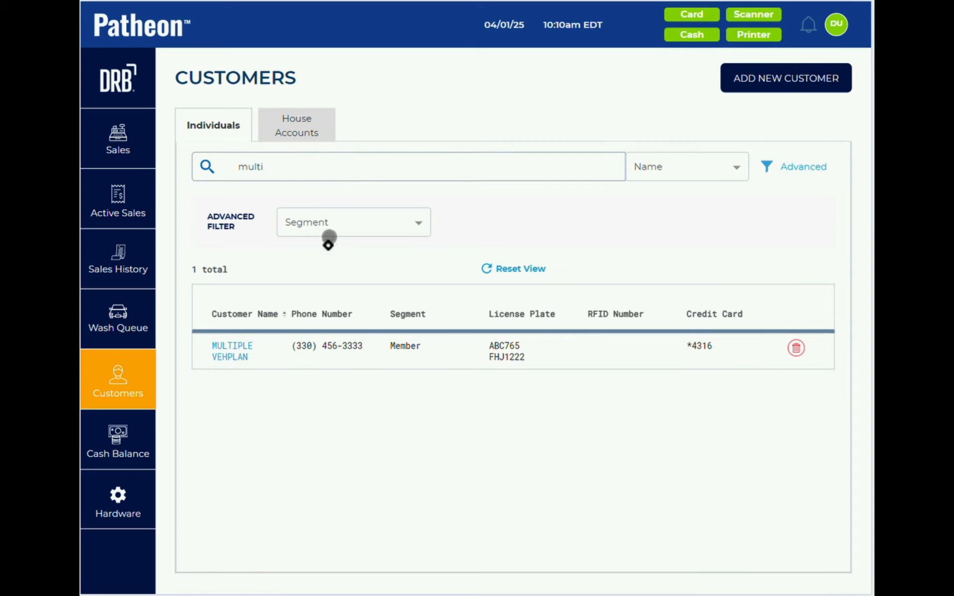
pyautogui.click(229, 351)
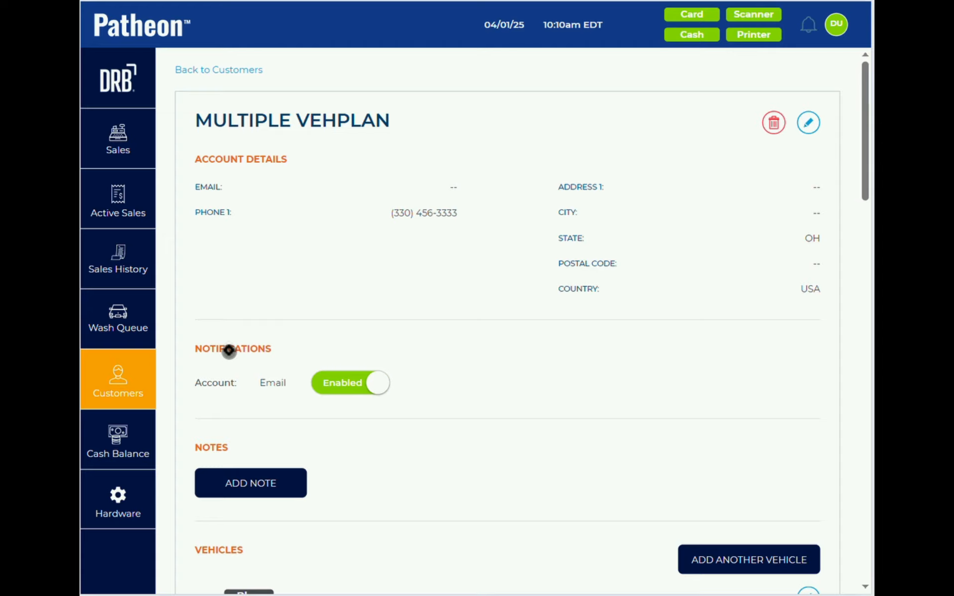
pyautogui.scroll(-15, 229, 351)
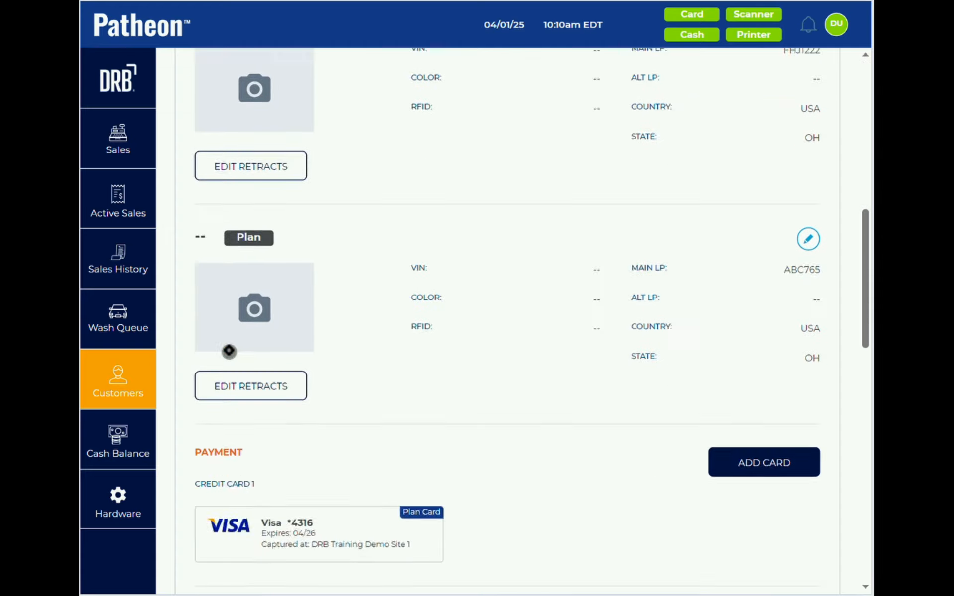
pyautogui.scroll(-5, 229, 351)
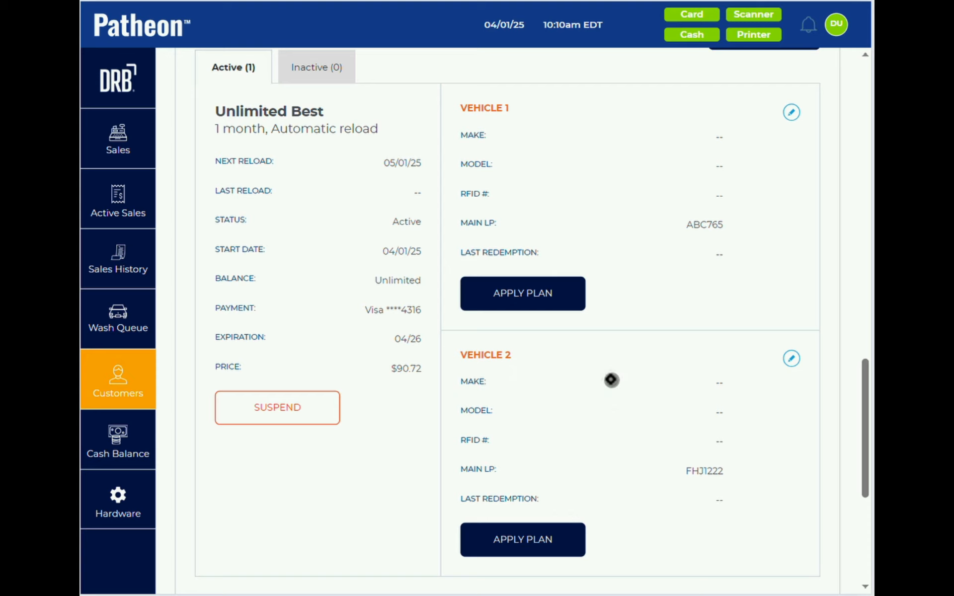
# - Return to the multi-vehicle plan customer's account through the Customers search results
pyautogui.click(115, 322)
pyautogui.click(115, 374)
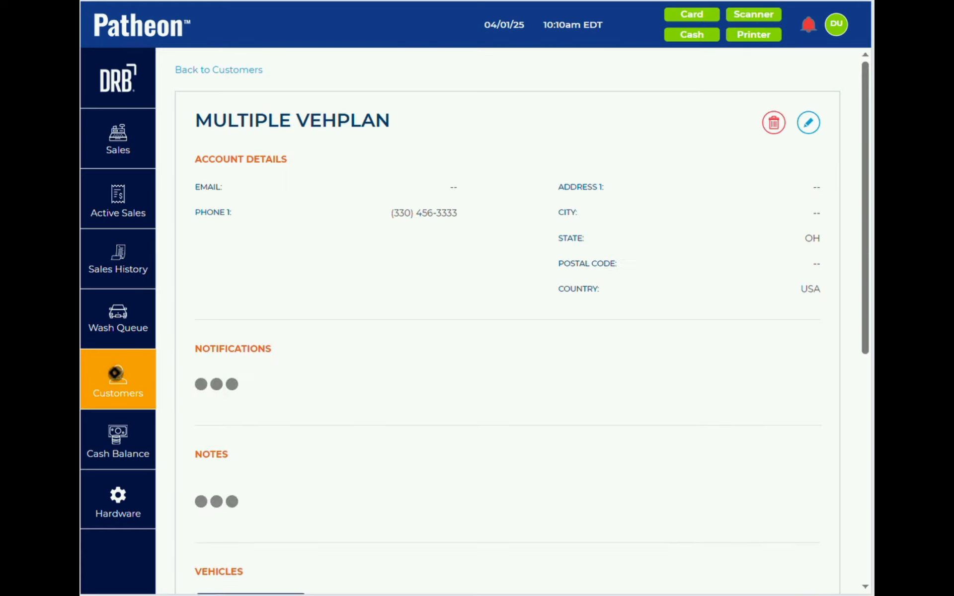
pyautogui.click(209, 70)
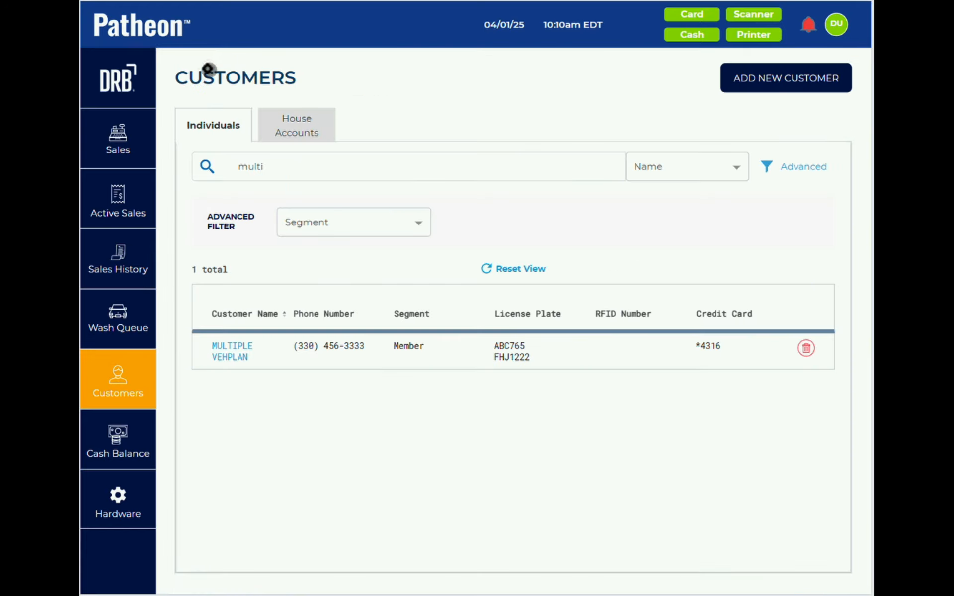
pyautogui.click(530, 165)
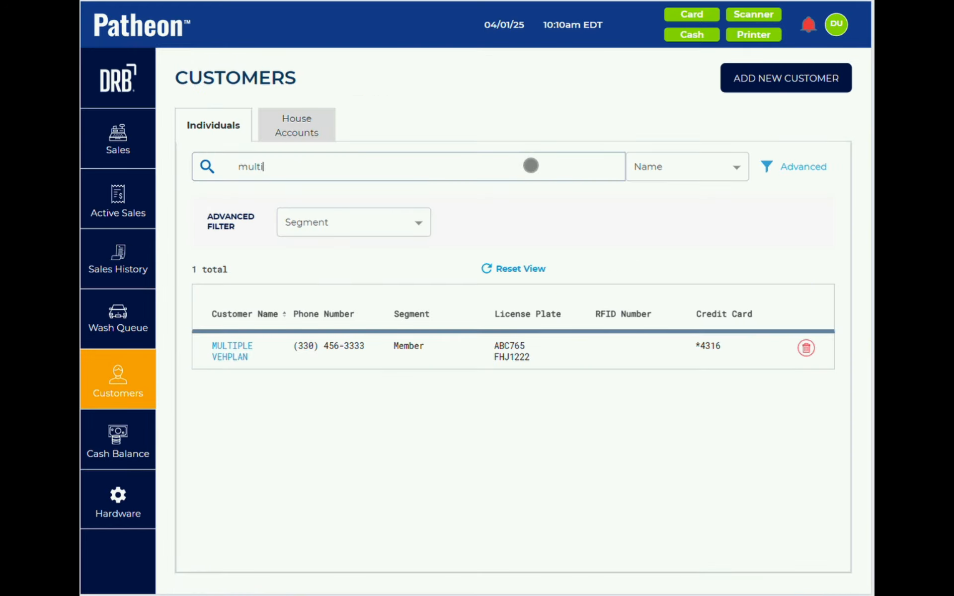
pyautogui.click(228, 347)
pyautogui.scroll(-8, 259, 351)
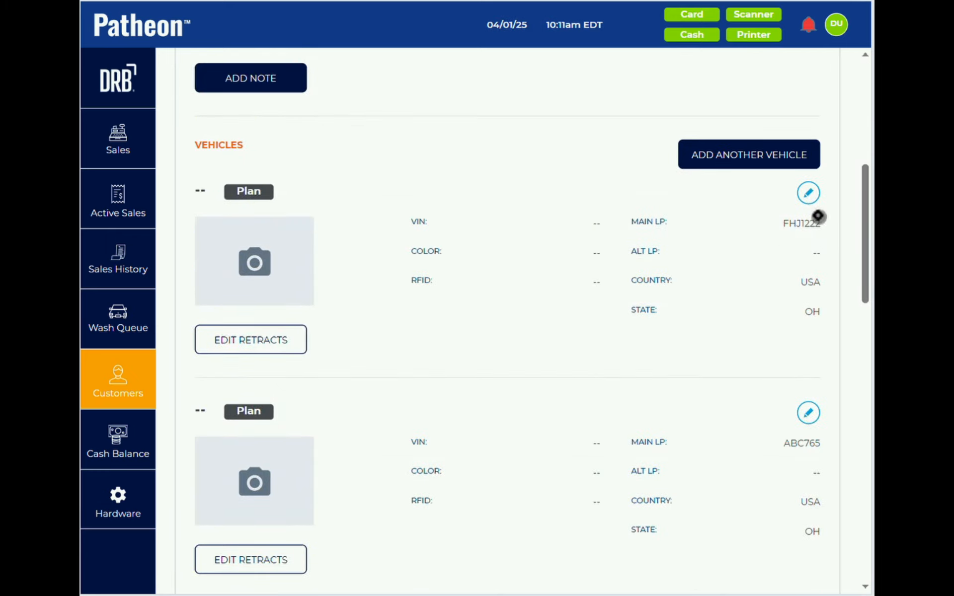
pyautogui.click(808, 194)
# - Add and save a 2024 vehicle with main license plate NEWVEHNOPLN
pyautogui.click(730, 391)
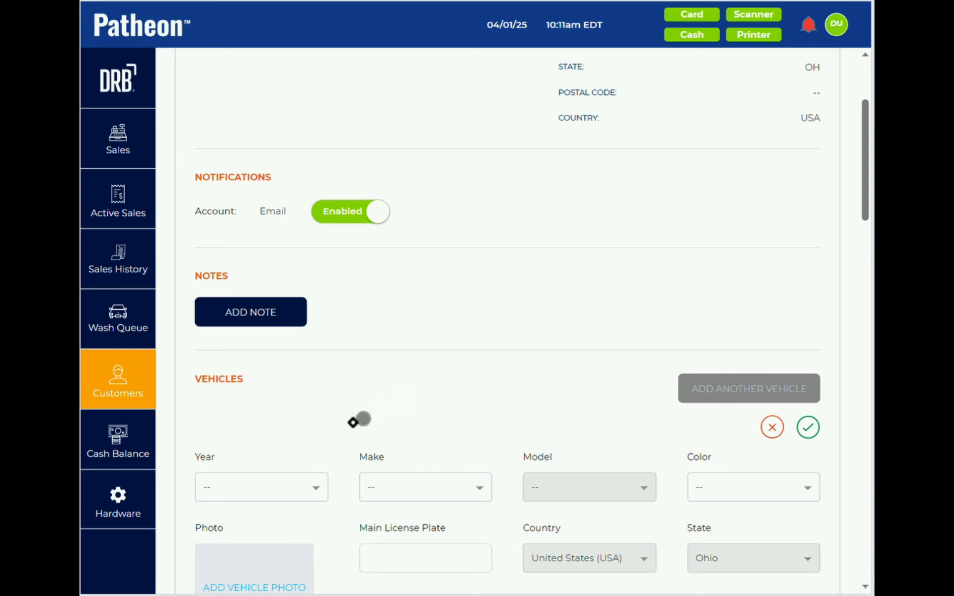
pyautogui.scroll(-3, 336, 432)
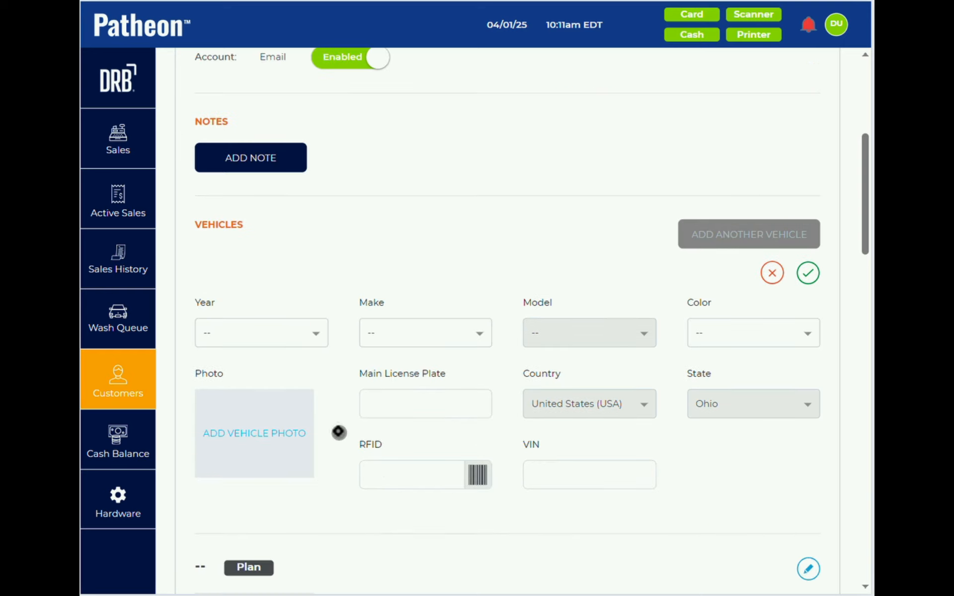
pyautogui.click(278, 334)
pyautogui.click(277, 409)
pyautogui.click(405, 406)
pyautogui.write('NEWVEHNO')
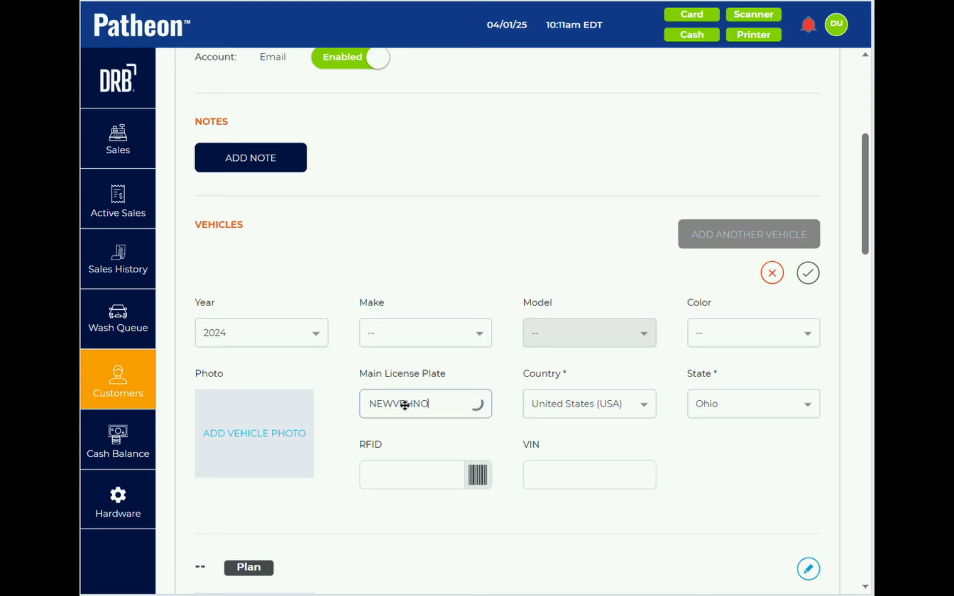
pyautogui.write('PLN')
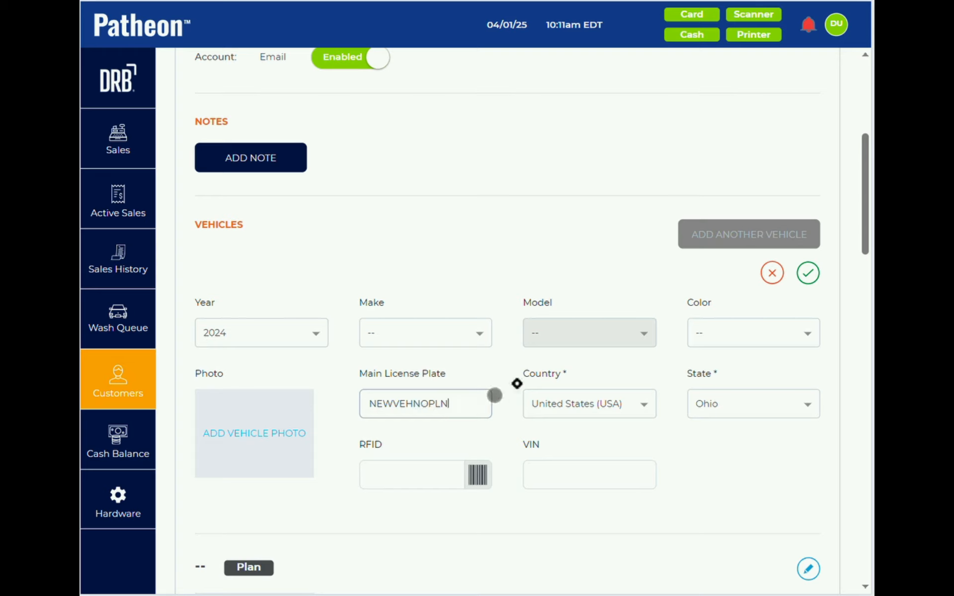
pyautogui.click(809, 274)
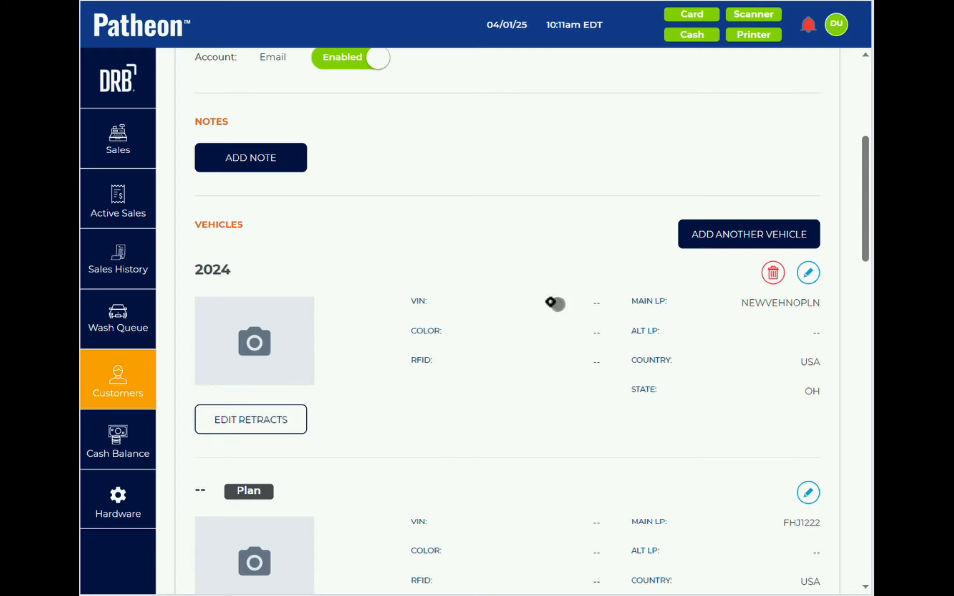
# - Add the 2024 NEWVEHNOPLN vehicle as Vehicle 3 on the Unlimited Best plan and save
pyautogui.scroll(-2, 437, 368)
pyautogui.scroll(-3, 436, 369)
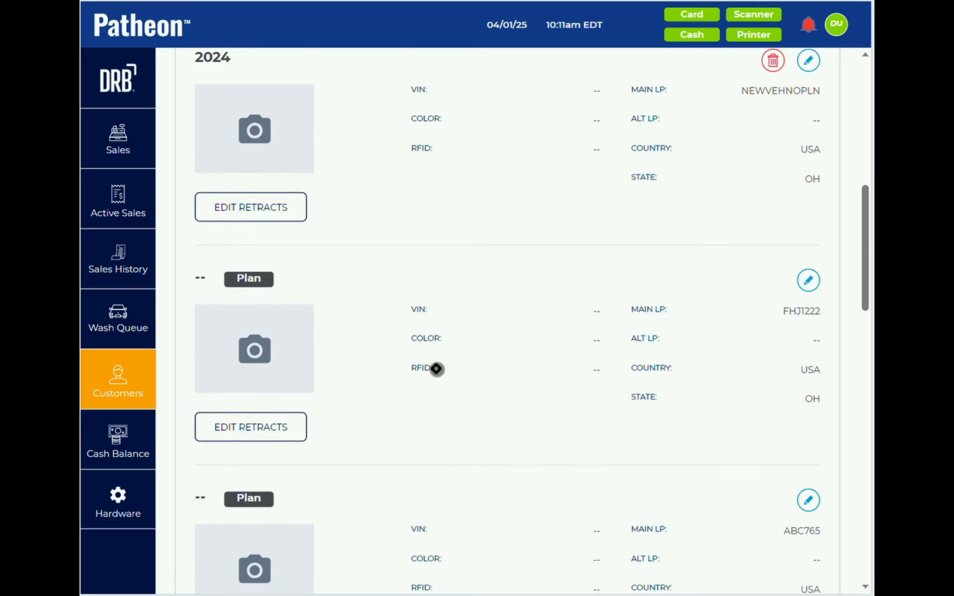
pyautogui.scroll(-15, 436, 369)
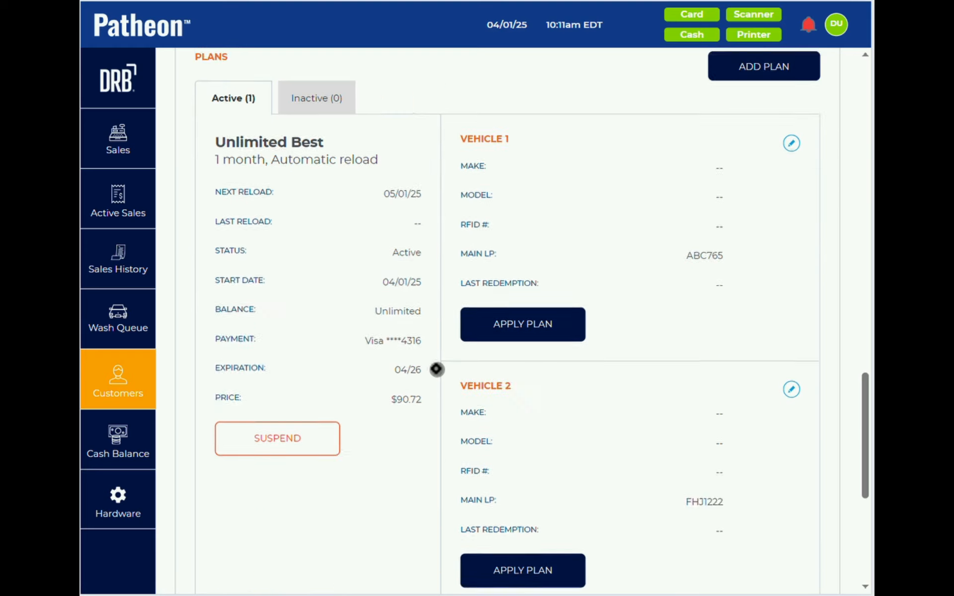
pyautogui.scroll(-2, 437, 369)
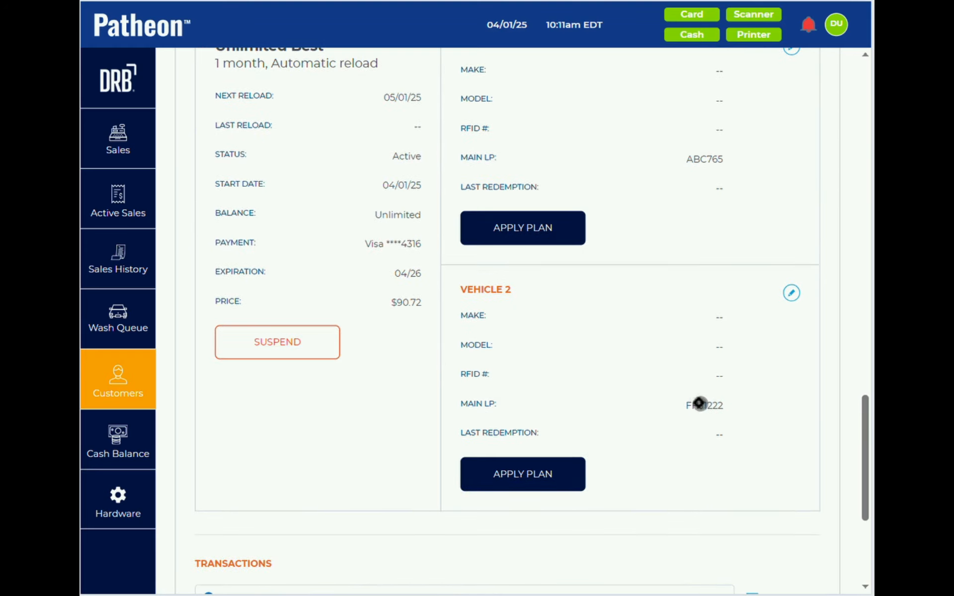
pyautogui.scroll(3, 570, 317)
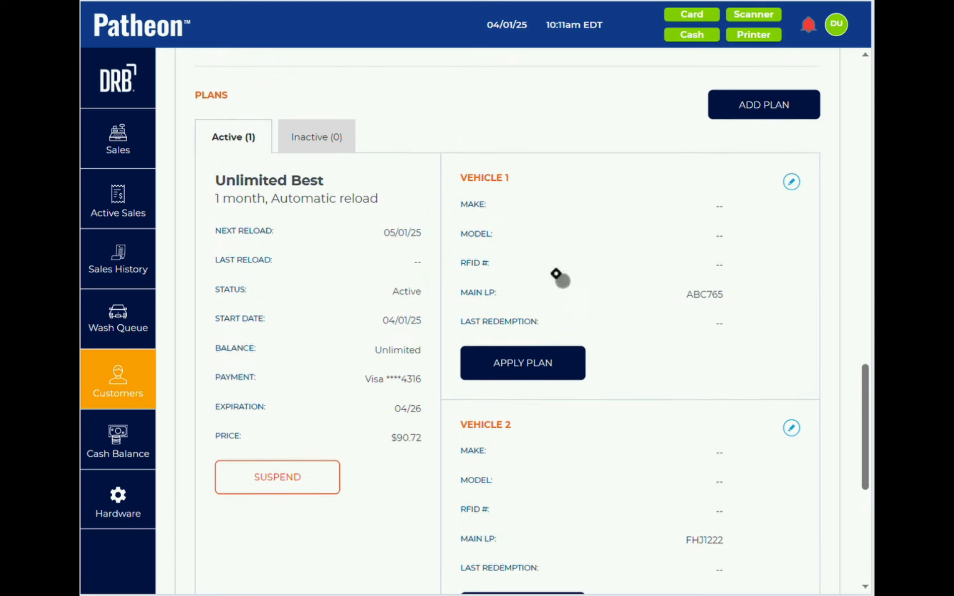
pyautogui.click(791, 182)
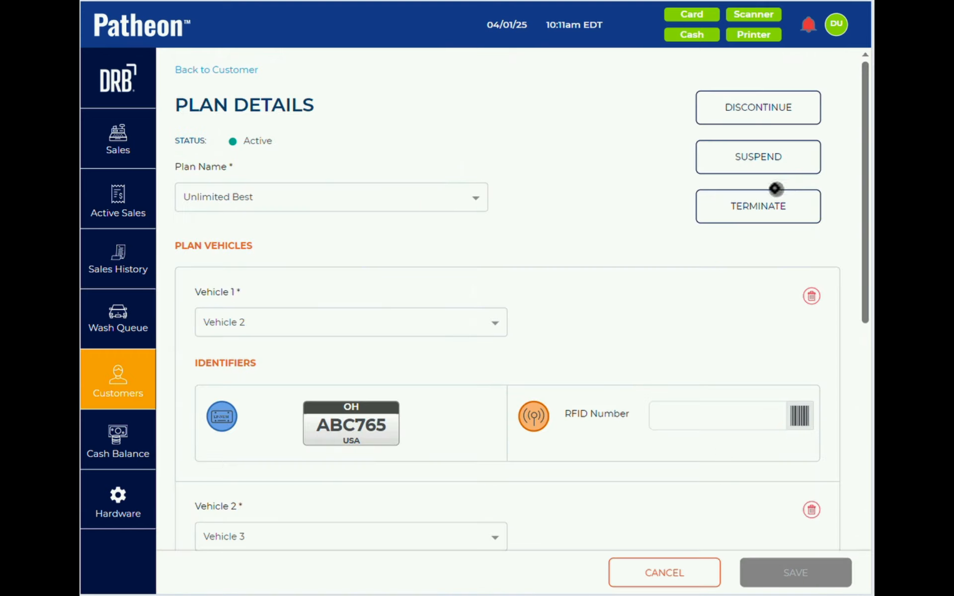
pyautogui.scroll(-5, 425, 280)
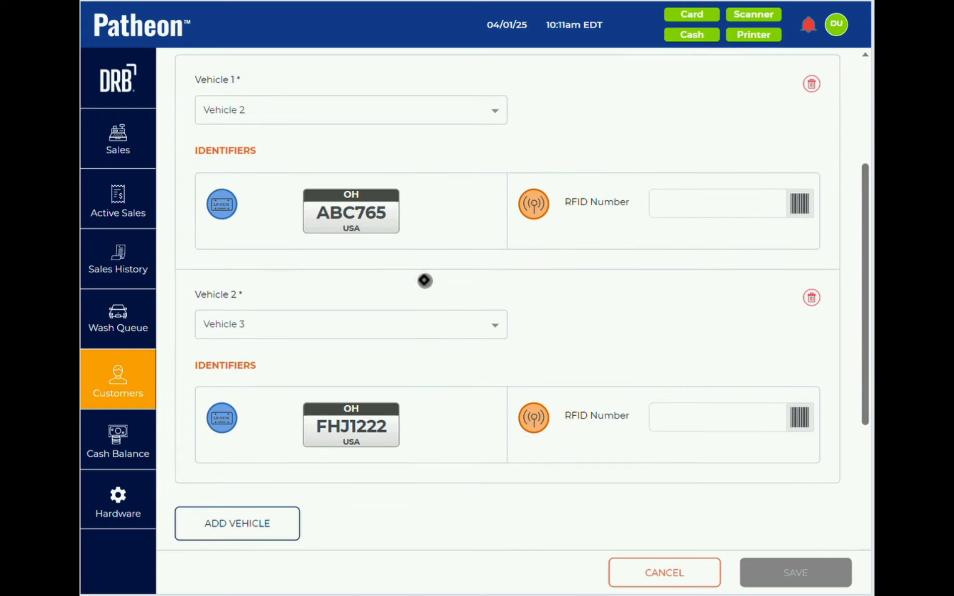
pyautogui.click(242, 532)
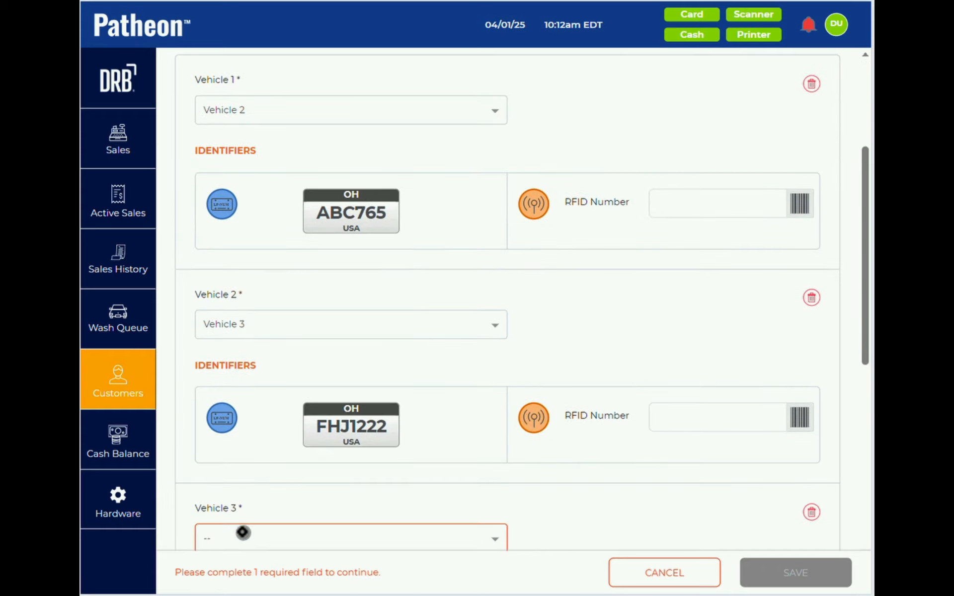
pyautogui.scroll(-5, 242, 531)
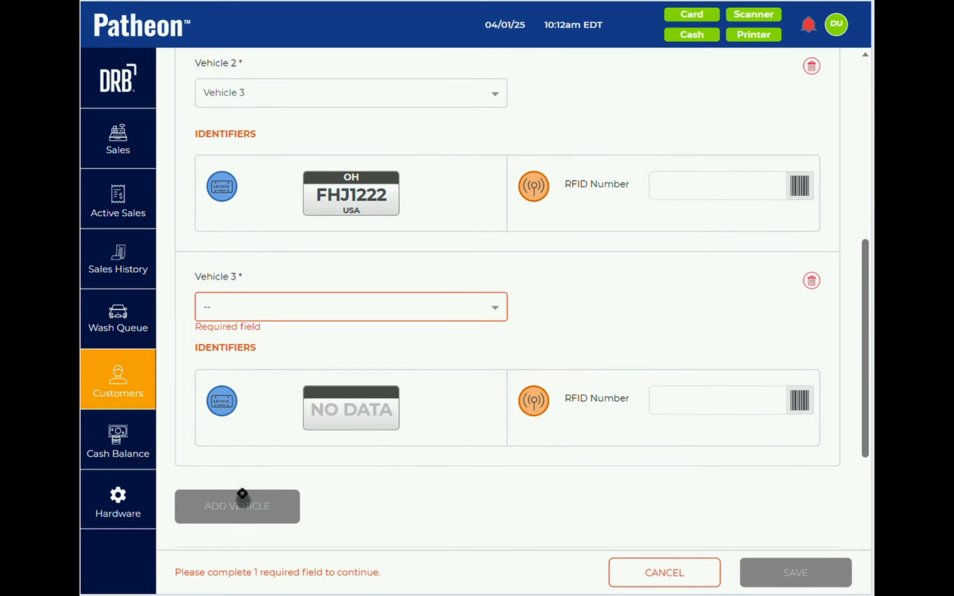
pyautogui.click(257, 301)
pyautogui.click(251, 334)
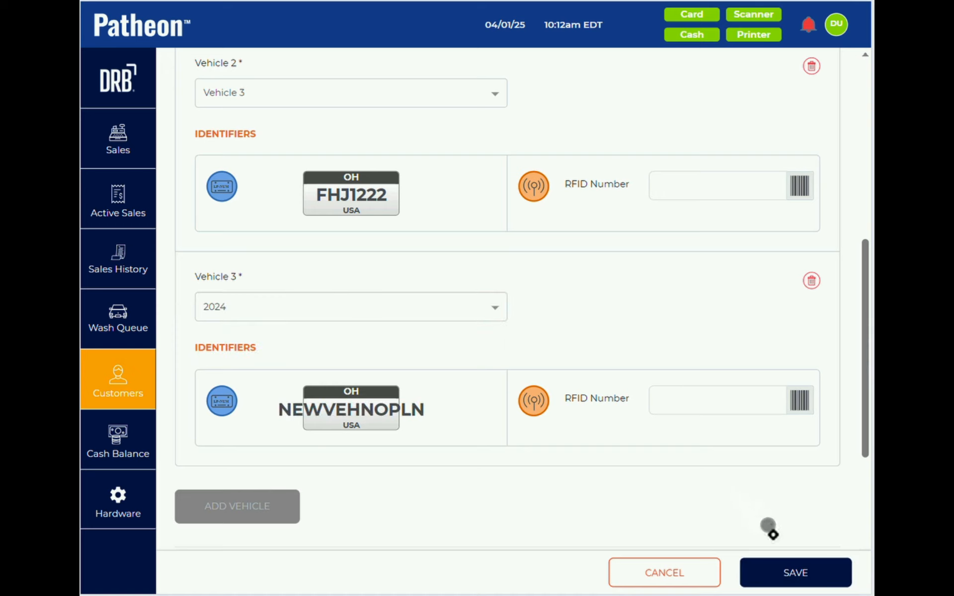
pyautogui.click(791, 571)
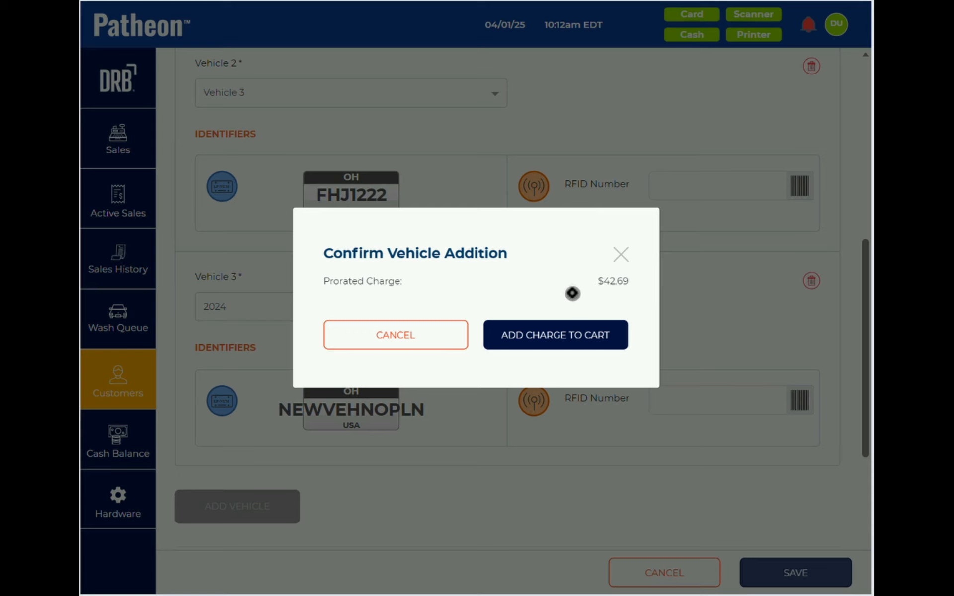
# - Pay the $42.69 prorated vehicle charge with the stored Visa, then reopen the customer's account
pyautogui.click(567, 342)
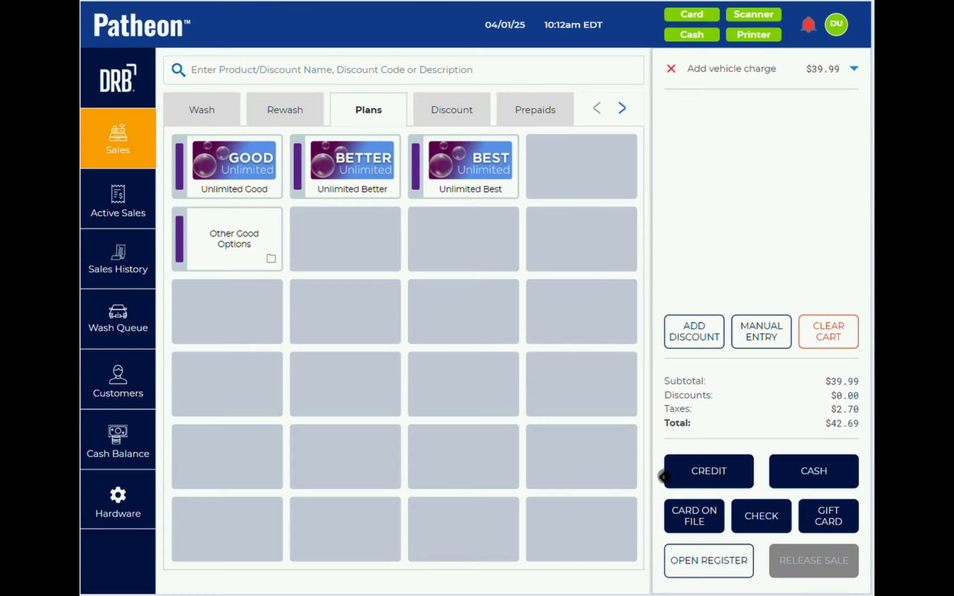
pyautogui.click(694, 513)
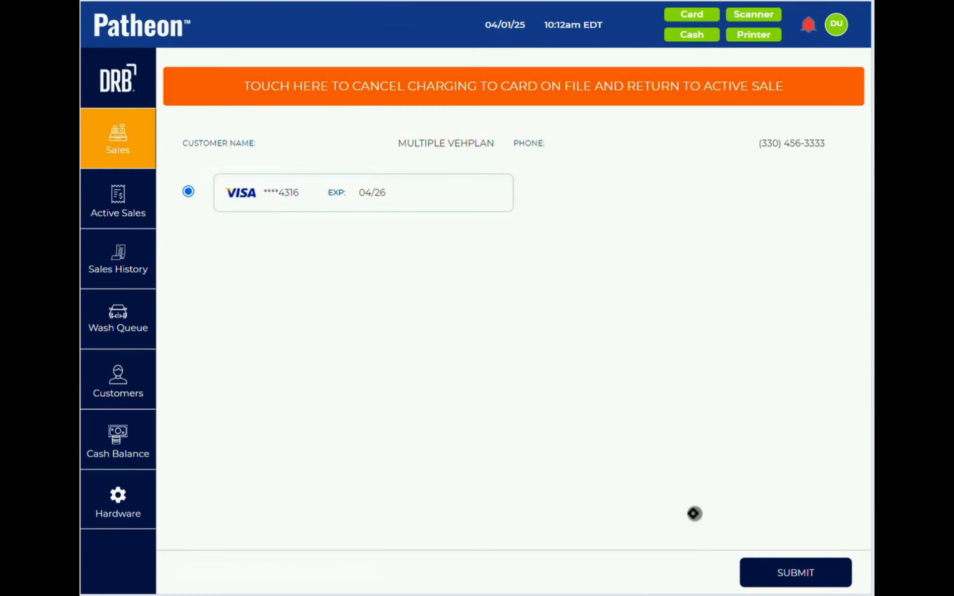
pyautogui.click(811, 568)
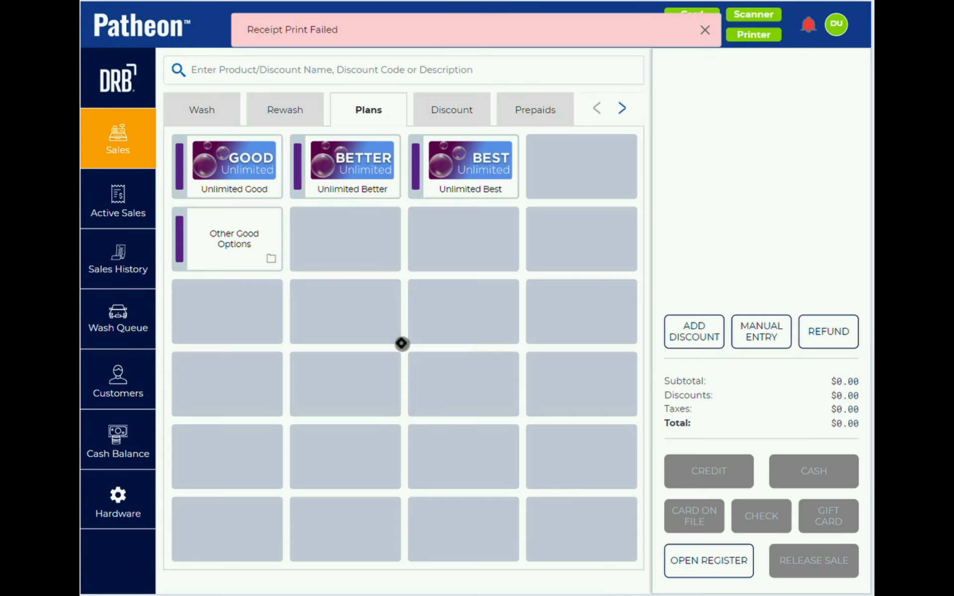
pyautogui.click(705, 30)
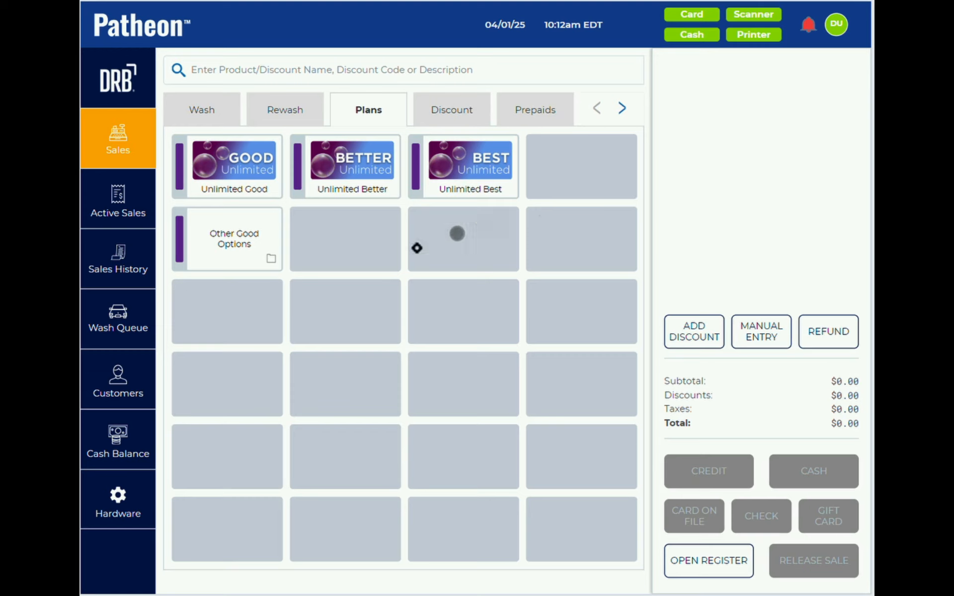
pyautogui.click(126, 382)
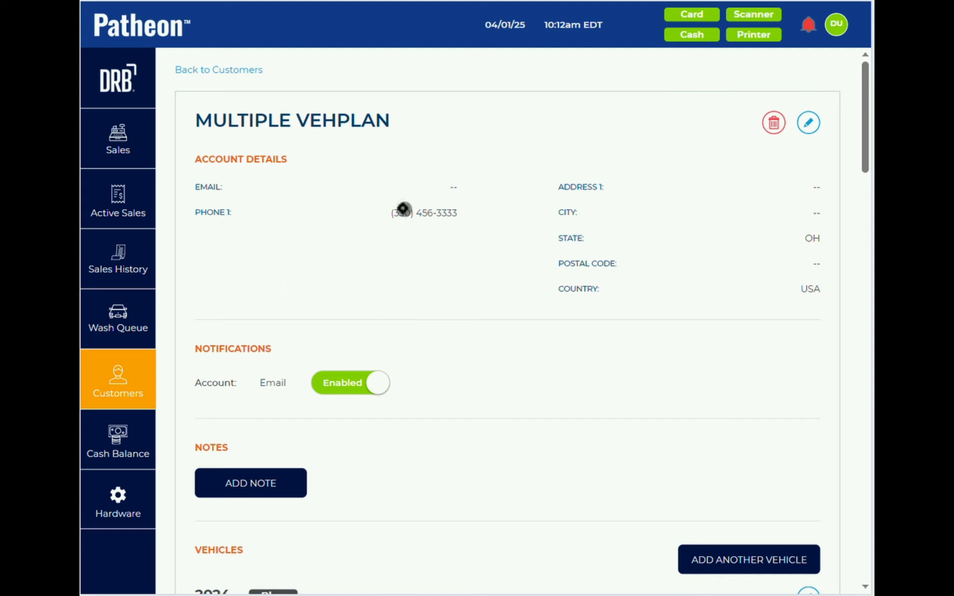
pyautogui.click(202, 71)
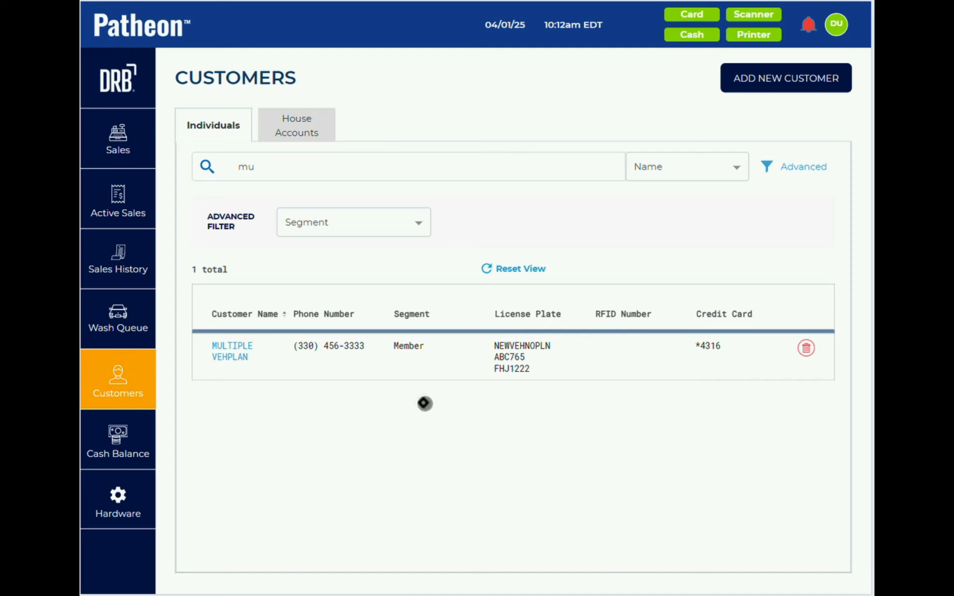
pyautogui.click(516, 271)
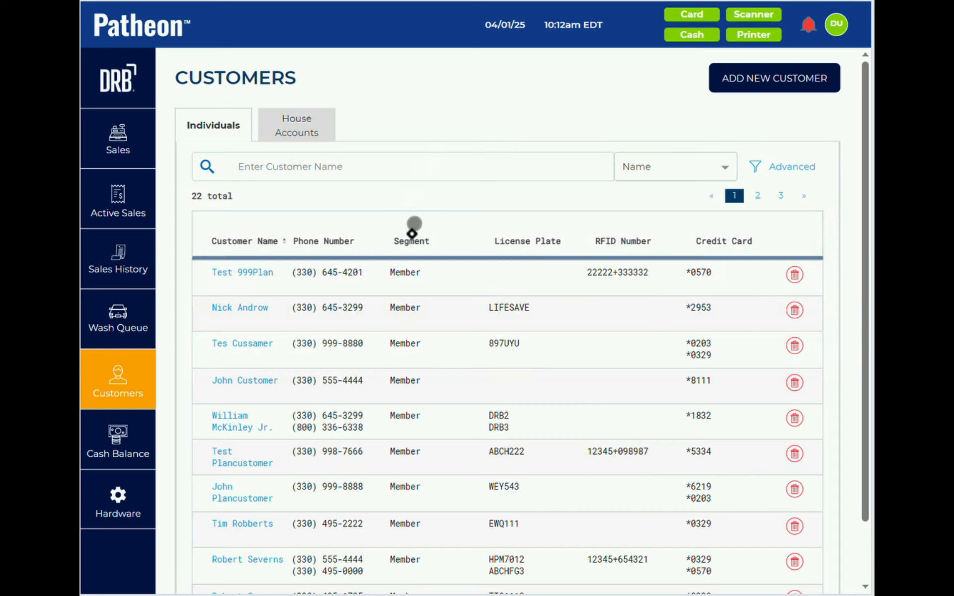
pyautogui.click(345, 167)
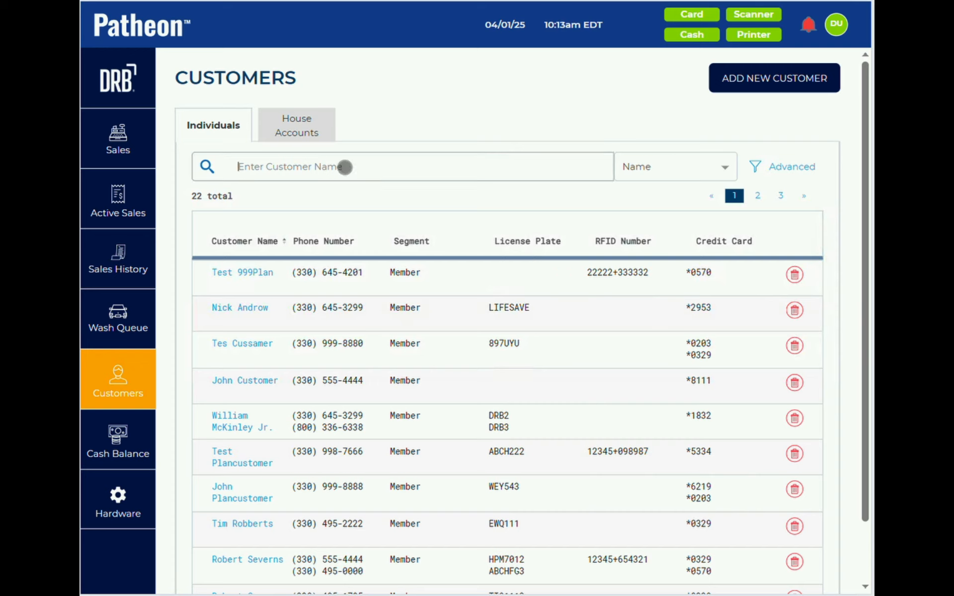
pyautogui.write('multi')
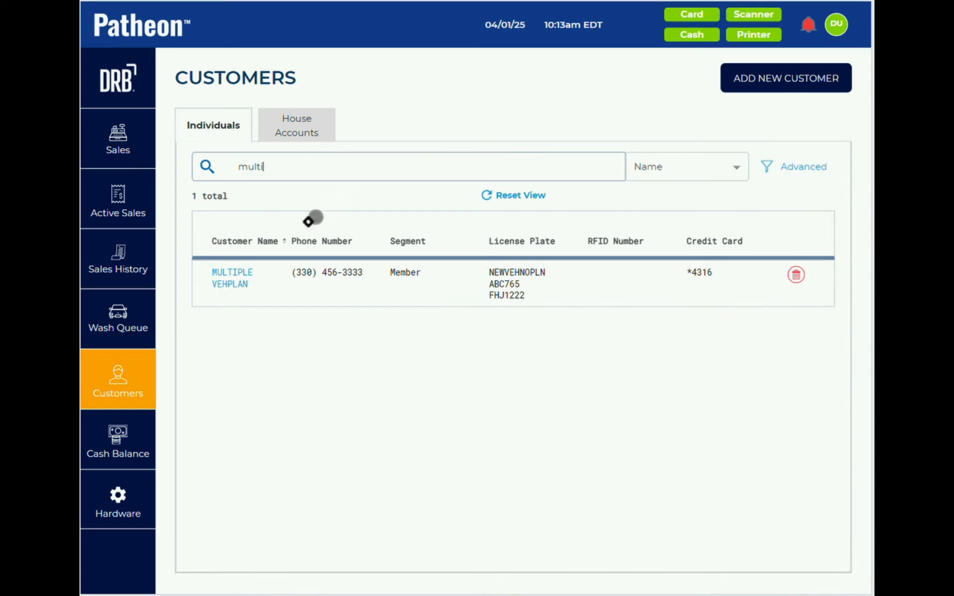
pyautogui.click(230, 279)
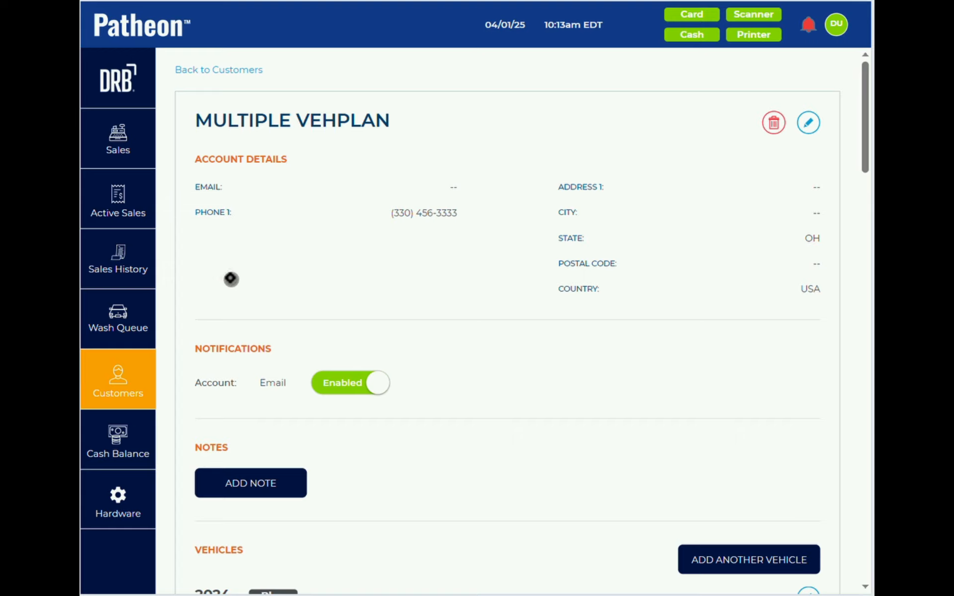
pyautogui.scroll(-15, 230, 278)
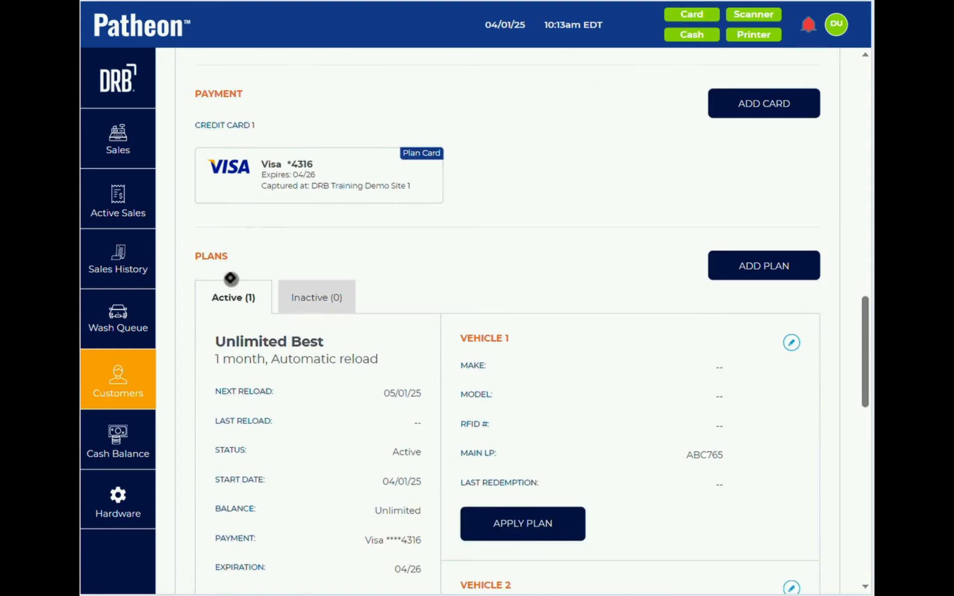
# - Add a second Visa card to the account, which becomes the Unlimited Best plan's card
pyautogui.scroll(-1, 230, 278)
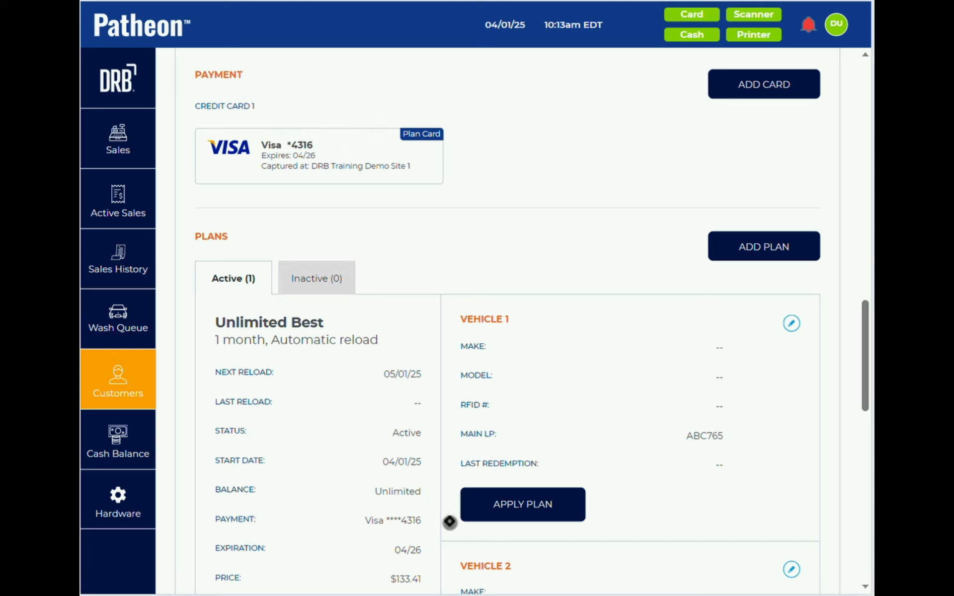
pyautogui.click(747, 84)
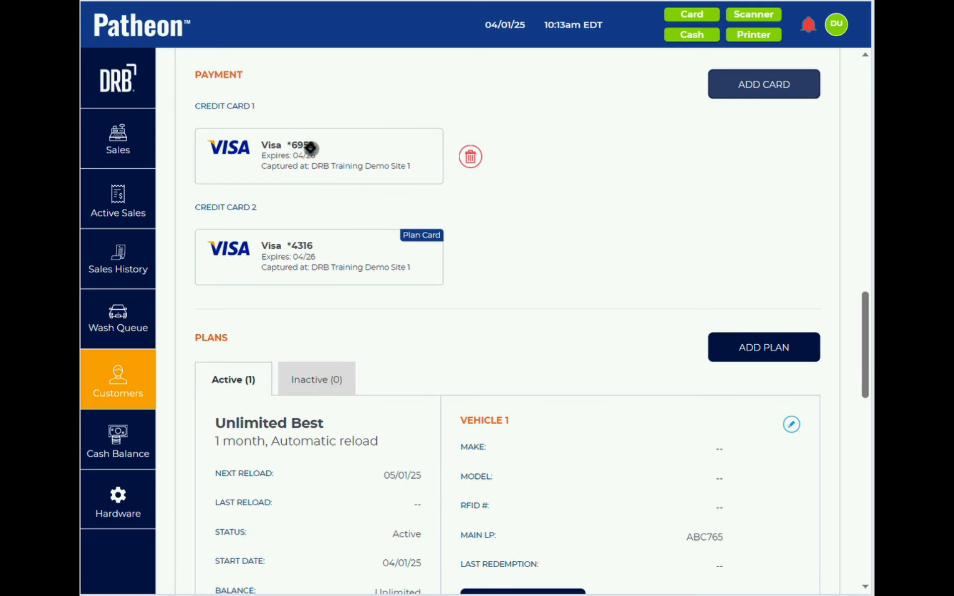
pyautogui.scroll(-3, 324, 304)
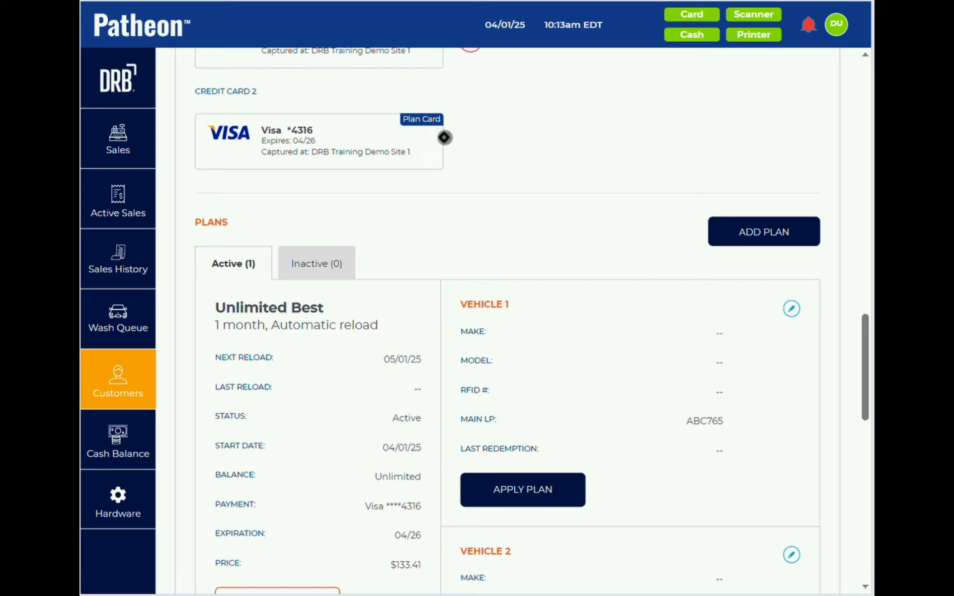
pyautogui.scroll(3, 499, 132)
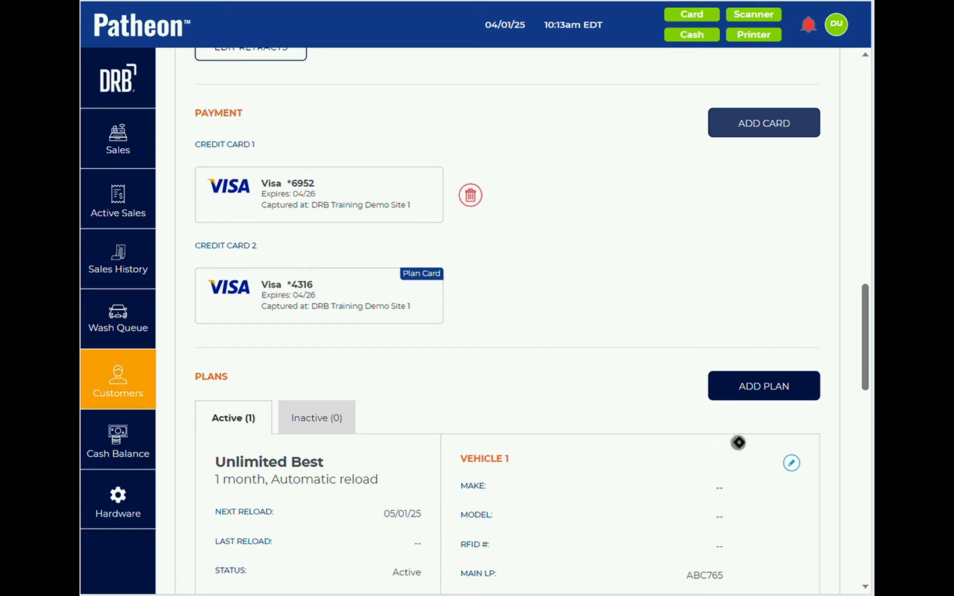
pyautogui.click(792, 465)
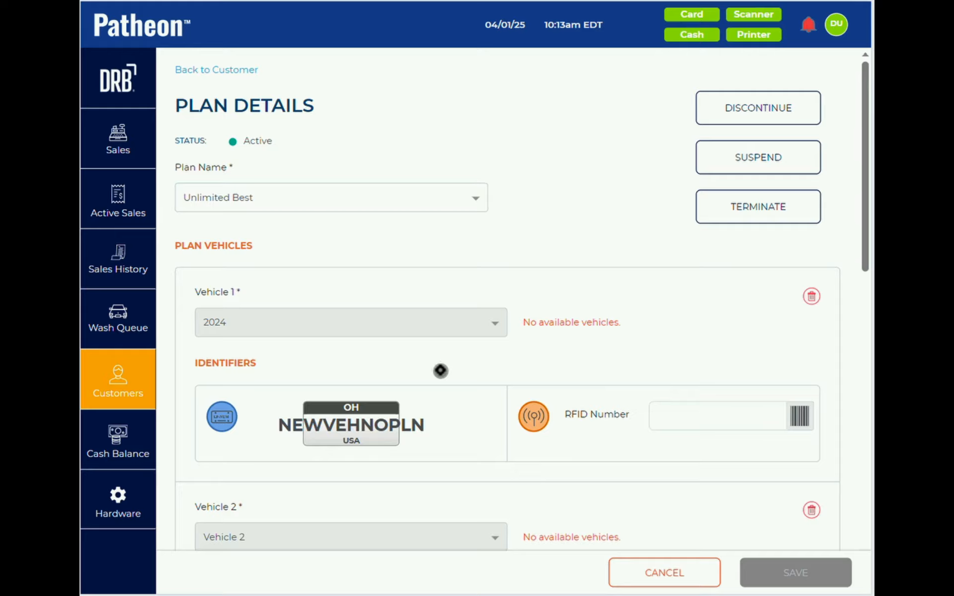
# - Choose the customer's other Visa card under Reload Payment Details and save the plan
pyautogui.scroll(-10, 440, 371)
pyautogui.scroll(-2, 440, 371)
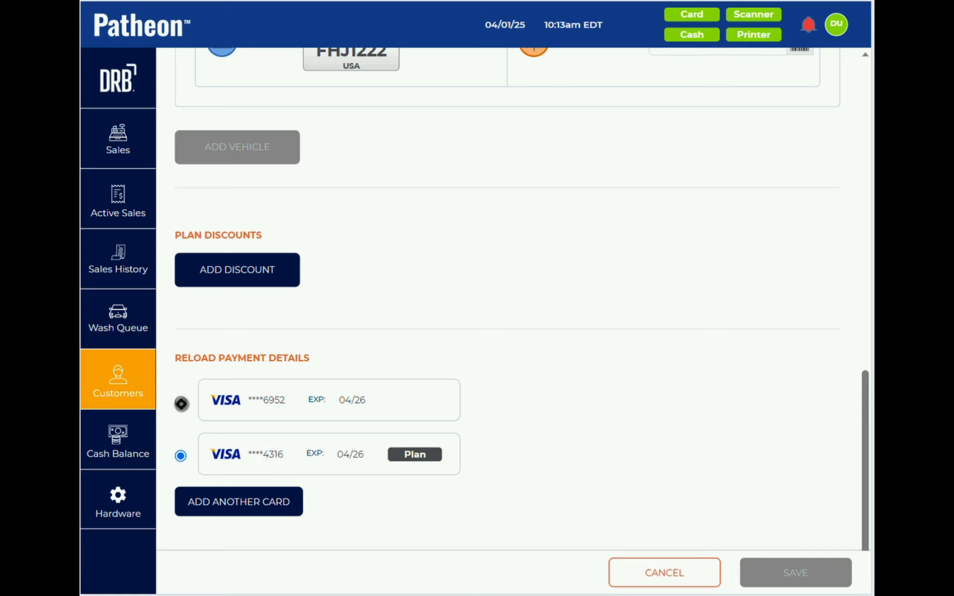
pyautogui.click(181, 404)
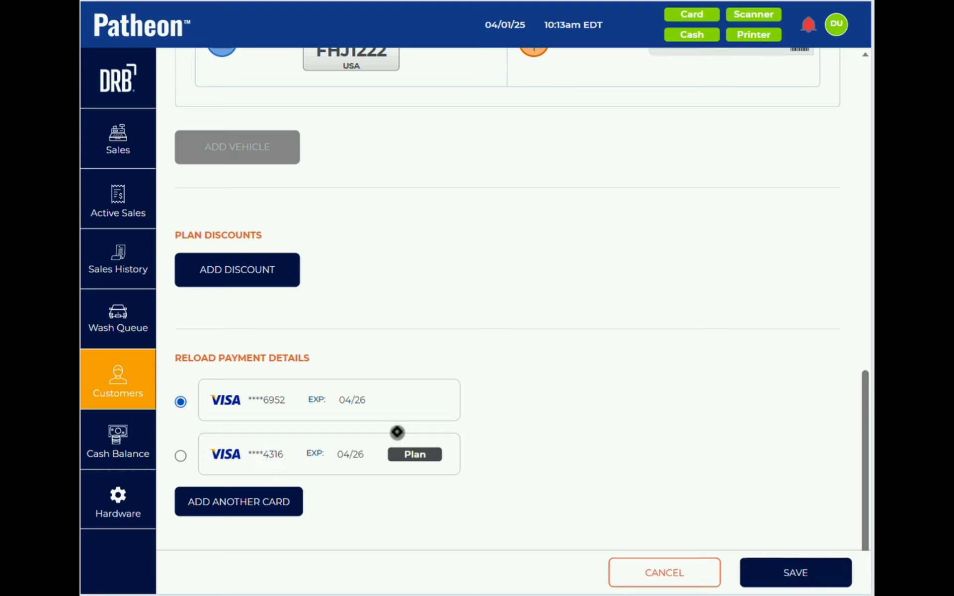
pyautogui.click(795, 573)
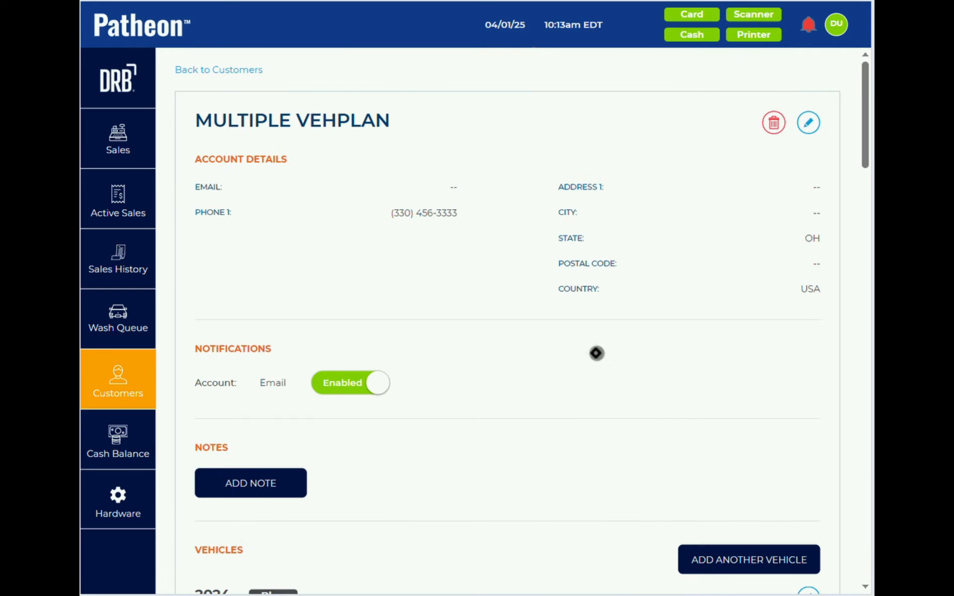
pyautogui.scroll(-15, 596, 354)
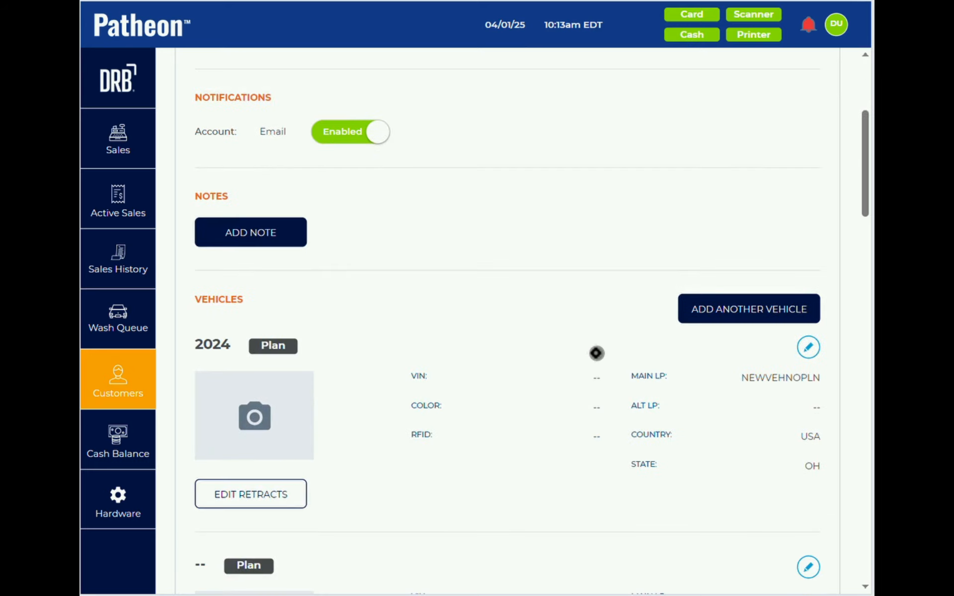
pyautogui.scroll(-10, 597, 353)
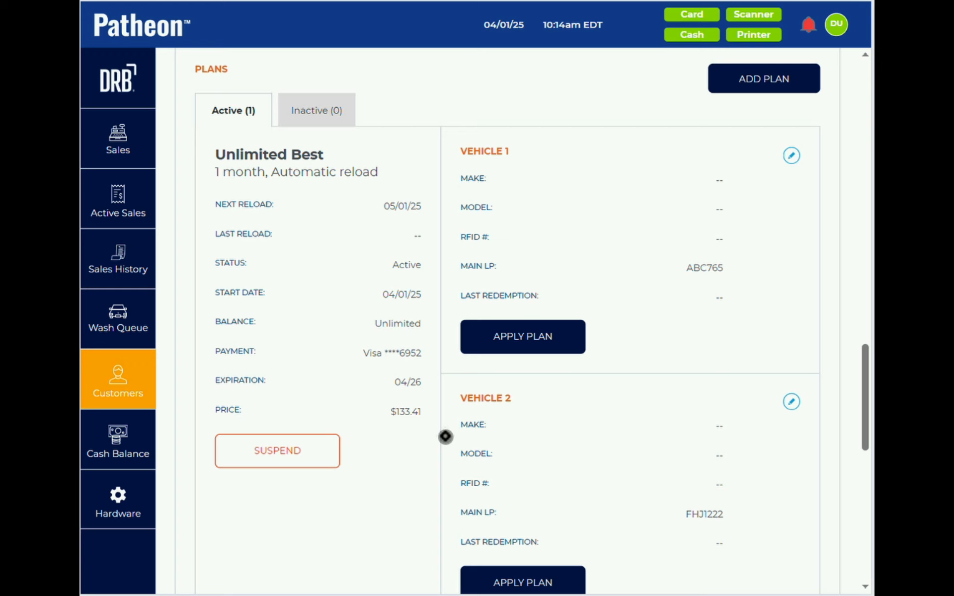
pyautogui.scroll(5, 390, 302)
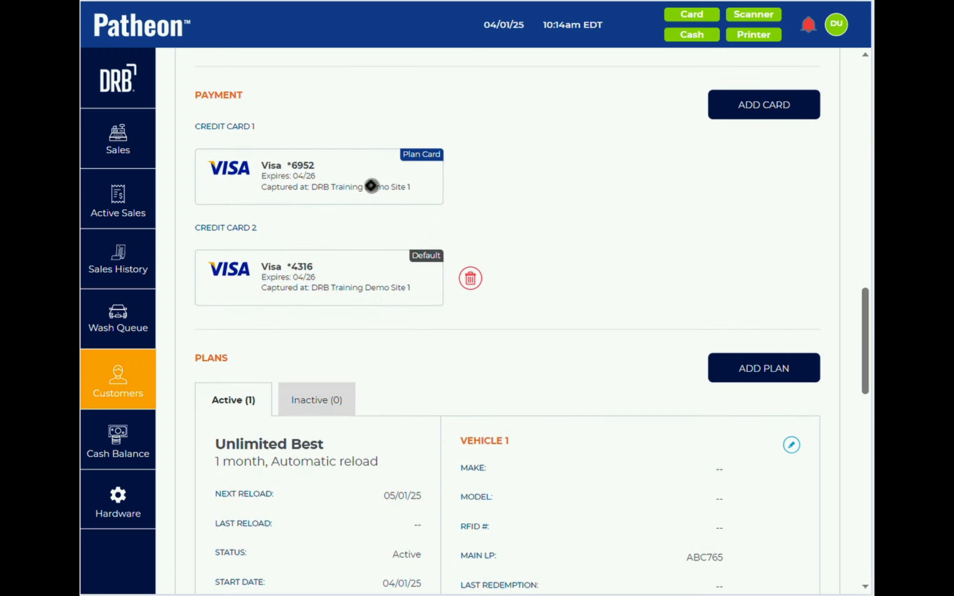
# - Delete Credit Card 2, add another Visa card, and start a blank Add Plan form
pyautogui.click(471, 278)
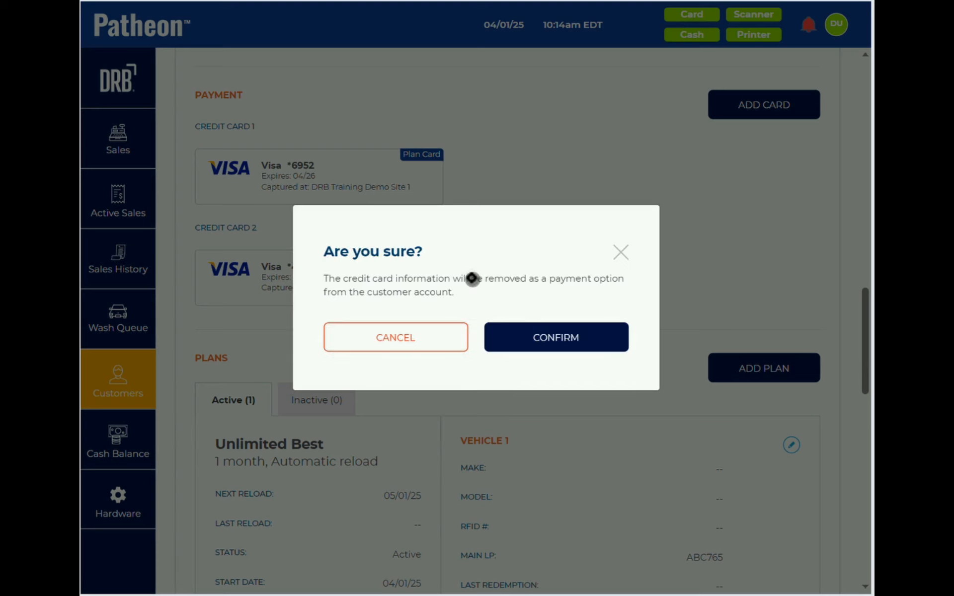
pyautogui.click(538, 342)
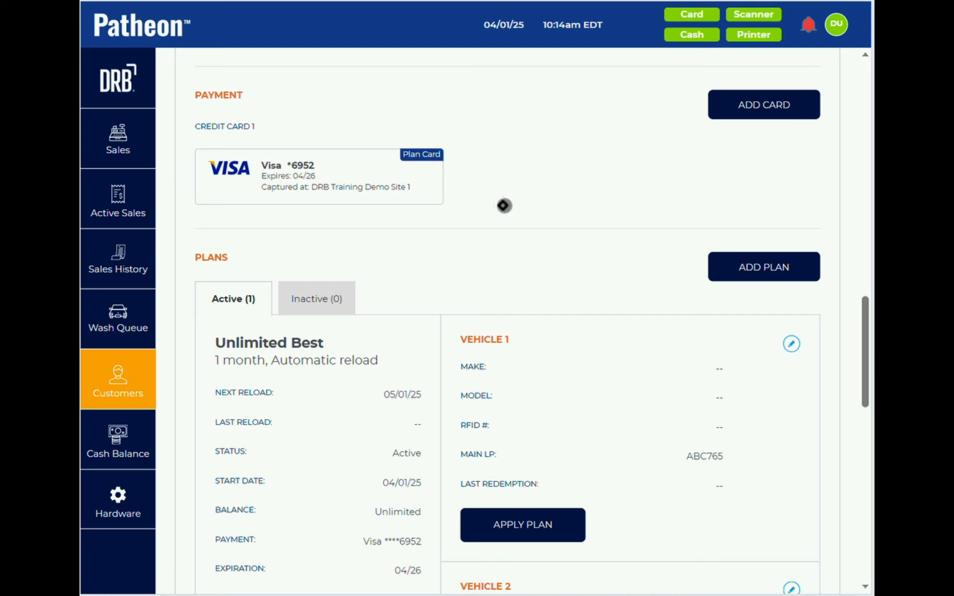
pyautogui.click(747, 103)
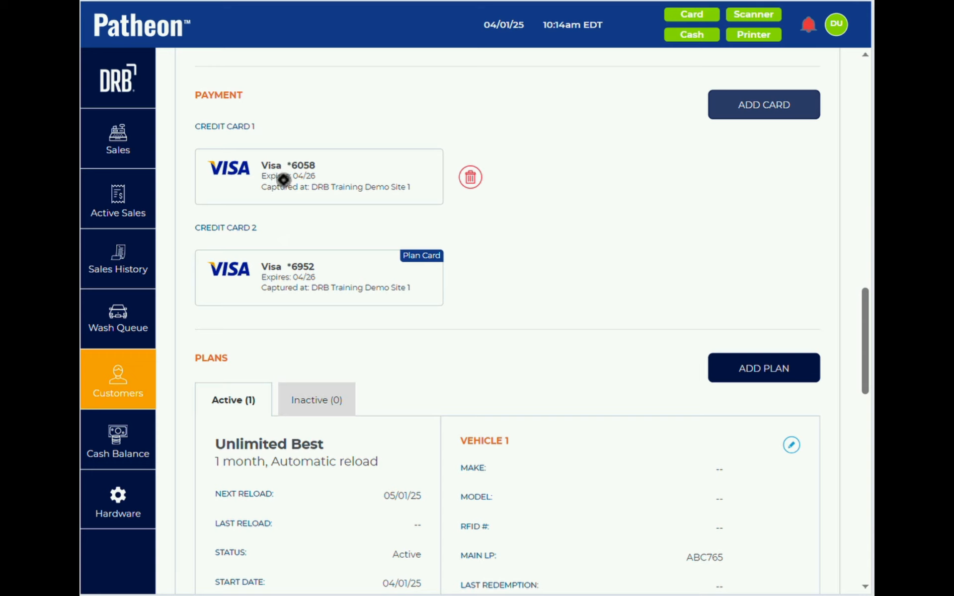
pyautogui.click(756, 369)
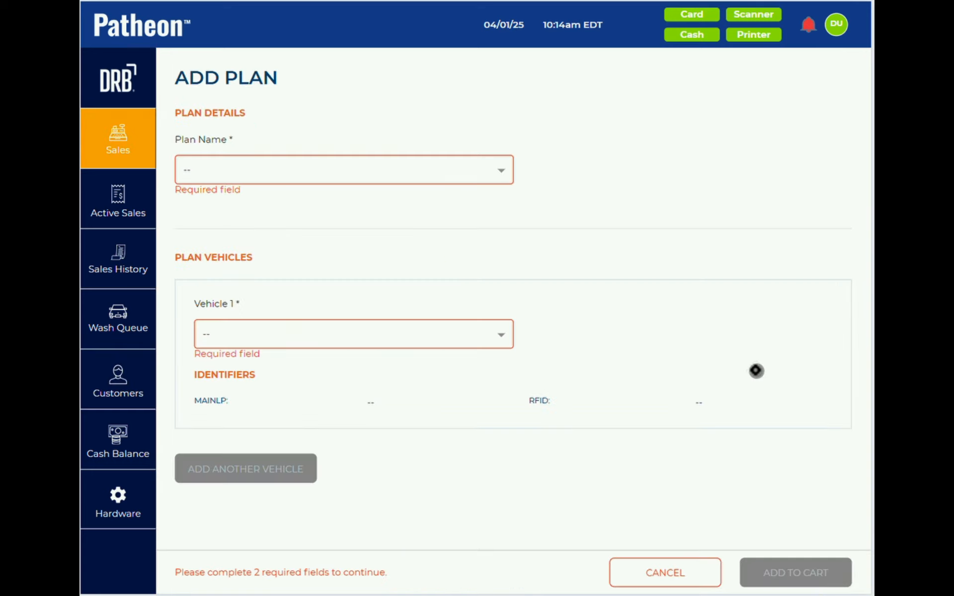
# - Add an Unlimited Good plan for a new 2020 Asuna (Canada) vehicle to the cart at $24.99
pyautogui.click(349, 170)
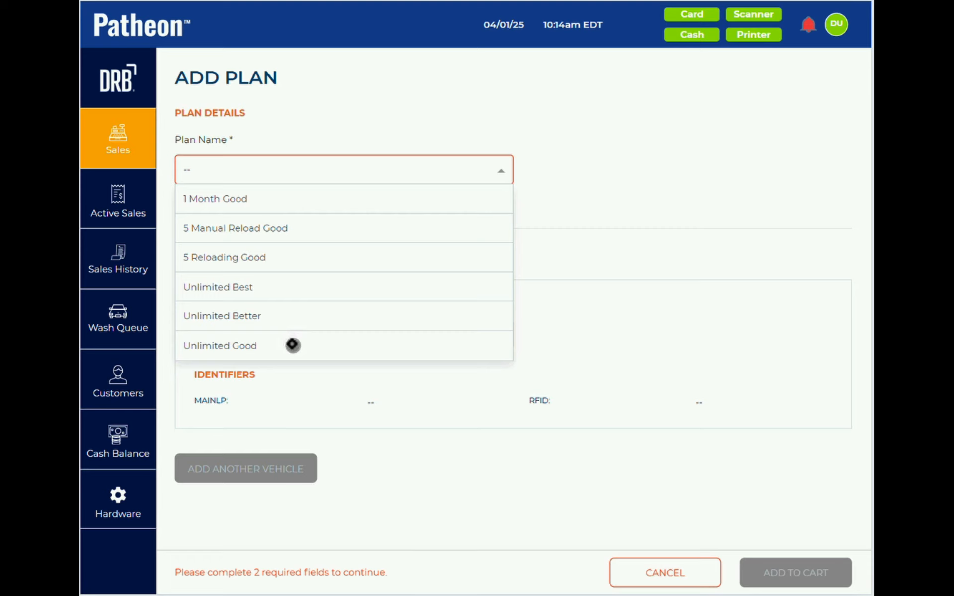
pyautogui.click(292, 342)
pyautogui.click(287, 338)
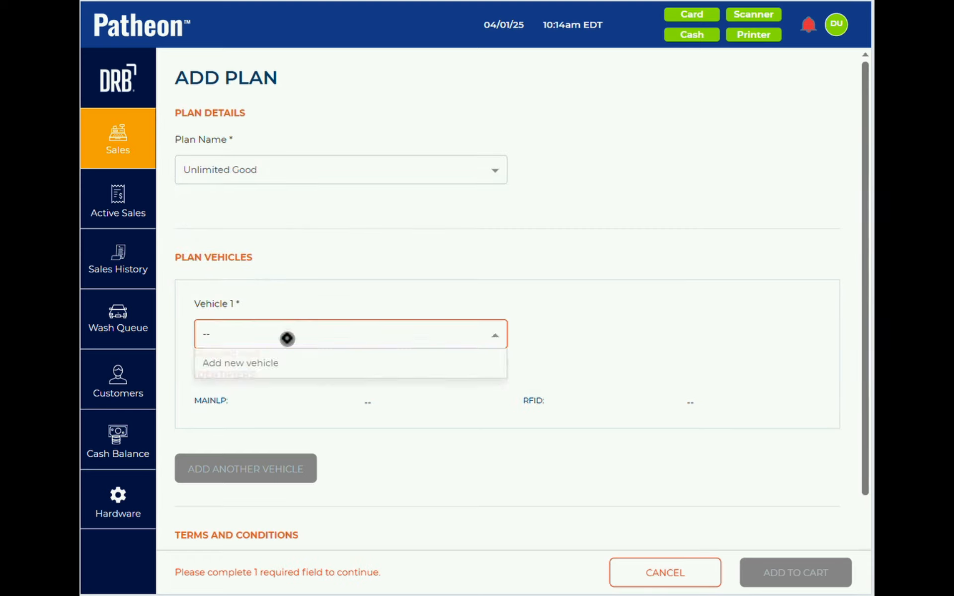
pyautogui.click(275, 363)
pyautogui.click(276, 412)
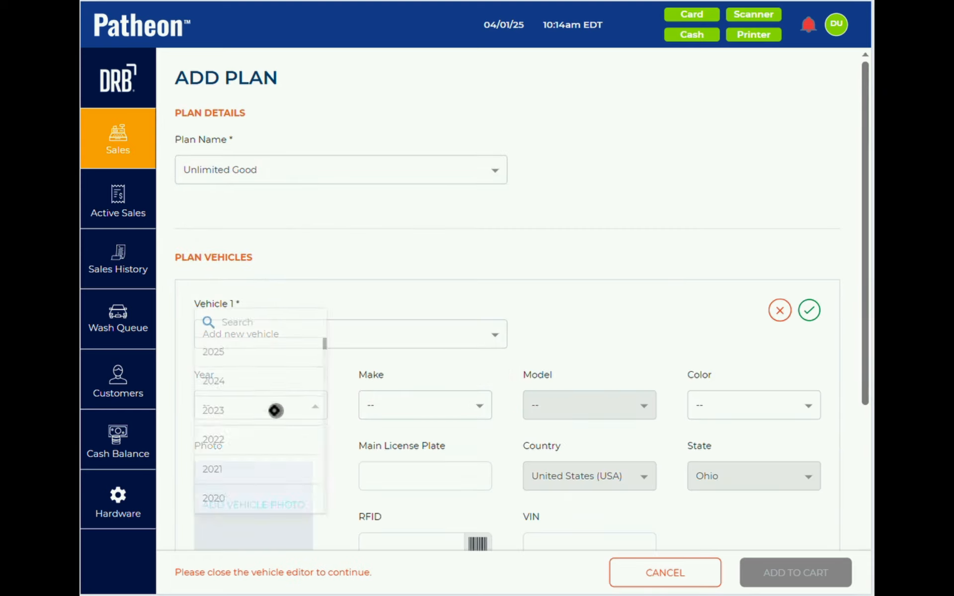
pyautogui.click(266, 376)
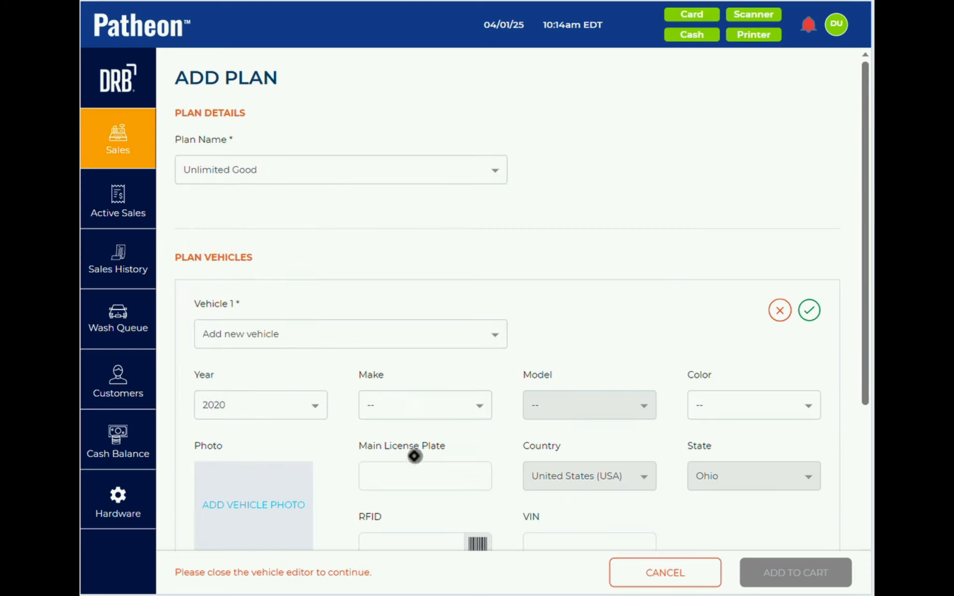
pyautogui.click(405, 481)
pyautogui.click(406, 399)
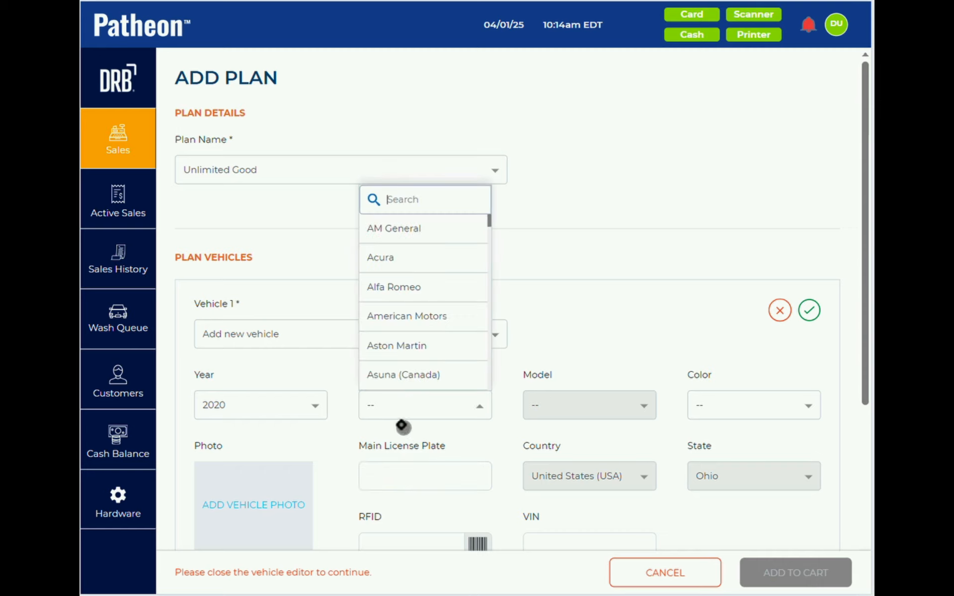
pyautogui.click(398, 373)
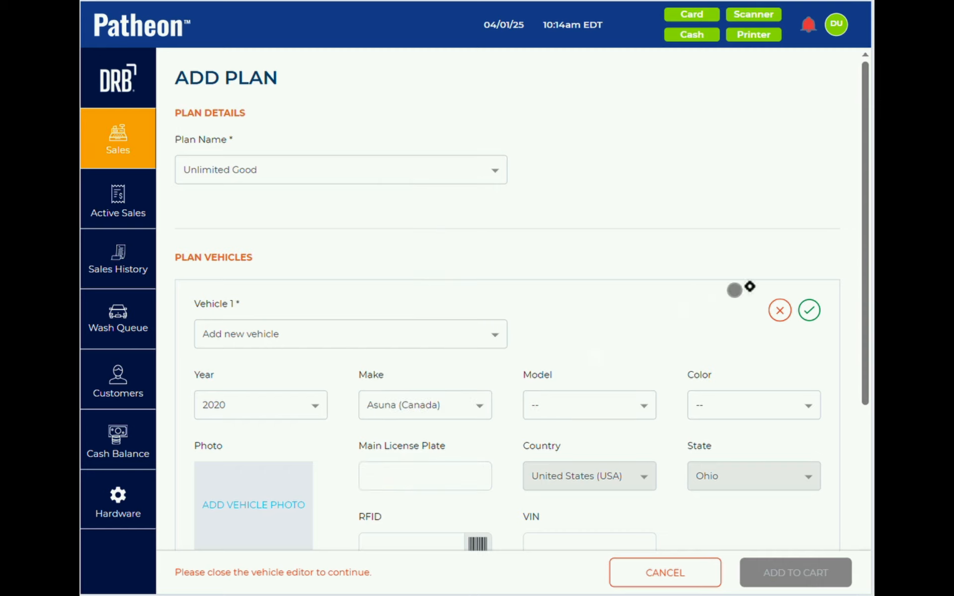
pyautogui.click(810, 311)
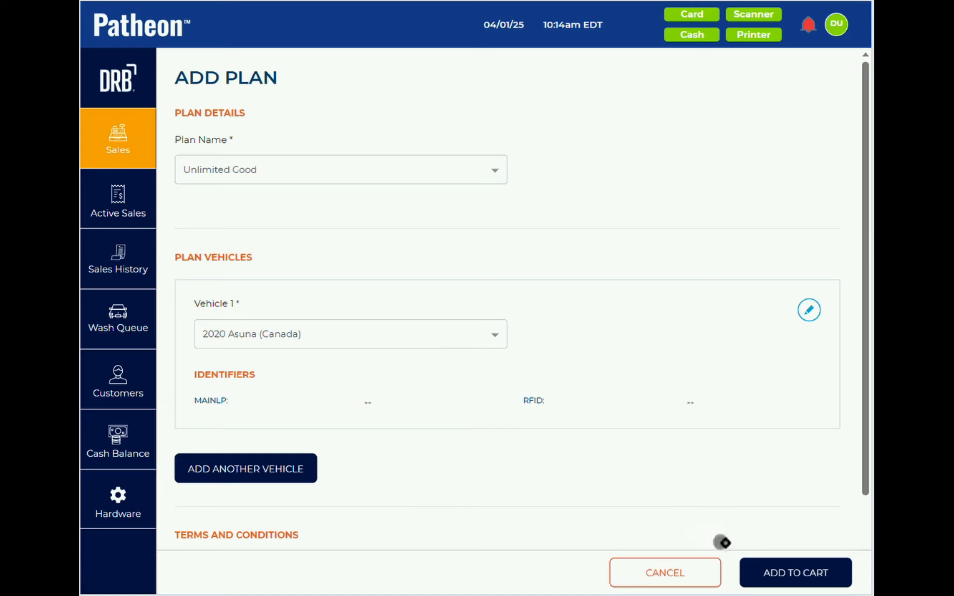
pyautogui.click(774, 573)
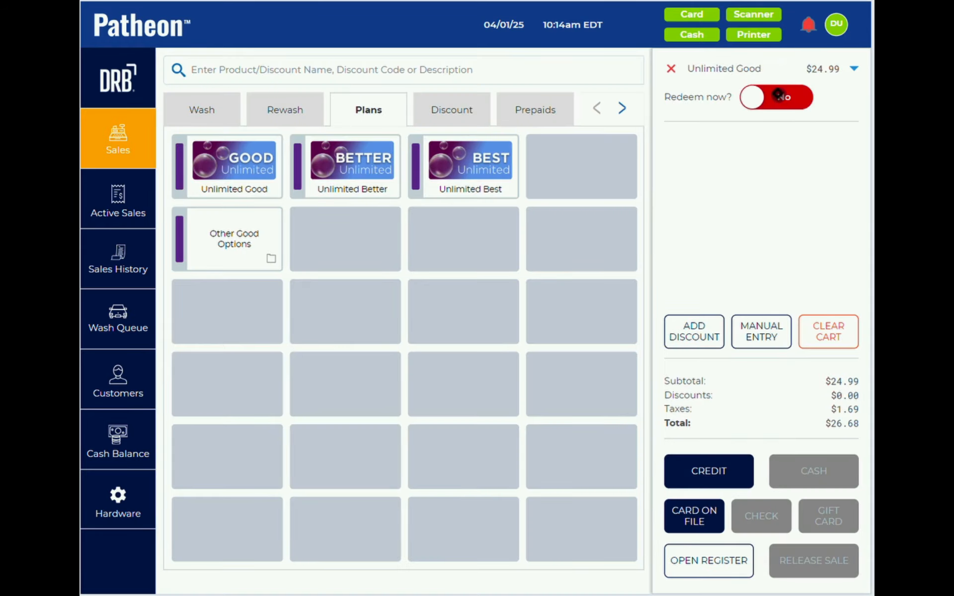
# - Charge the $26.68 sale to the customer's second saved Visa card and close the confirmation
pyautogui.click(694, 516)
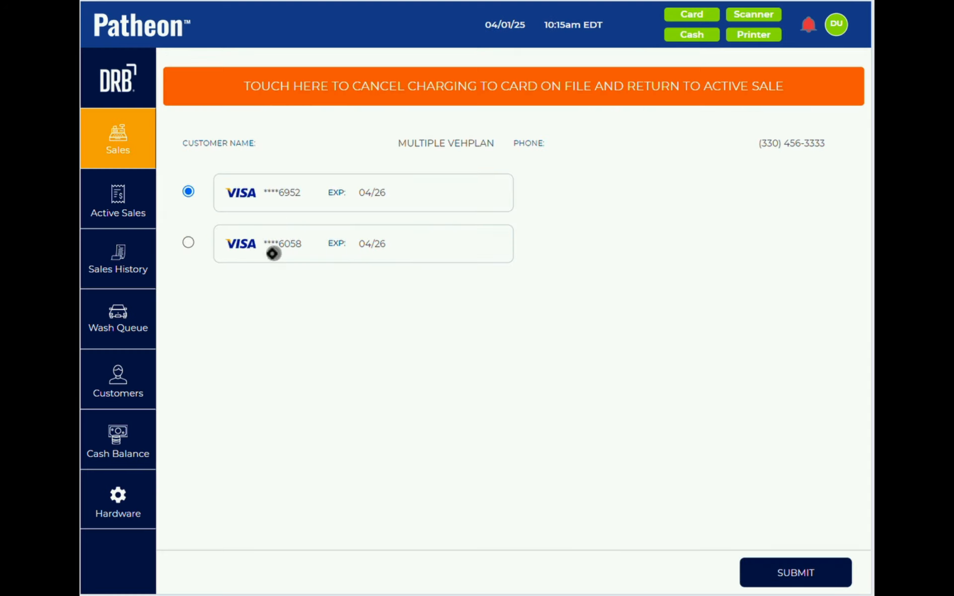
pyautogui.click(188, 242)
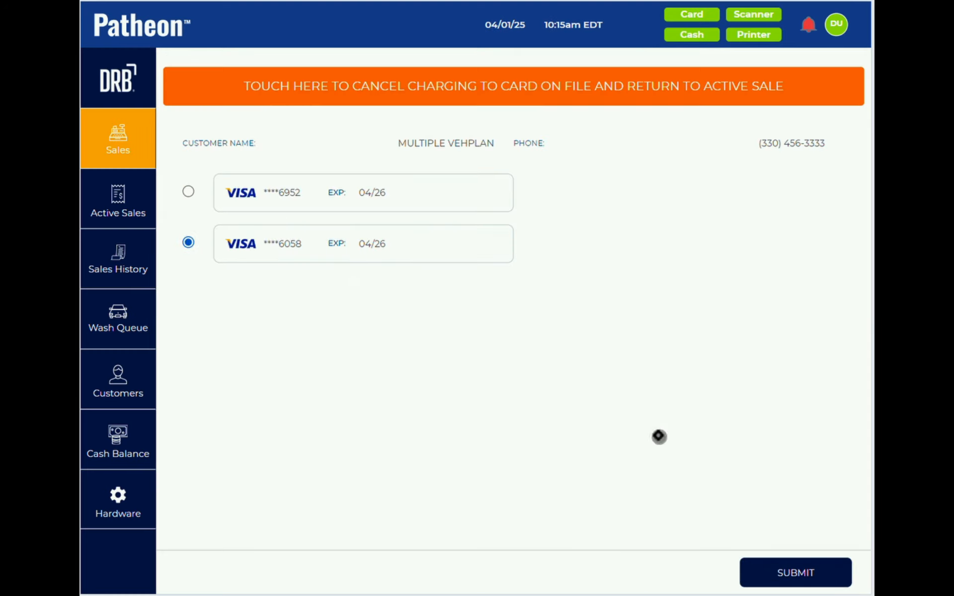
pyautogui.click(793, 574)
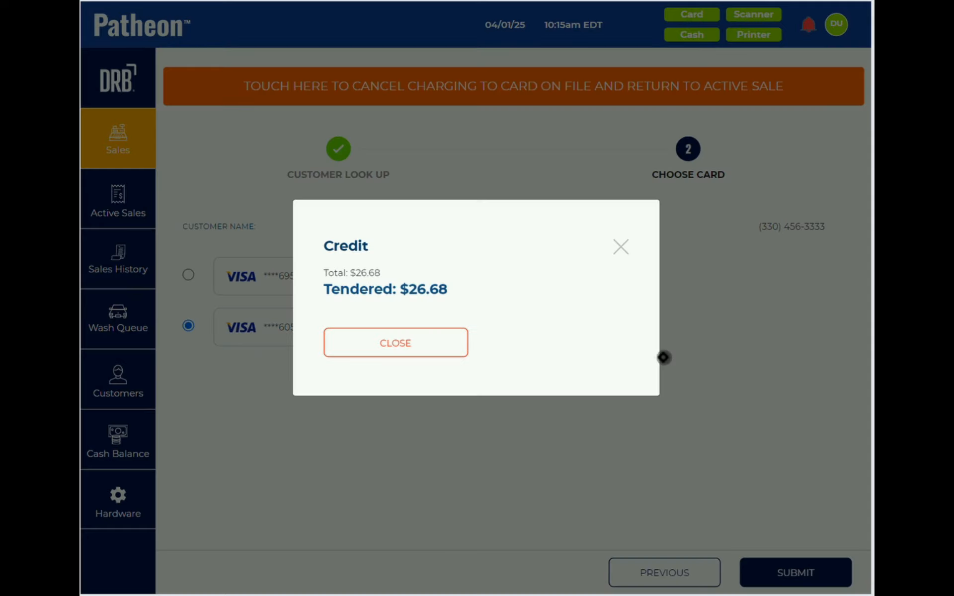
pyautogui.click(420, 338)
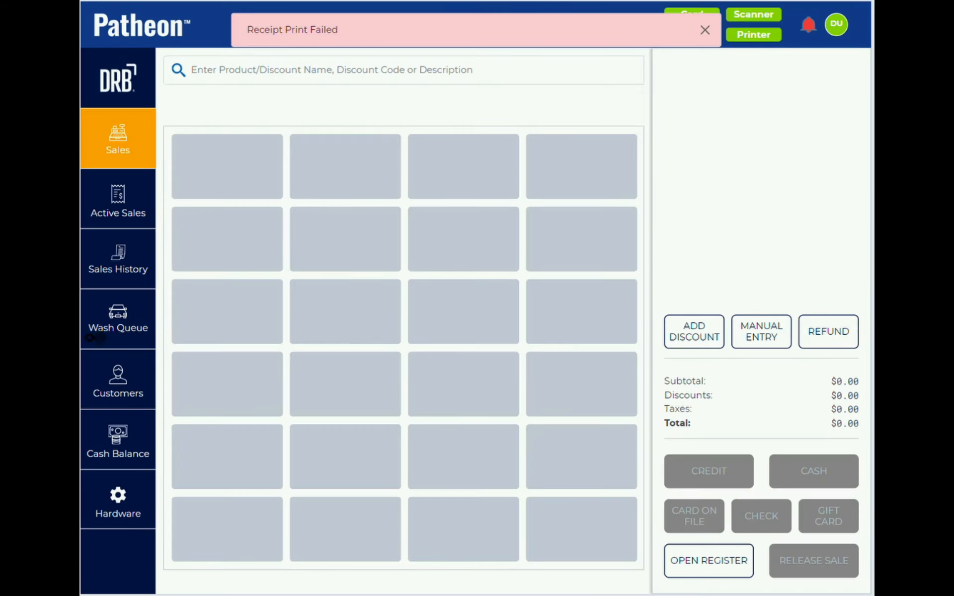
# - Review the customer's plans on their account page, then return to the Sales screen
pyautogui.click(113, 381)
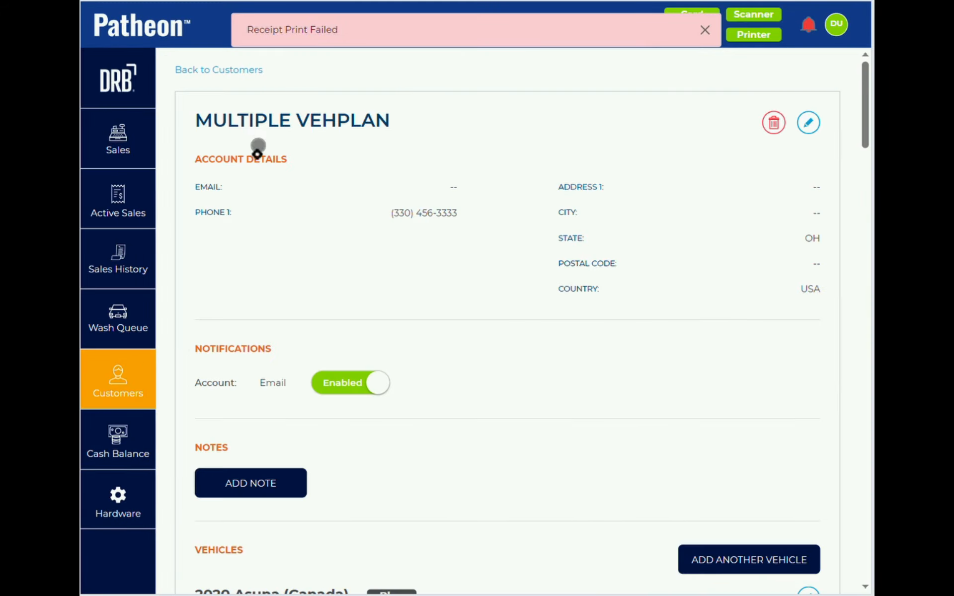
pyautogui.scroll(-5, 308, 371)
pyautogui.scroll(-15, 308, 371)
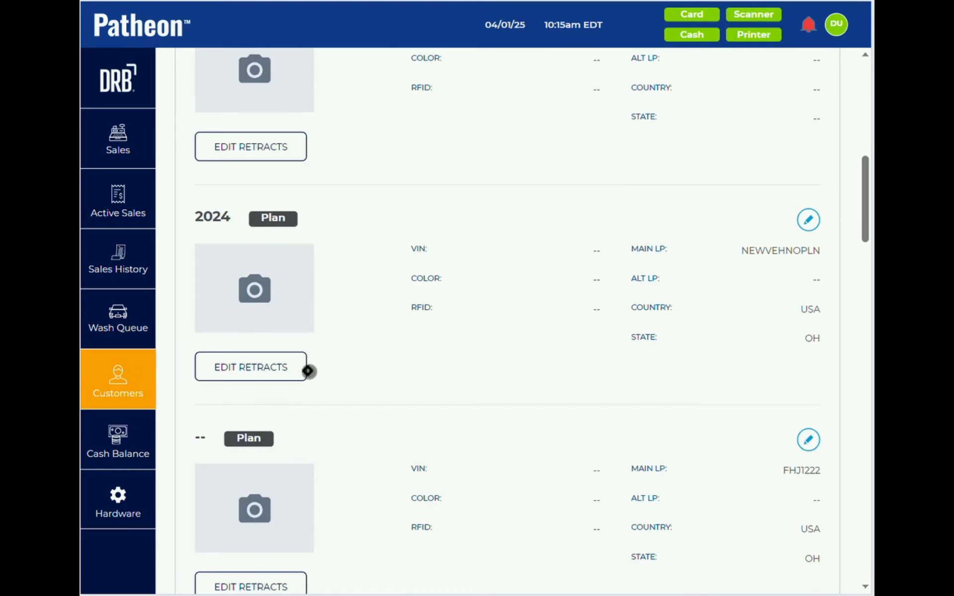
pyautogui.scroll(-1, 309, 371)
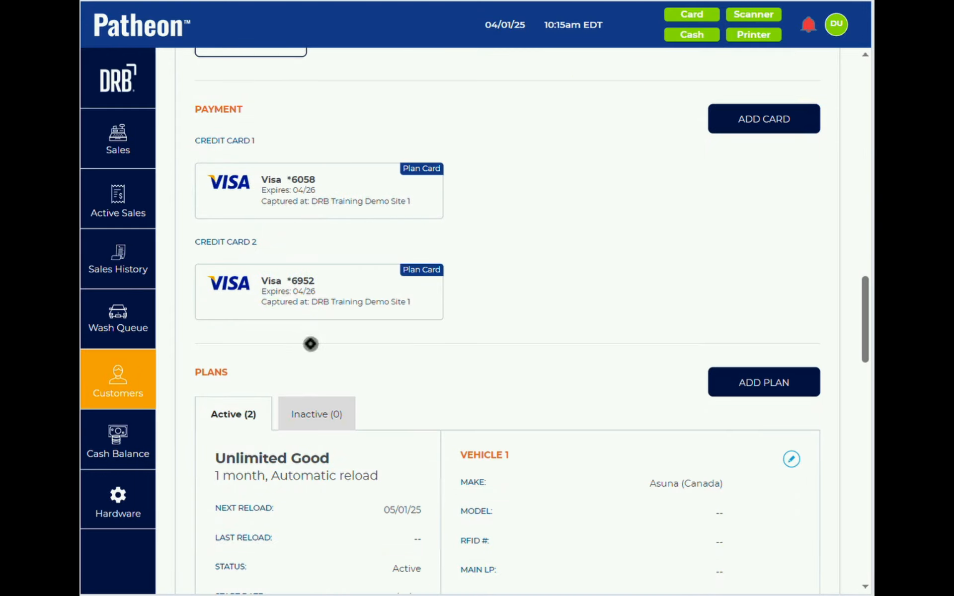
pyautogui.scroll(-9, 402, 390)
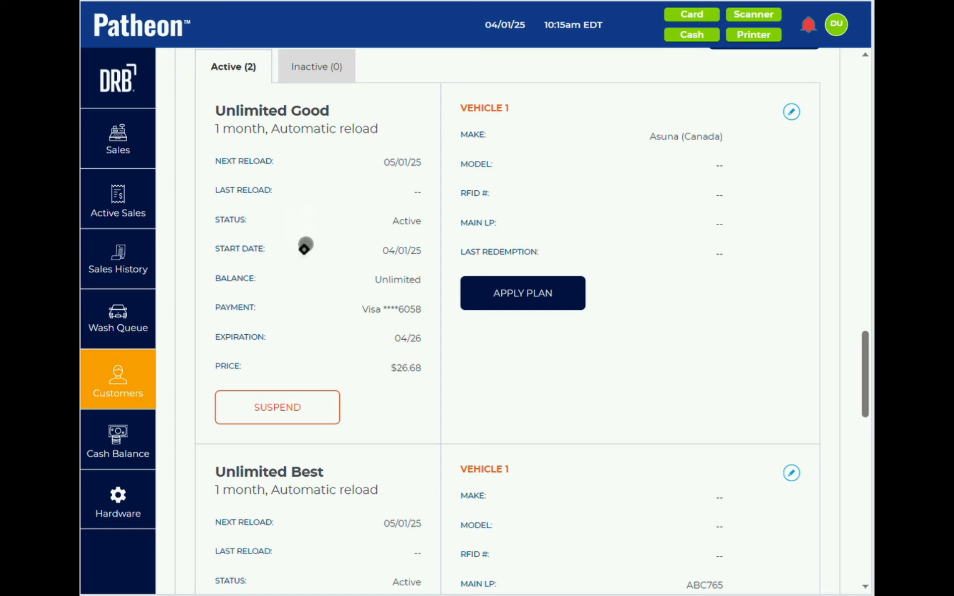
pyautogui.scroll(-2, 350, 349)
pyautogui.scroll(-4, 349, 351)
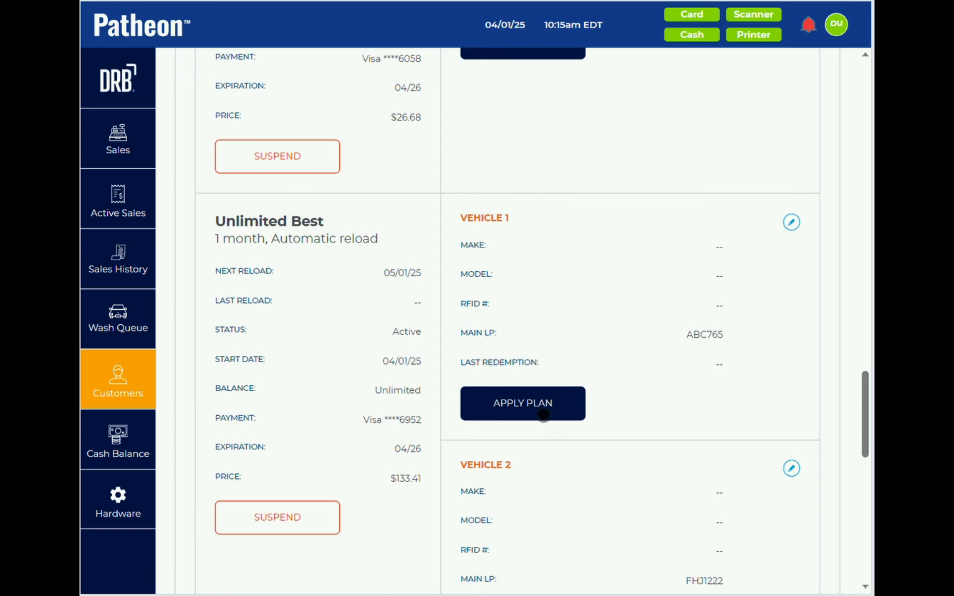
pyautogui.click(485, 396)
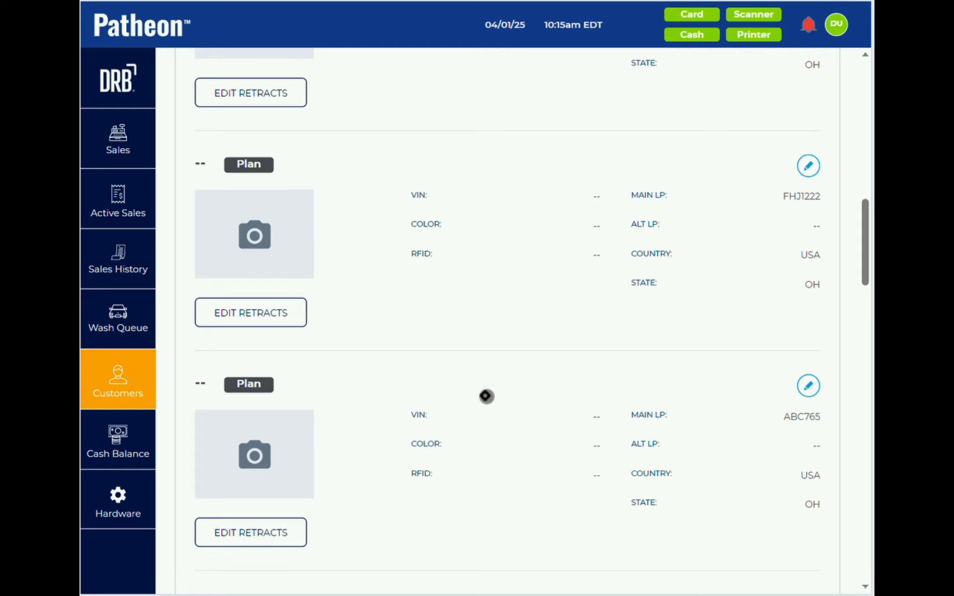
pyautogui.click(139, 135)
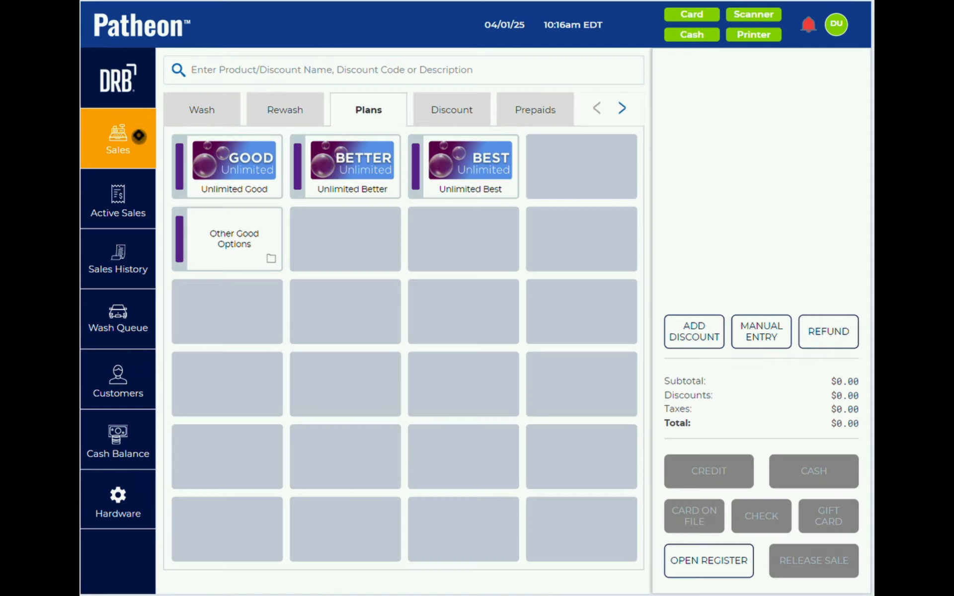
# - Search customers by the customer's last name and show their Unlimited Good plan for plate ABC11112
pyautogui.click(121, 383)
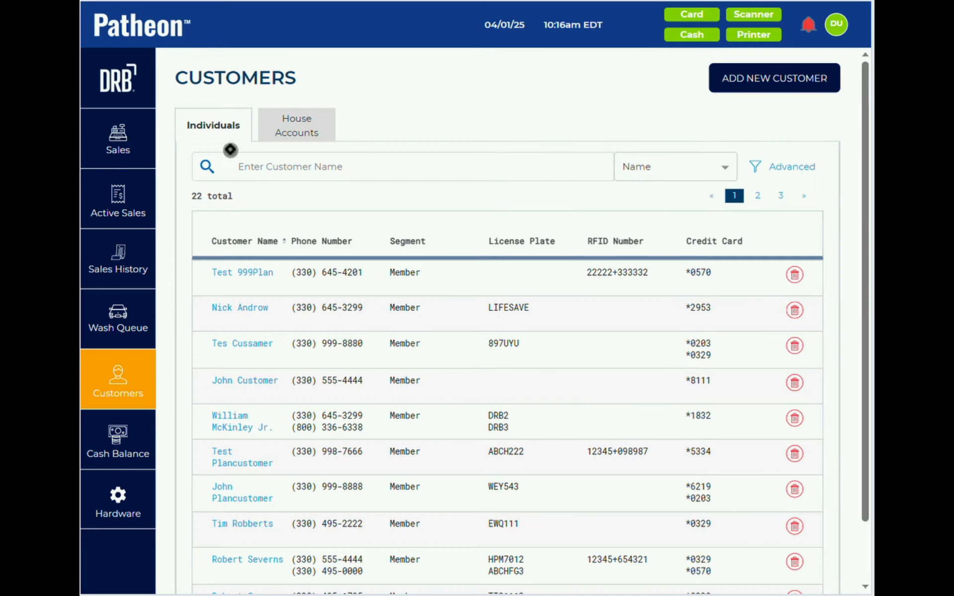
pyautogui.click(253, 164)
pyautogui.write('Se')
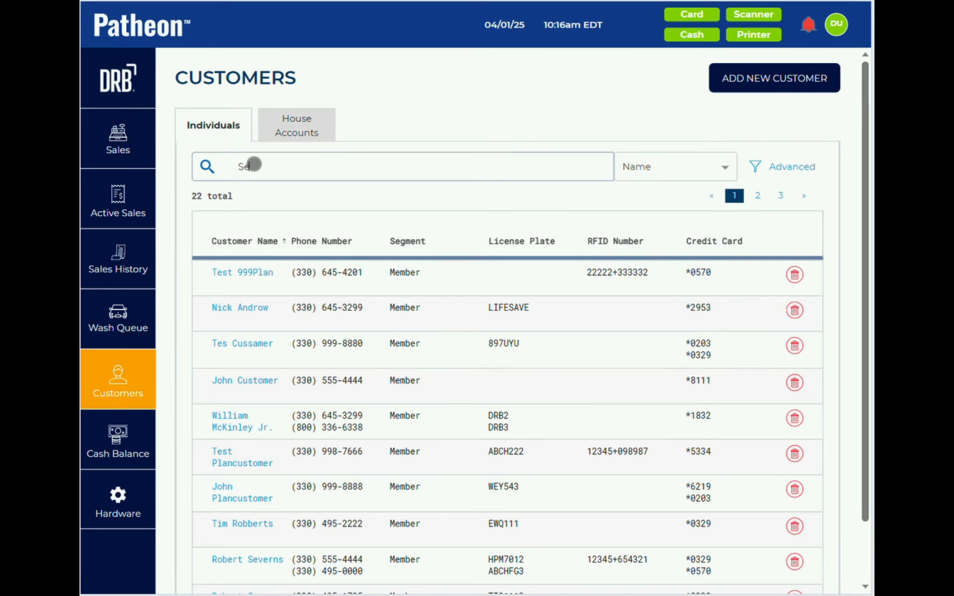
pyautogui.write('verns')
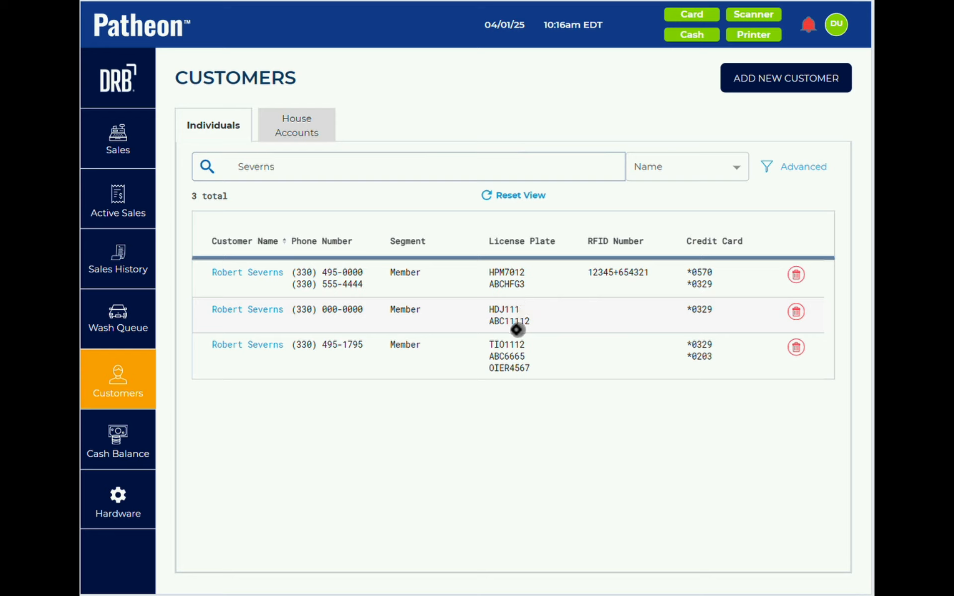
pyautogui.click(276, 309)
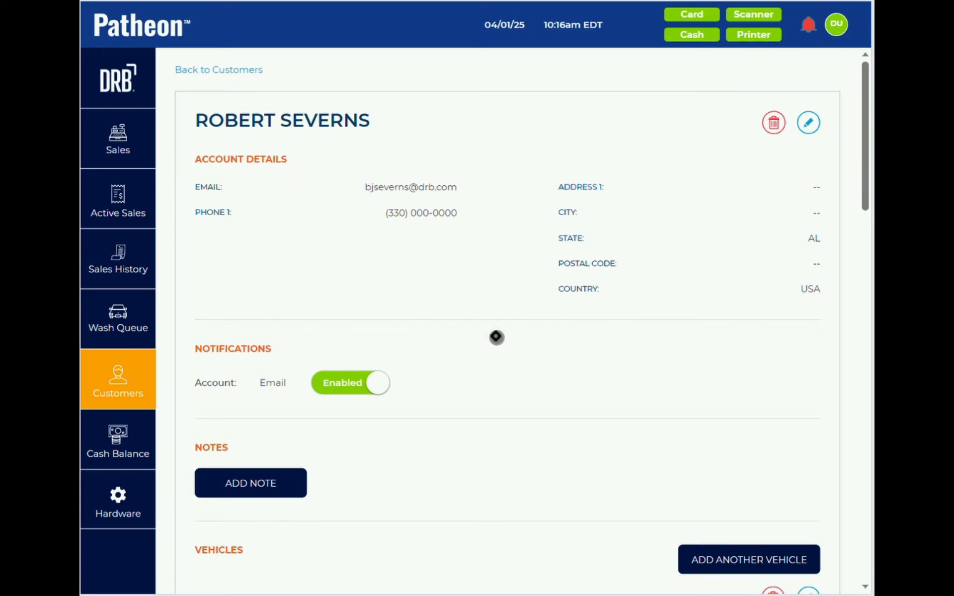
pyautogui.scroll(-5, 496, 337)
pyautogui.scroll(-10, 496, 336)
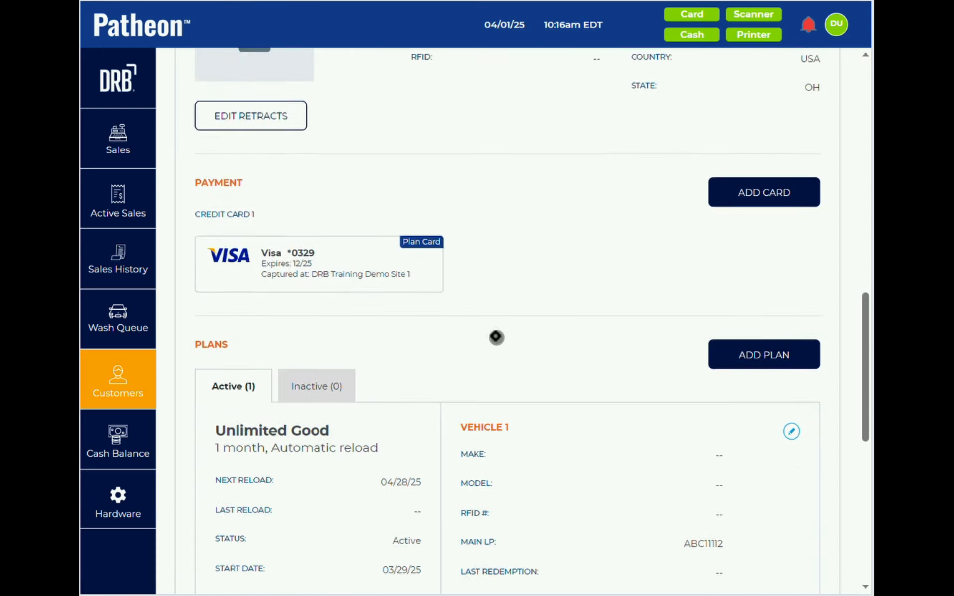
pyautogui.scroll(-4, 496, 336)
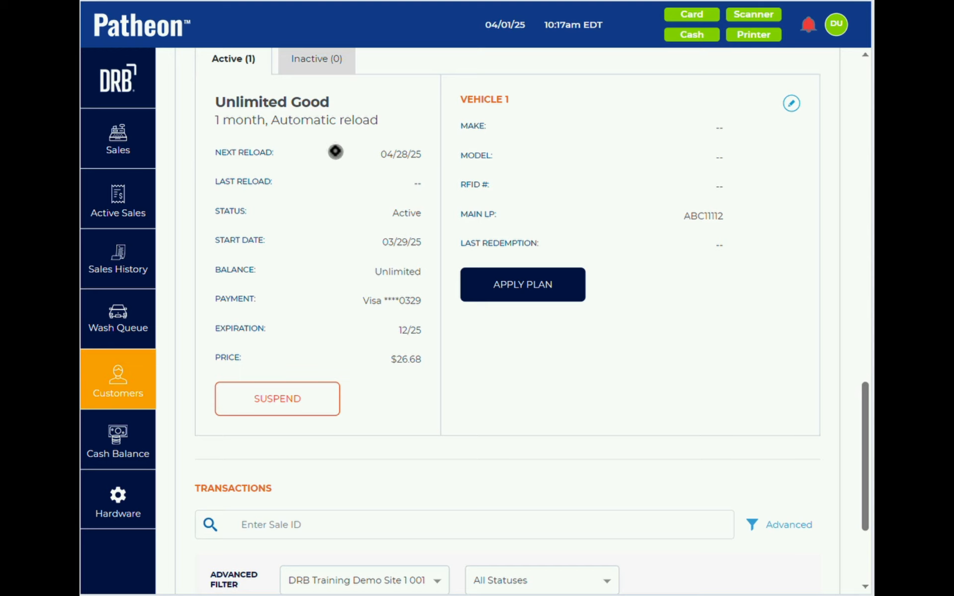
pyautogui.click(794, 105)
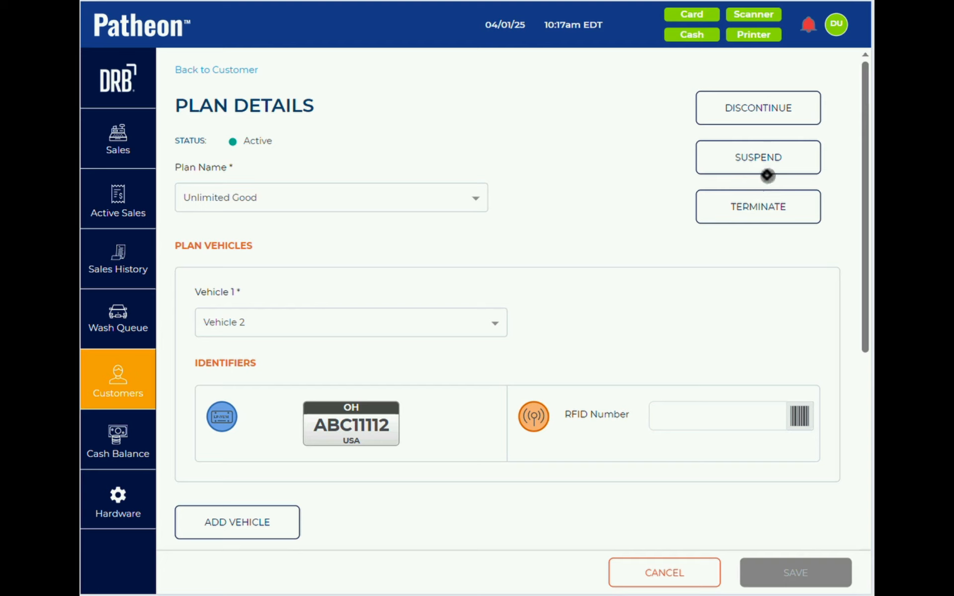
# - Discontinue the Unlimited Good plan with reason Not Using, confirmed for 04/28/25
pyautogui.click(839, 25)
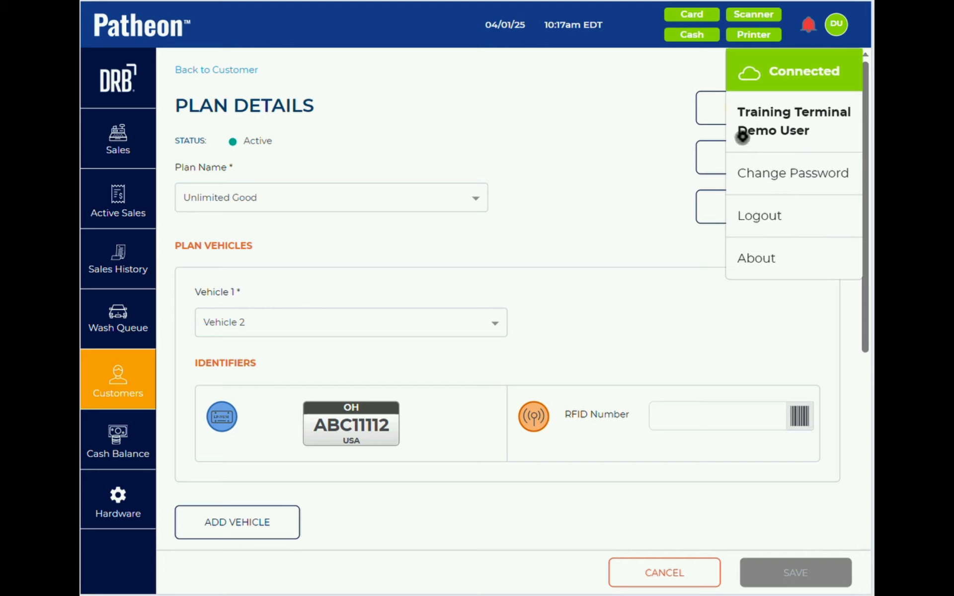
pyautogui.click(843, 29)
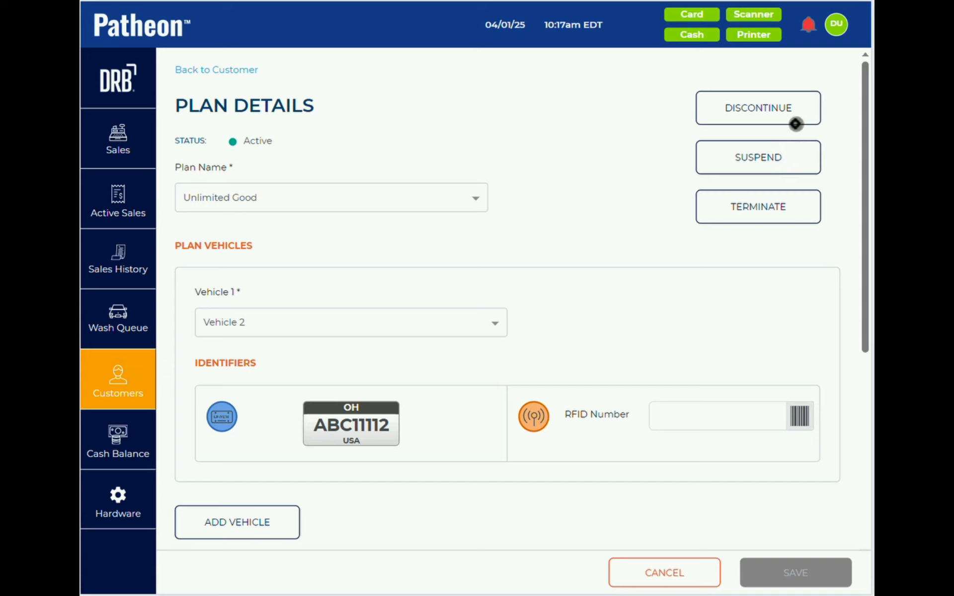
pyautogui.click(762, 109)
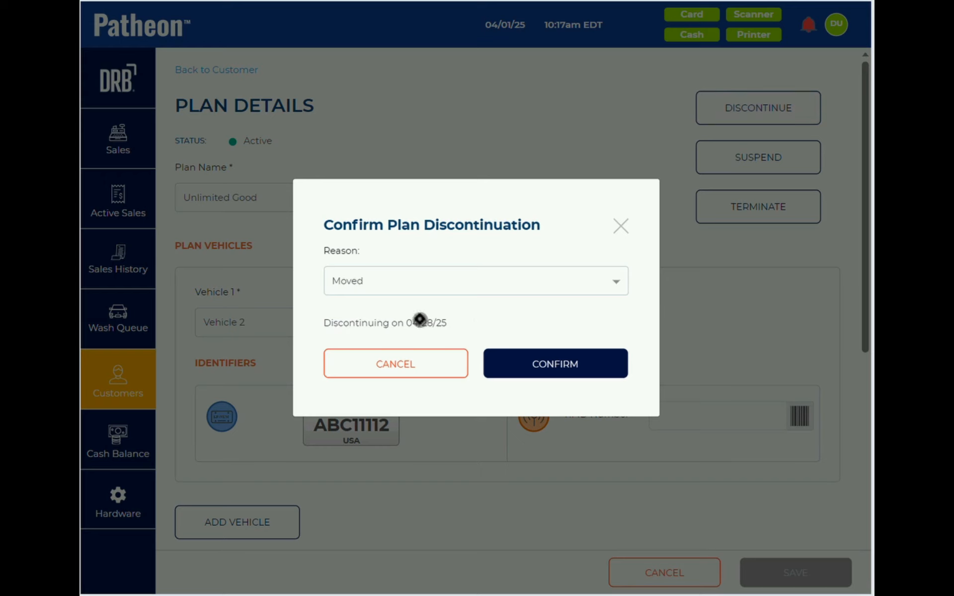
pyautogui.click(453, 290)
pyautogui.click(417, 343)
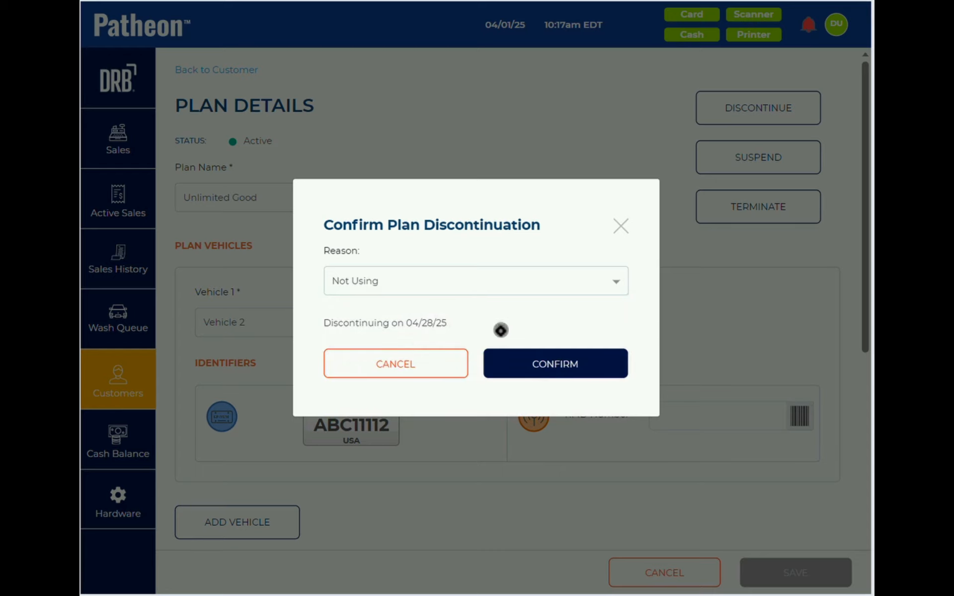
pyautogui.click(538, 364)
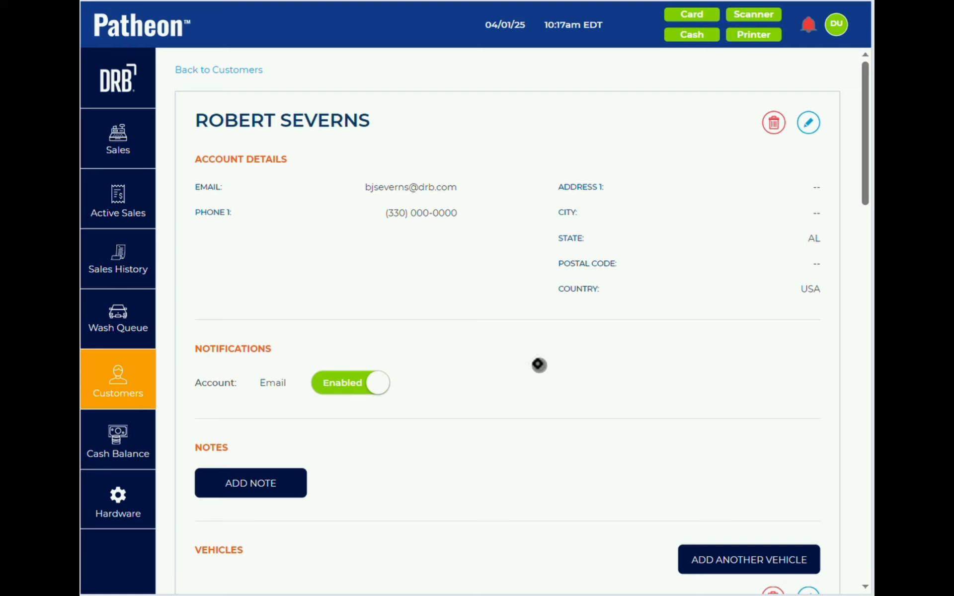
# - Open the customer with plates DRB2 and DRB3 and start terminating their Unlimited Better plan
pyautogui.click(132, 386)
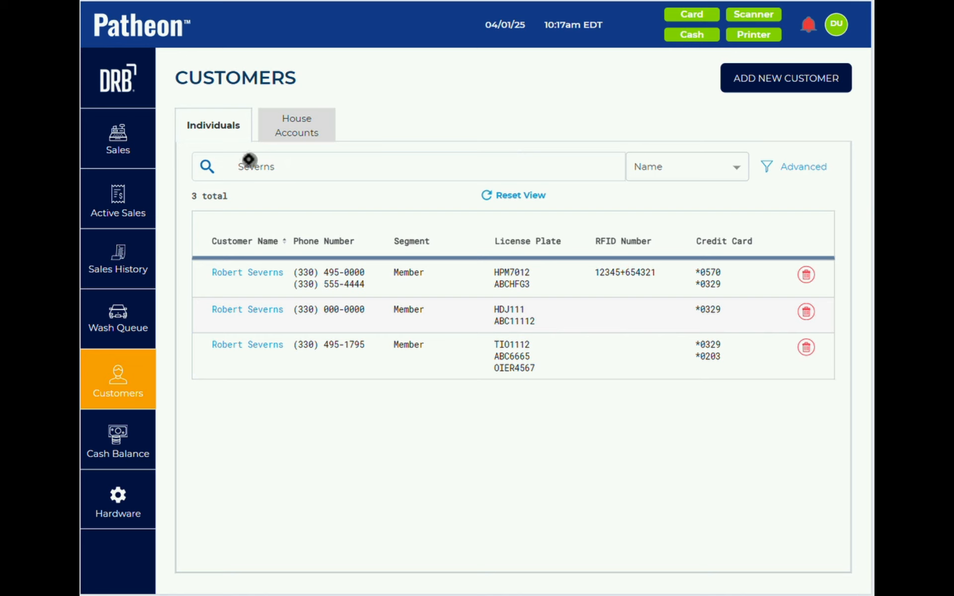
pyautogui.click(502, 194)
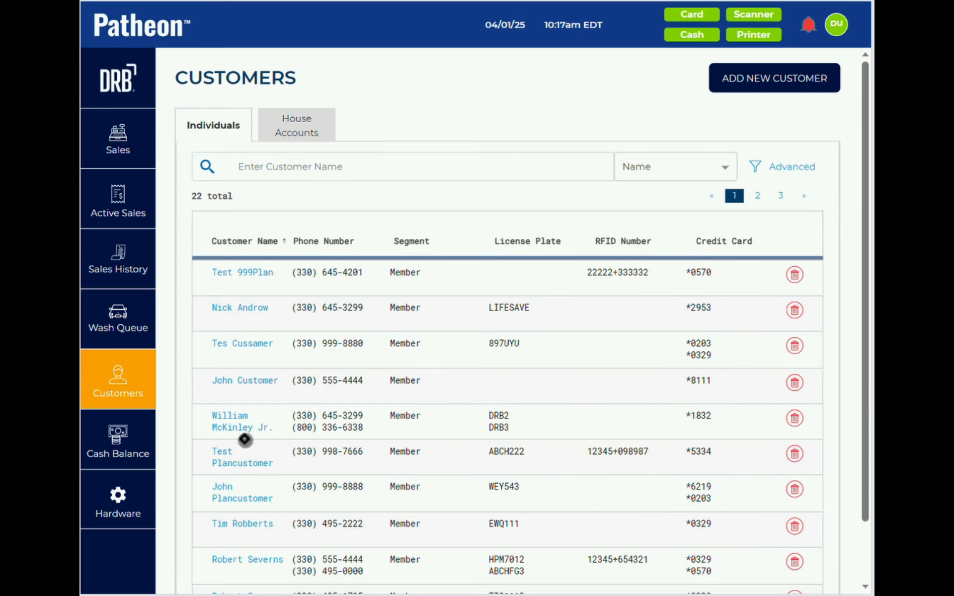
pyautogui.click(232, 425)
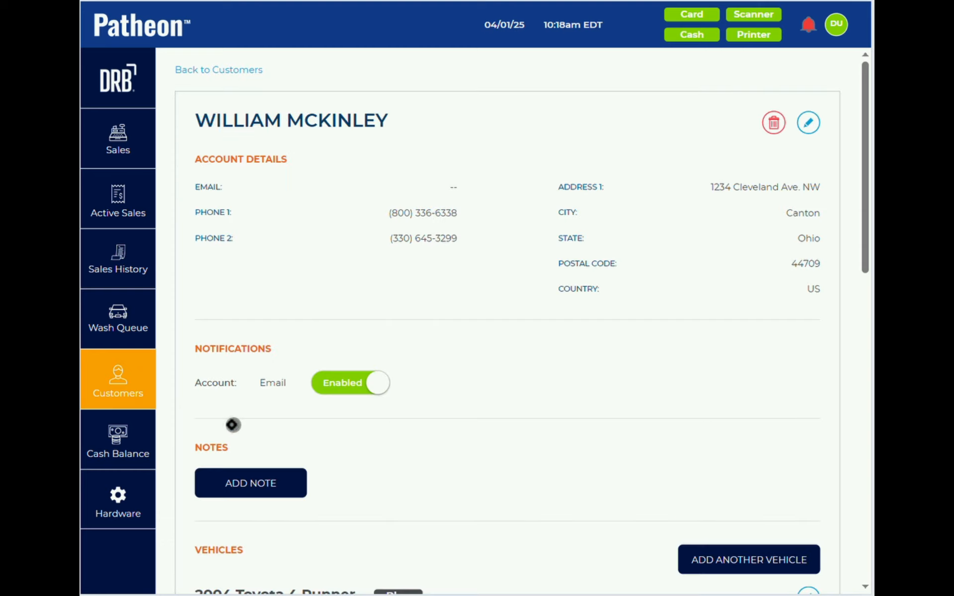
pyautogui.scroll(-10, 410, 379)
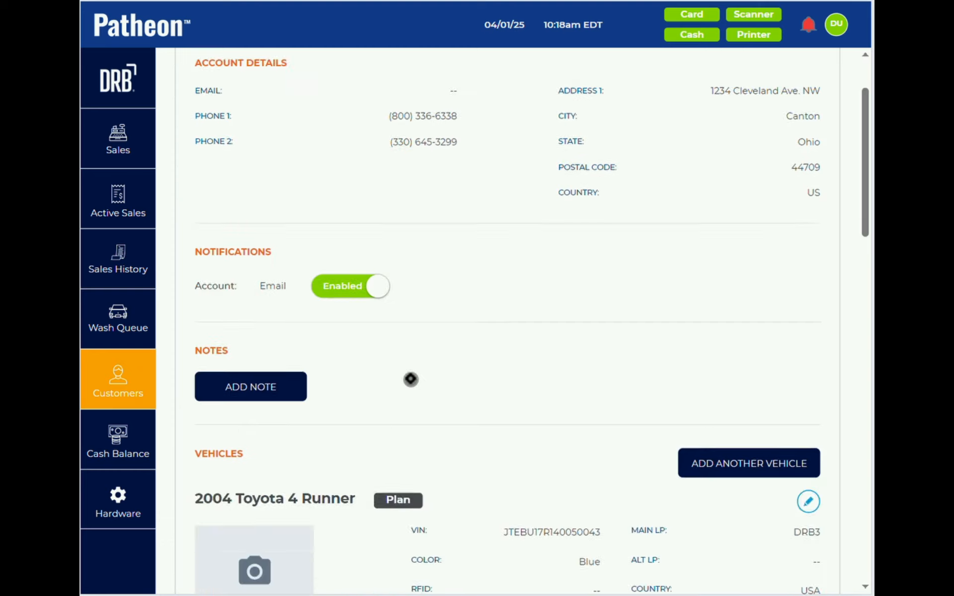
pyautogui.scroll(-10, 410, 379)
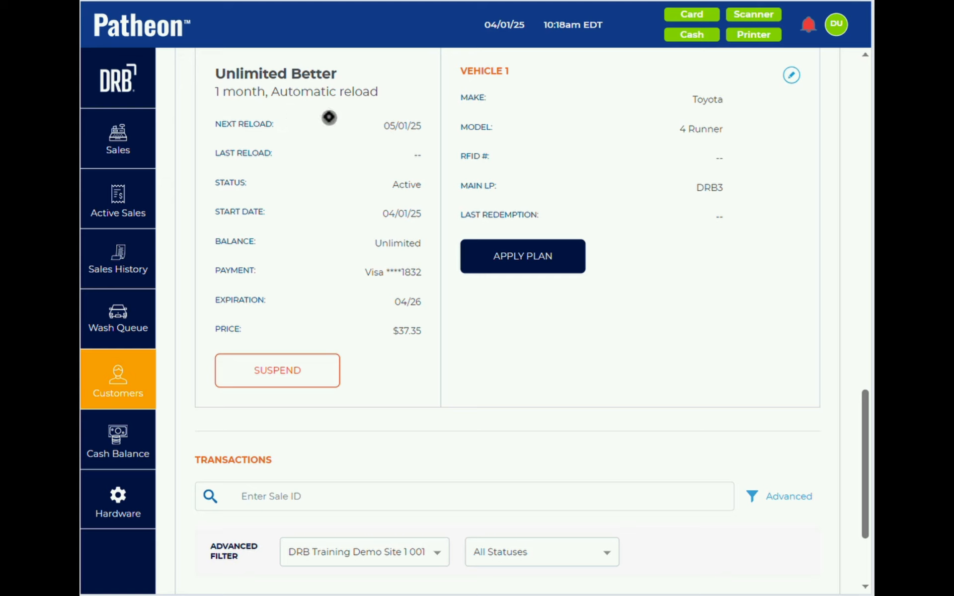
pyautogui.click(792, 76)
pyautogui.click(748, 206)
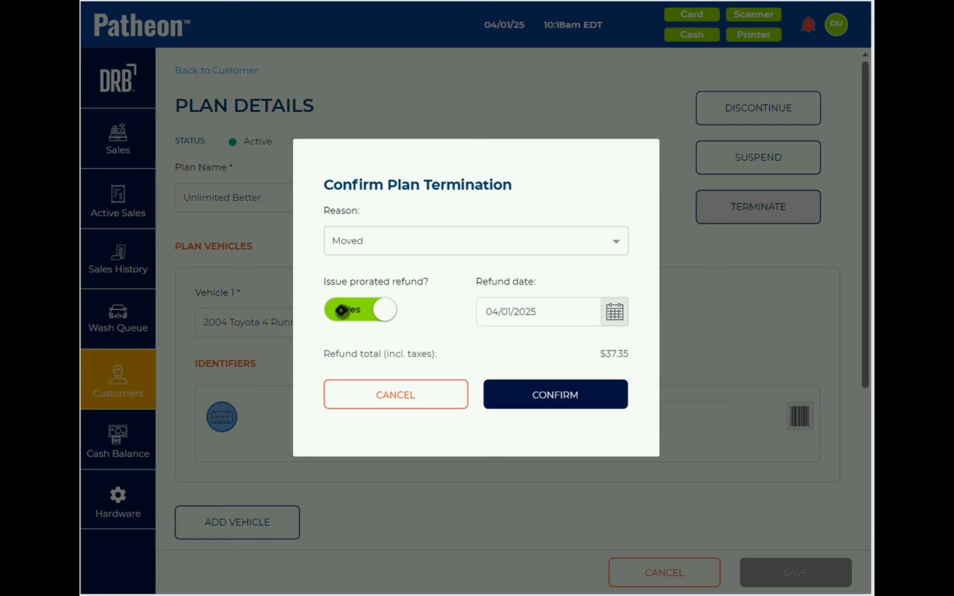
# - Keep the $37.35 prorated refund dated 04/01/2025, confirm termination, and dismiss the print-failure notice
pyautogui.click(360, 308)
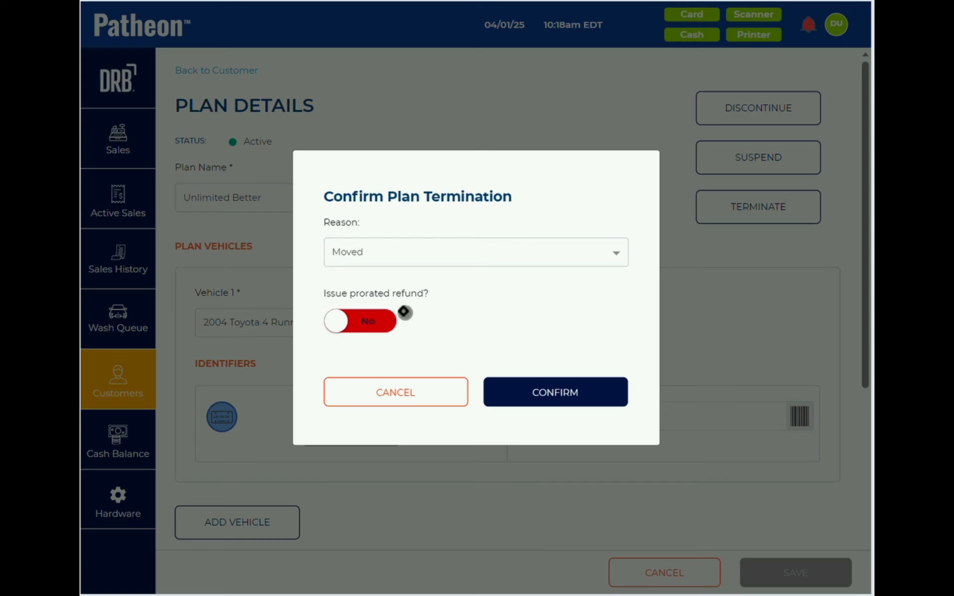
pyautogui.click(362, 316)
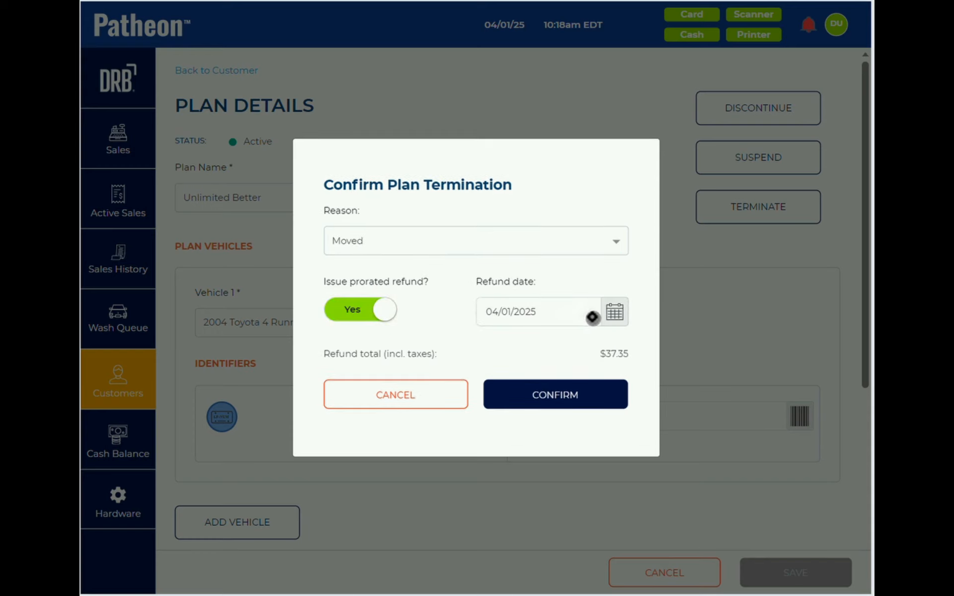
pyautogui.click(614, 311)
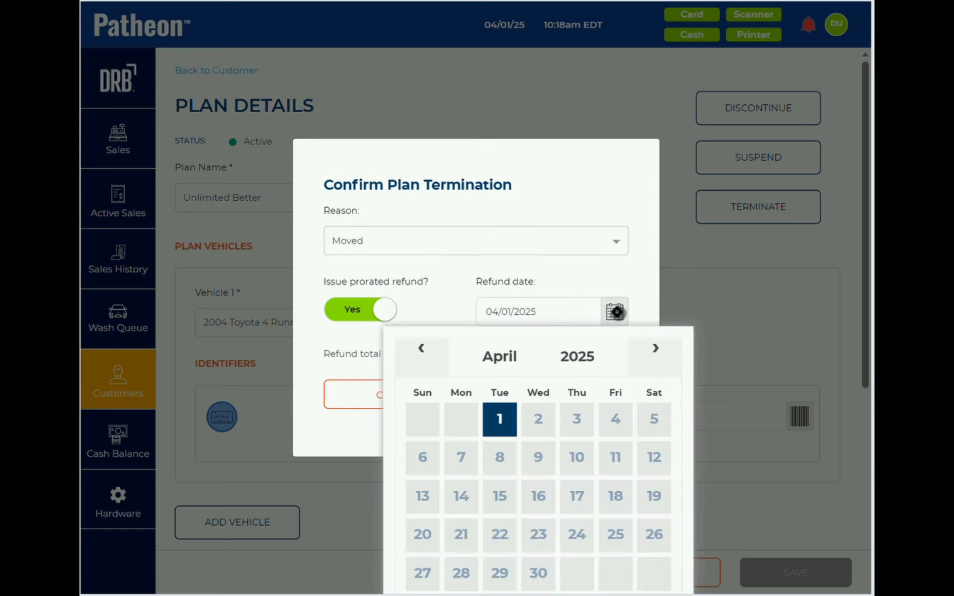
pyautogui.click(499, 419)
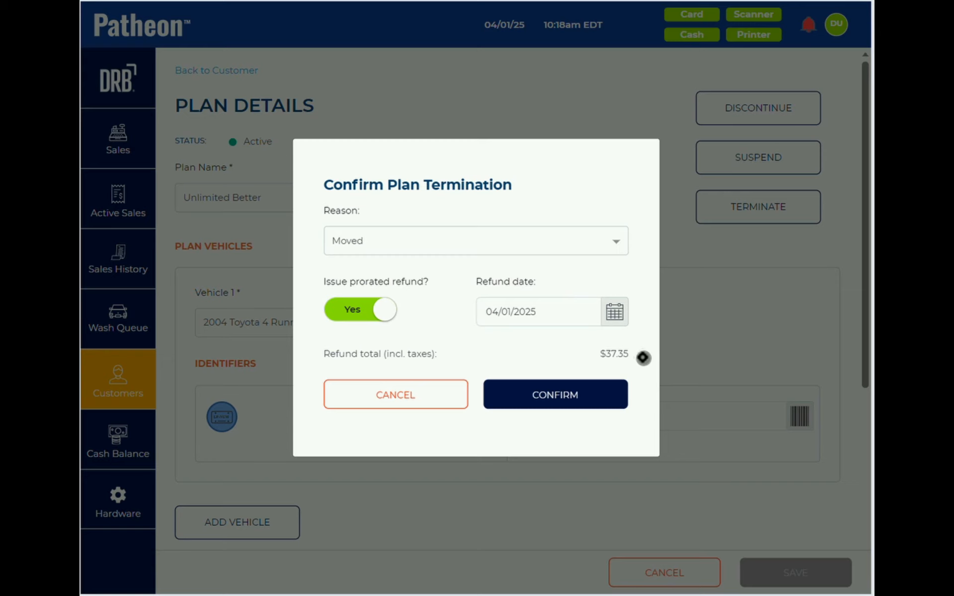
pyautogui.click(536, 394)
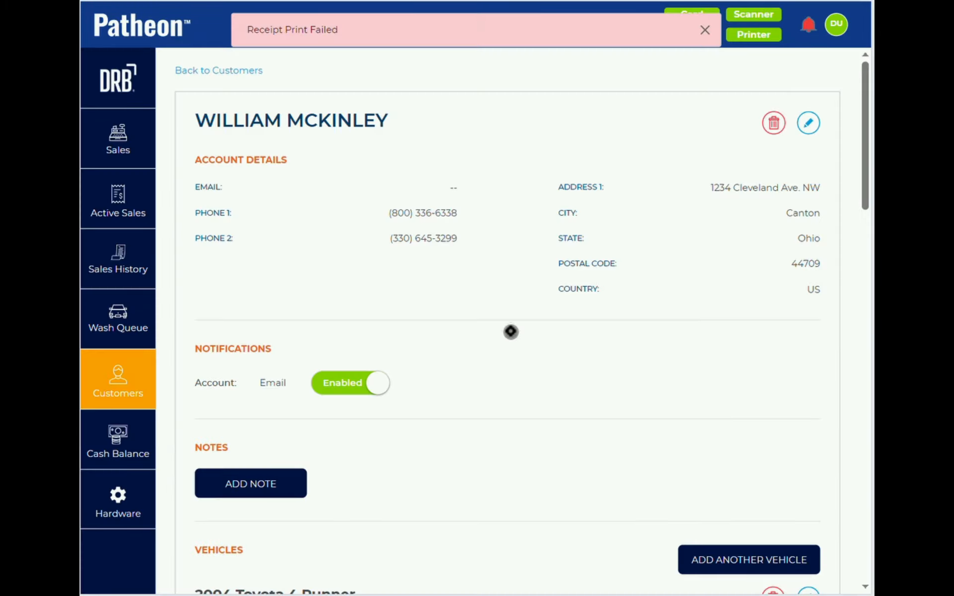
pyautogui.click(706, 29)
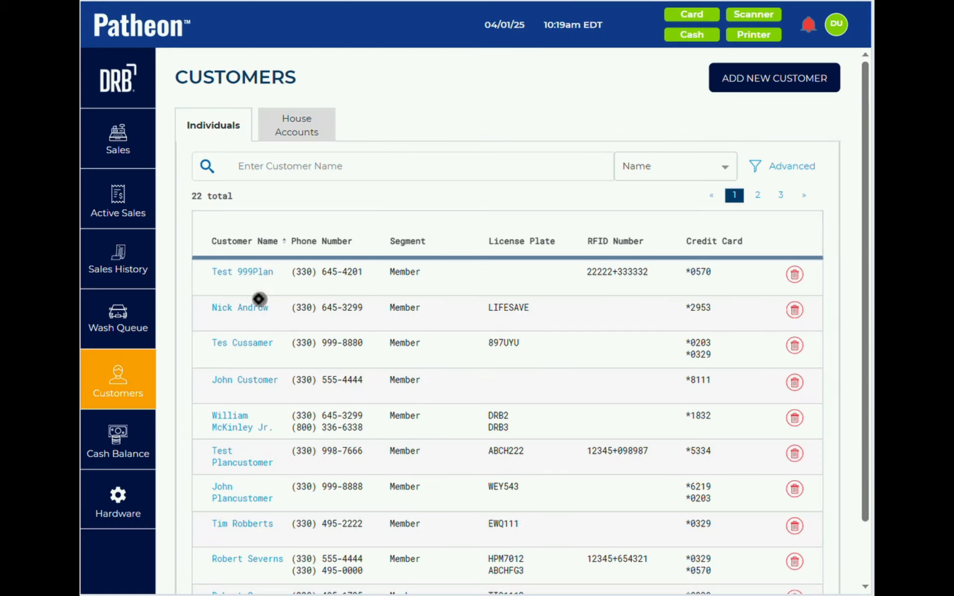
pyautogui.click(232, 344)
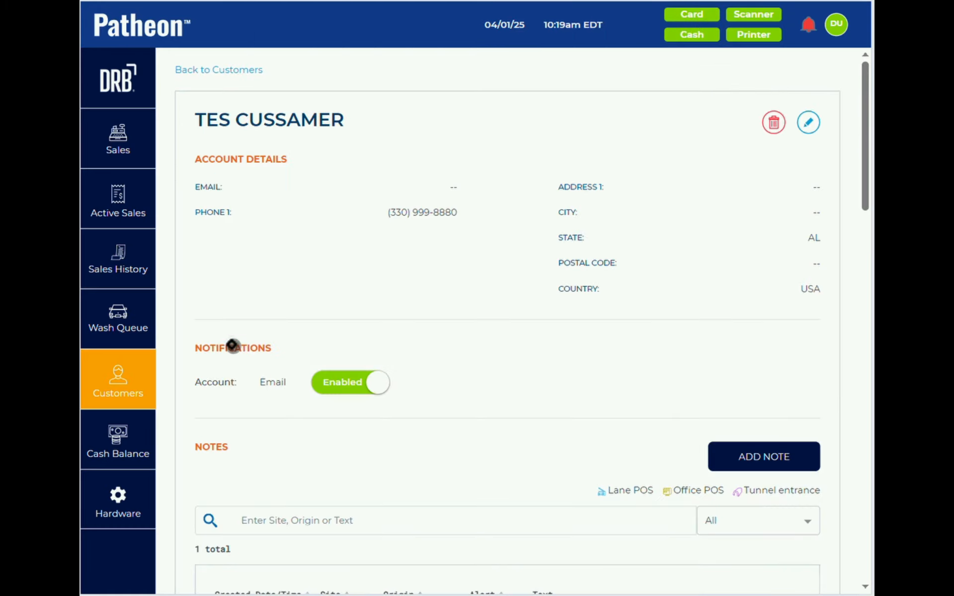
pyautogui.scroll(-10, 394, 277)
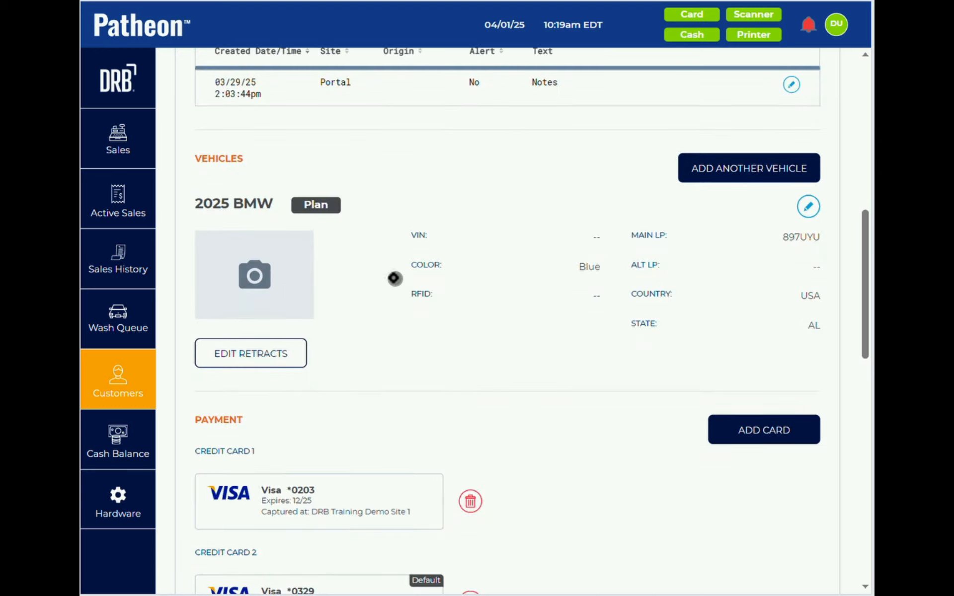
pyautogui.scroll(-10, 394, 277)
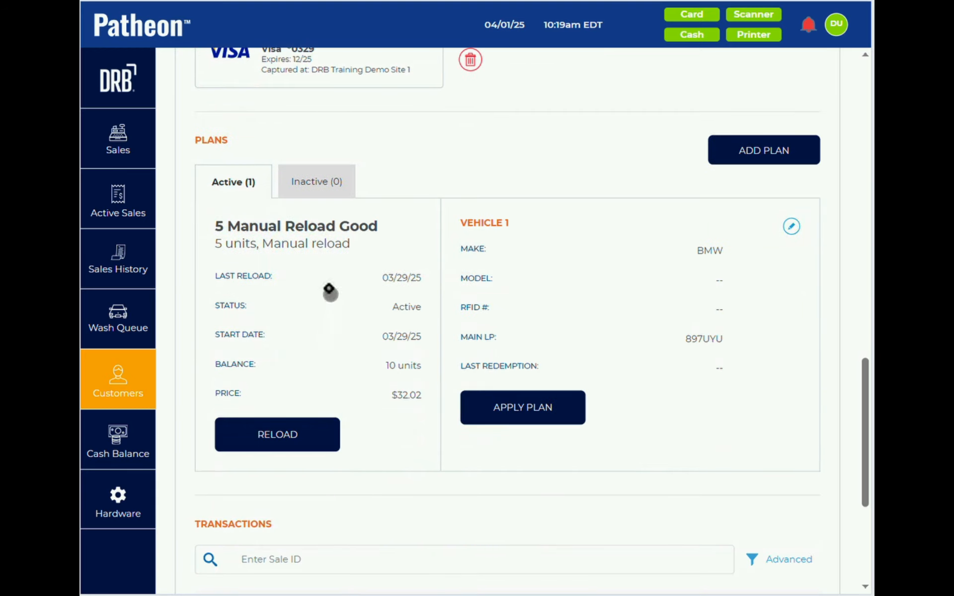
pyautogui.click(791, 226)
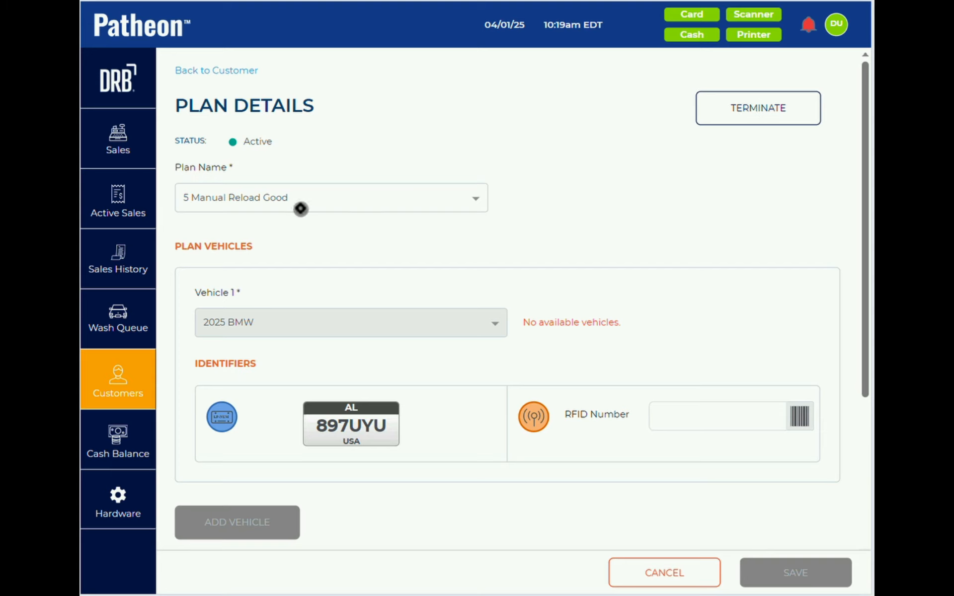
pyautogui.click(747, 106)
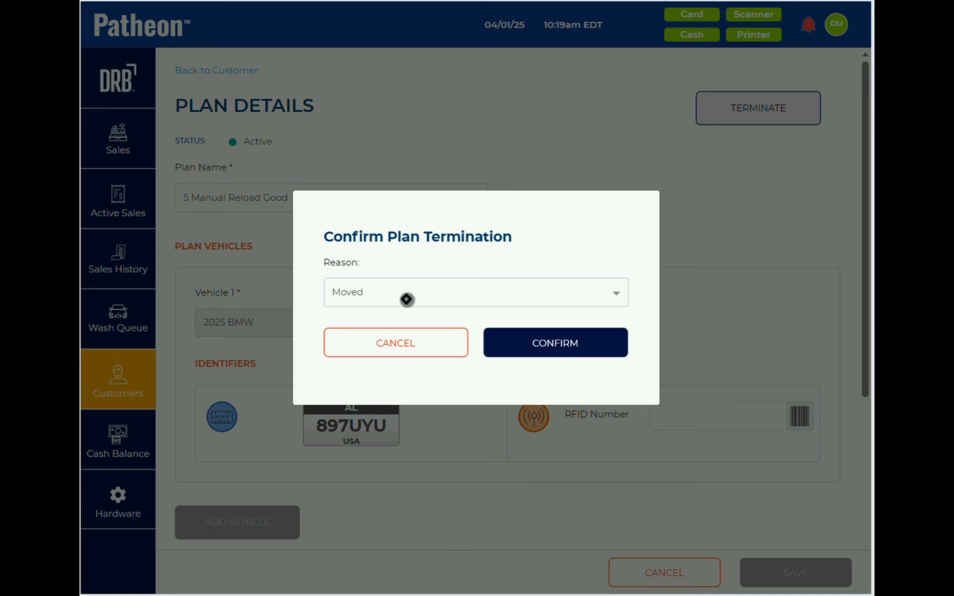
pyautogui.click(406, 297)
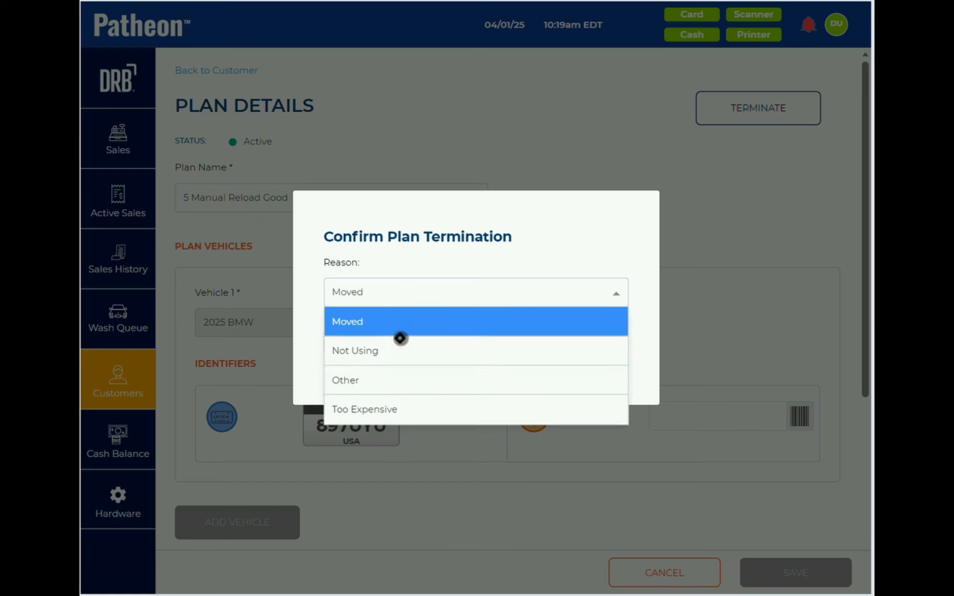
pyautogui.click(394, 264)
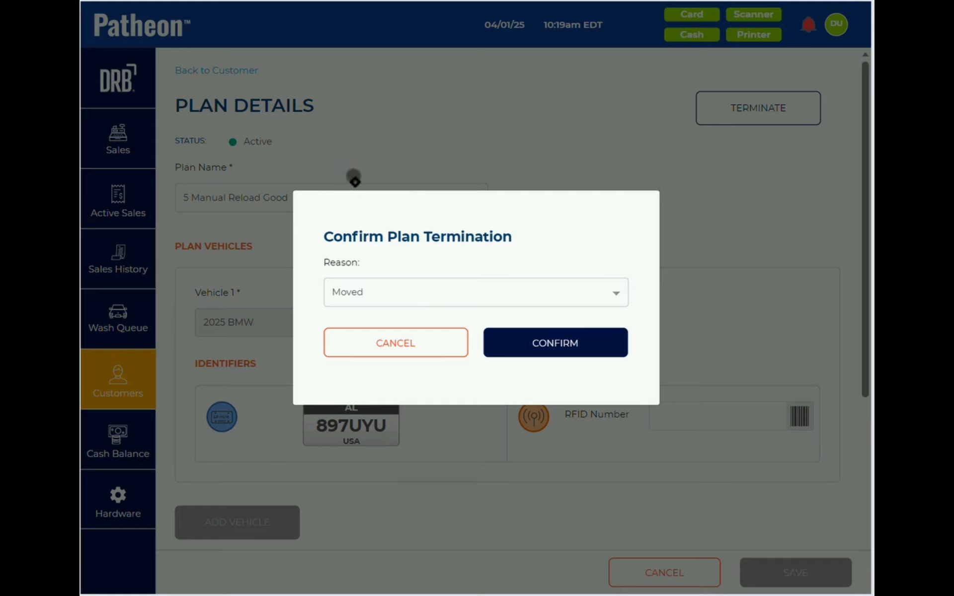
pyautogui.click(389, 339)
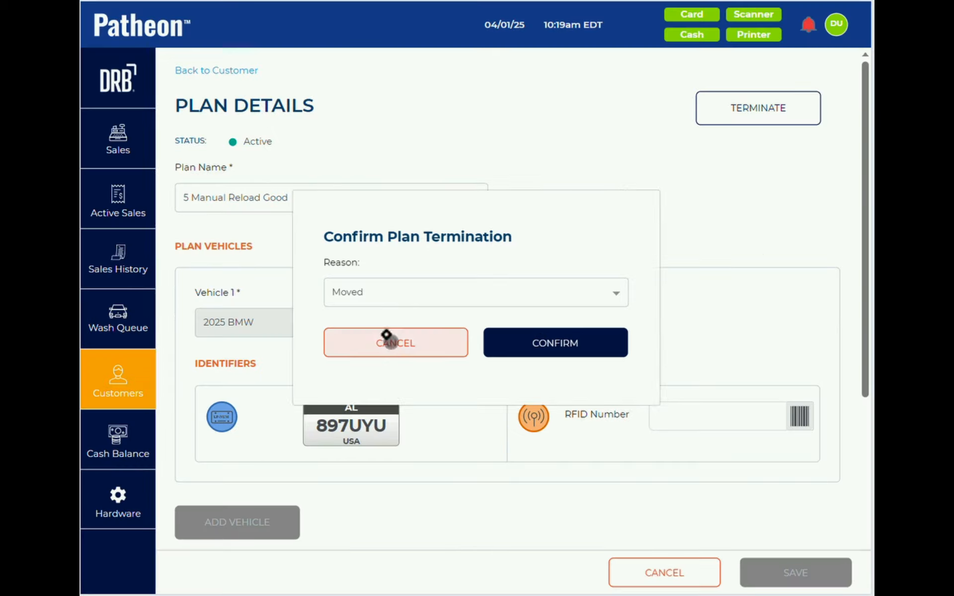
pyautogui.click(195, 72)
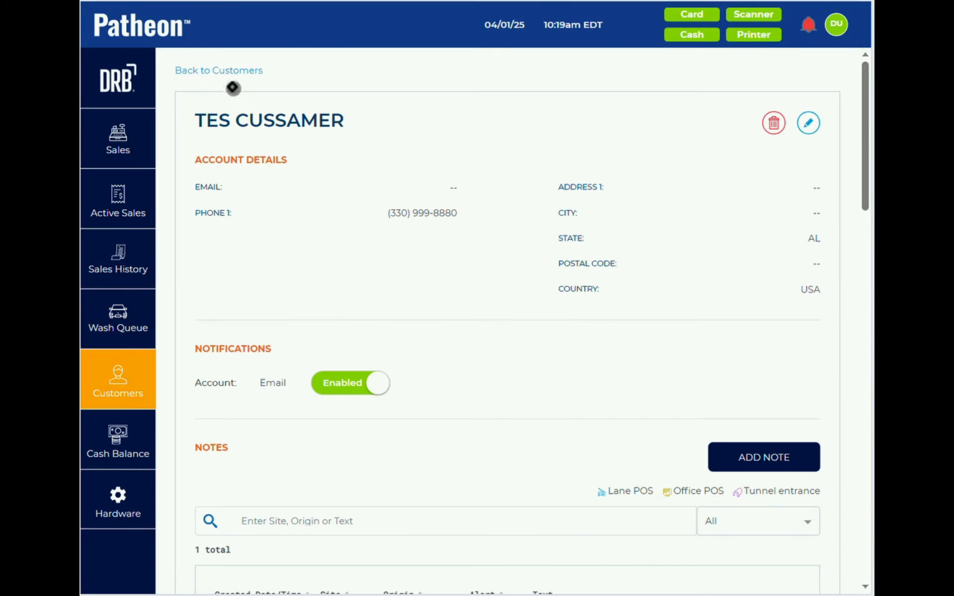
pyautogui.click(225, 70)
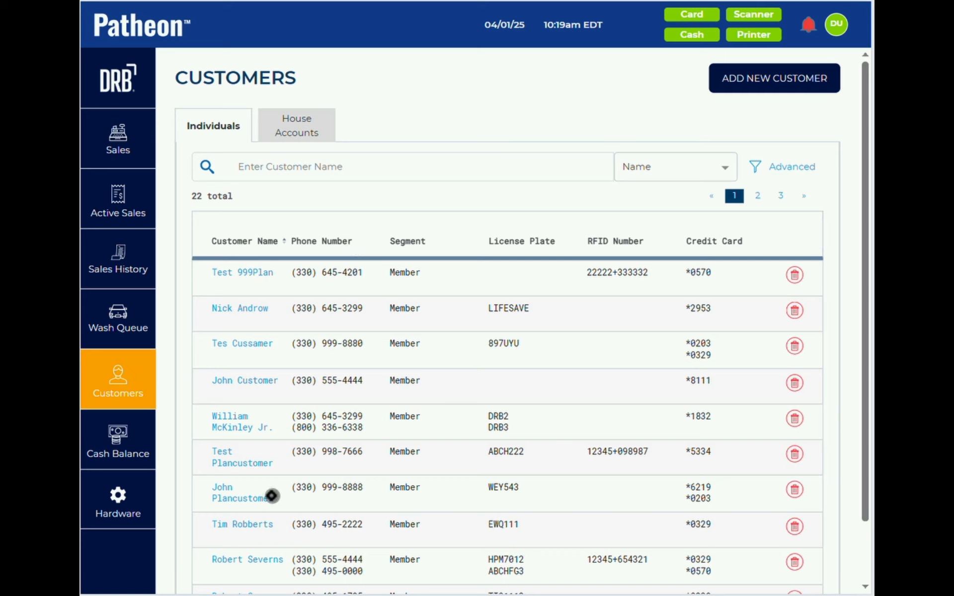
pyautogui.scroll(-2, 256, 566)
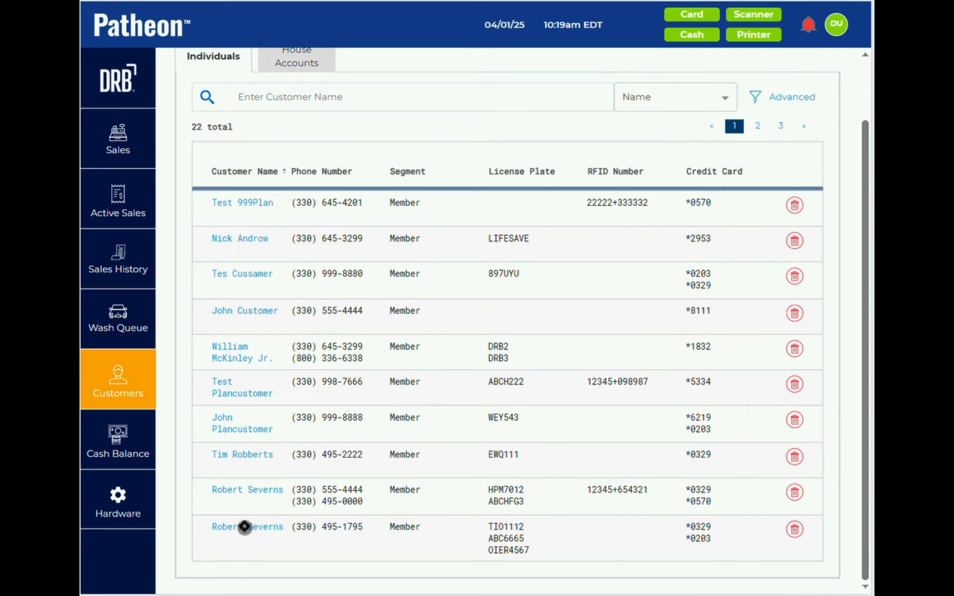
pyautogui.click(237, 491)
pyautogui.scroll(-5, 390, 409)
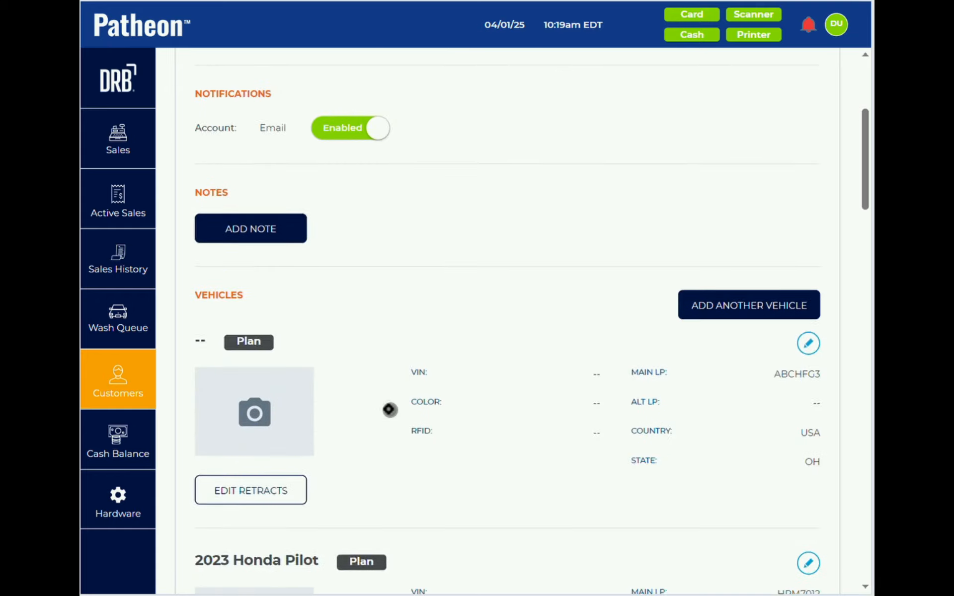
pyautogui.scroll(-15, 390, 410)
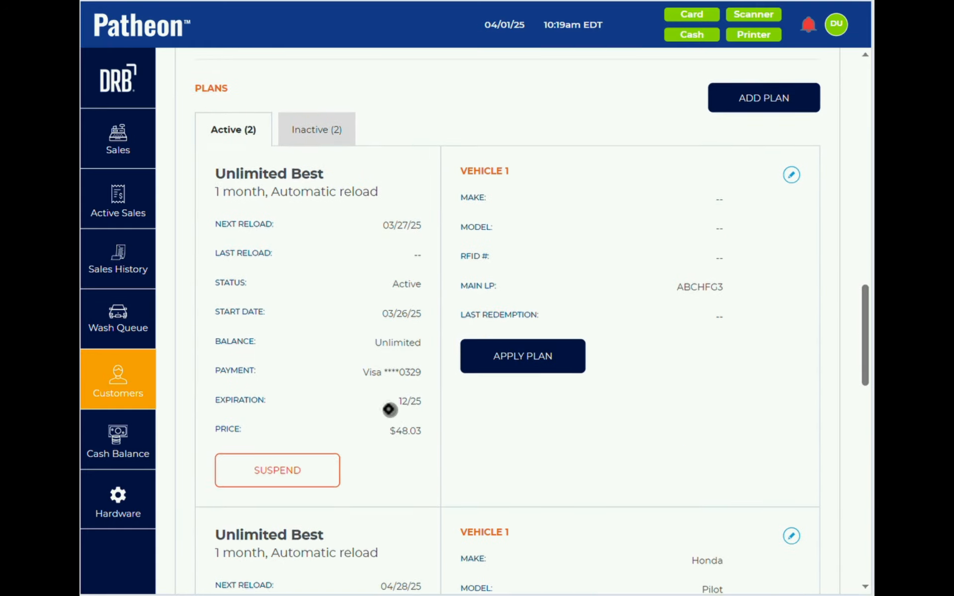
pyautogui.scroll(-1, 390, 409)
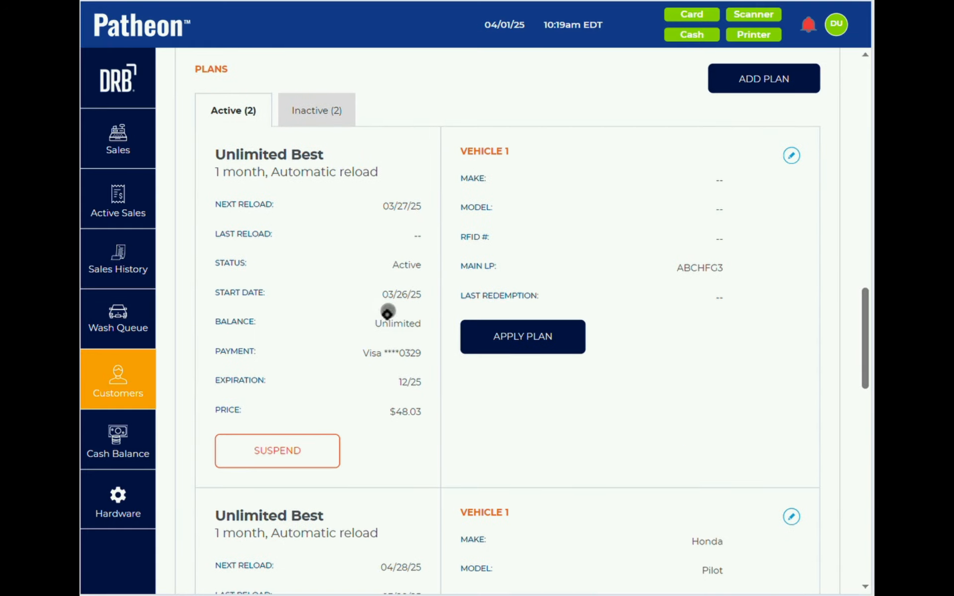
pyautogui.click(793, 158)
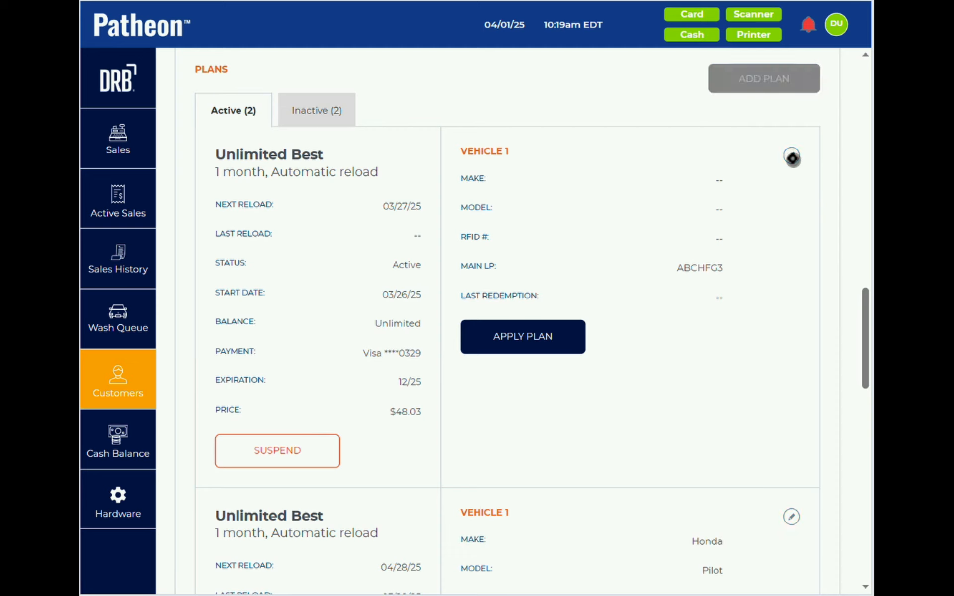
pyautogui.click(723, 209)
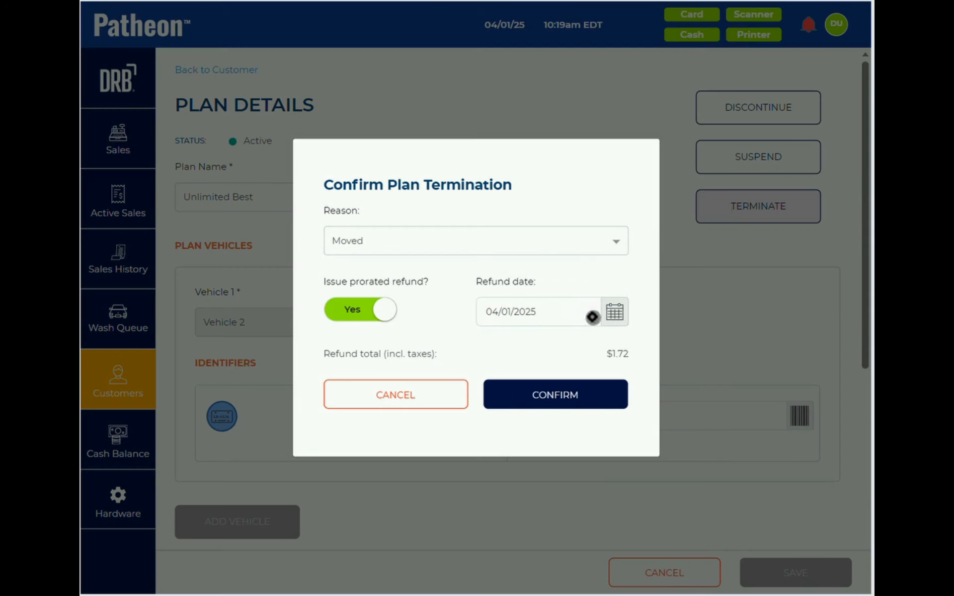
# - Change the refund date to March 26, 2025 in the calendar
pyautogui.click(614, 314)
pyautogui.click(421, 349)
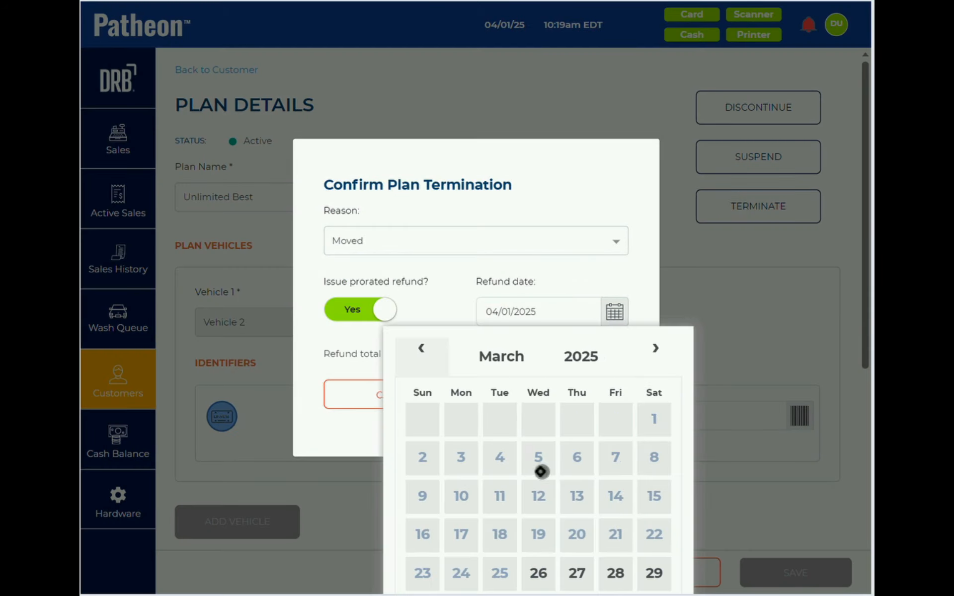
pyautogui.click(538, 573)
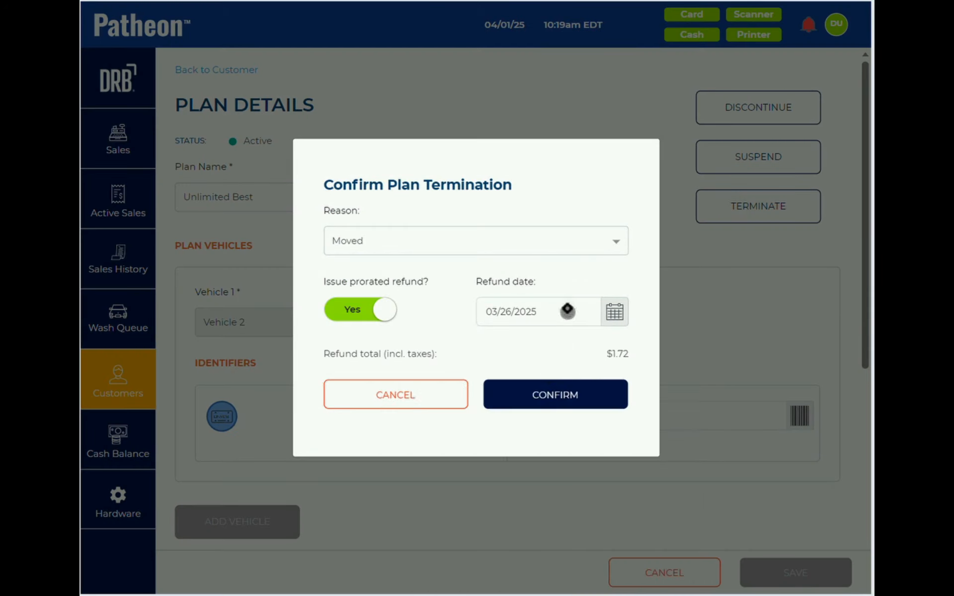
pyautogui.click(613, 313)
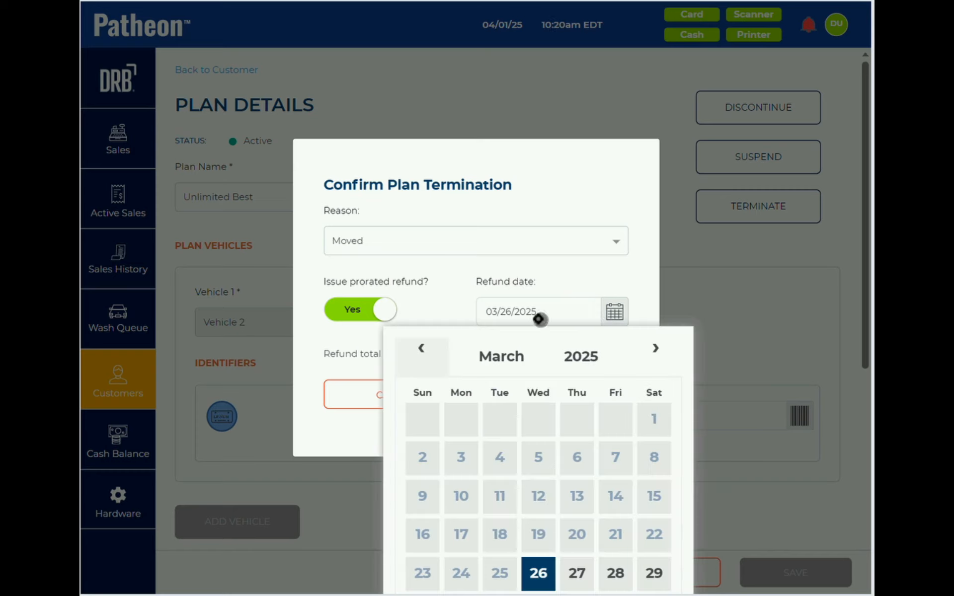
pyautogui.click(489, 282)
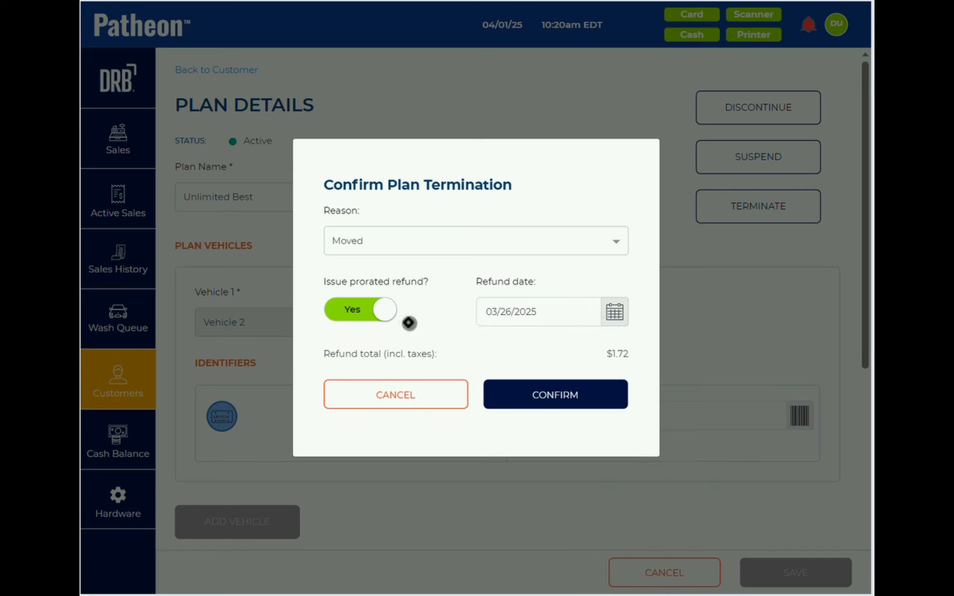
# - Switch off the prorated refund, cancel the termination, and go back to Customers
pyautogui.click(376, 308)
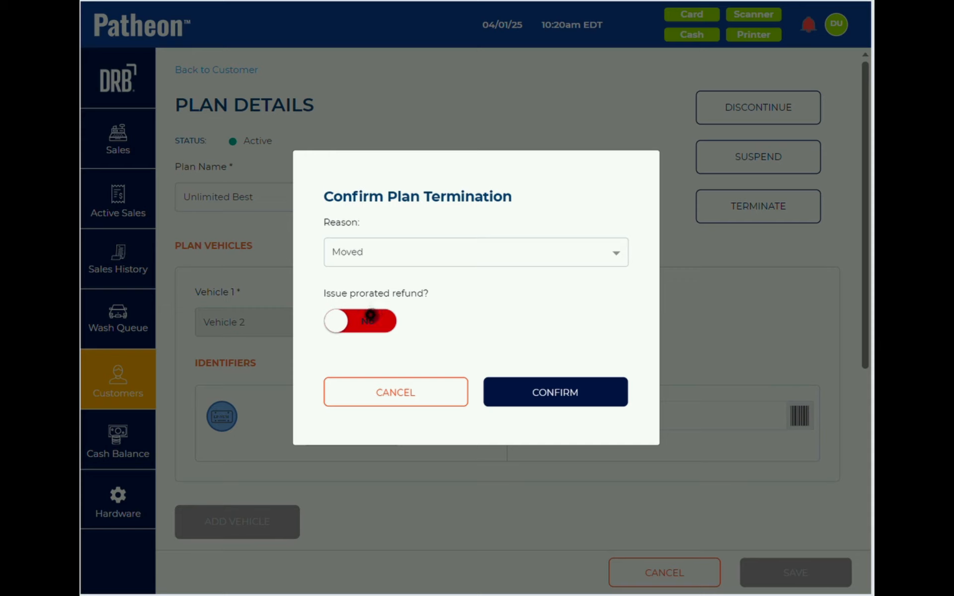
pyautogui.click(393, 318)
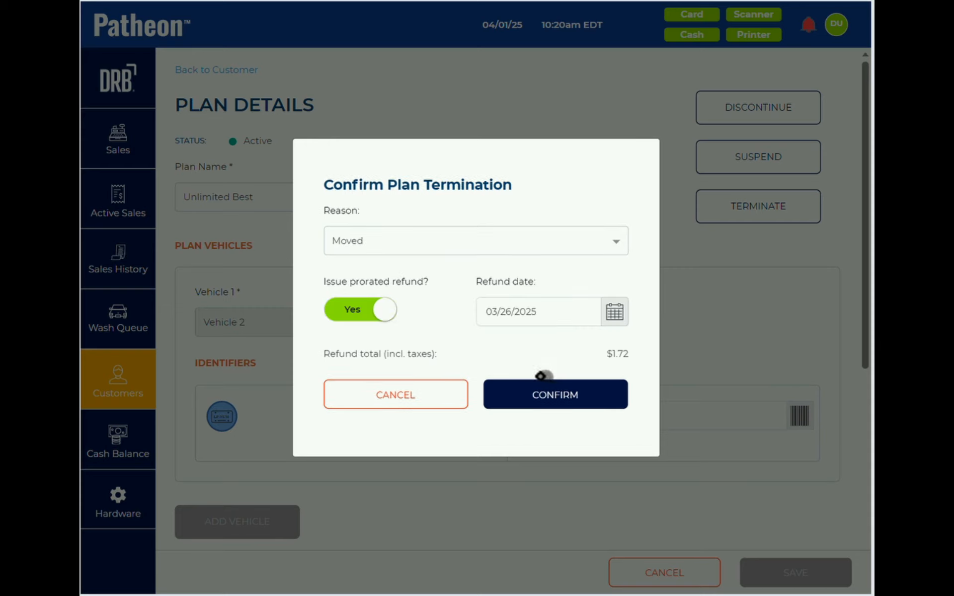
pyautogui.click(389, 317)
pyautogui.click(550, 393)
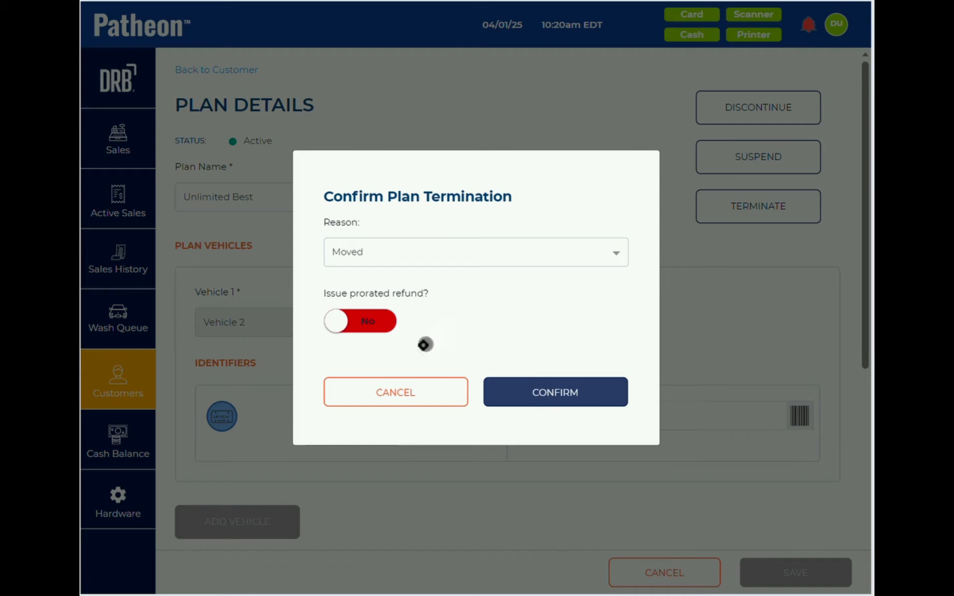
pyautogui.click(396, 392)
pyautogui.click(216, 72)
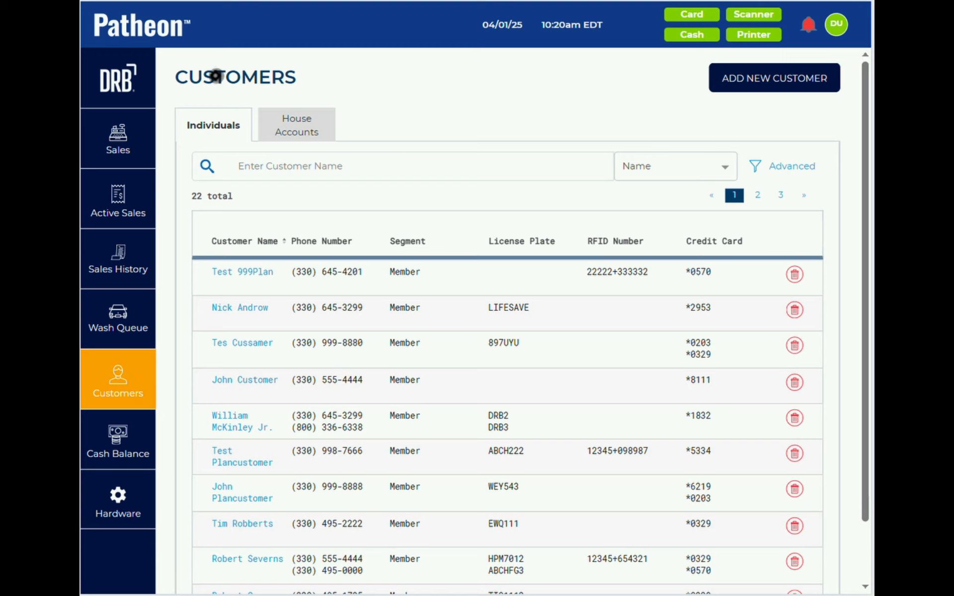
# - Search customers for 'm', open the MULTIPLE VEHPLAN record, and begin suspending Unlimited Good
pyautogui.click(287, 167)
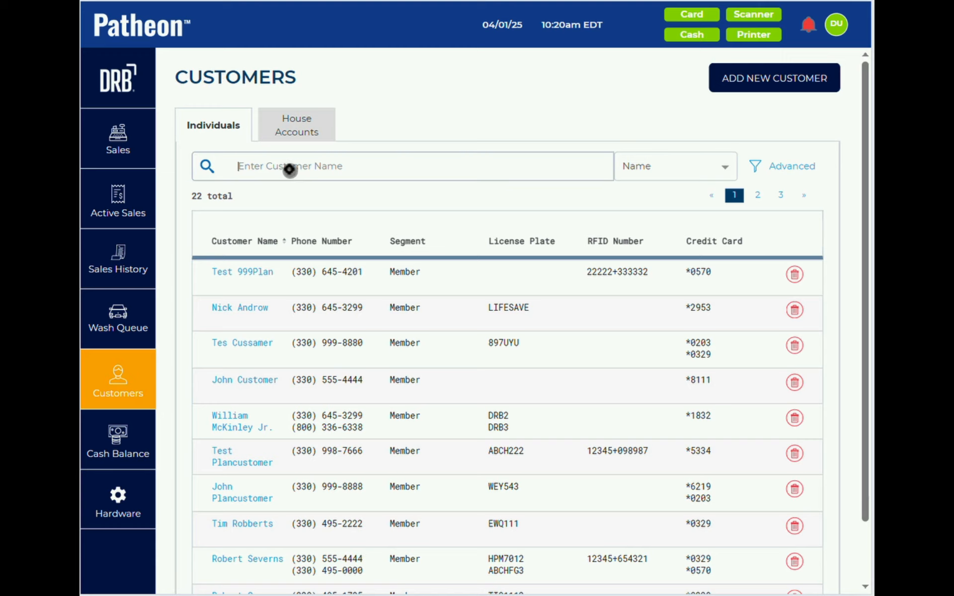
pyautogui.write('multi')
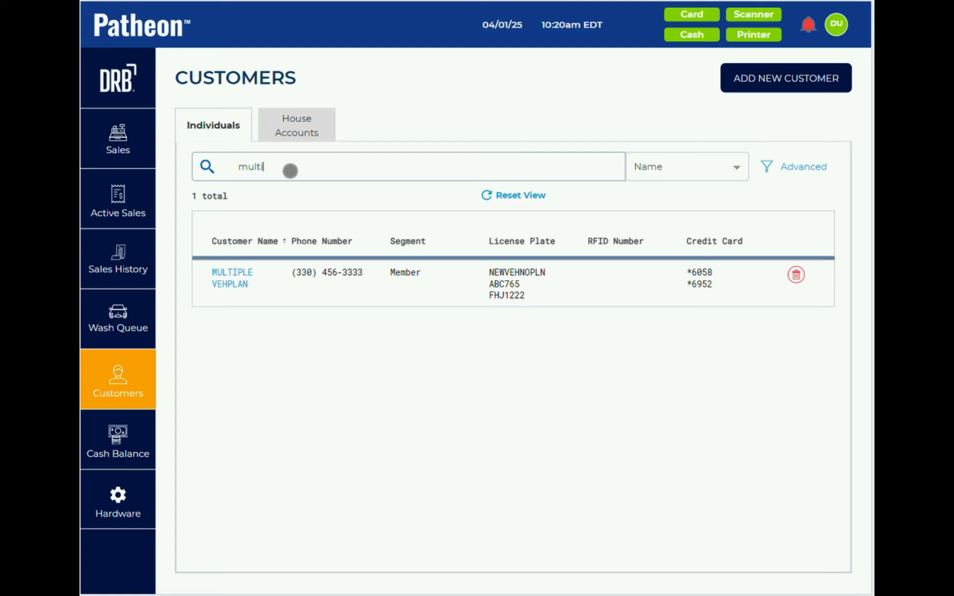
pyautogui.click(232, 276)
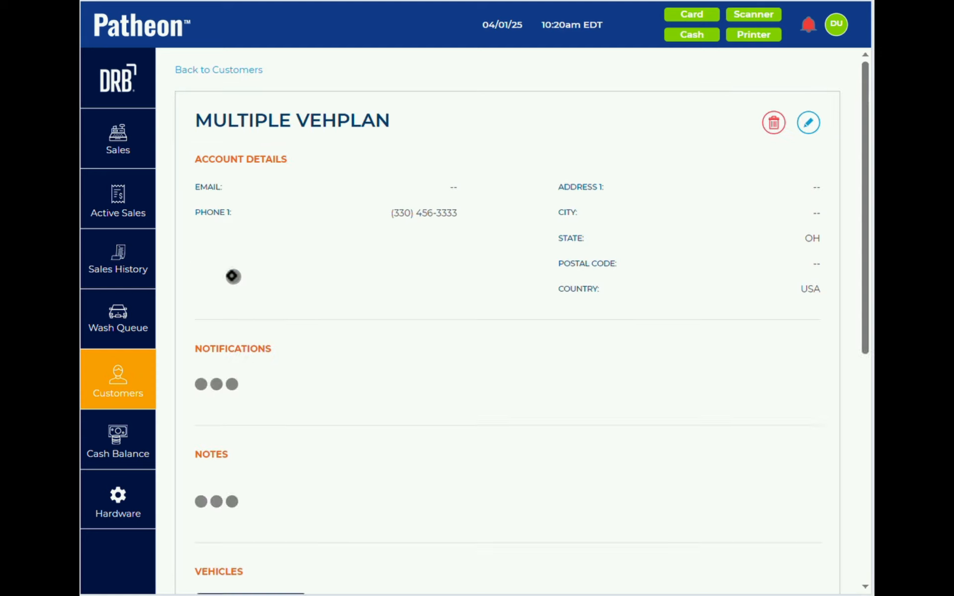
pyautogui.scroll(-15, 231, 276)
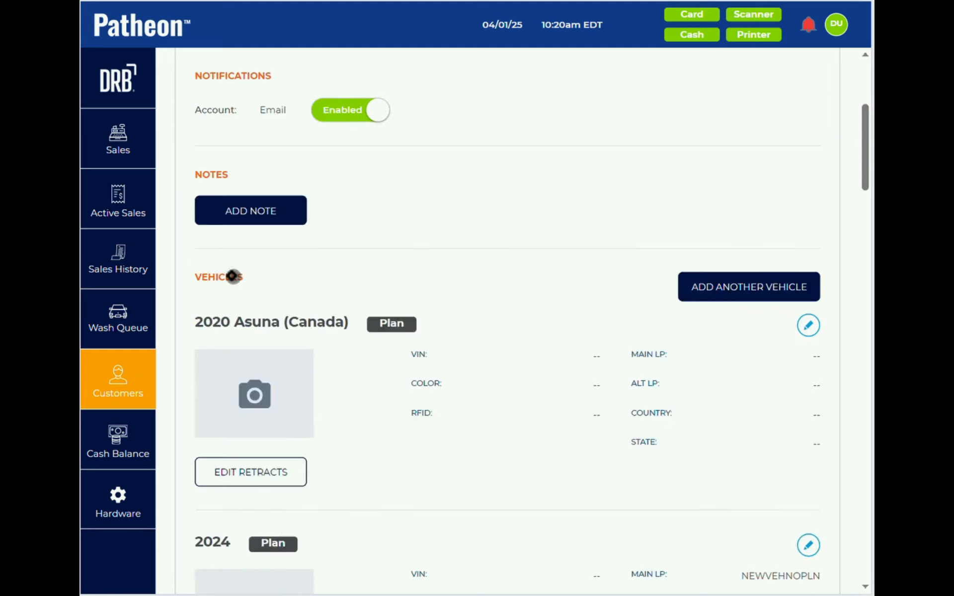
pyautogui.scroll(-10, 231, 276)
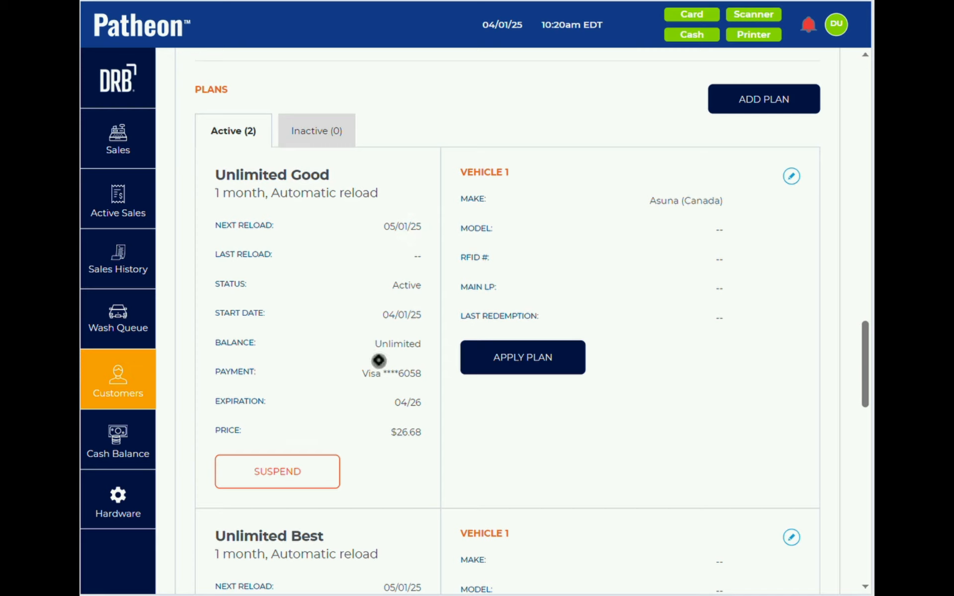
pyautogui.click(283, 470)
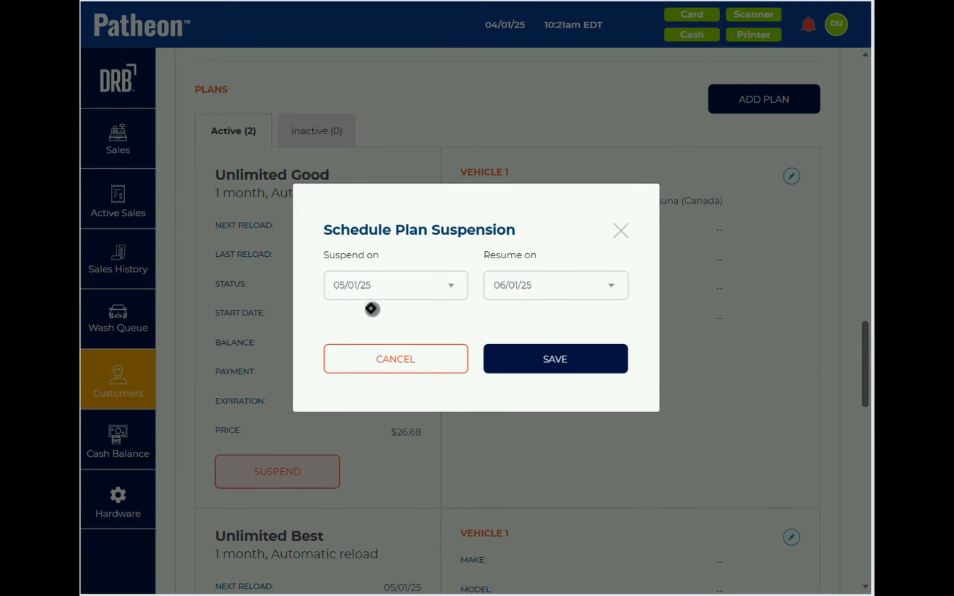
# - Set Suspend on to 09/01/25 and Resume on to 12/01/25, then save the suspension
pyautogui.click(384, 291)
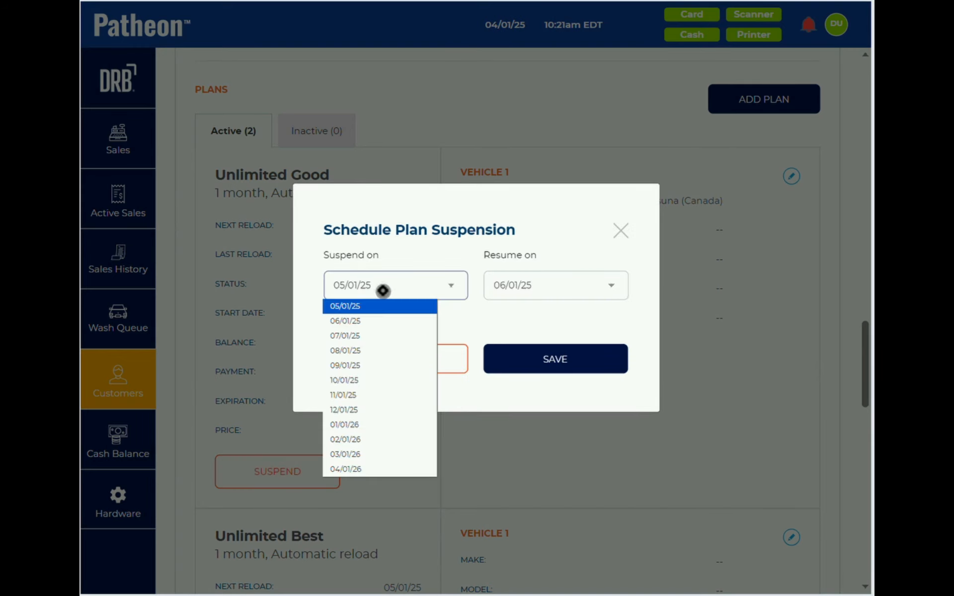
pyautogui.click(361, 367)
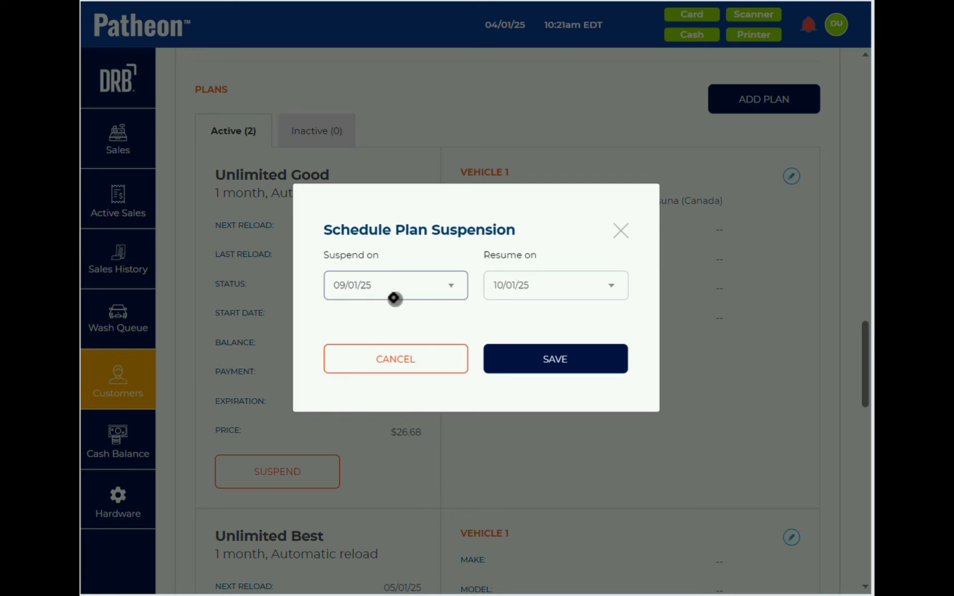
pyautogui.click(523, 284)
pyautogui.click(523, 284)
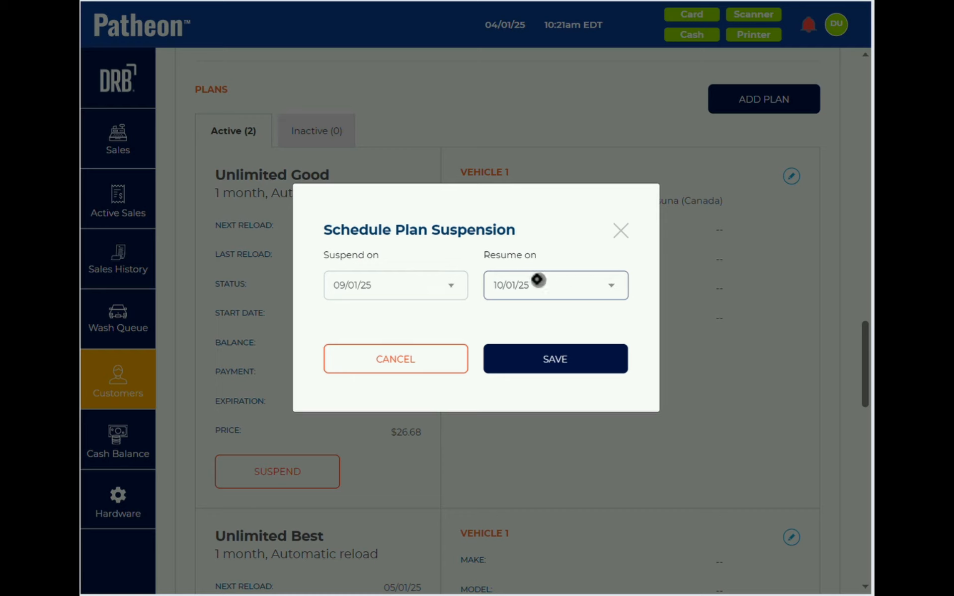
pyautogui.click(565, 290)
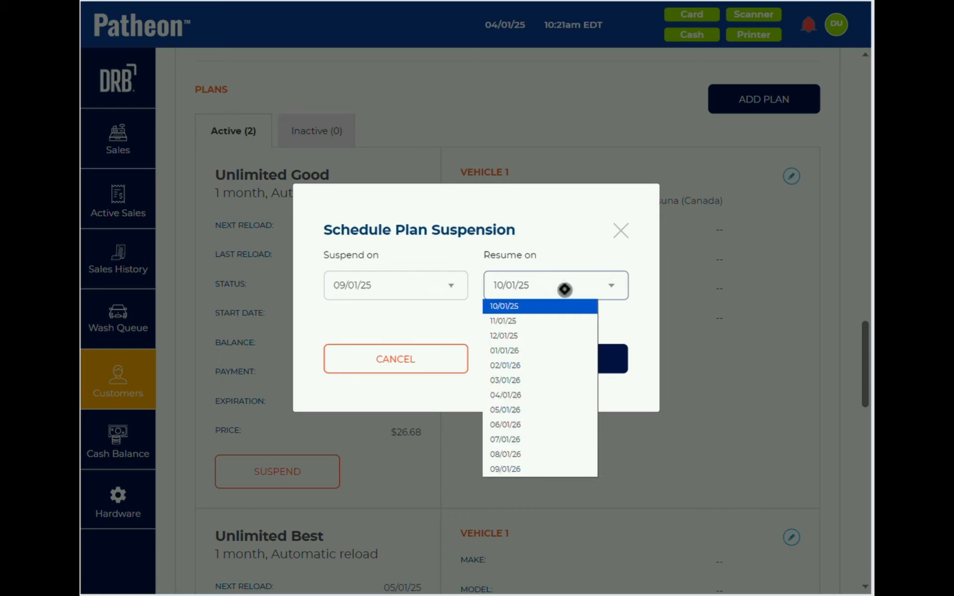
pyautogui.click(532, 323)
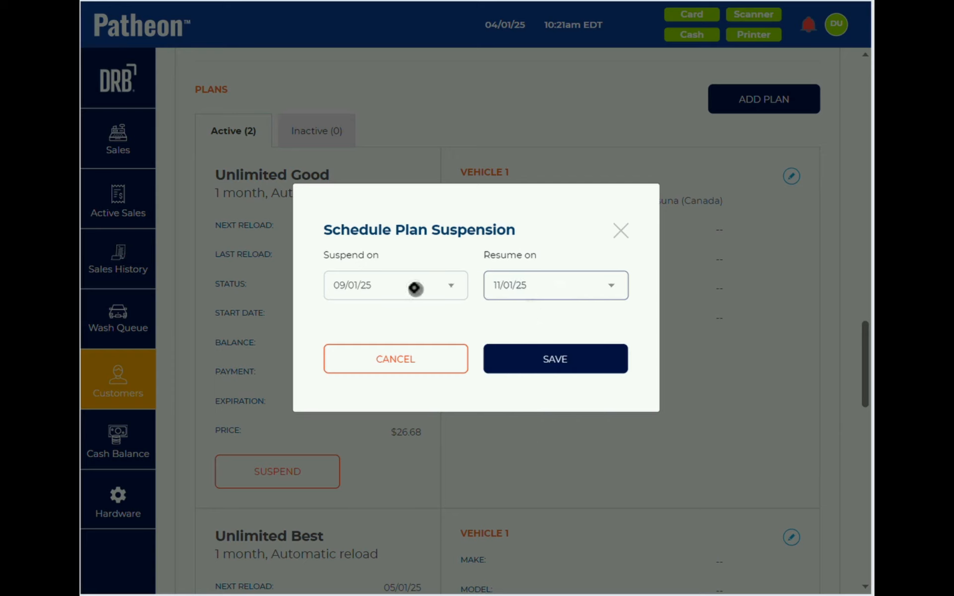
pyautogui.click(535, 287)
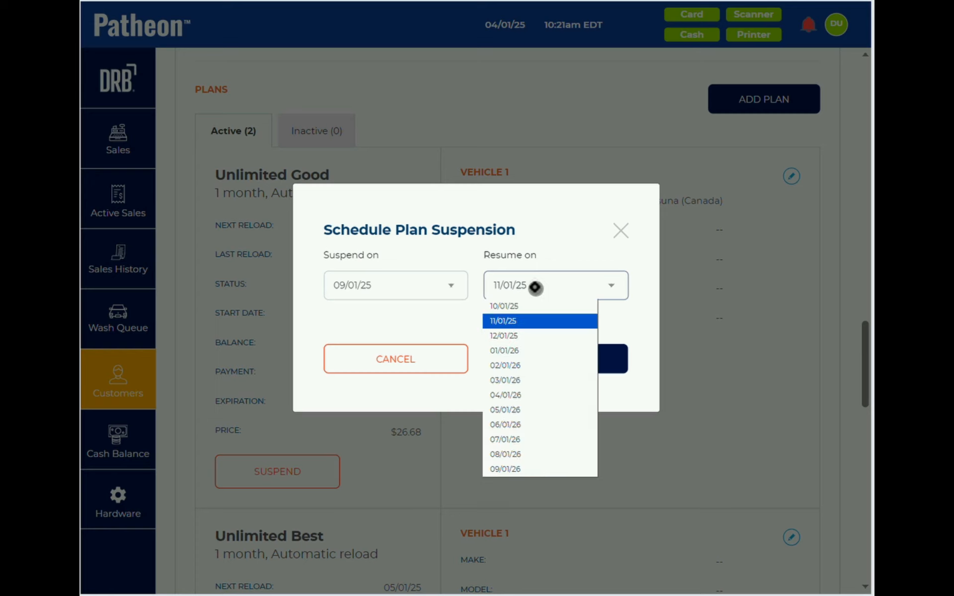
pyautogui.click(521, 337)
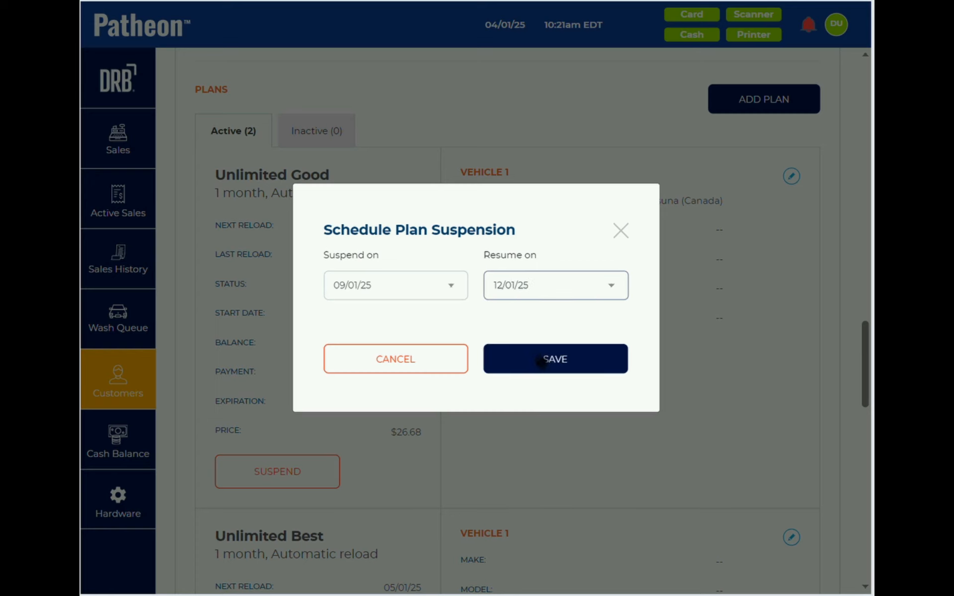
pyautogui.rightClick(543, 364)
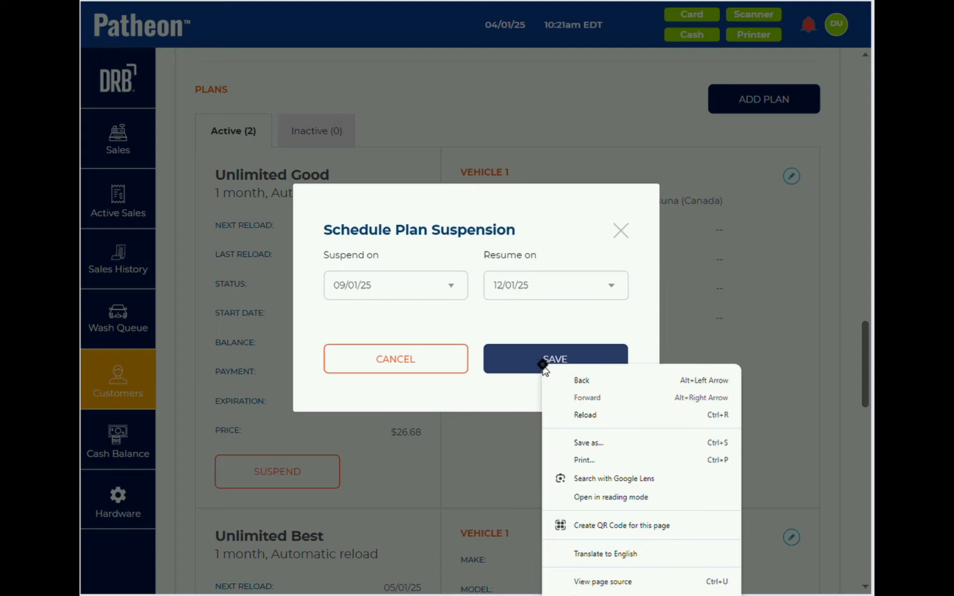
pyautogui.click(515, 355)
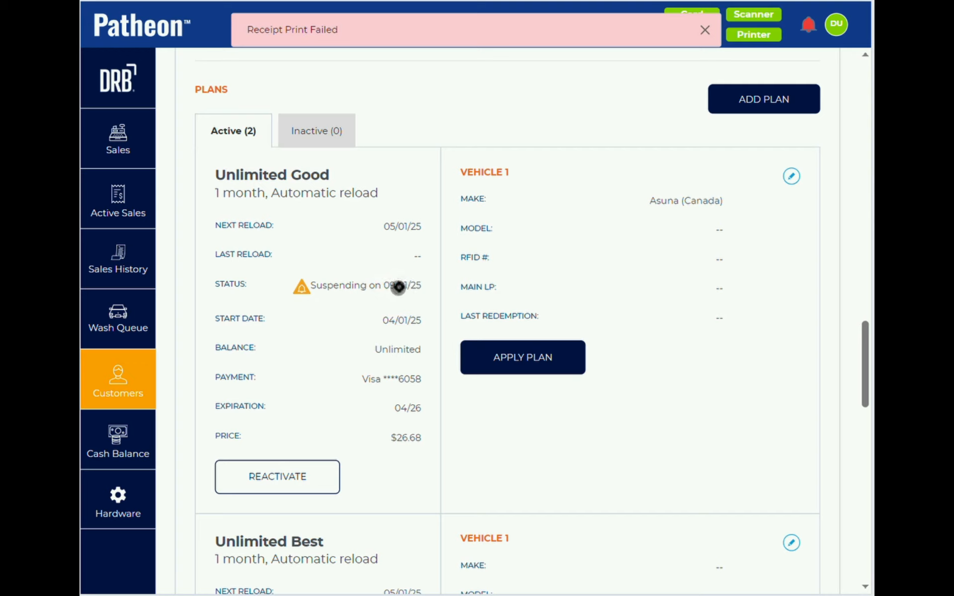
# - Reactivate Unlimited Good and save a new suspension for 09/01/25, resuming 10/01/25
pyautogui.click(287, 480)
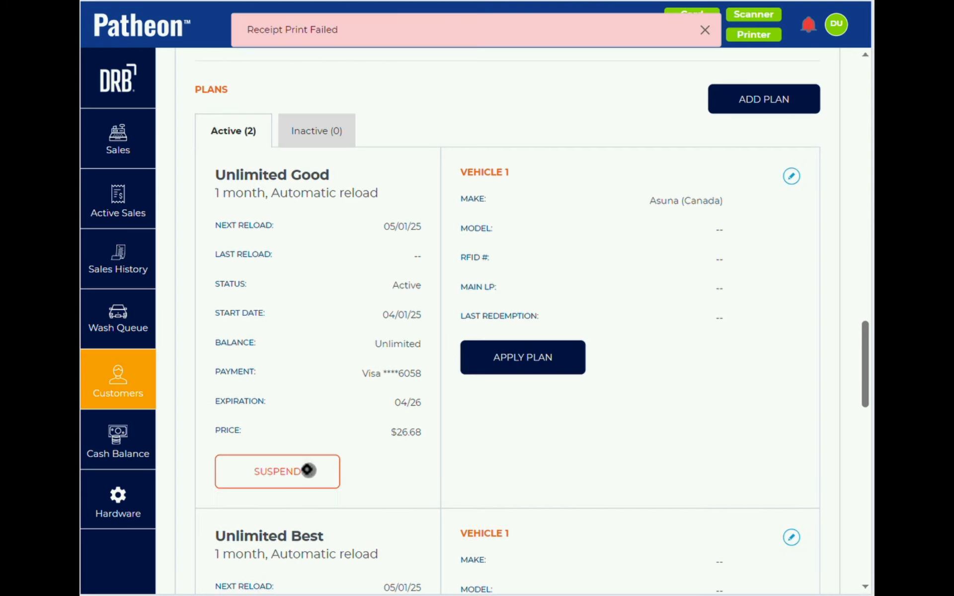
pyautogui.click(306, 471)
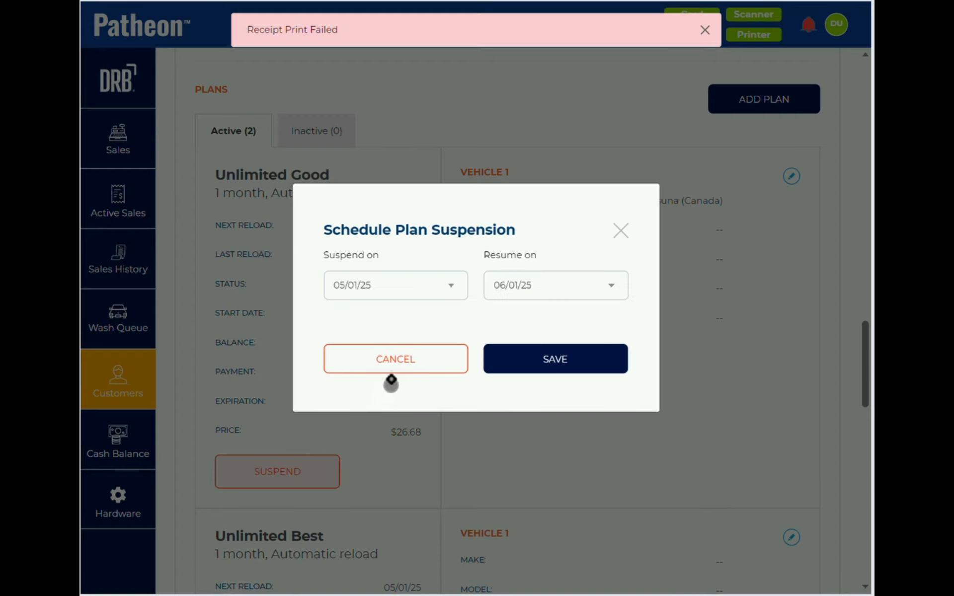
pyautogui.click(547, 281)
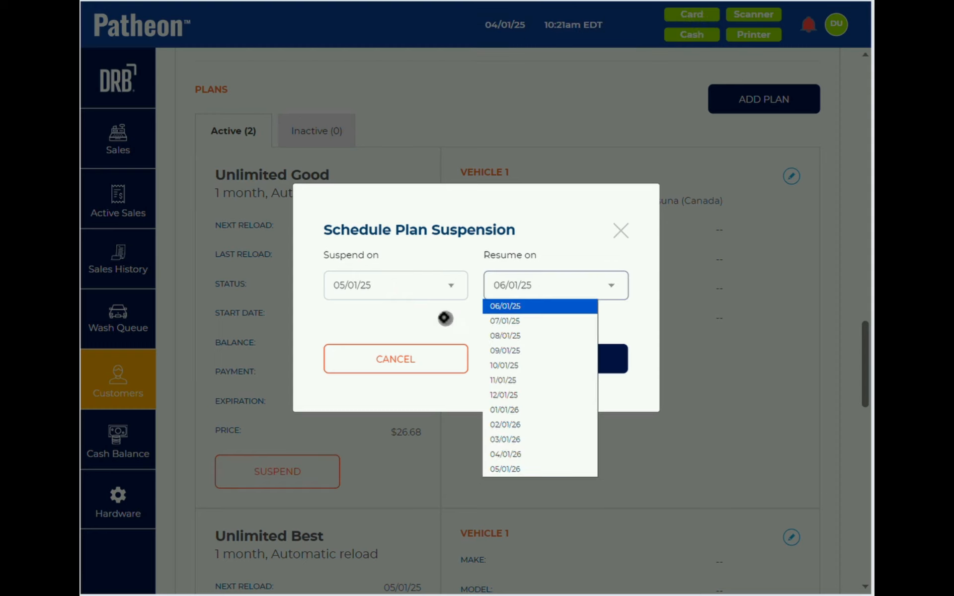
pyautogui.click(436, 290)
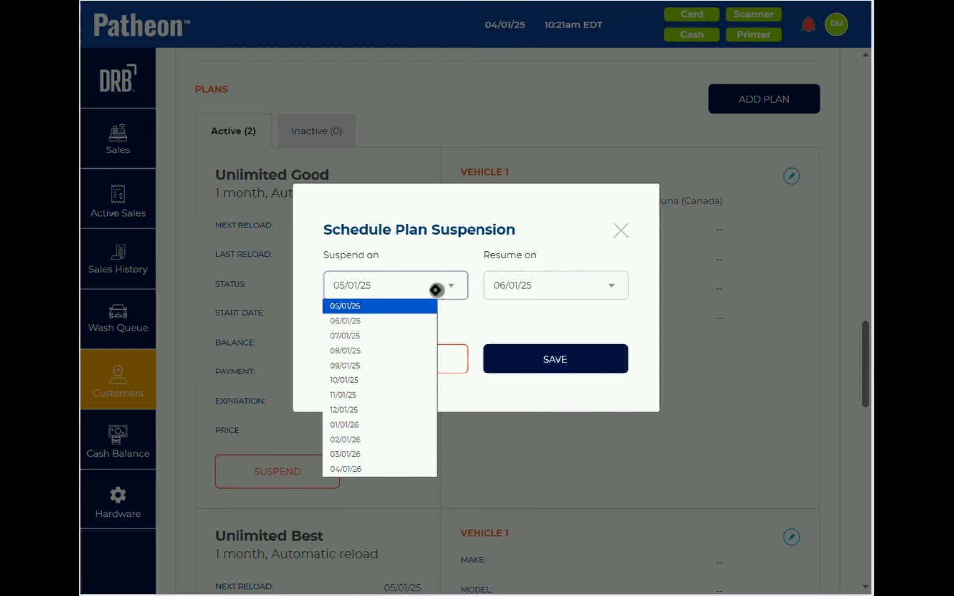
pyautogui.click(344, 365)
pyautogui.click(512, 284)
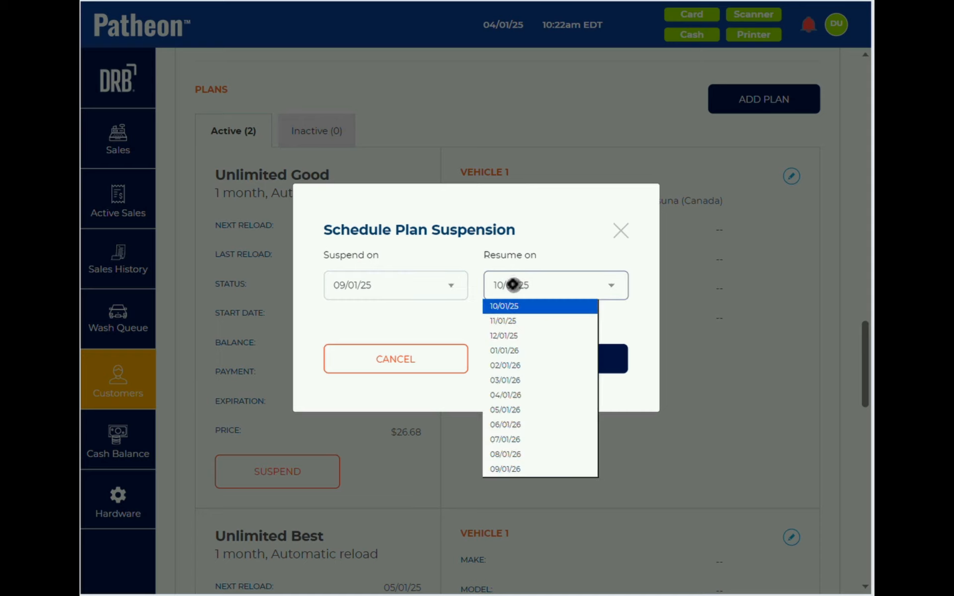
pyautogui.click(512, 284)
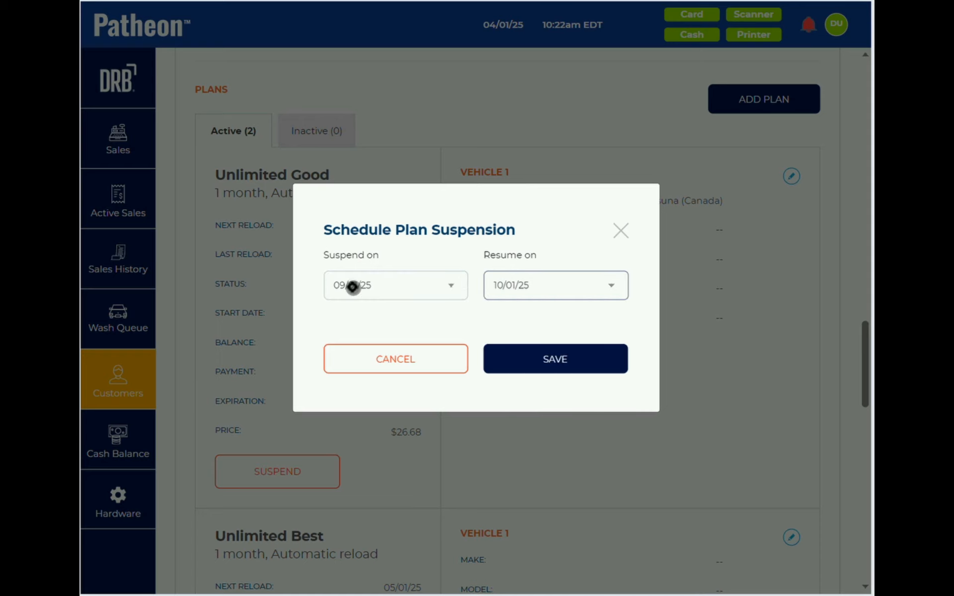
pyautogui.click(535, 359)
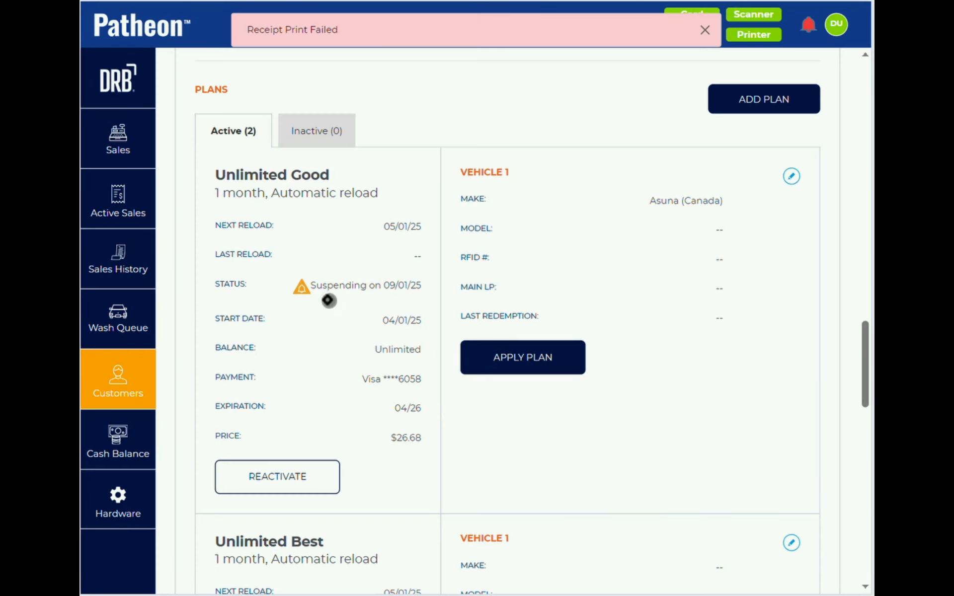
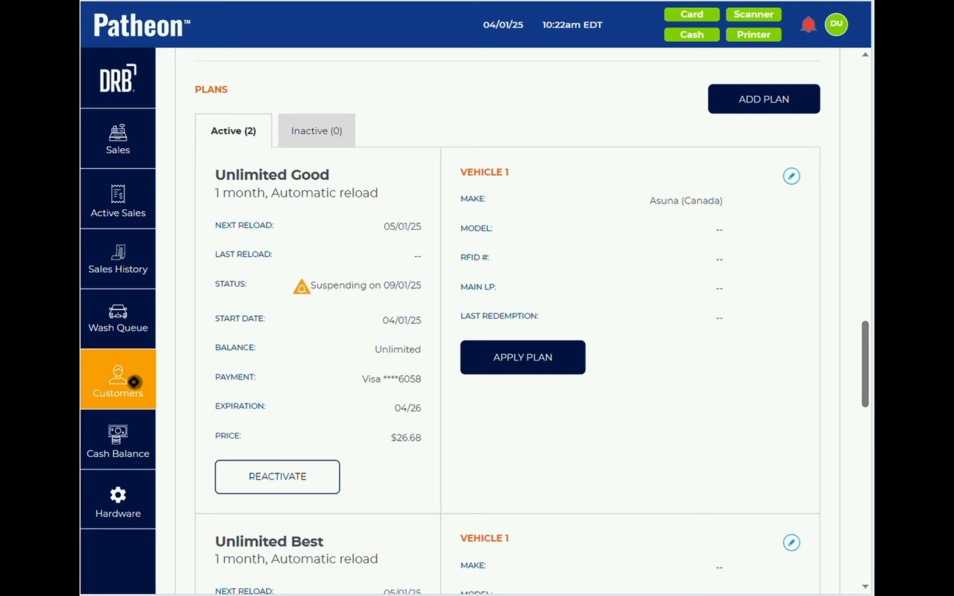
# - Reactivate Unlimited Good, then start its termination, which shows reason Moved and a $26.68 refund
pyautogui.click(301, 477)
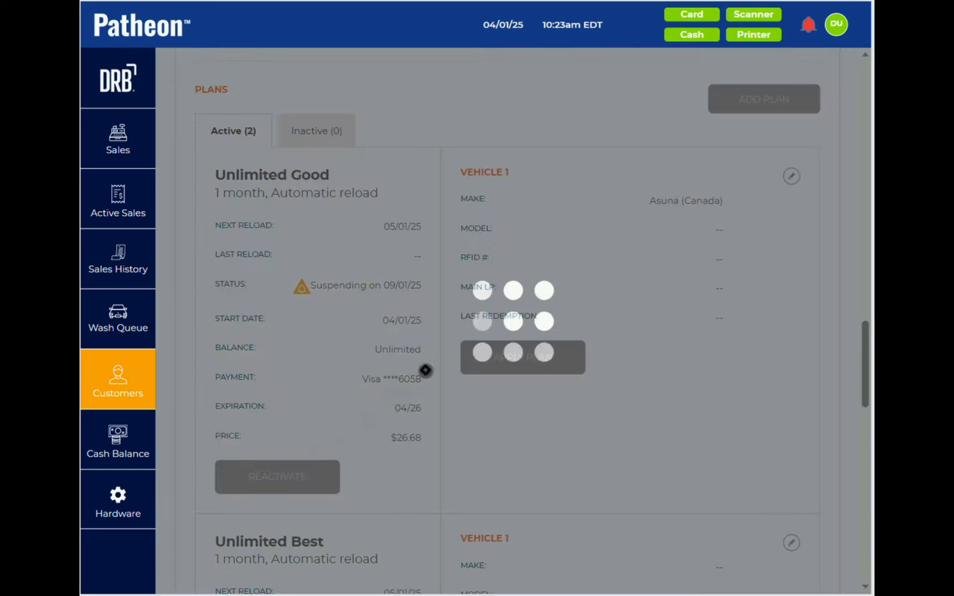
pyautogui.click(797, 176)
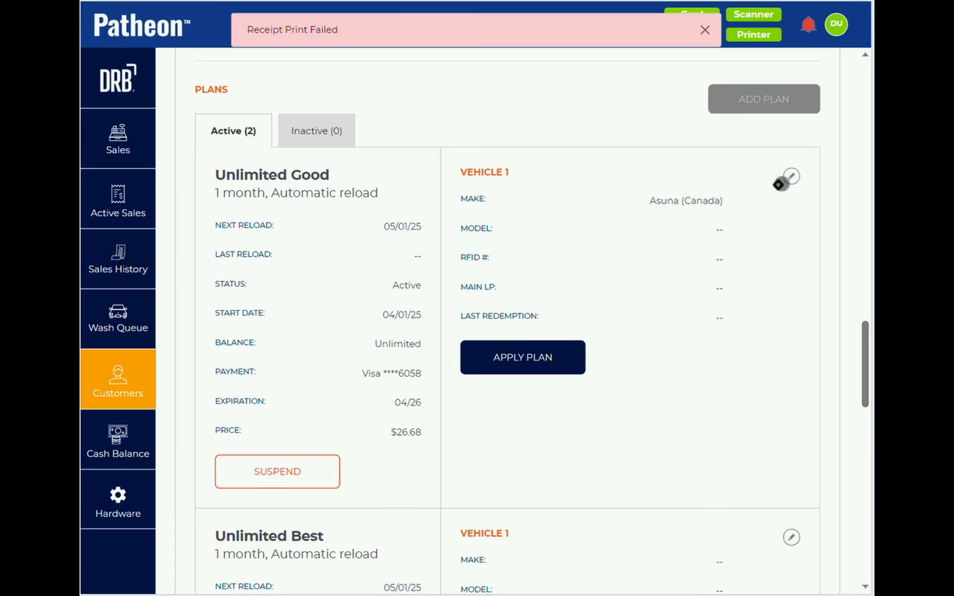
pyautogui.click(737, 207)
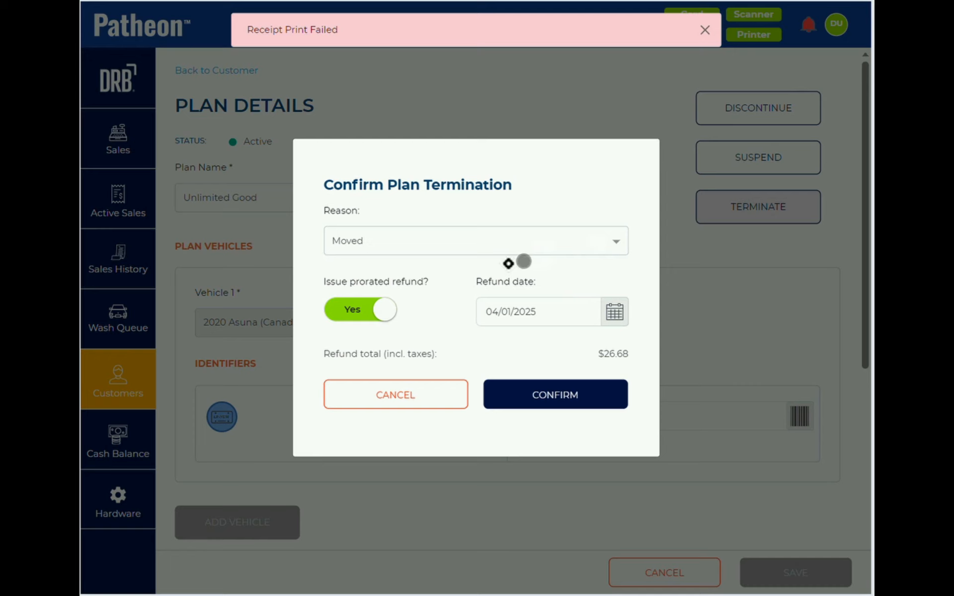
# - Review the offered termination reasons (Moved, Not Using, Other, Too Expensive), then switch programs
pyautogui.click(424, 246)
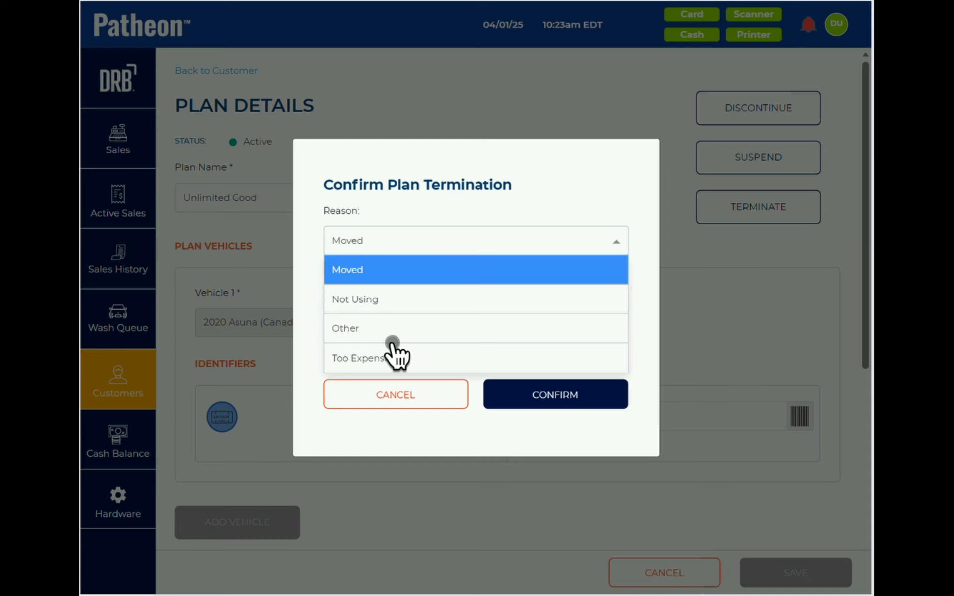
pyautogui.press('super')
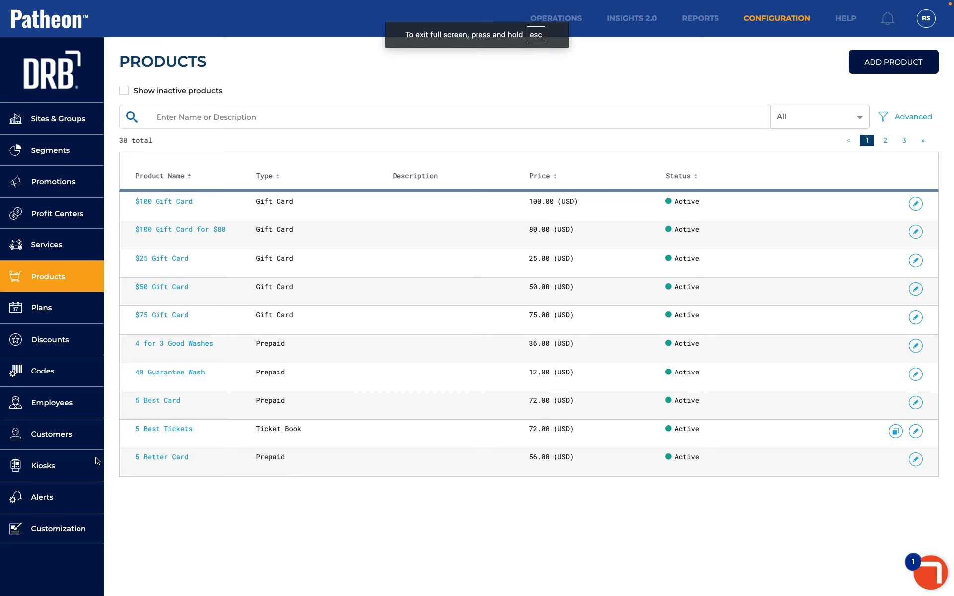
# - In Reason Management > Termination, add 'Bad Customer Service Experience' and delete 'Other'
pyautogui.click(57, 533)
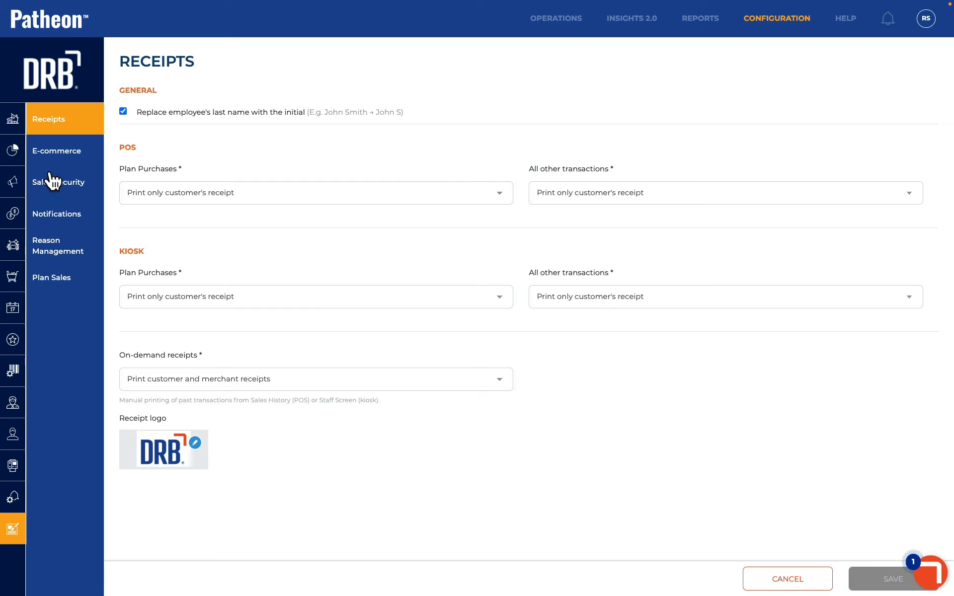
pyautogui.click(53, 251)
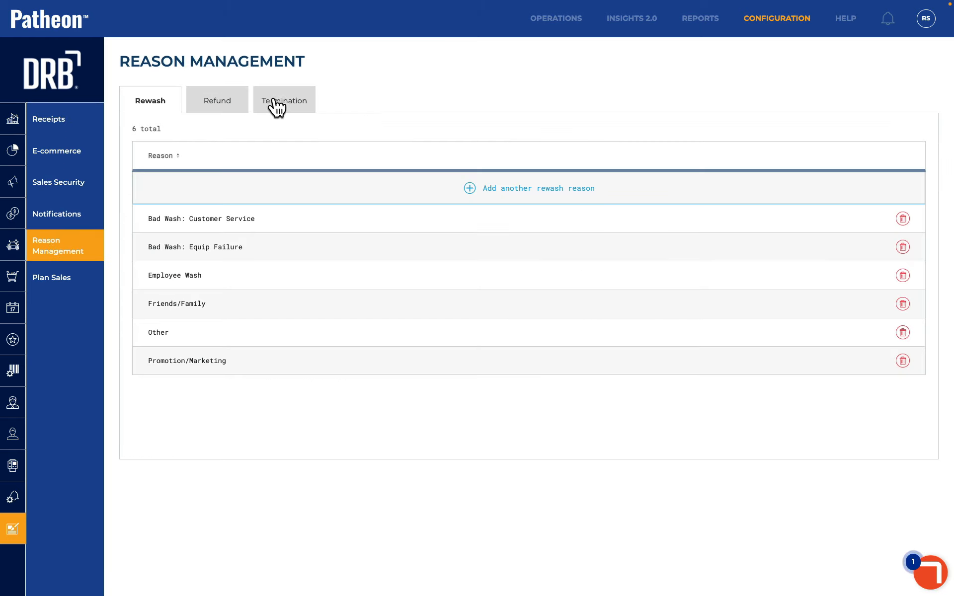
pyautogui.click(275, 105)
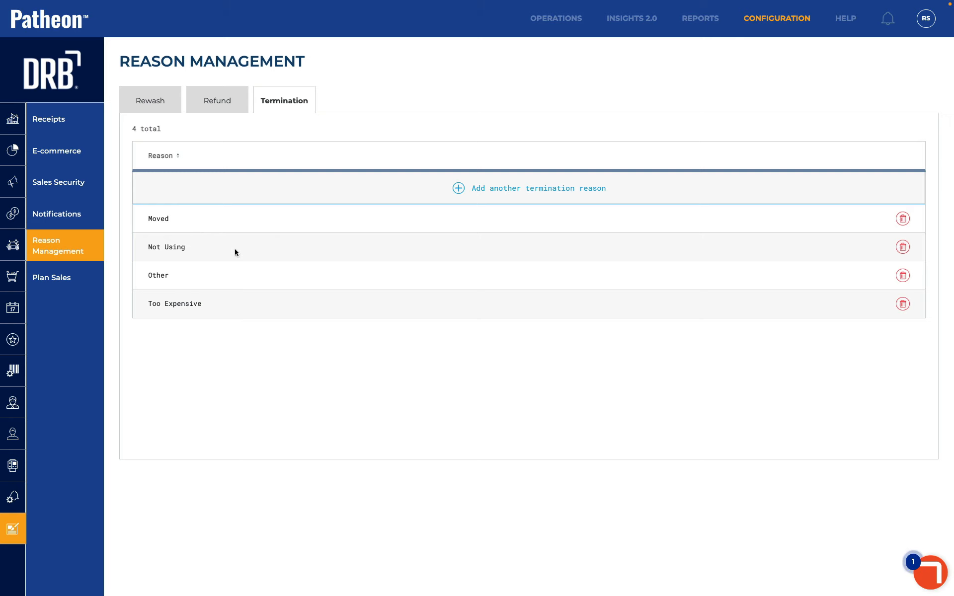
pyautogui.click(516, 196)
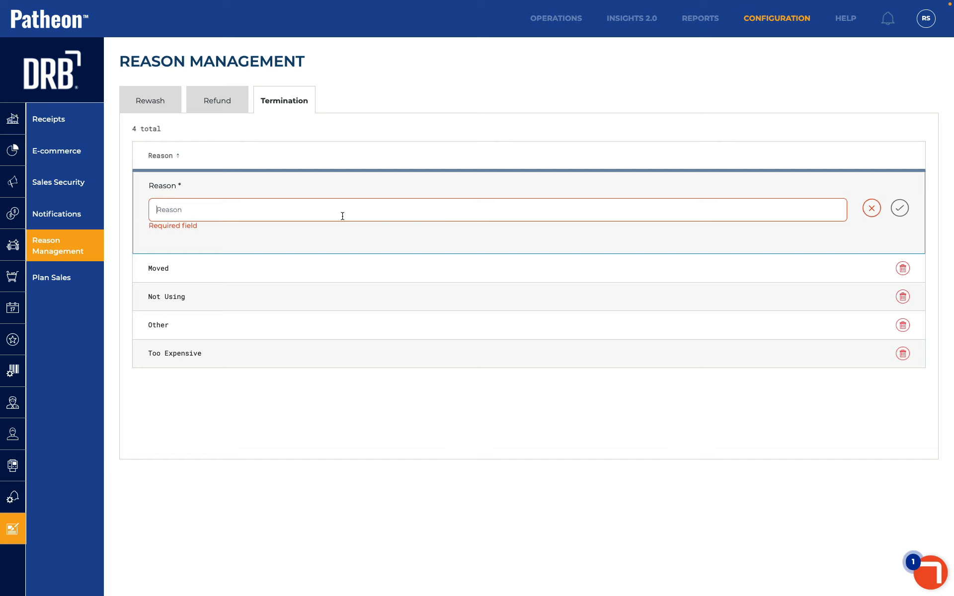
pyautogui.write('Bad Customer Service Experience')
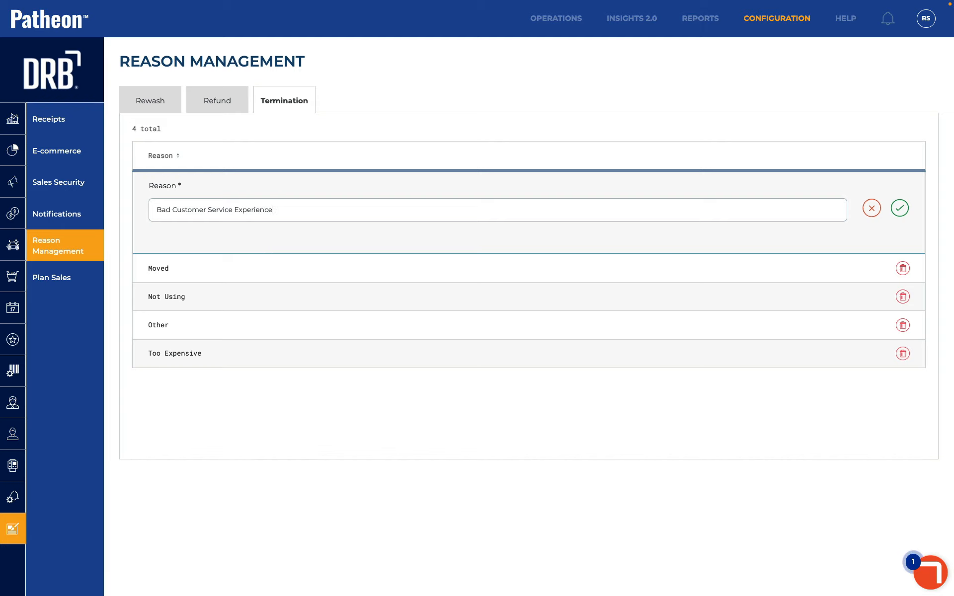
pyautogui.click(899, 209)
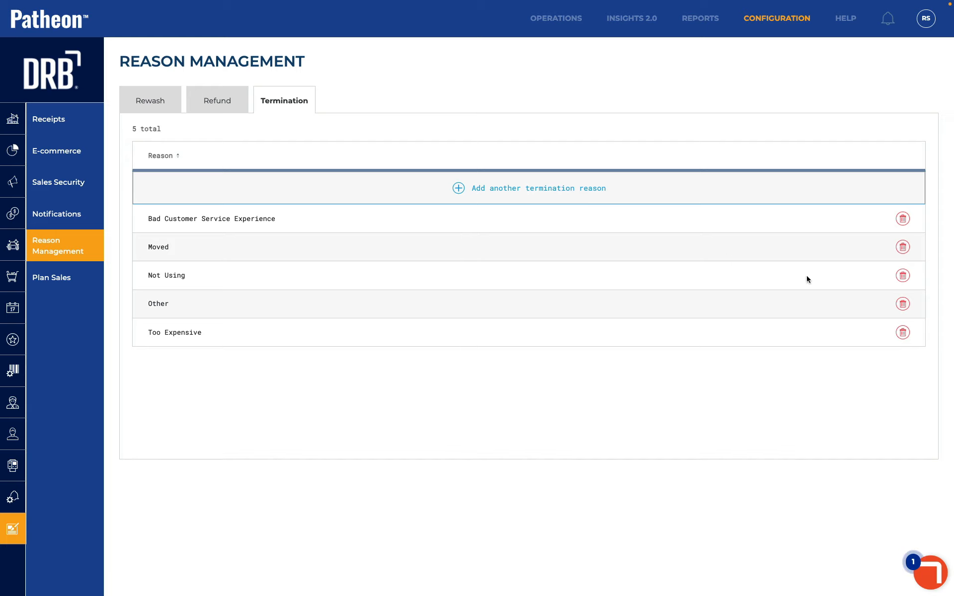
pyautogui.click(903, 304)
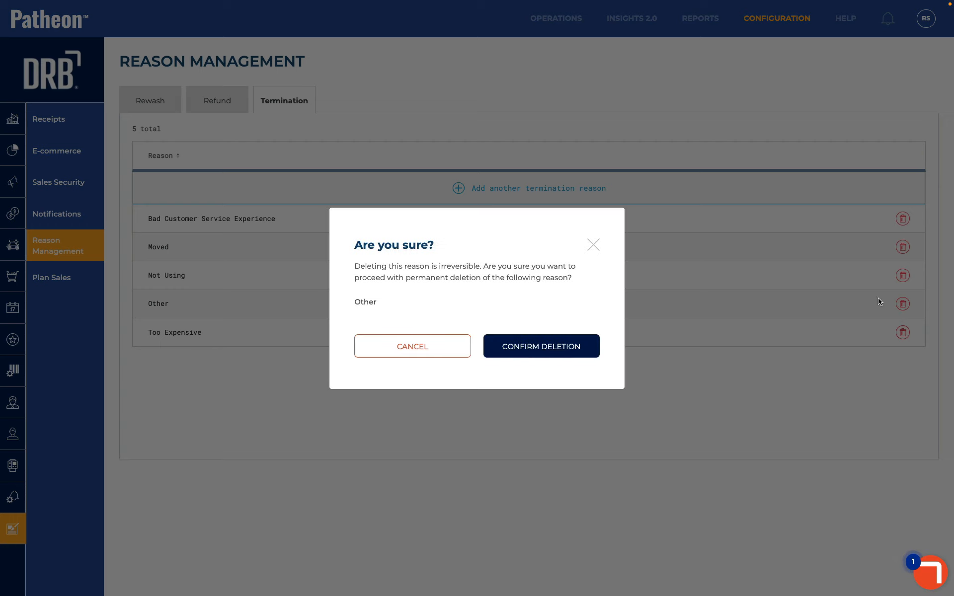
pyautogui.click(549, 351)
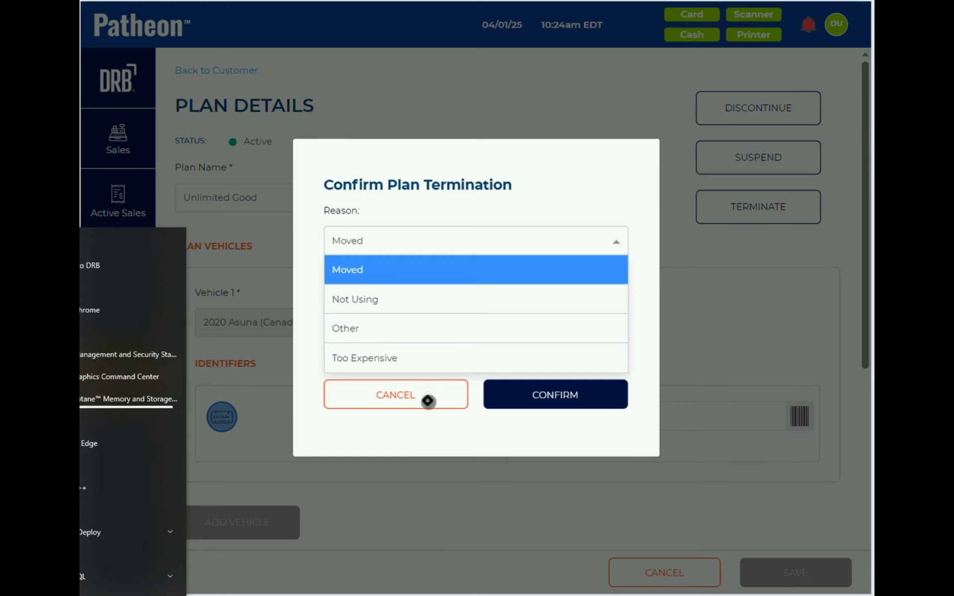
# - Terminate Unlimited Good with reason 'Bad Customer Service Experience' and a $26.68 refund
pyautogui.click(428, 401)
pyautogui.click(751, 207)
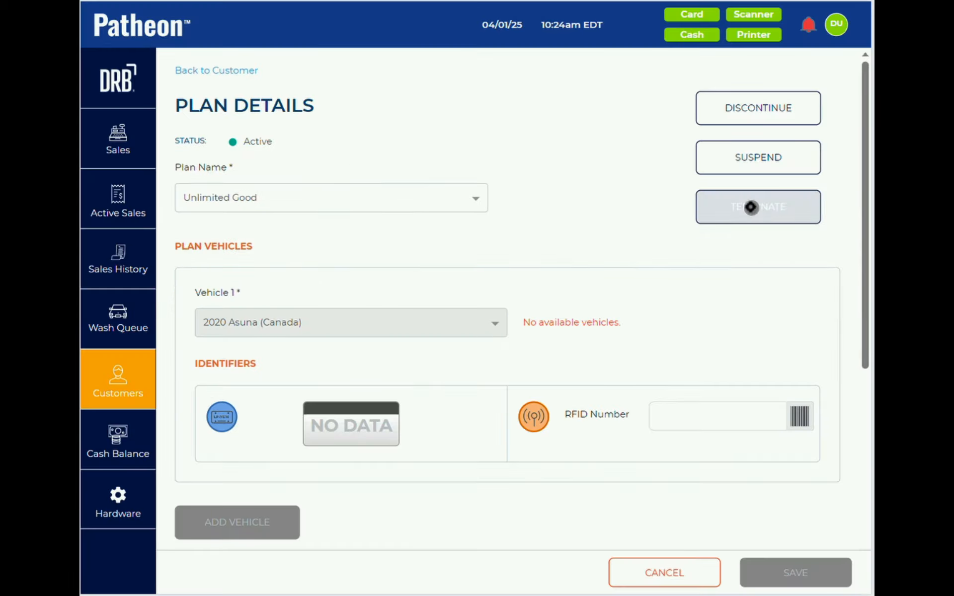
pyautogui.click(492, 248)
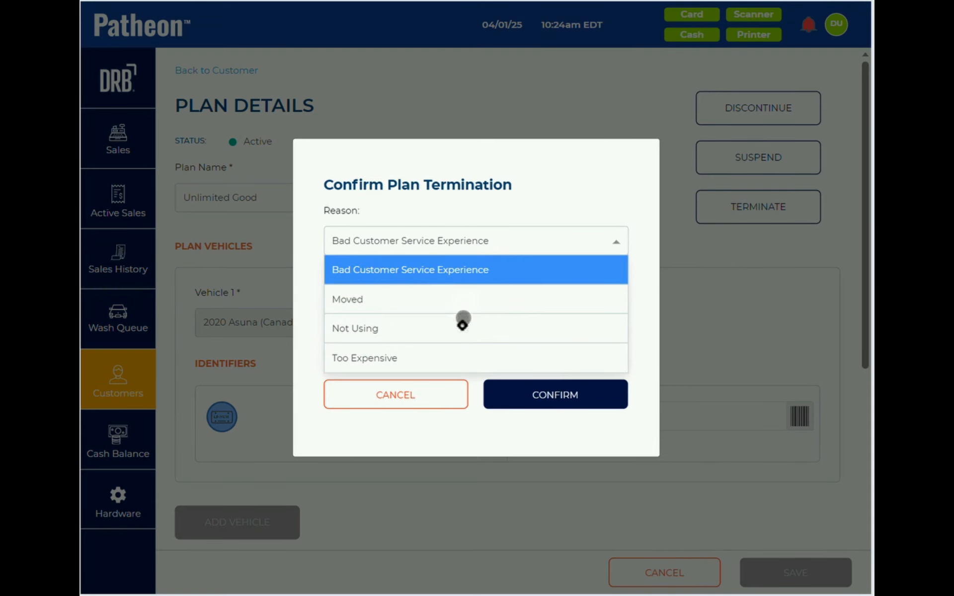
pyautogui.click(455, 271)
pyautogui.click(566, 399)
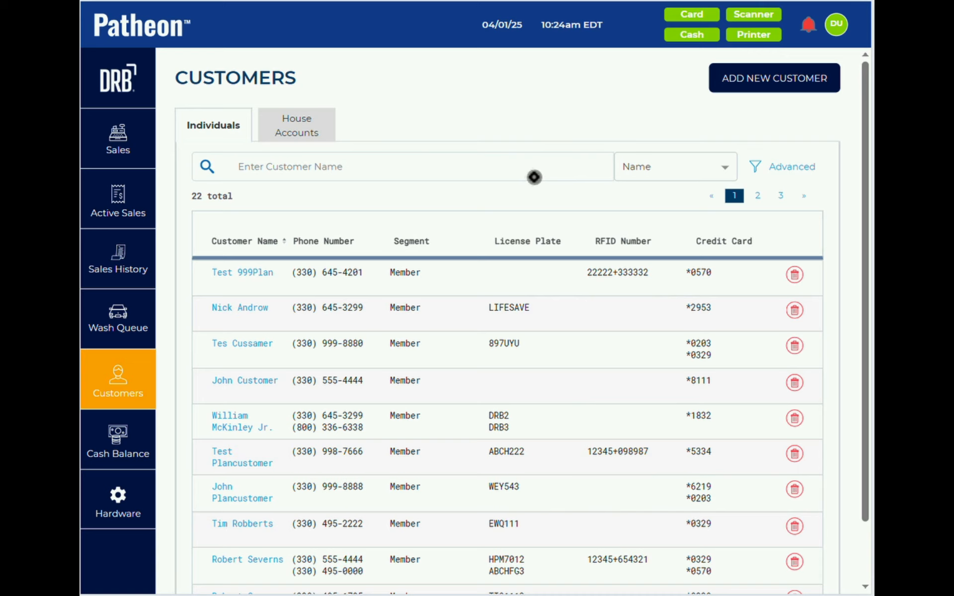
# - Search customers by phone number with '3', then reset the view
pyautogui.click(691, 169)
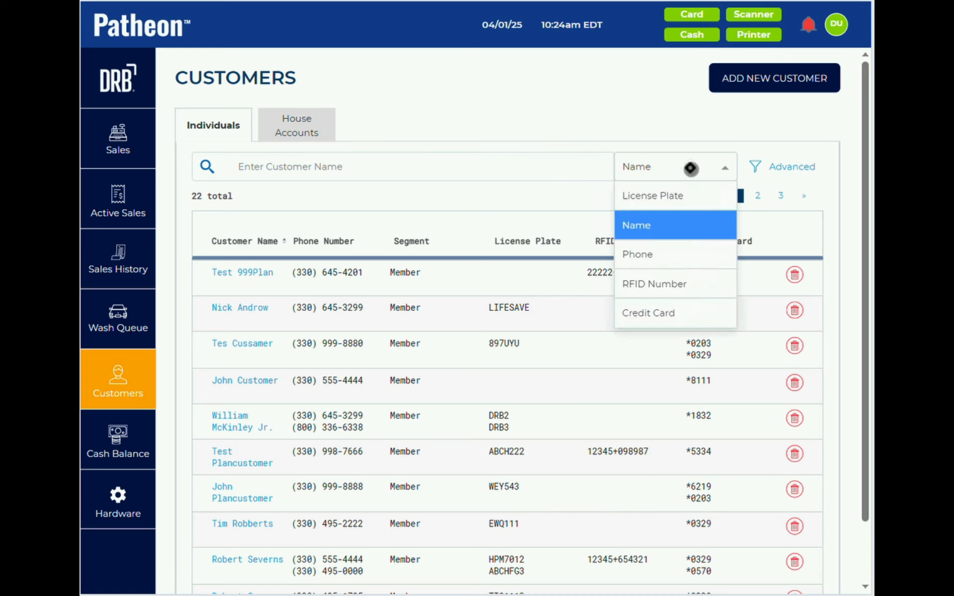
pyautogui.click(671, 254)
pyautogui.click(490, 169)
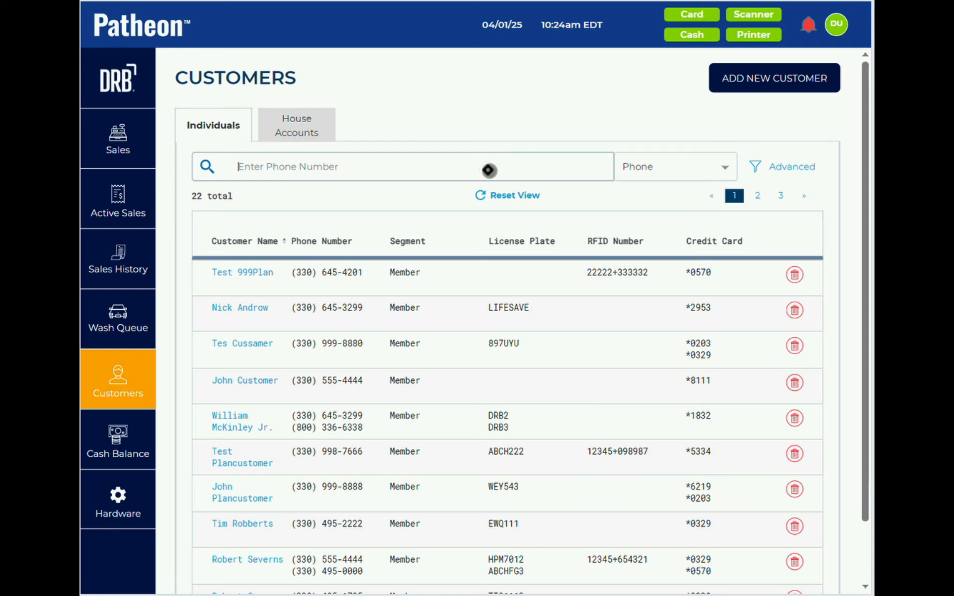
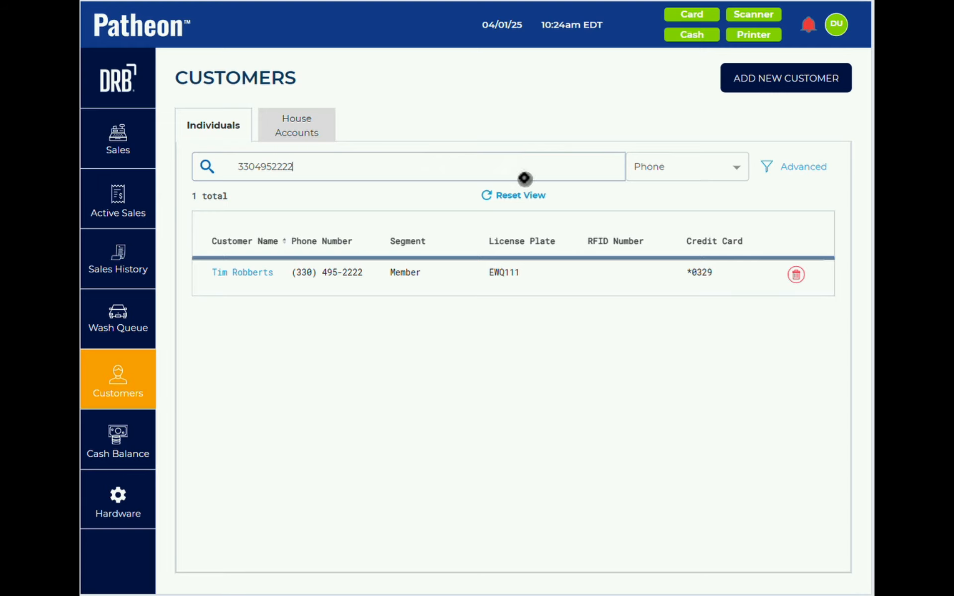
pyautogui.click(524, 195)
# - Search customers by credit card digits '020', then reset the search
pyautogui.click(652, 171)
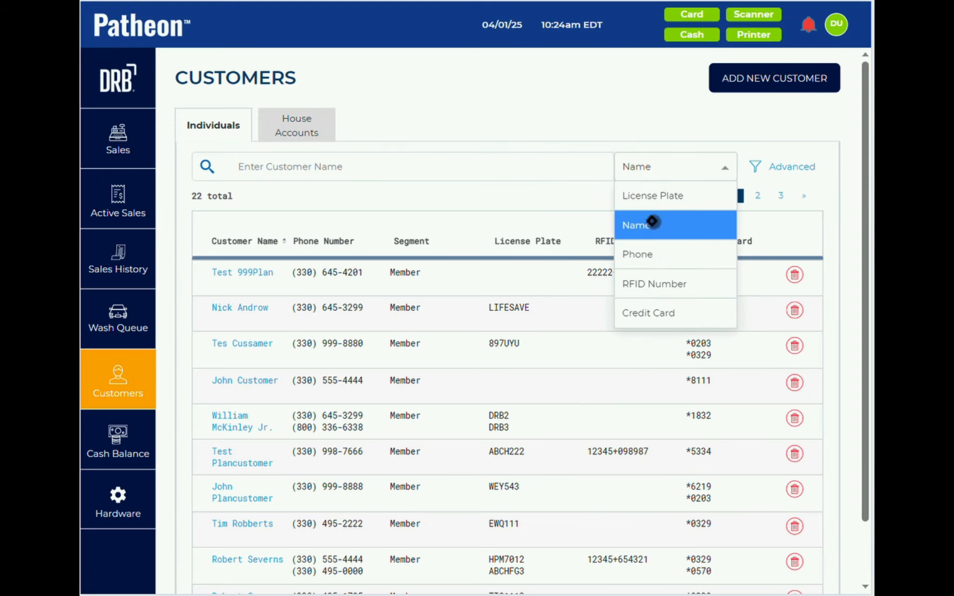
pyautogui.click(649, 313)
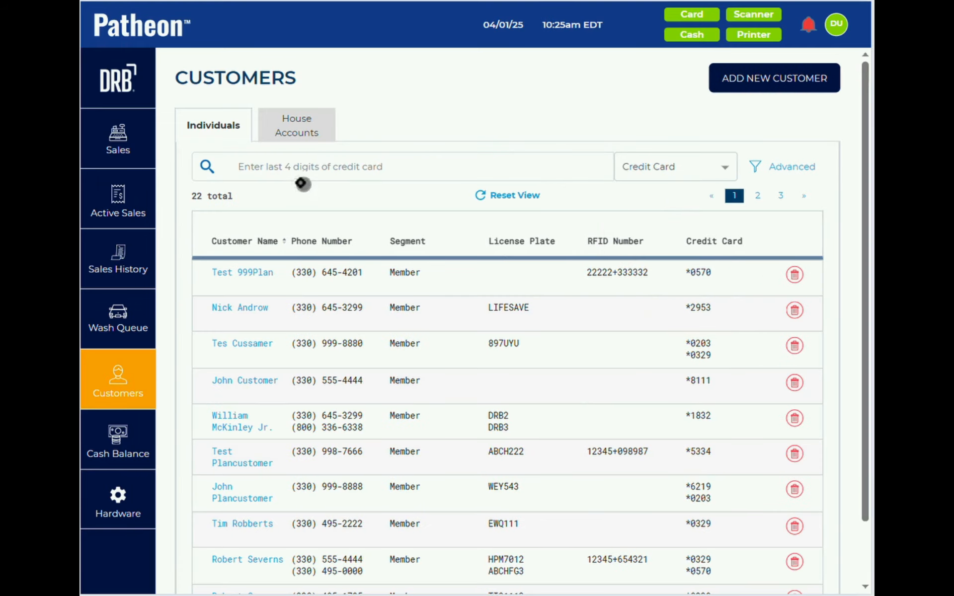
pyautogui.click(294, 169)
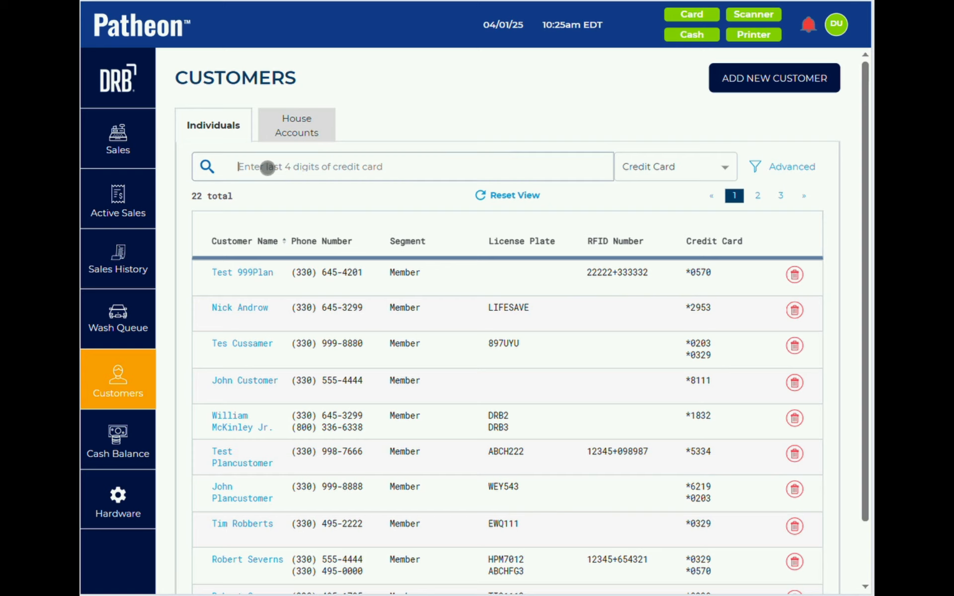
pyautogui.write('020')
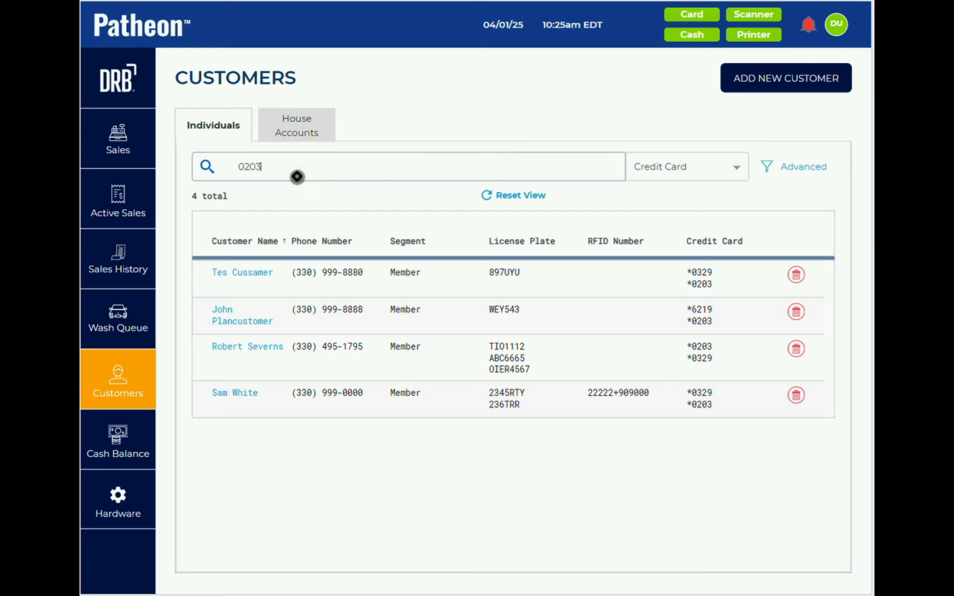
pyautogui.click(507, 195)
# - Search customers by license plate with an edited query 'A', then clear it
pyautogui.click(683, 175)
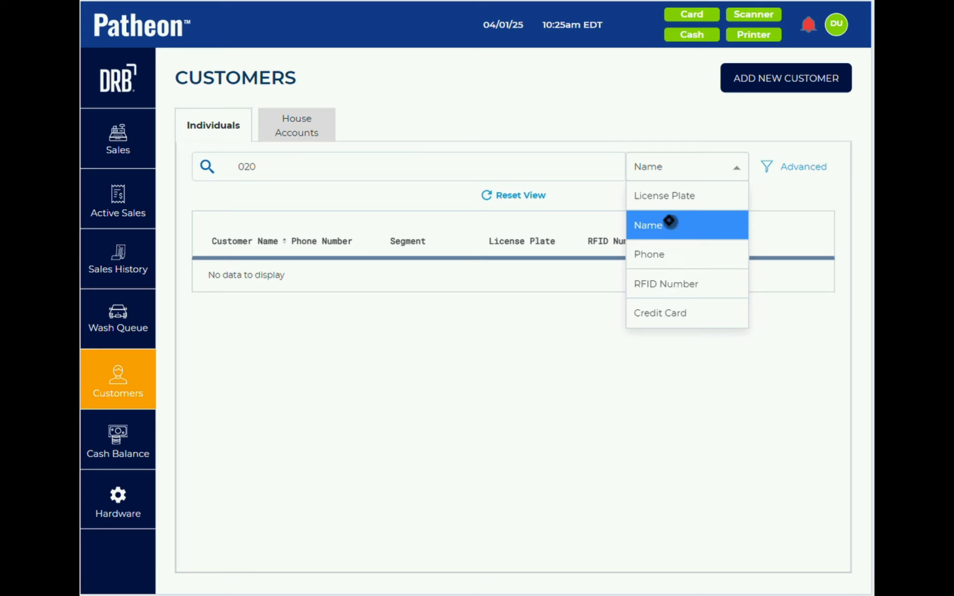
pyautogui.click(666, 198)
pyautogui.click(326, 171)
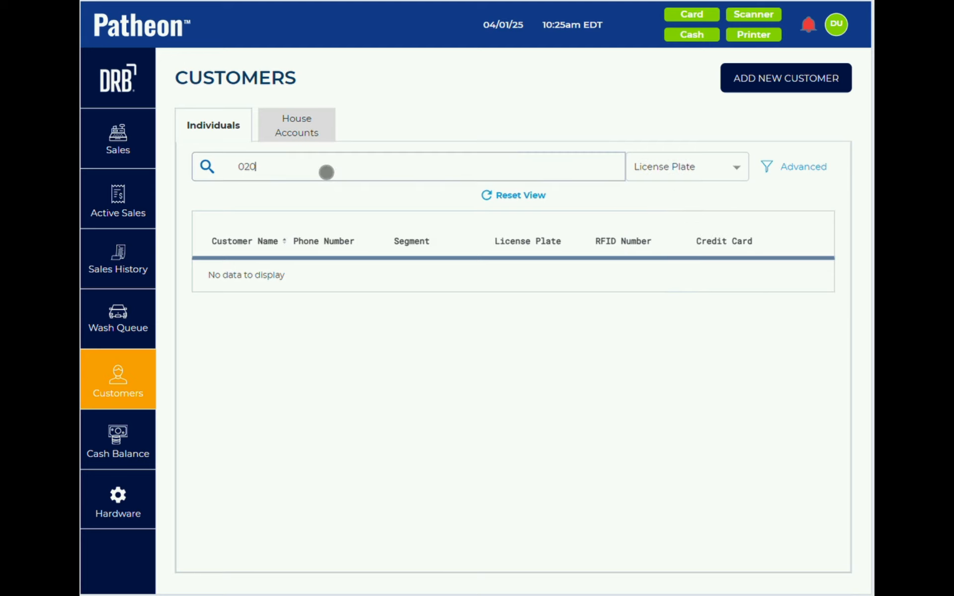
pyautogui.press('BackSpace')
pyautogui.write('ABC1')
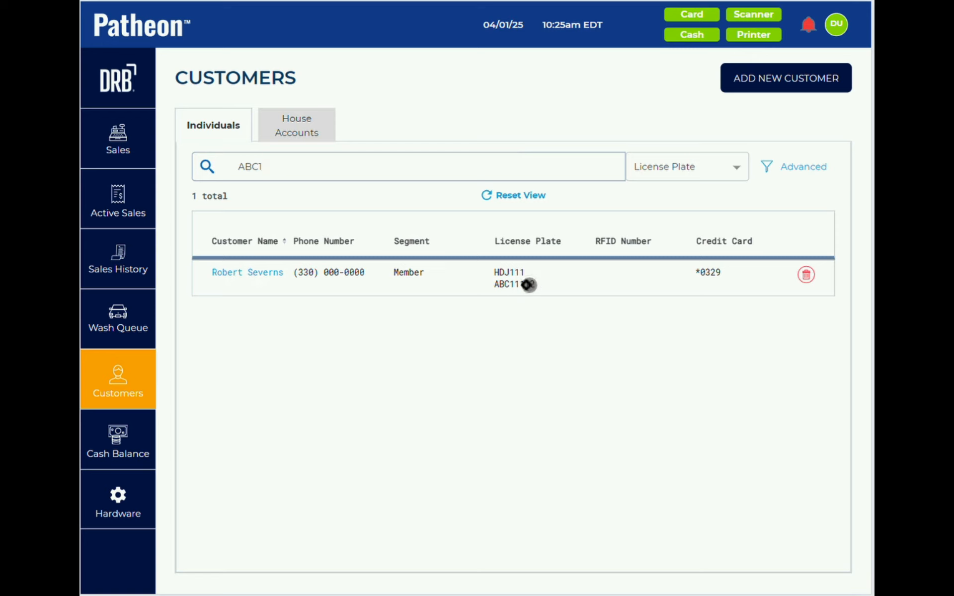
pyautogui.click(509, 196)
# - Search customers by name, first 'm', then 'multi' to find the multi-vehicle customer
pyautogui.click(424, 167)
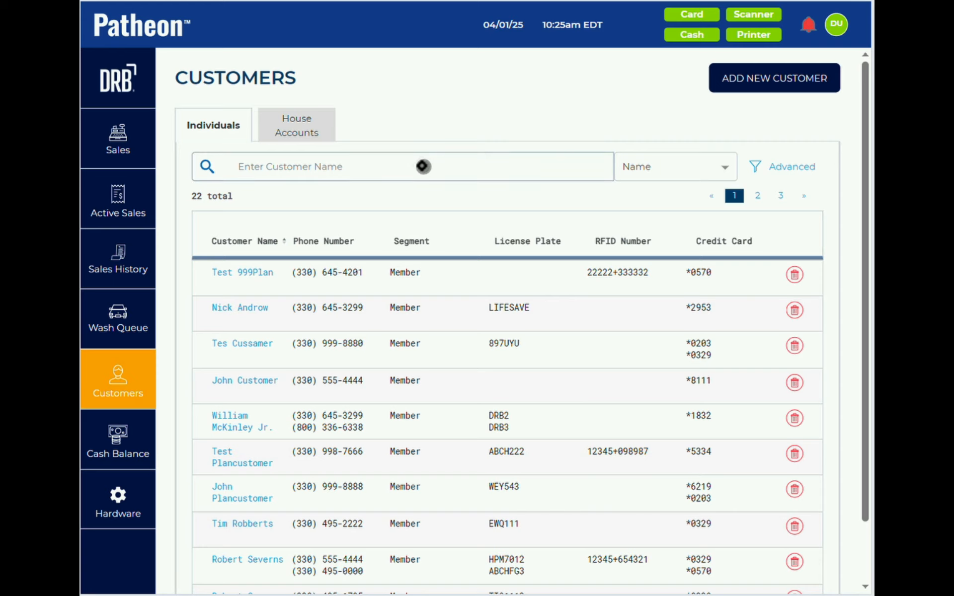
pyautogui.write('mul')
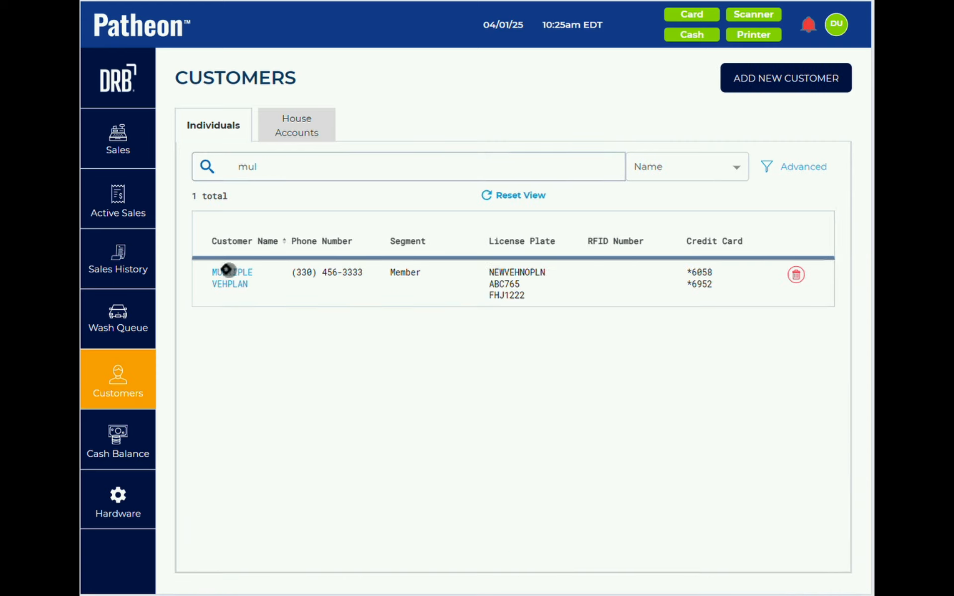
pyautogui.click(534, 197)
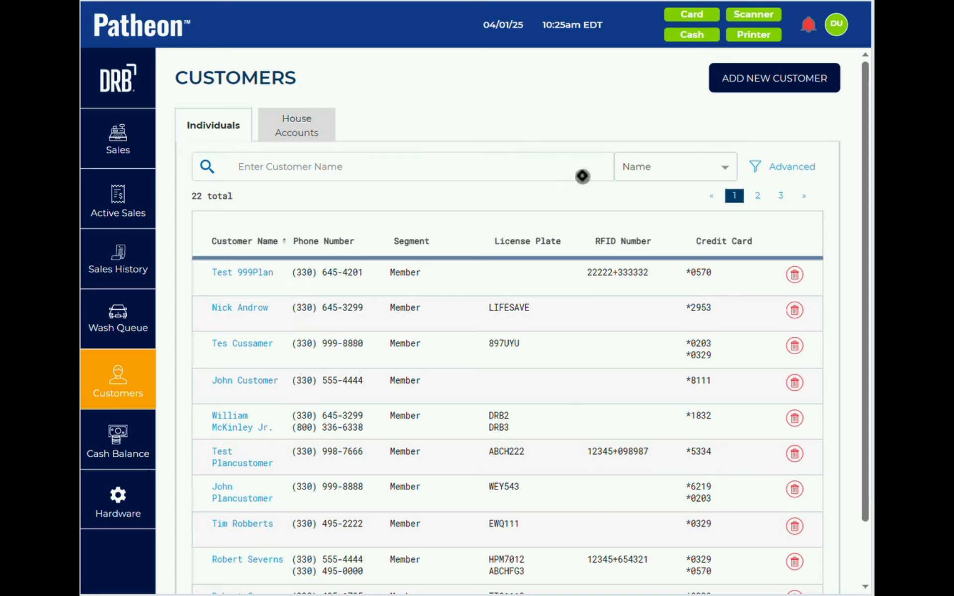
pyautogui.click(630, 168)
pyautogui.click(539, 166)
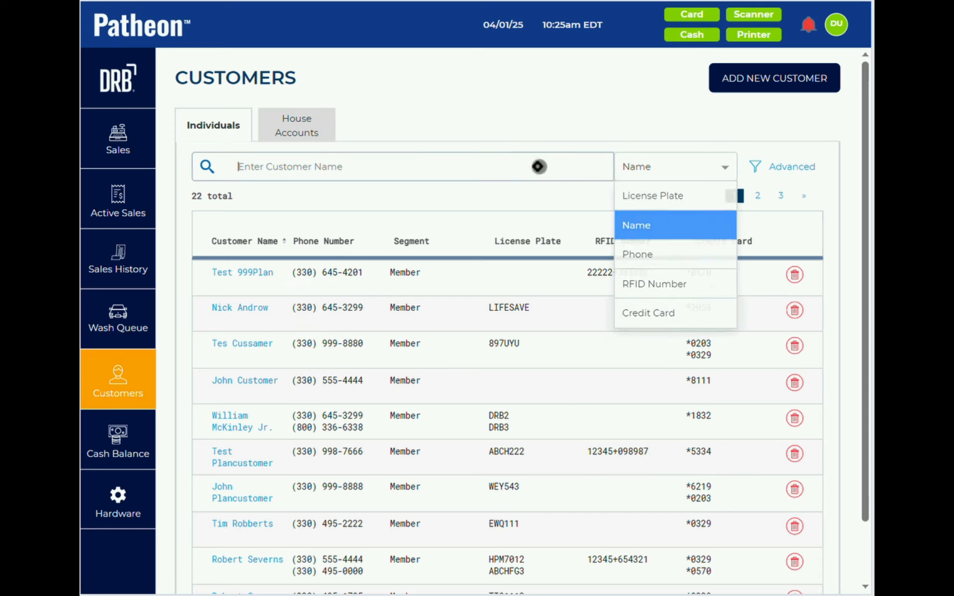
pyautogui.write('multi')
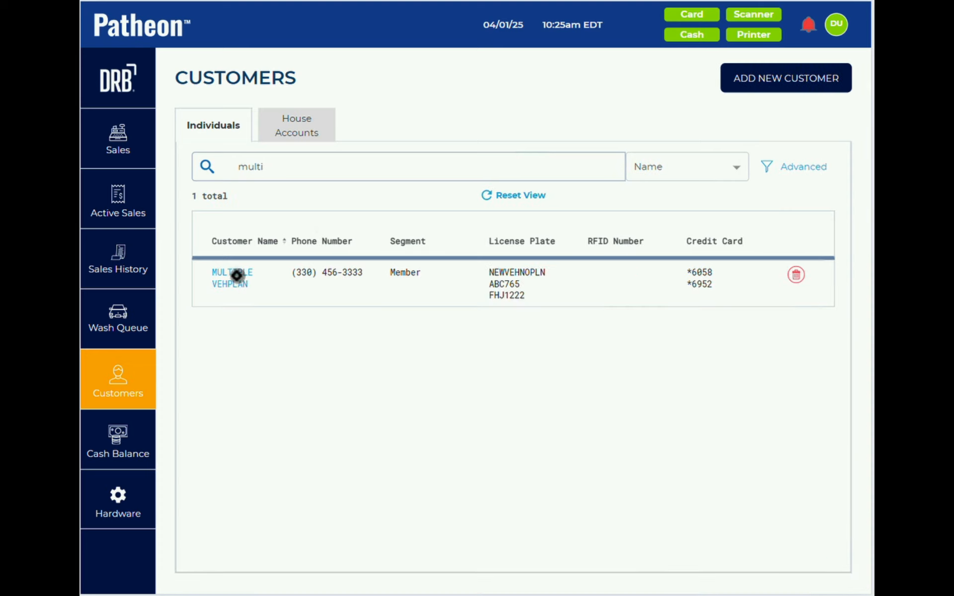
# - Open the multi-vehicle customer and edit Vehicle 1's active Unlimited Best plan
pyautogui.click(236, 275)
pyautogui.scroll(-10, 292, 336)
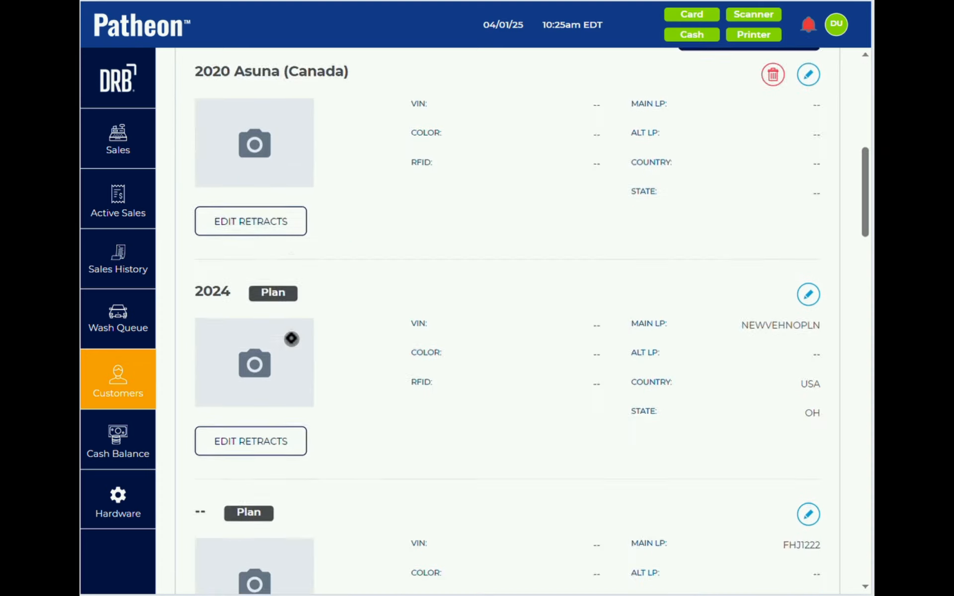
pyautogui.scroll(-15, 291, 339)
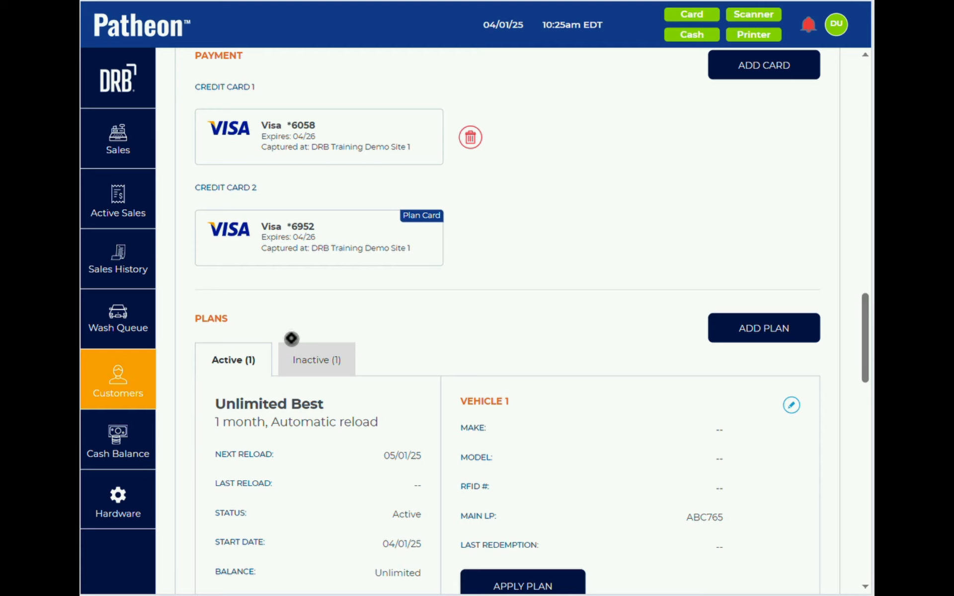
pyautogui.scroll(-3, 292, 338)
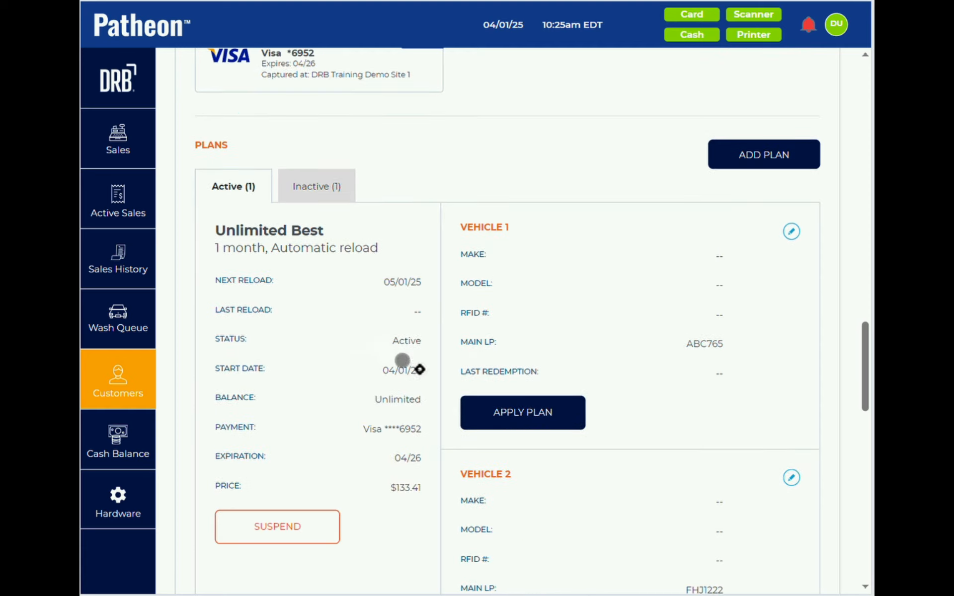
pyautogui.scroll(-7, 570, 333)
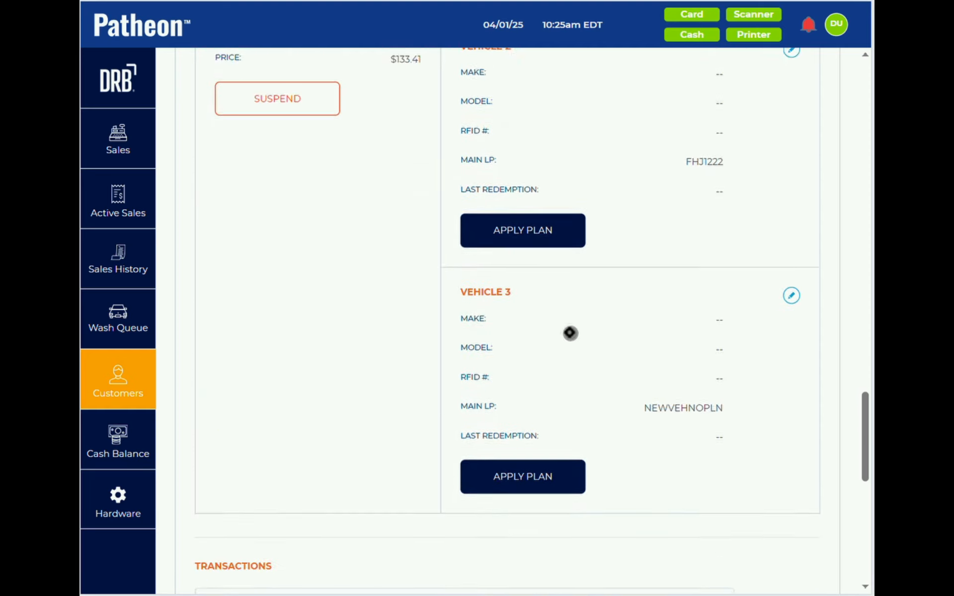
pyautogui.scroll(-3, 570, 333)
pyautogui.scroll(10, 570, 333)
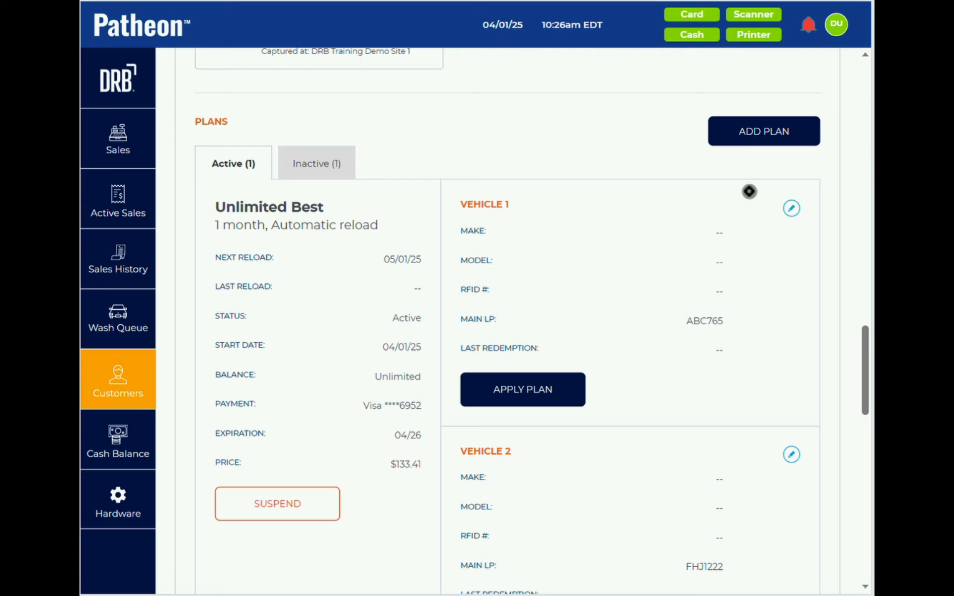
pyautogui.click(791, 213)
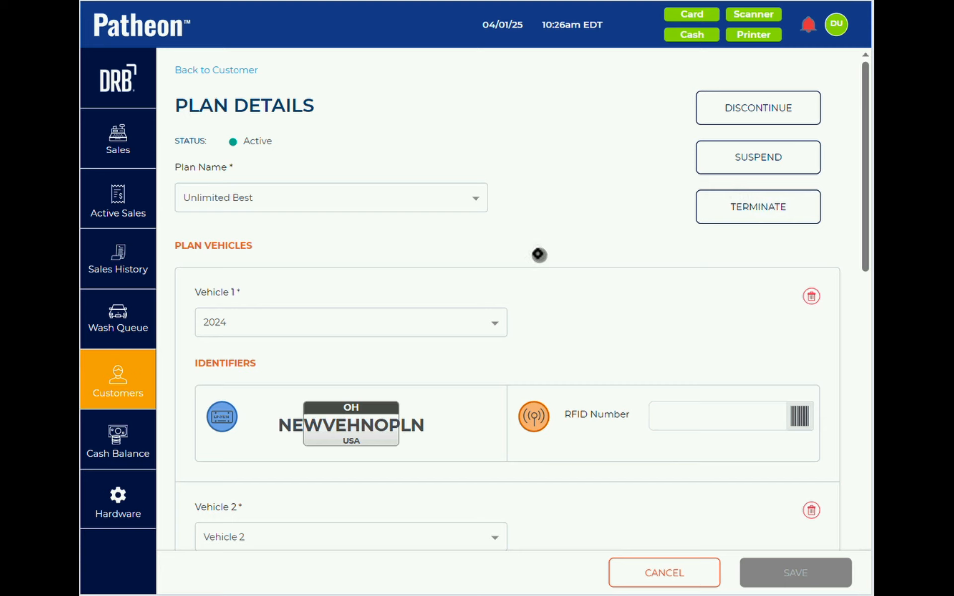
# - Switch the plan to Unlimited Better, accept the terms, save, and refund $32.03 to credit
pyautogui.click(395, 203)
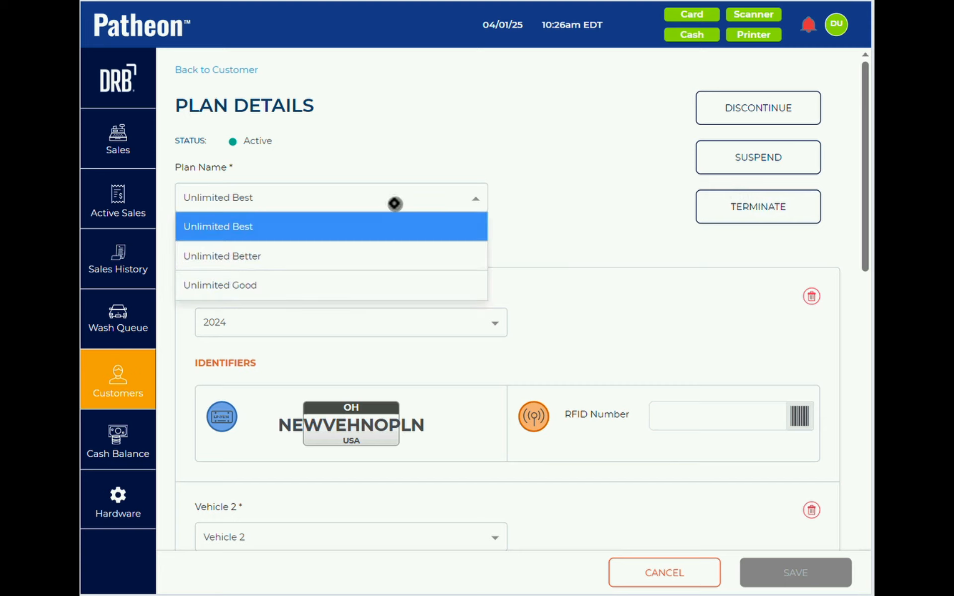
pyautogui.click(373, 254)
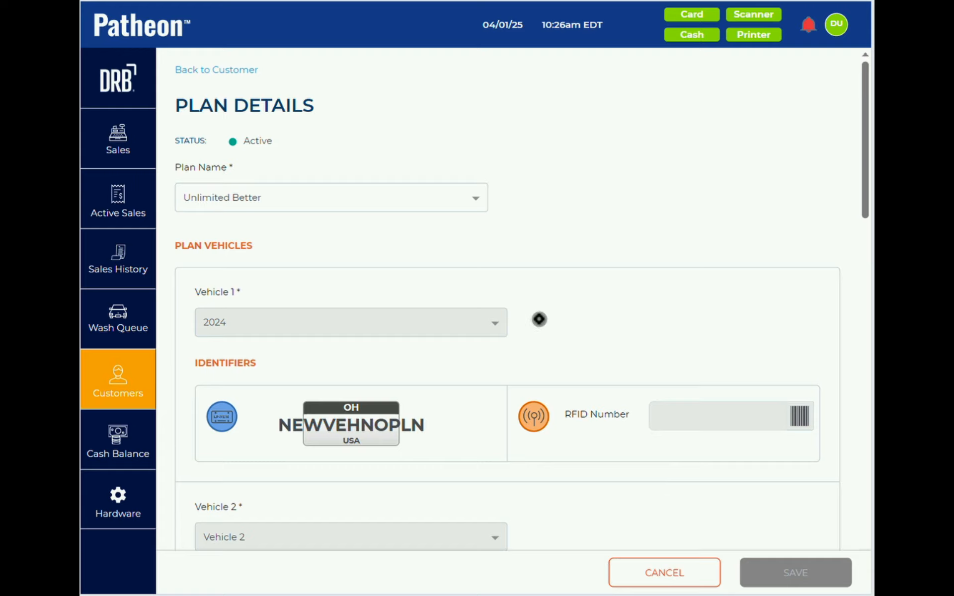
pyautogui.scroll(-10, 539, 319)
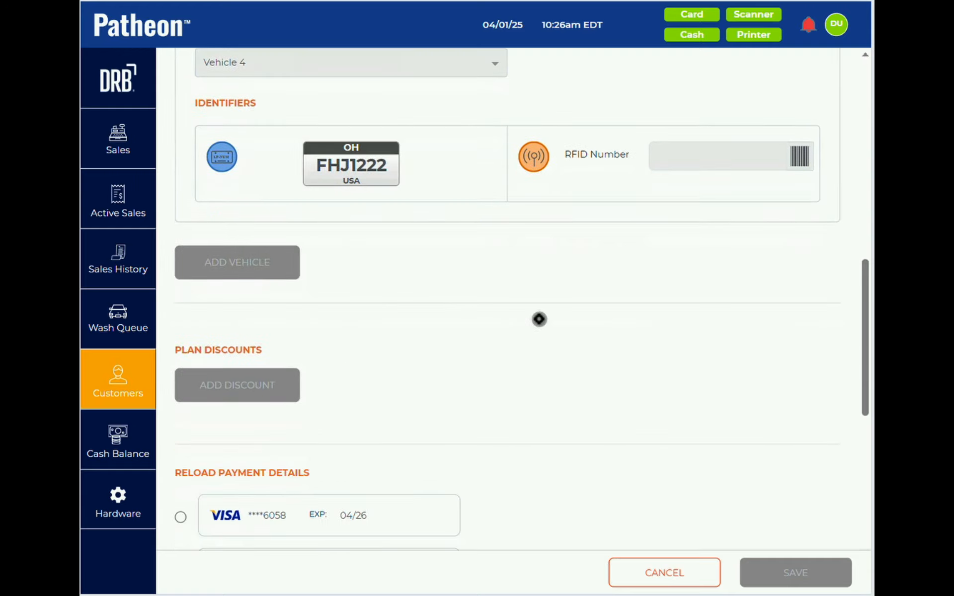
pyautogui.scroll(-8, 539, 319)
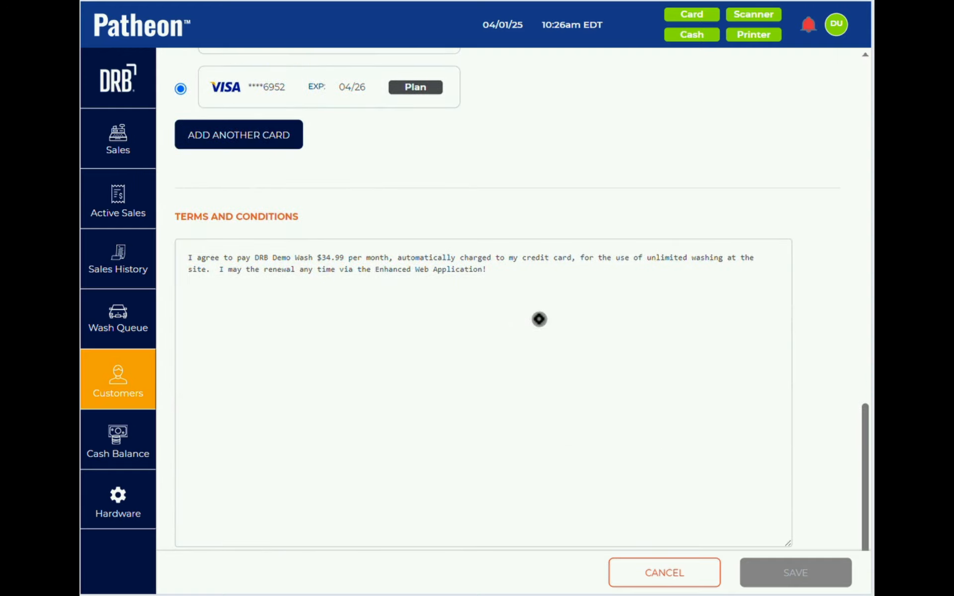
pyautogui.scroll(-2, 539, 319)
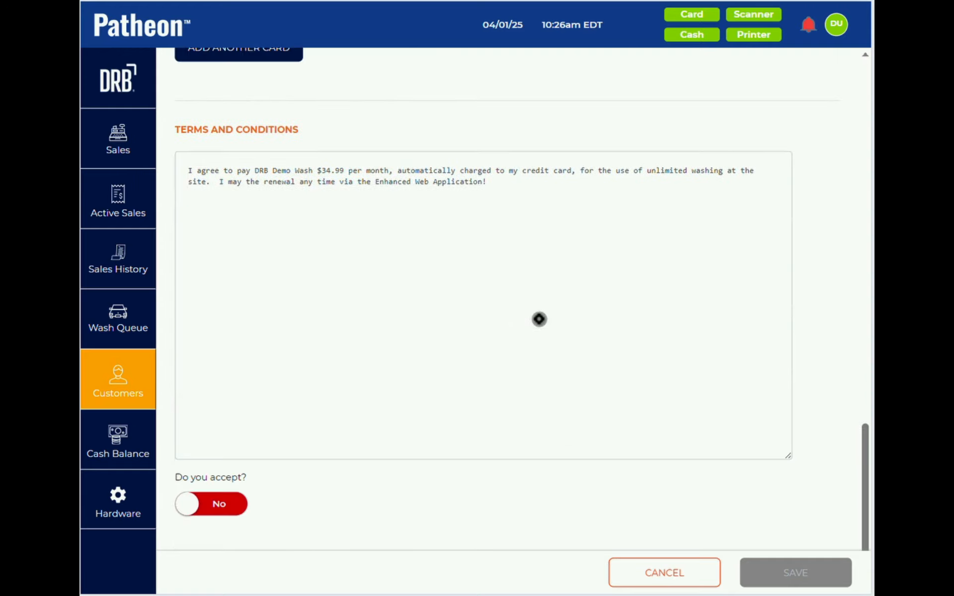
pyautogui.click(218, 505)
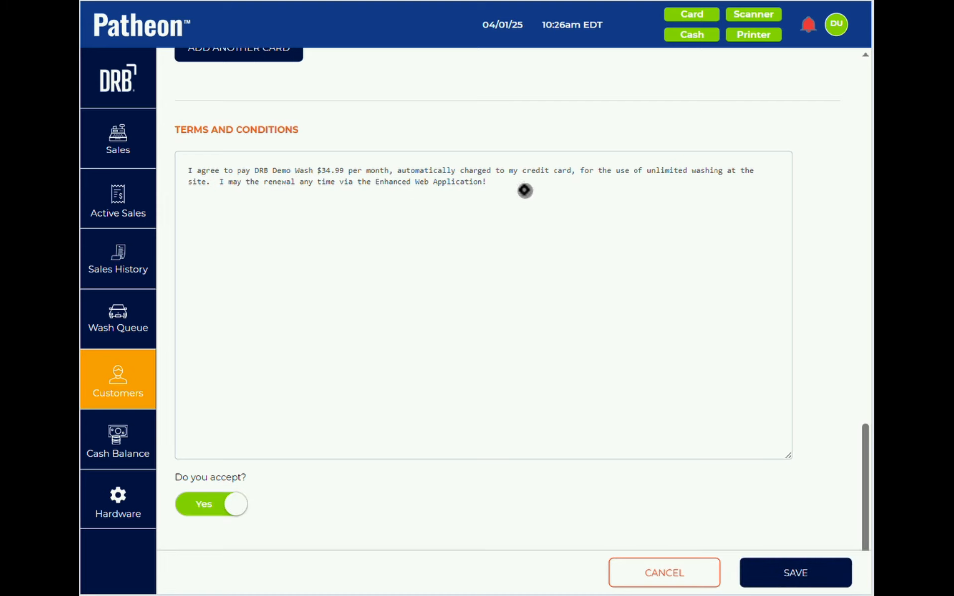
pyautogui.click(800, 572)
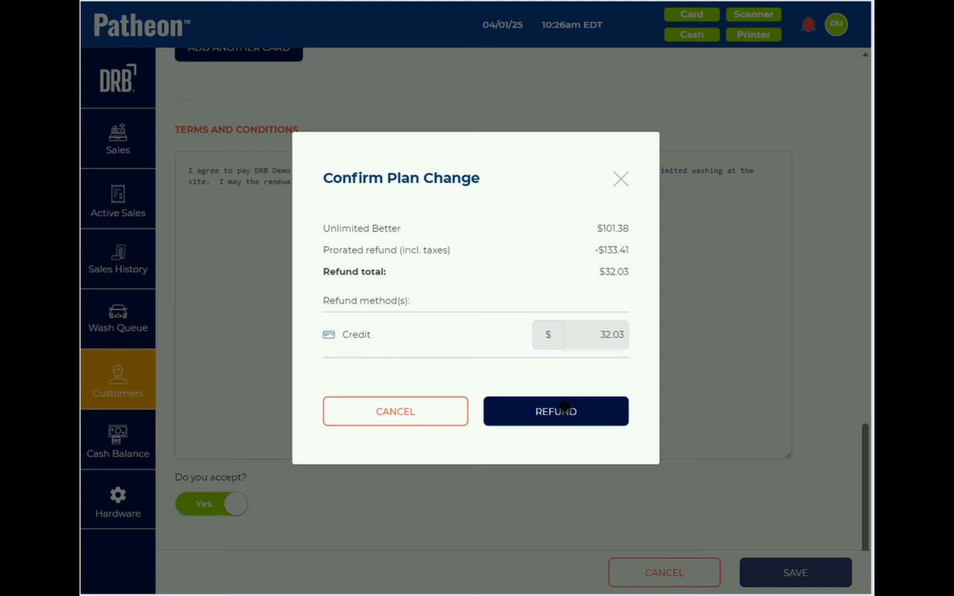
pyautogui.click(553, 412)
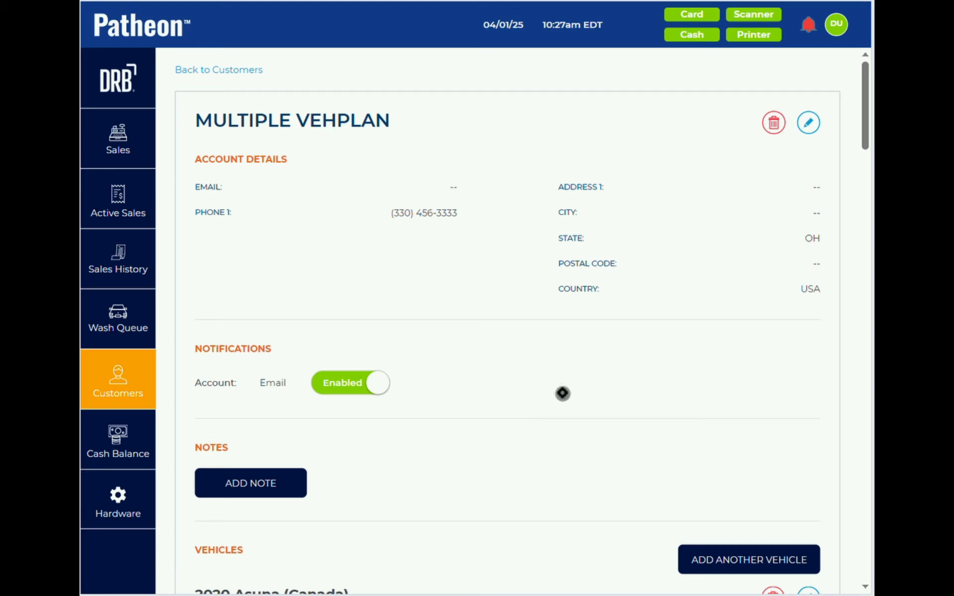
pyautogui.scroll(-15, 563, 393)
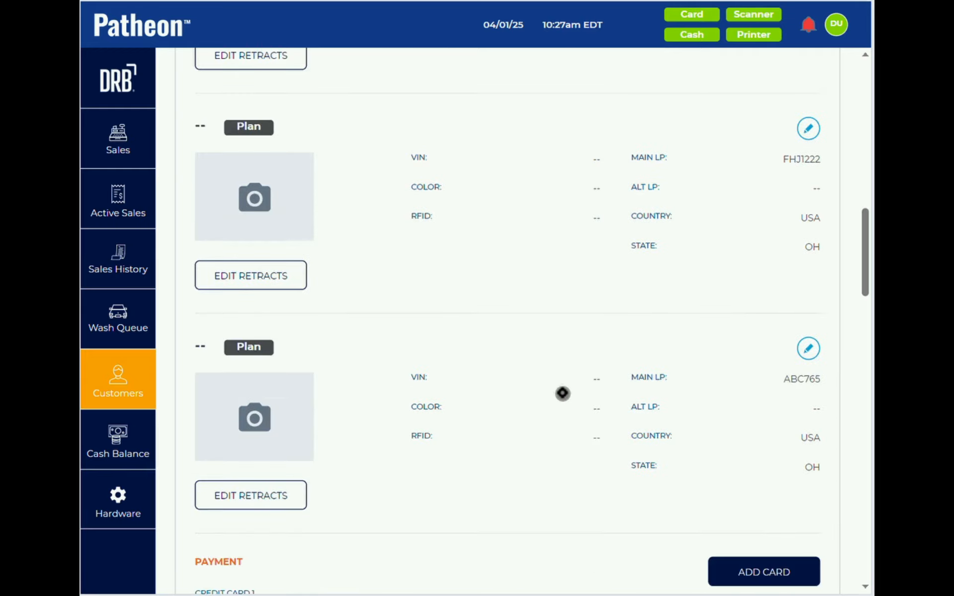
pyautogui.scroll(-15, 563, 394)
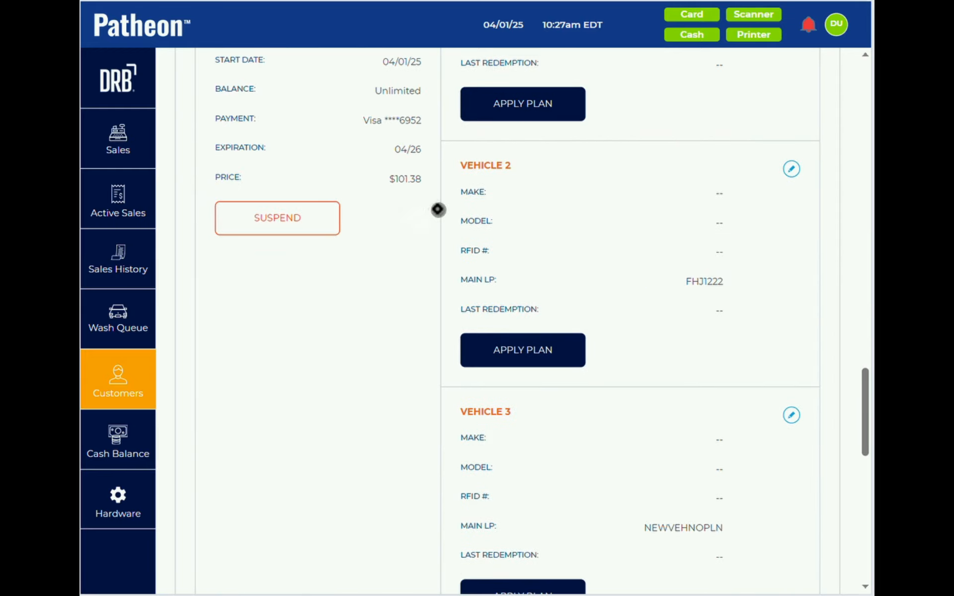
pyautogui.scroll(3, 437, 210)
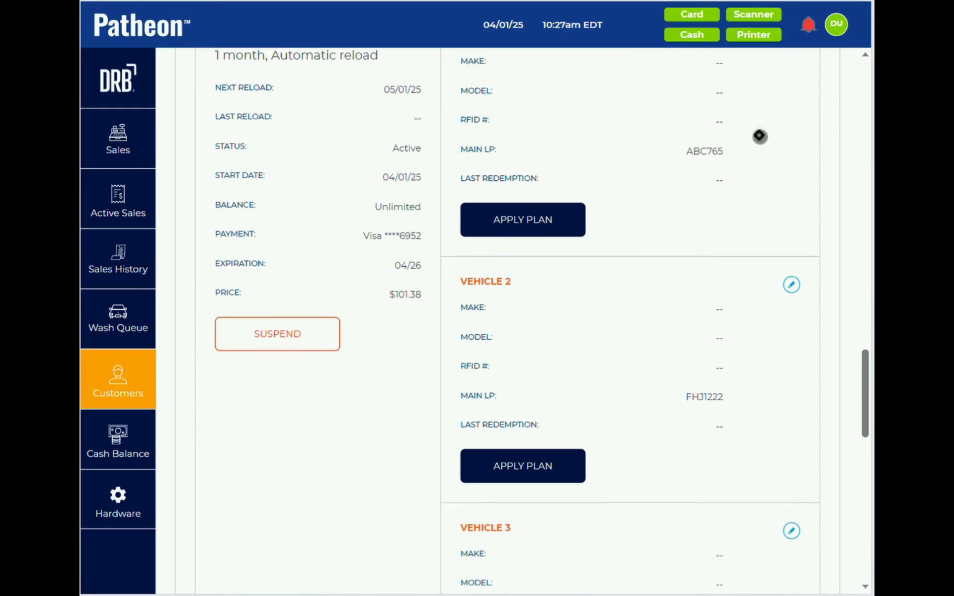
pyautogui.scroll(10, 759, 136)
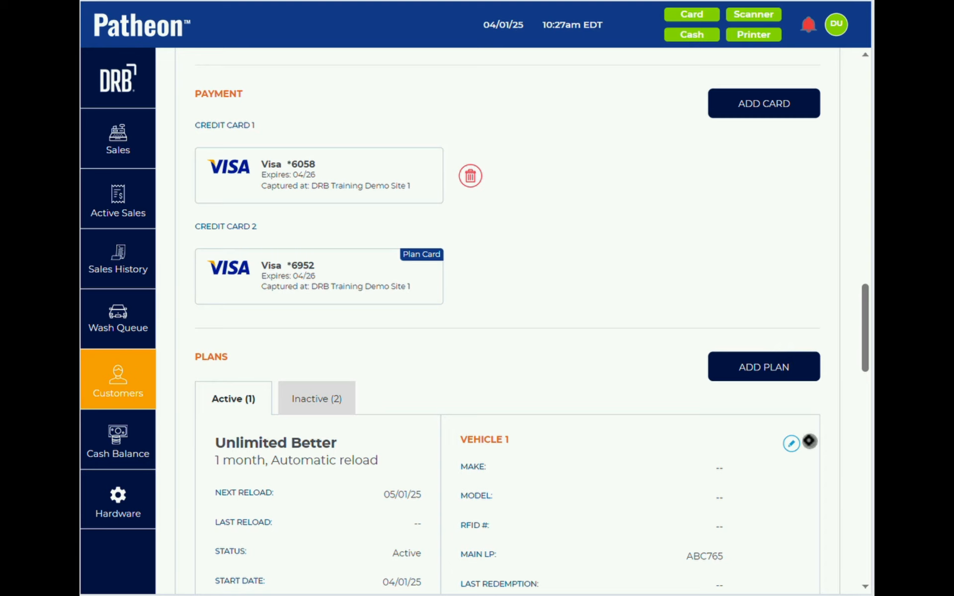
# - Change Vehicle 1's plan back to Unlimited Best, accept terms, save, and cart the $32.03 charge
pyautogui.click(791, 444)
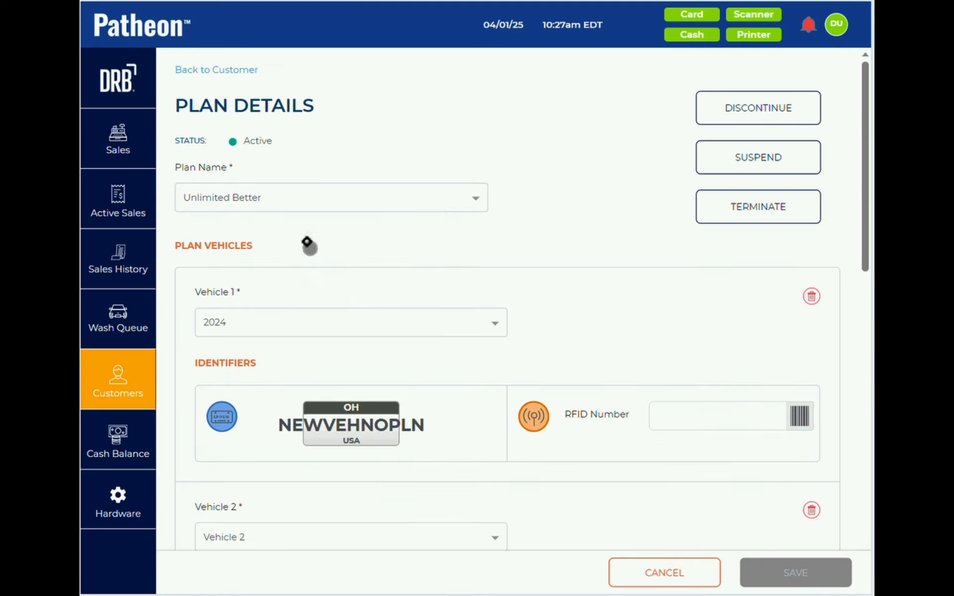
pyautogui.click(291, 197)
pyautogui.click(284, 232)
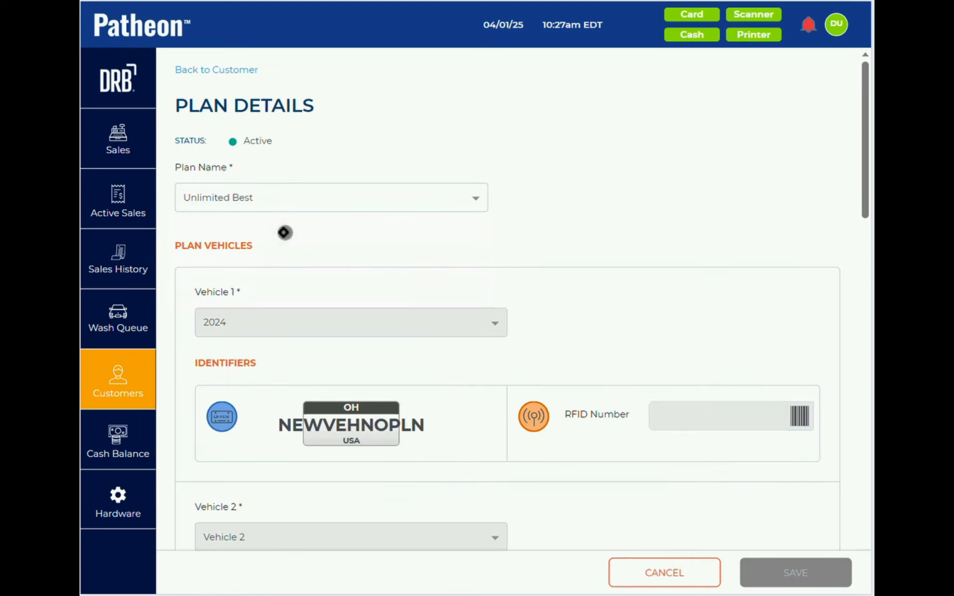
pyautogui.scroll(-20, 601, 446)
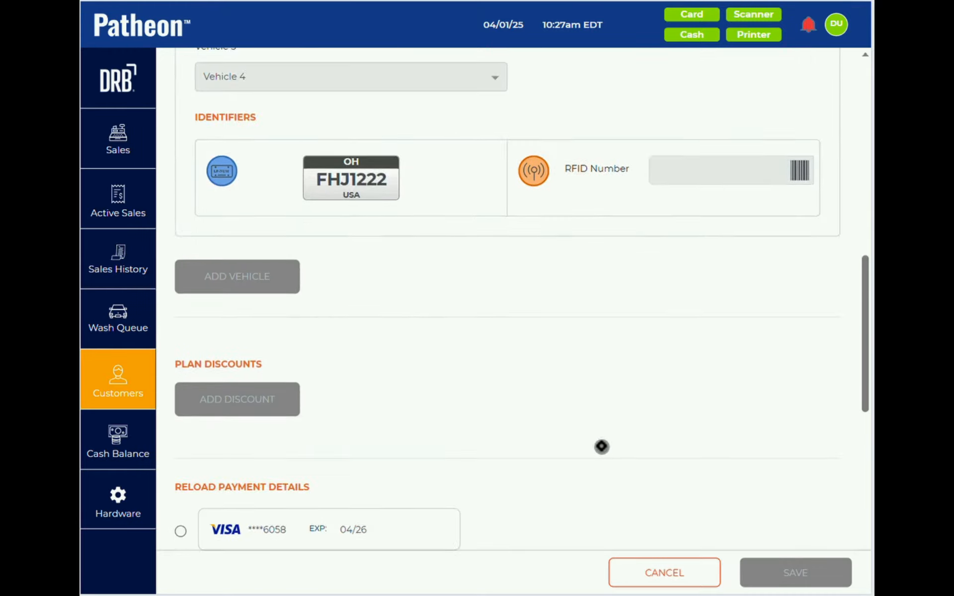
pyautogui.scroll(-4, 601, 446)
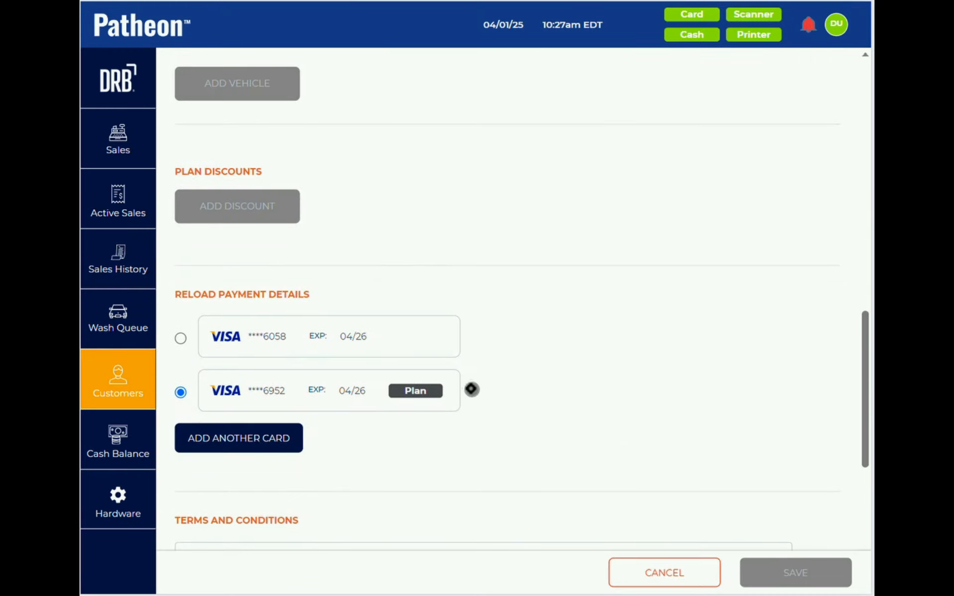
pyautogui.scroll(-8, 471, 389)
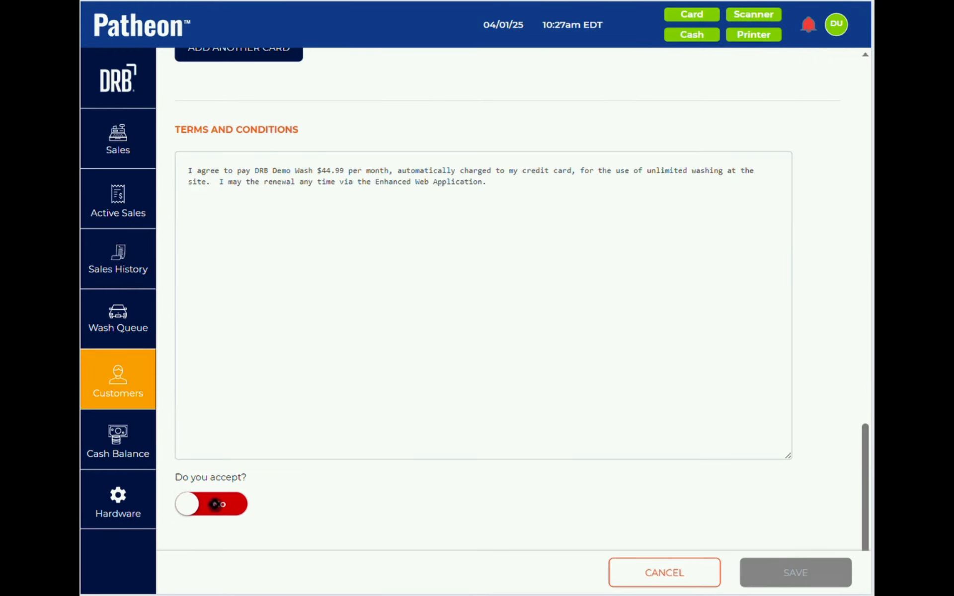
pyautogui.click(215, 505)
pyautogui.click(782, 576)
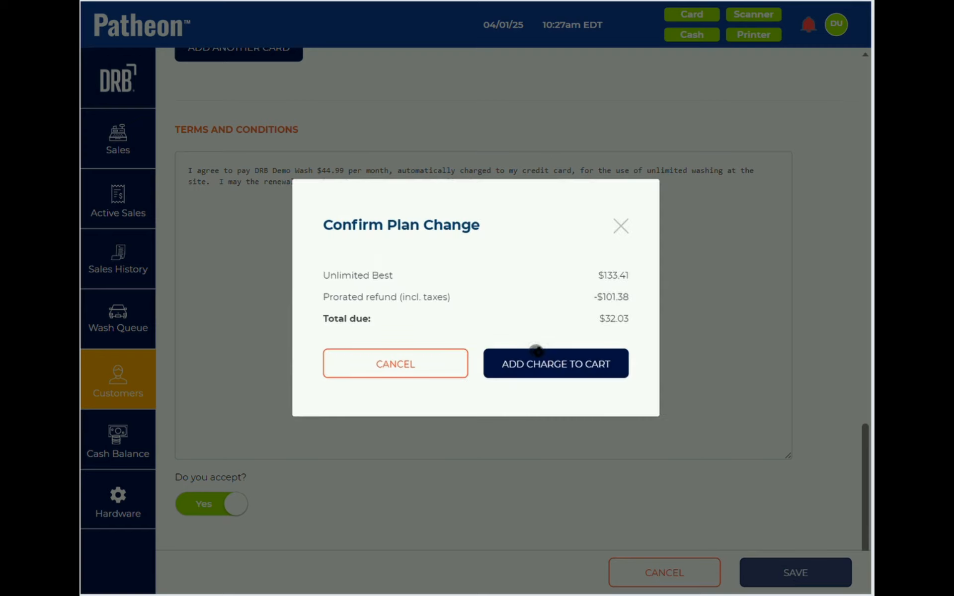
pyautogui.click(573, 366)
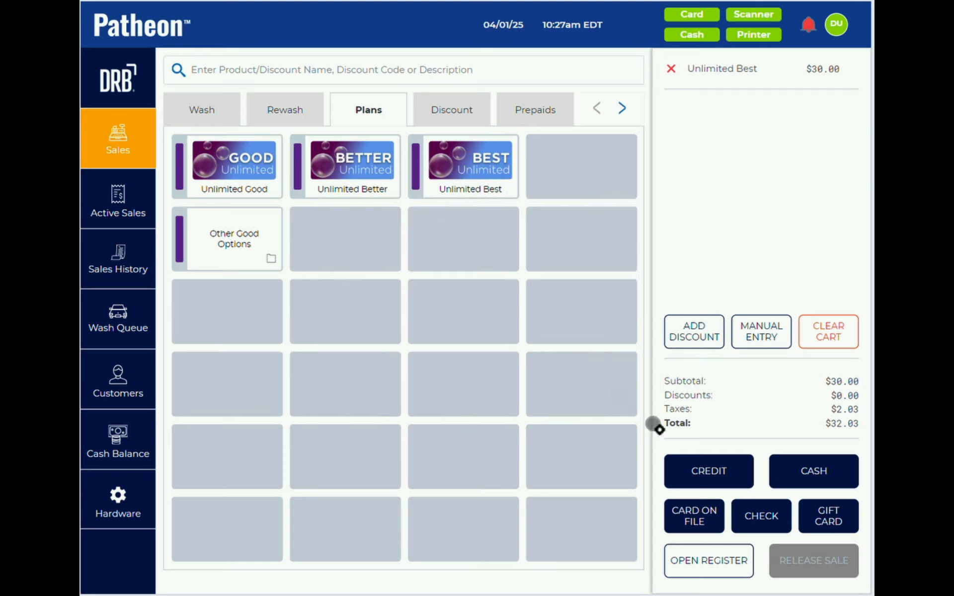
# - Pay the $32.03 cart with the customer's Visa card on file
pyautogui.click(696, 515)
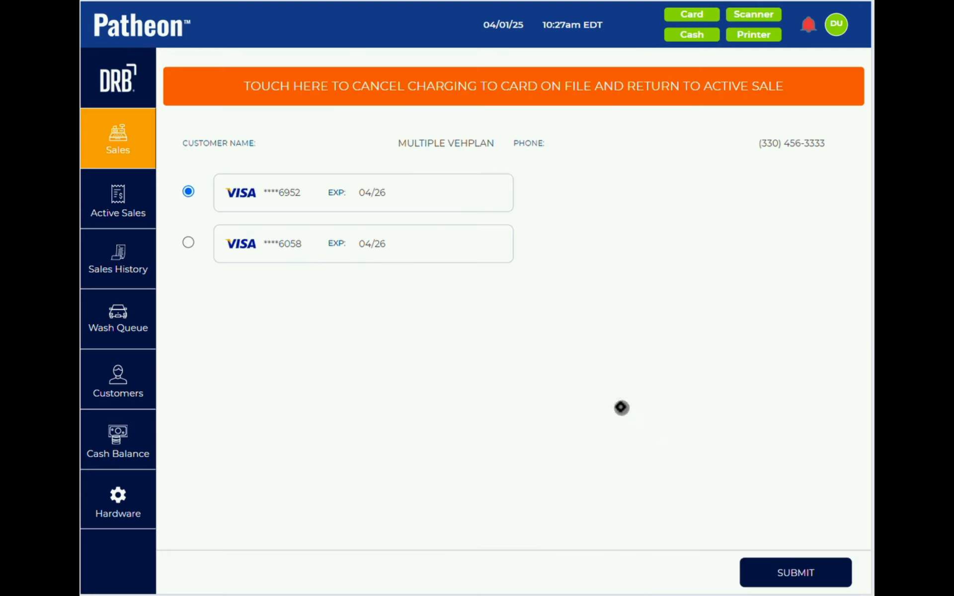
pyautogui.click(816, 574)
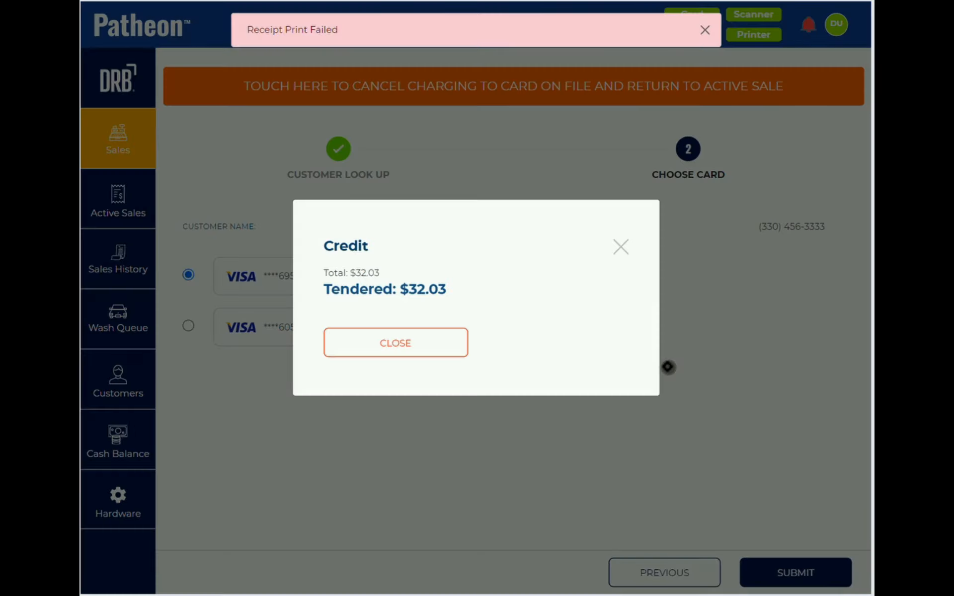
pyautogui.click(417, 342)
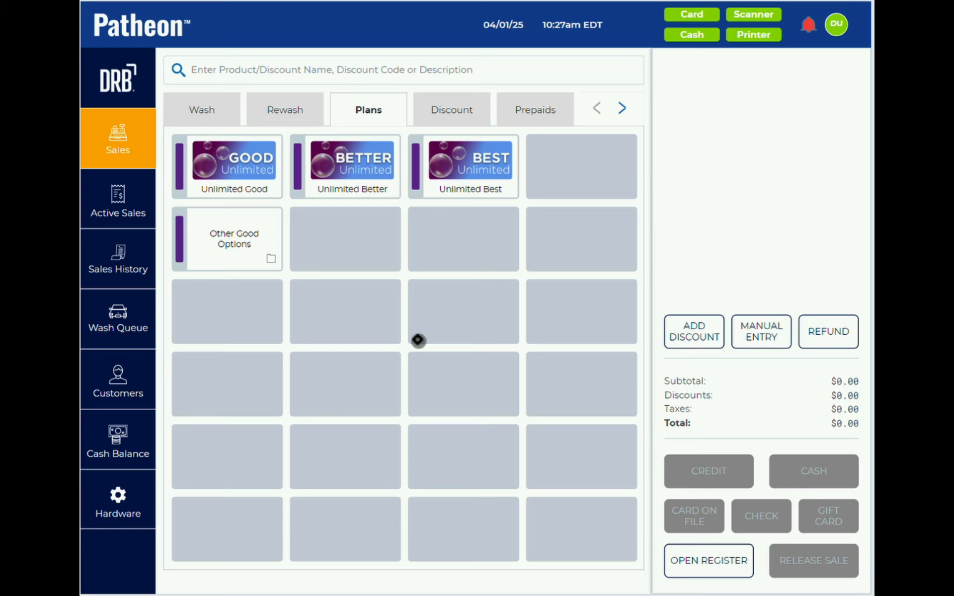
# - Go back to the customer list, reset the search, and open the Test 999Plan customer
pyautogui.click(139, 360)
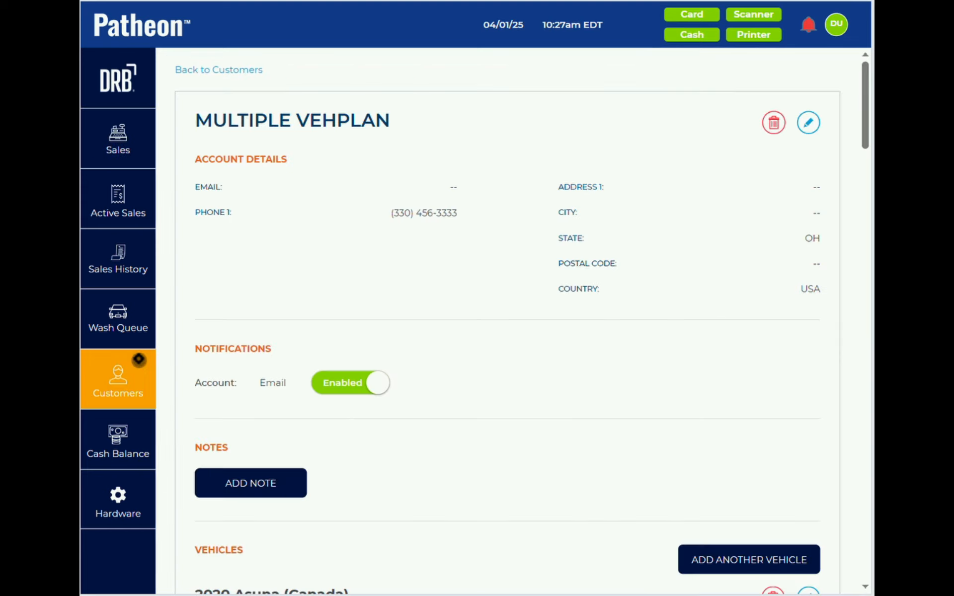
pyautogui.scroll(-10, 401, 388)
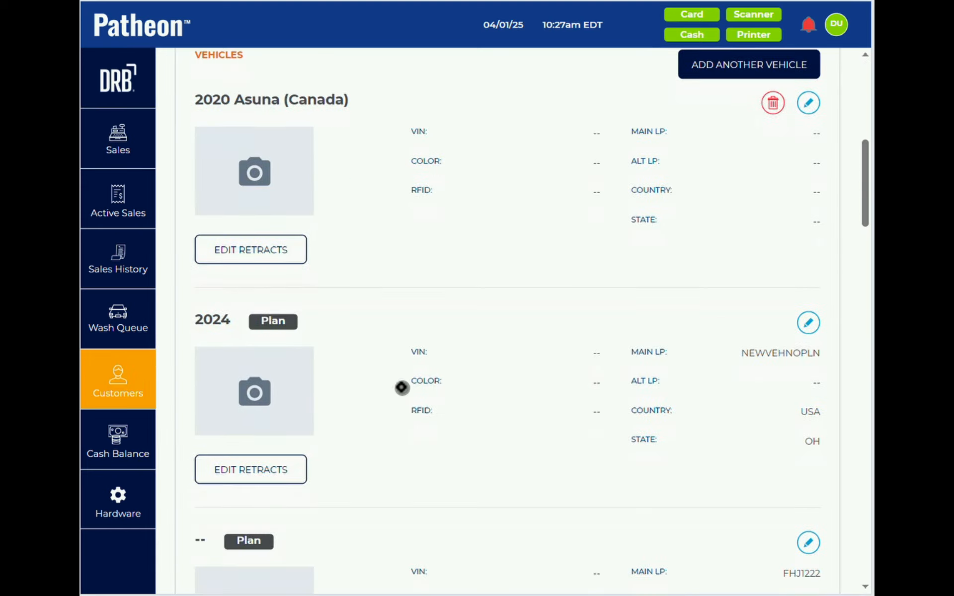
pyautogui.scroll(-10, 402, 388)
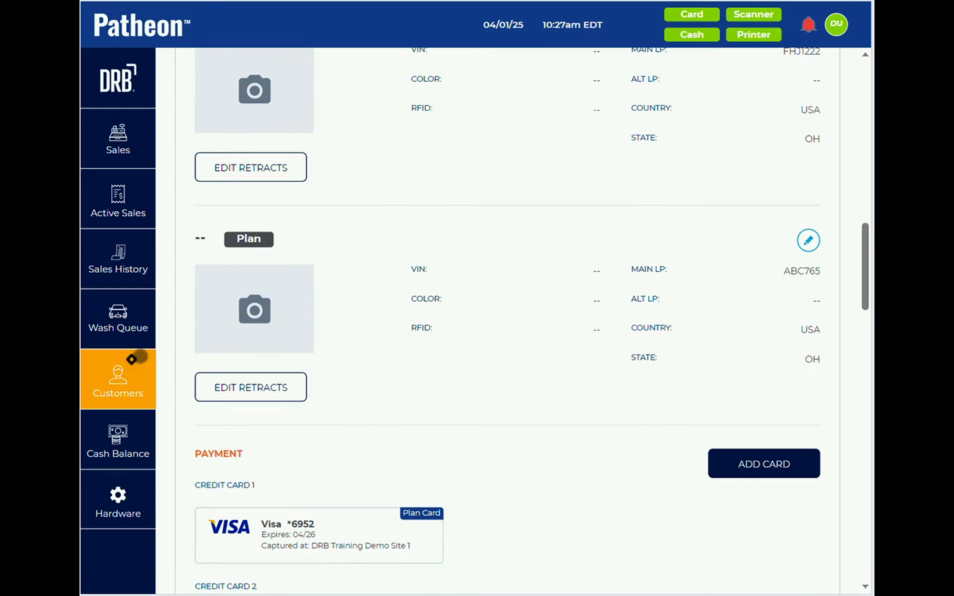
pyautogui.click(118, 379)
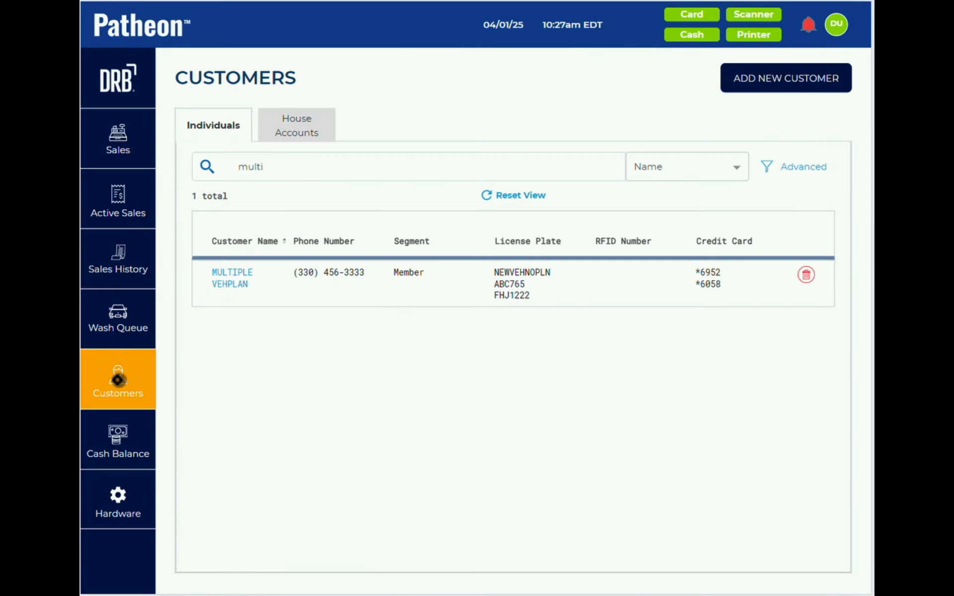
pyautogui.click(531, 201)
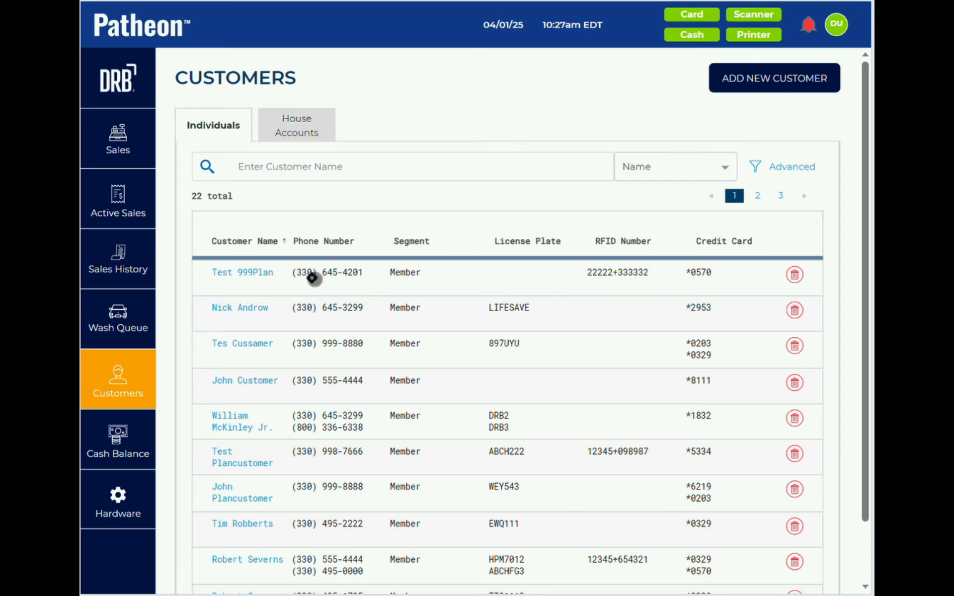
pyautogui.click(246, 273)
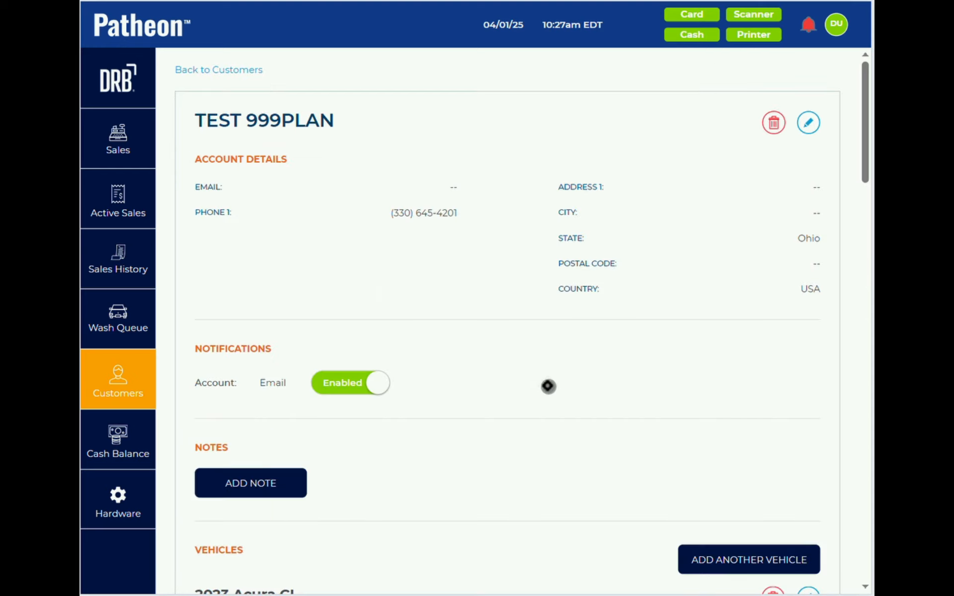
pyautogui.scroll(-3, 548, 386)
pyautogui.scroll(-14, 548, 386)
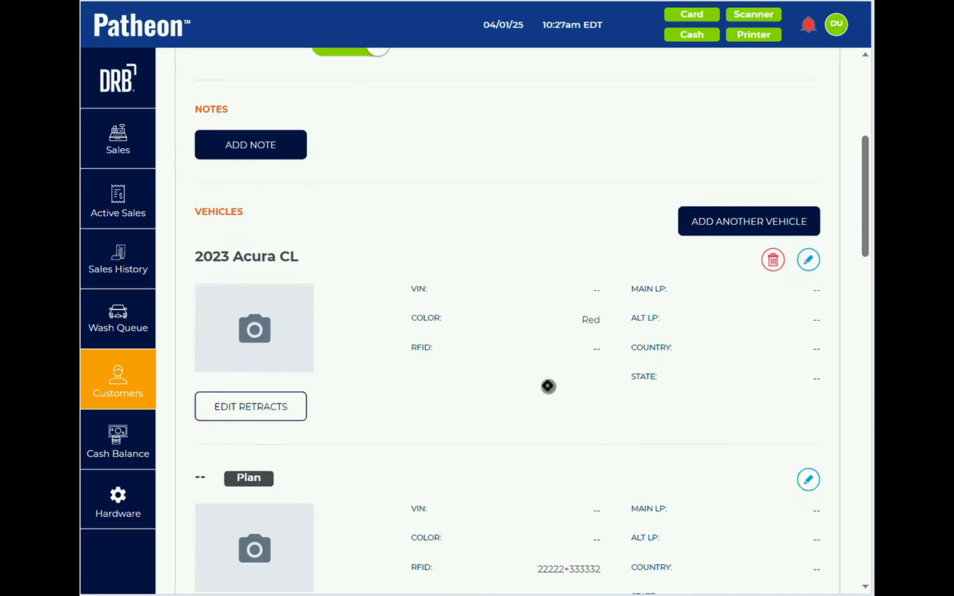
pyautogui.scroll(-2, 548, 386)
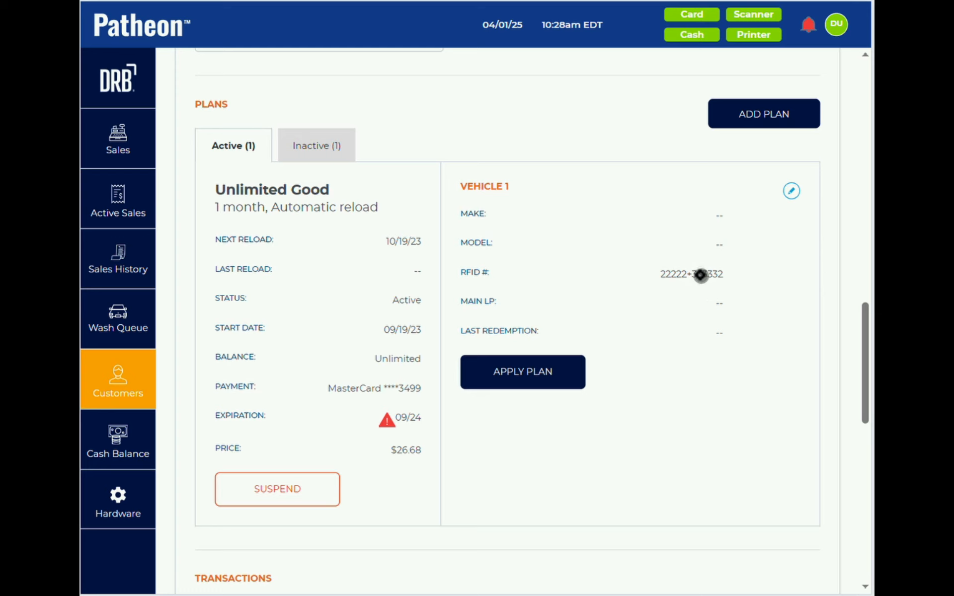
# - Replace the plan vehicle's RFID number with 23453+467832 and save
pyautogui.click(793, 190)
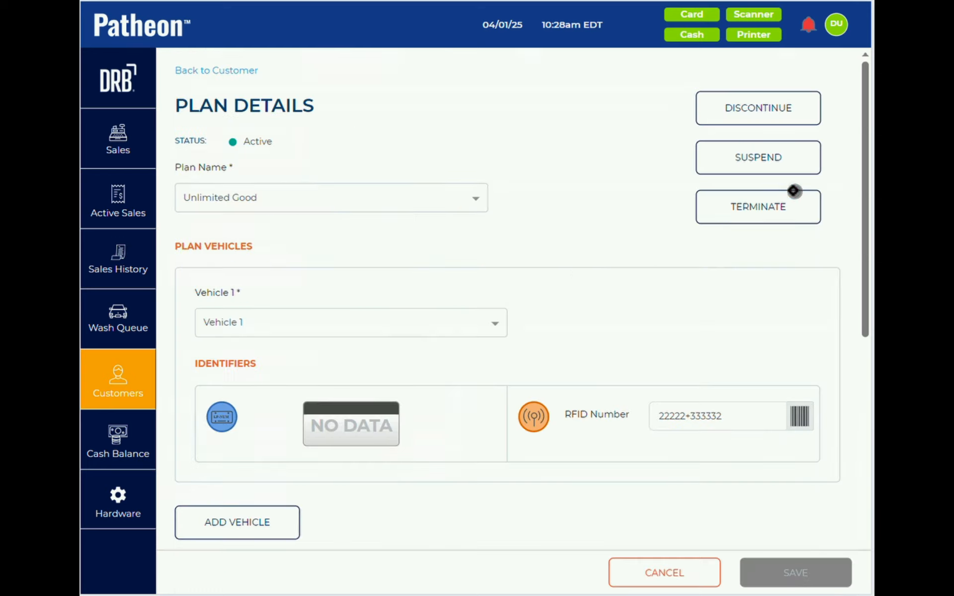
pyautogui.click(740, 416)
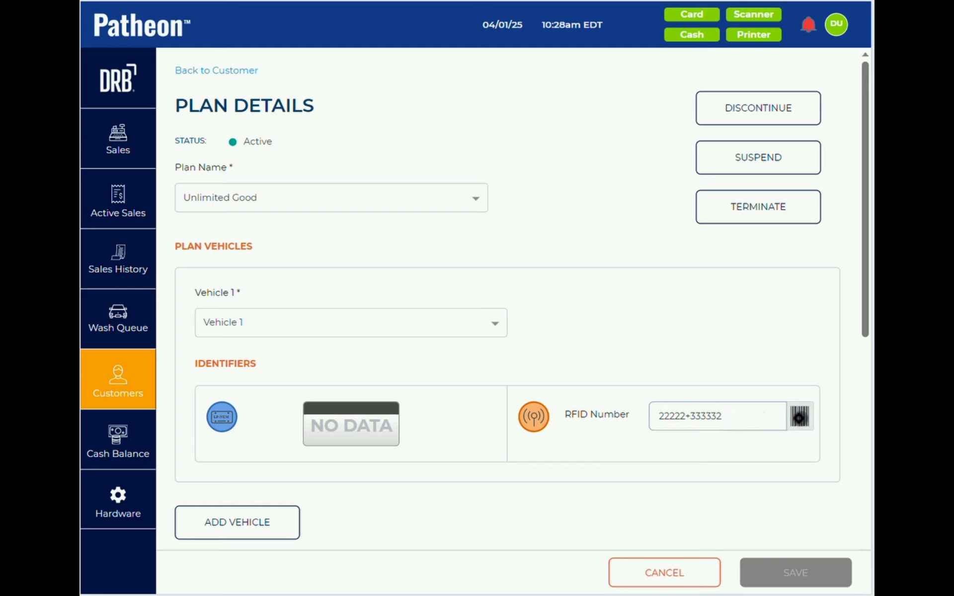
pyautogui.press('BackSpace')
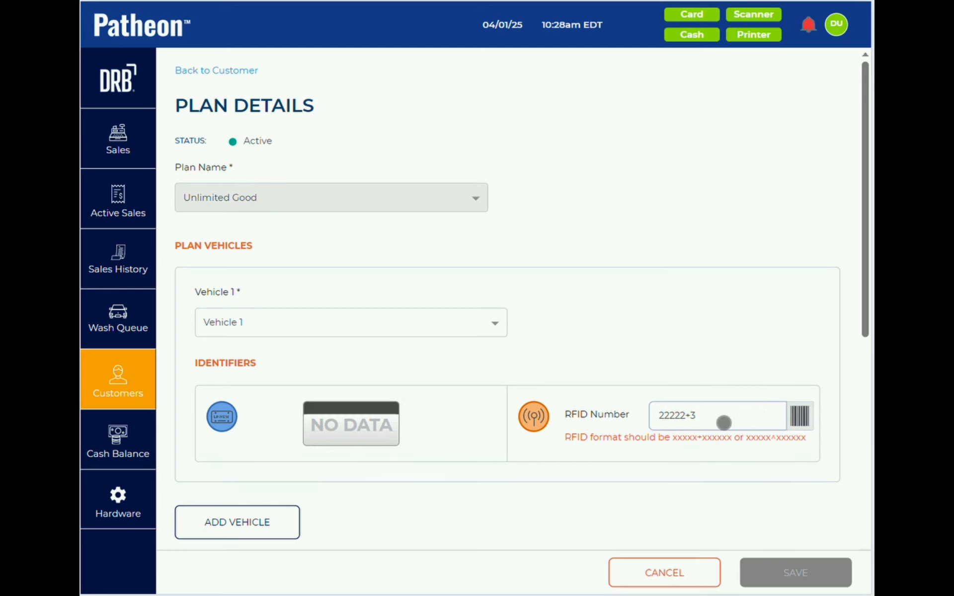
pyautogui.press('BackSpace')
pyautogui.press('BackSpace')
pyautogui.press('BackSpace')
pyautogui.write('23453+467832')
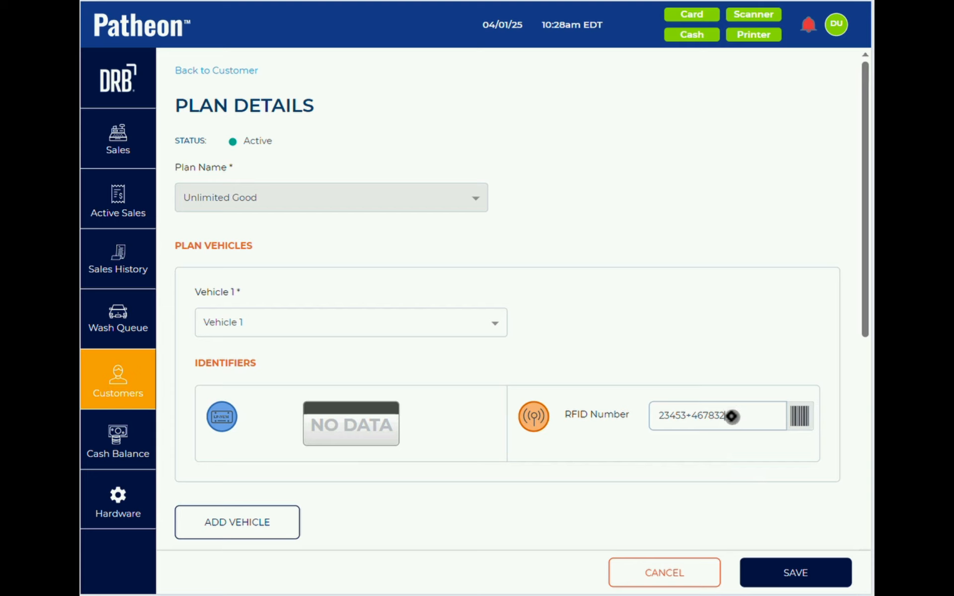
pyautogui.click(792, 572)
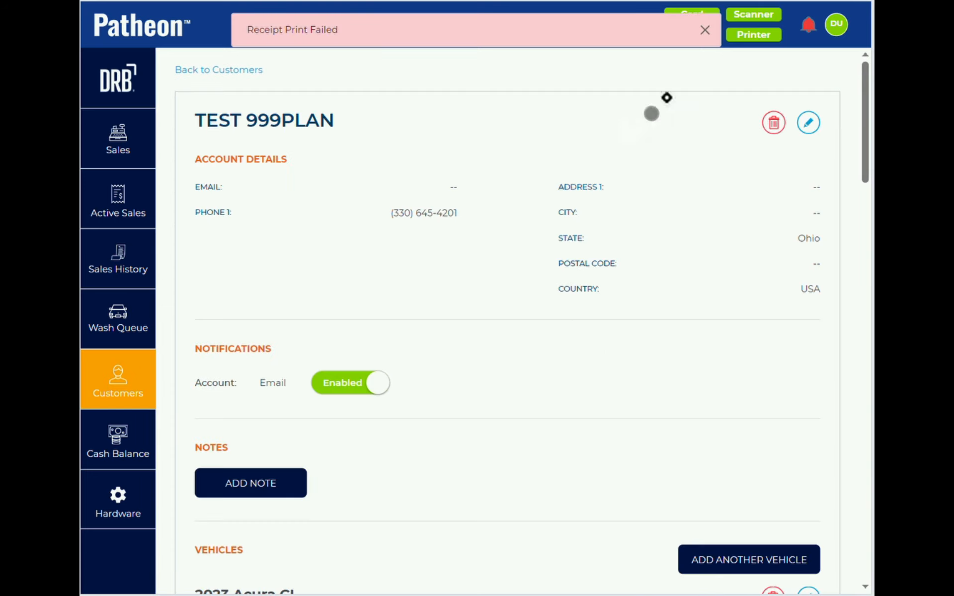
# - Dismiss the receipt print failure notice and open the test plan customer's record from Customers
pyautogui.click(707, 27)
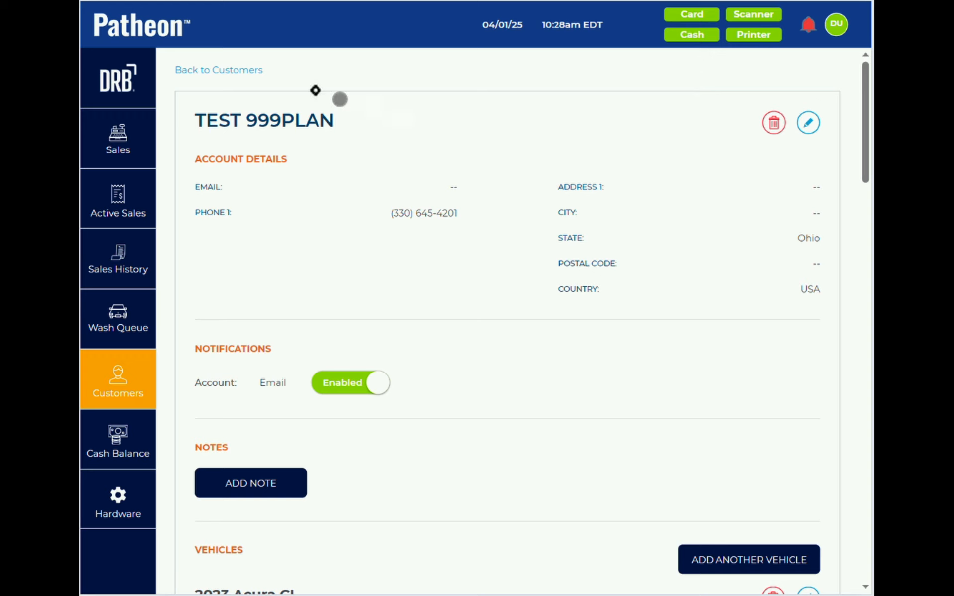
pyautogui.click(230, 70)
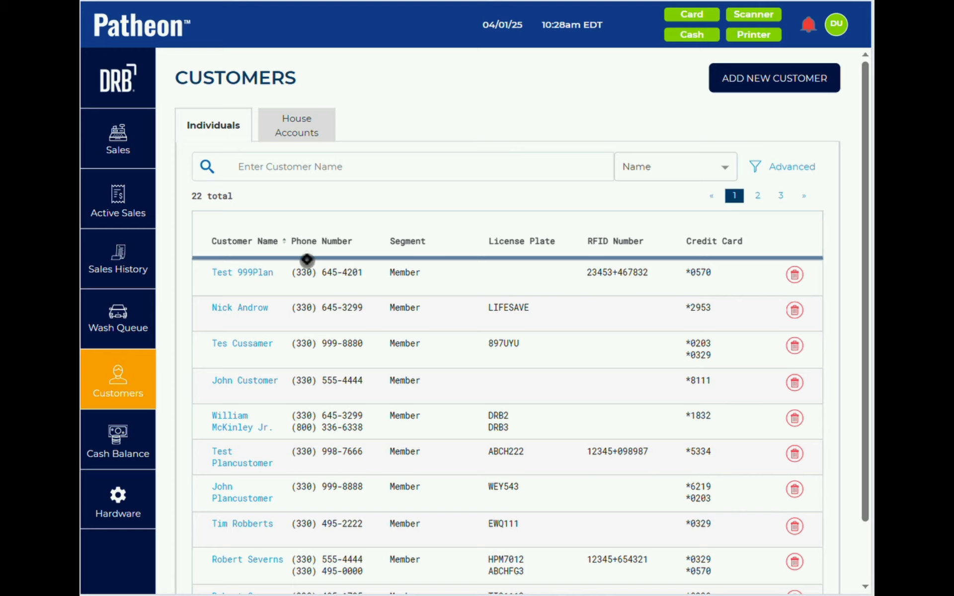
pyautogui.click(224, 456)
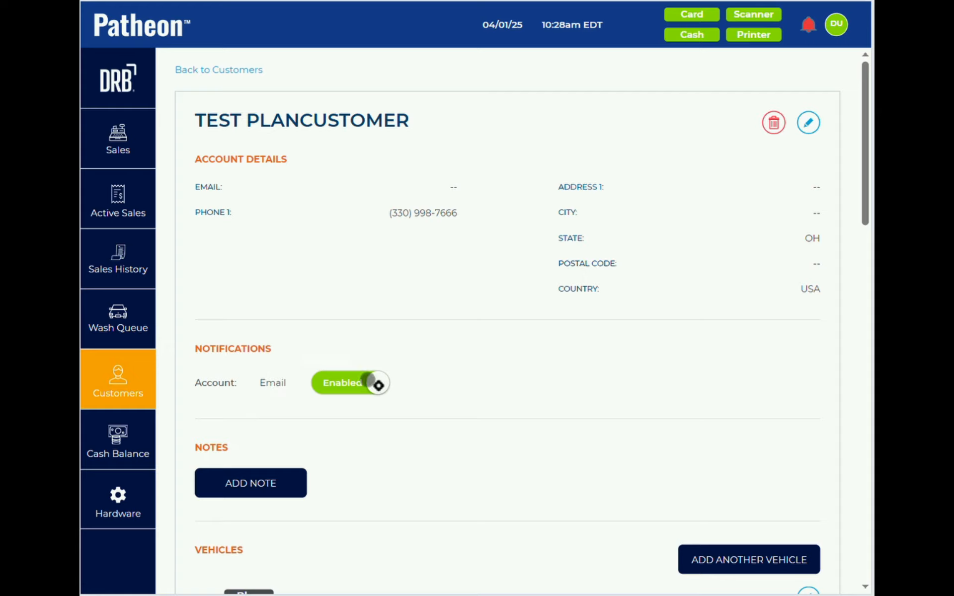
pyautogui.scroll(-3, 440, 435)
pyautogui.scroll(-4, 440, 435)
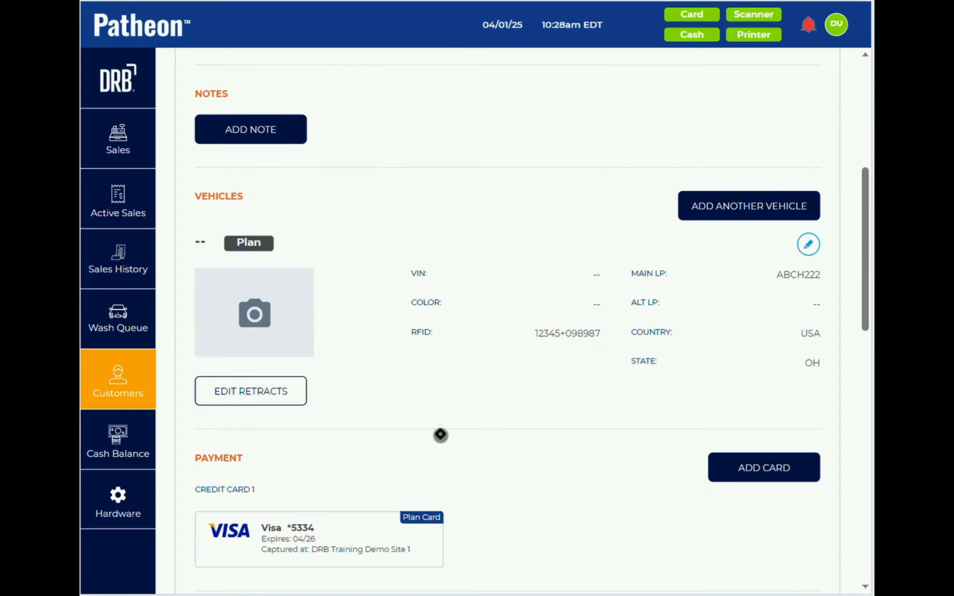
pyautogui.scroll(-3, 440, 435)
pyautogui.scroll(3, 440, 435)
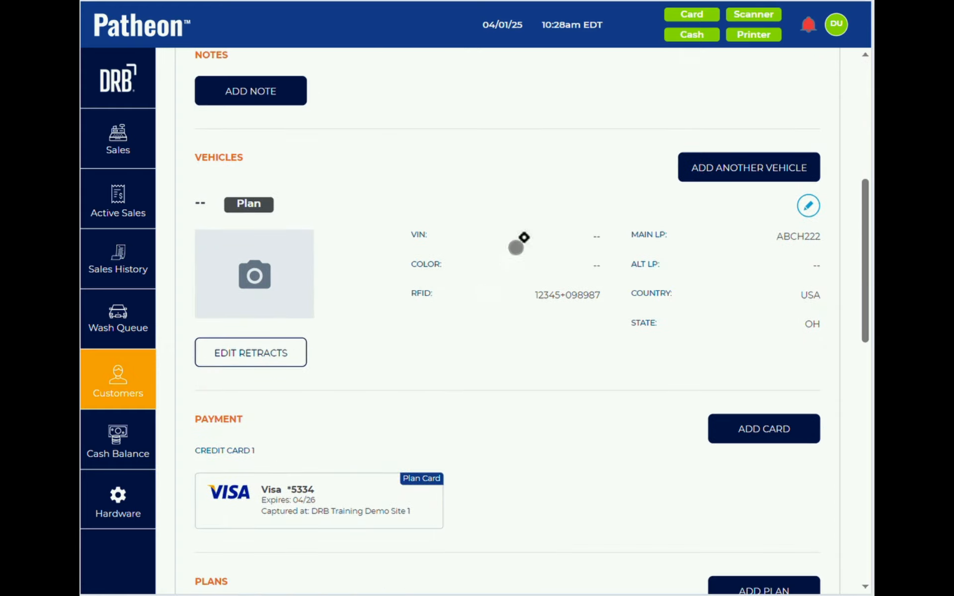
pyautogui.scroll(-10, 469, 345)
pyautogui.scroll(-1, 468, 347)
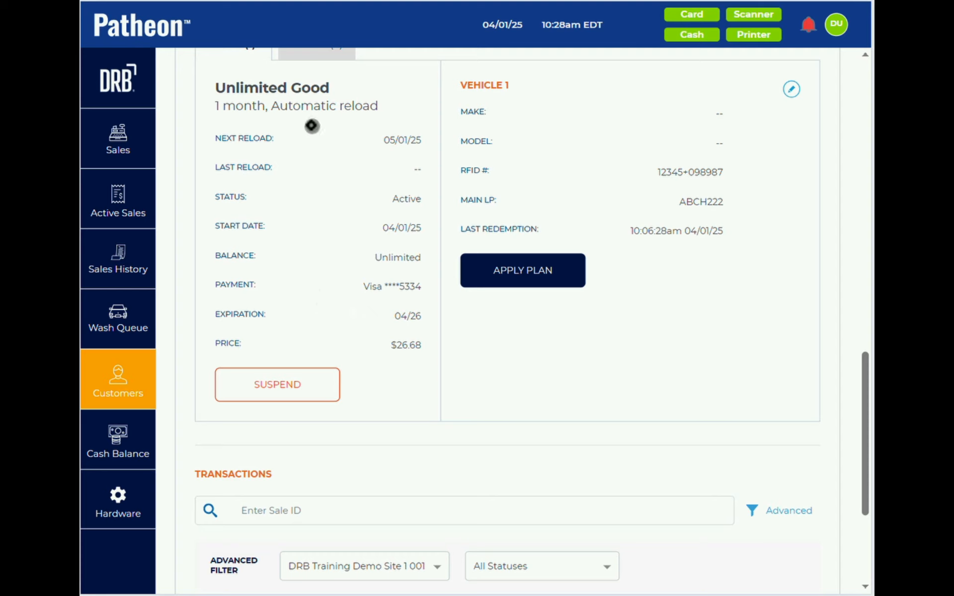
pyautogui.click(793, 91)
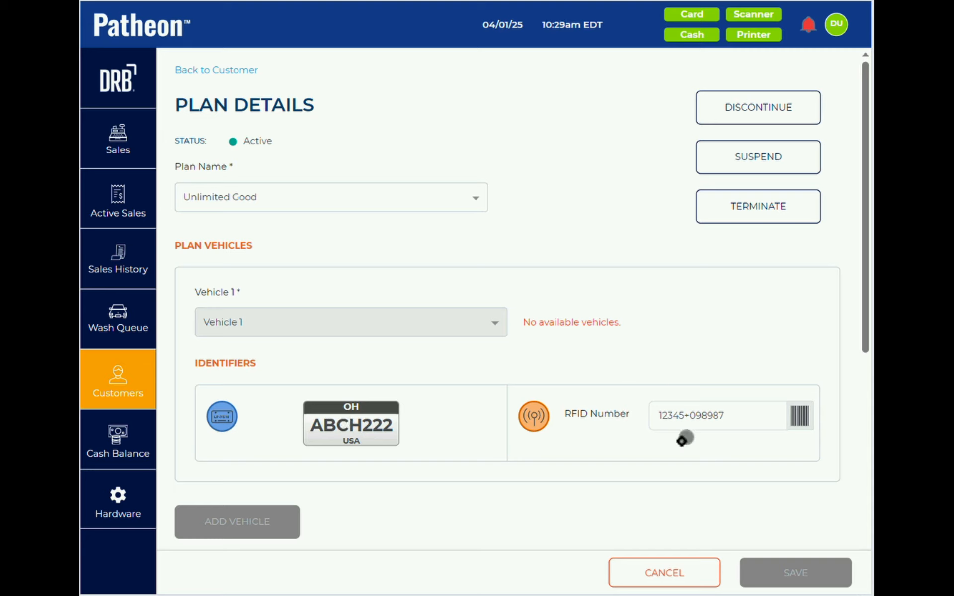
pyautogui.click(666, 561)
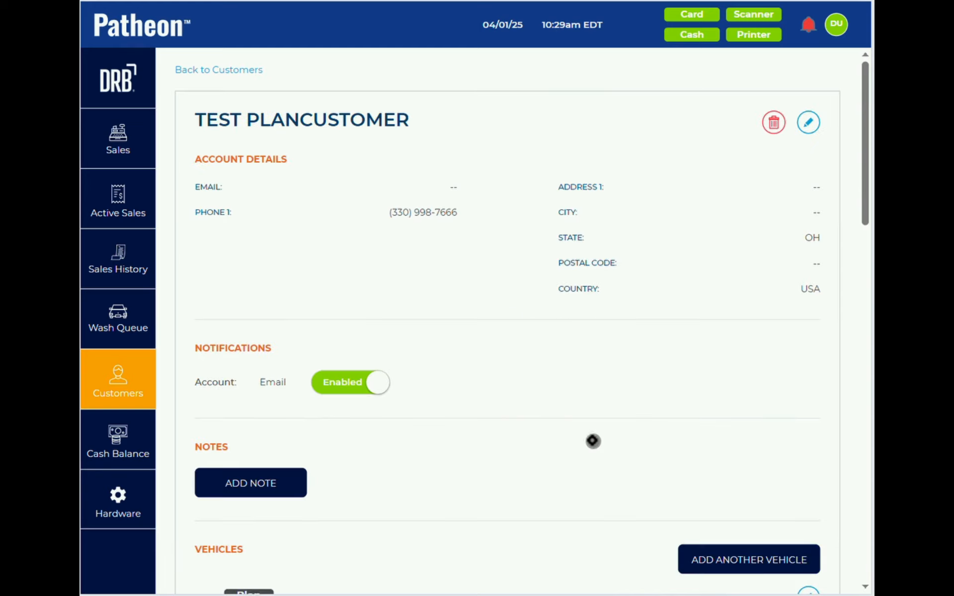
pyautogui.scroll(-4, 593, 441)
pyautogui.scroll(-4, 593, 440)
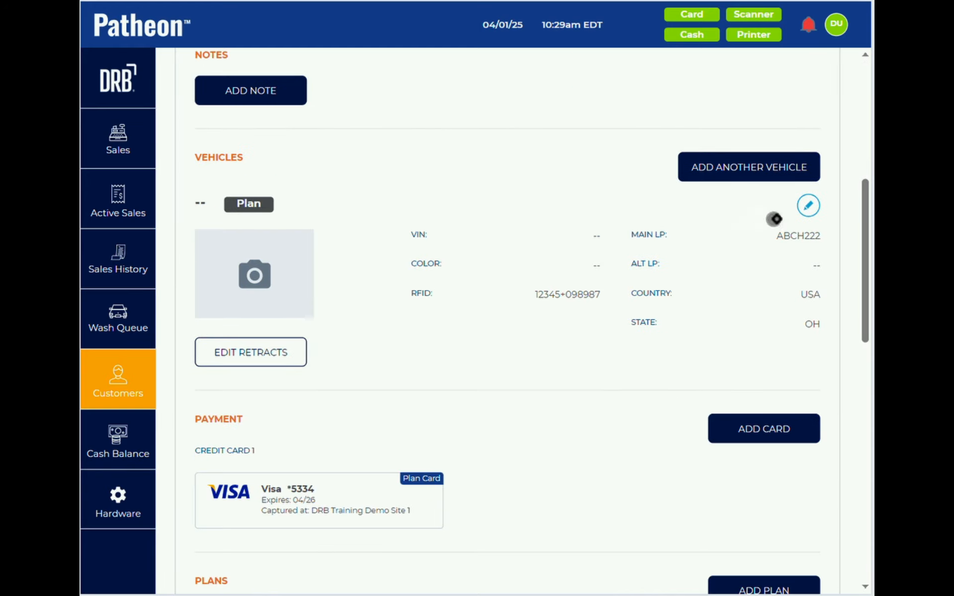
# - Change the plan vehicle's main license plate from ABCH222 to WASHGUY and confirm
pyautogui.click(808, 205)
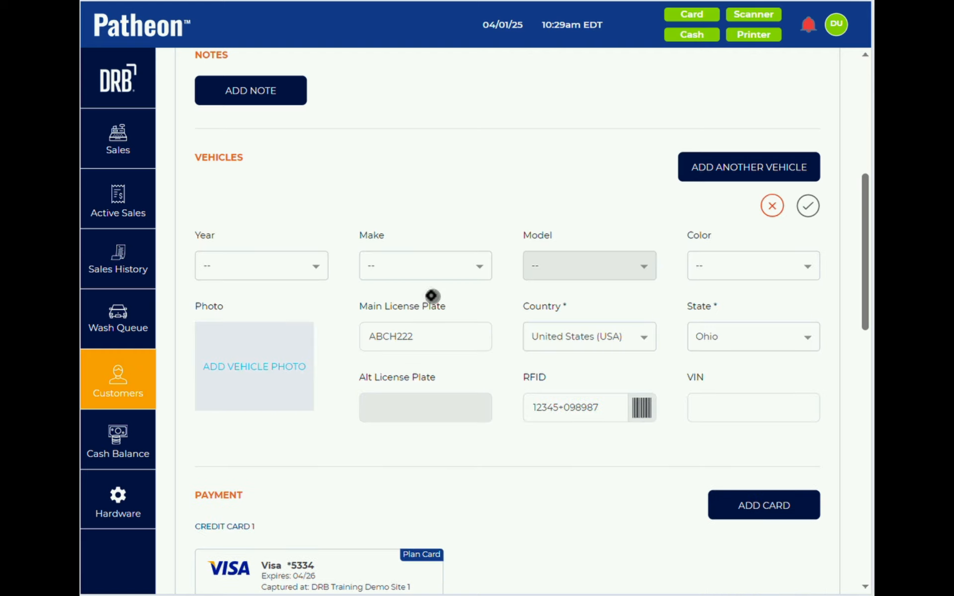
pyautogui.click(430, 344)
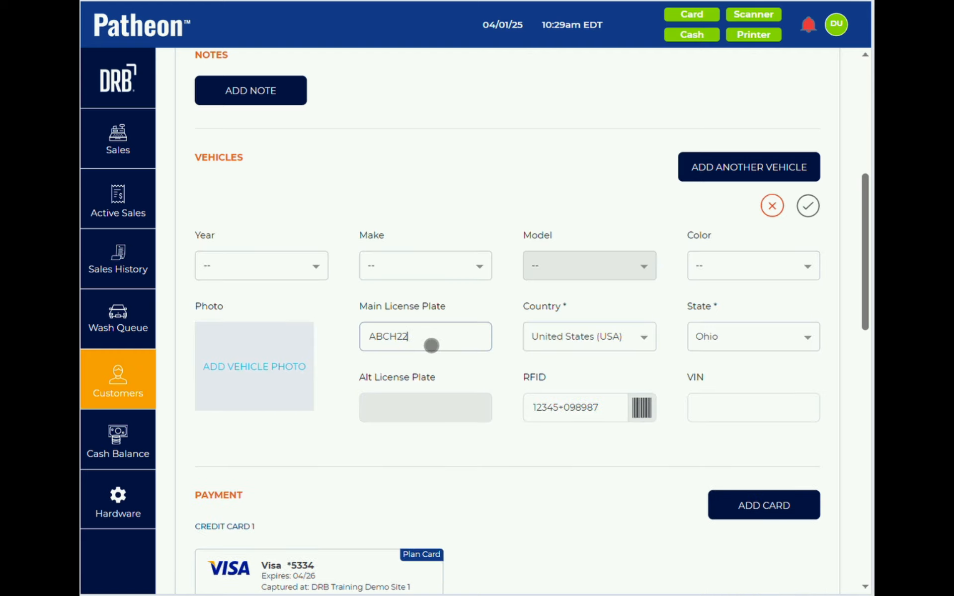
pyautogui.press('BackSpace')
pyautogui.press('BackSpace')
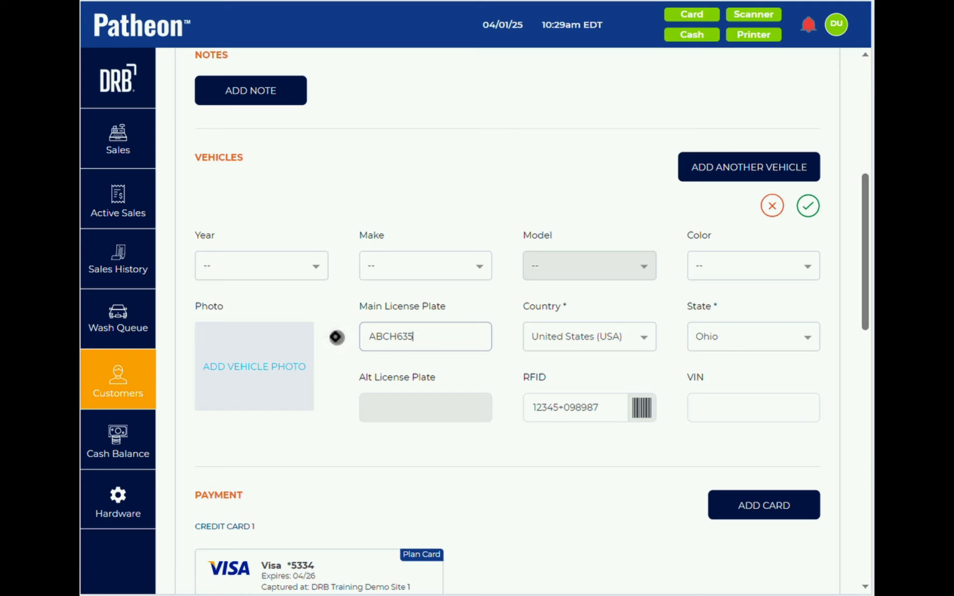
pyautogui.press('BackSpace')
pyautogui.press('BackSpace')
pyautogui.press('BackSpace')
pyautogui.press('BackSpace')
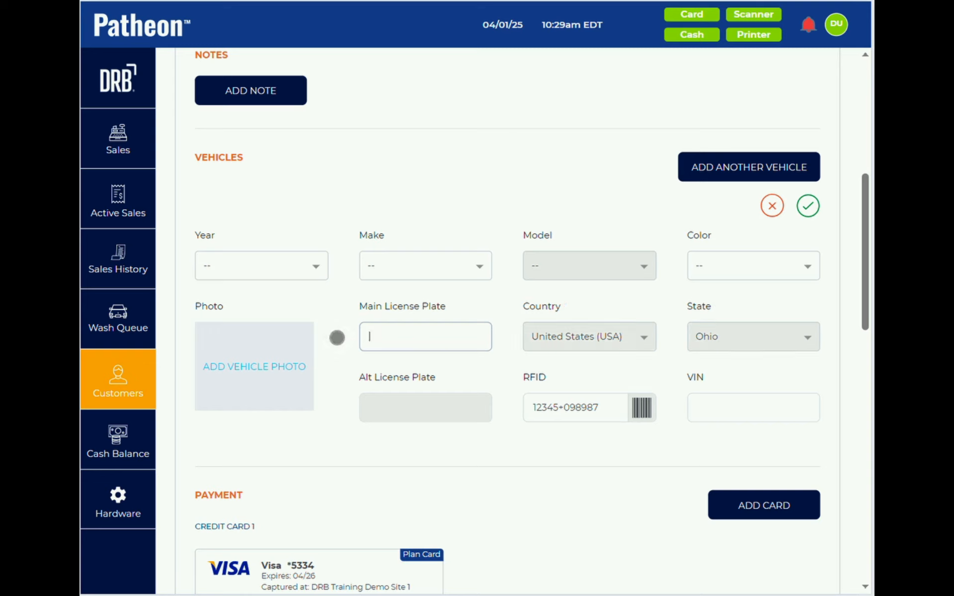
pyautogui.write('WA')
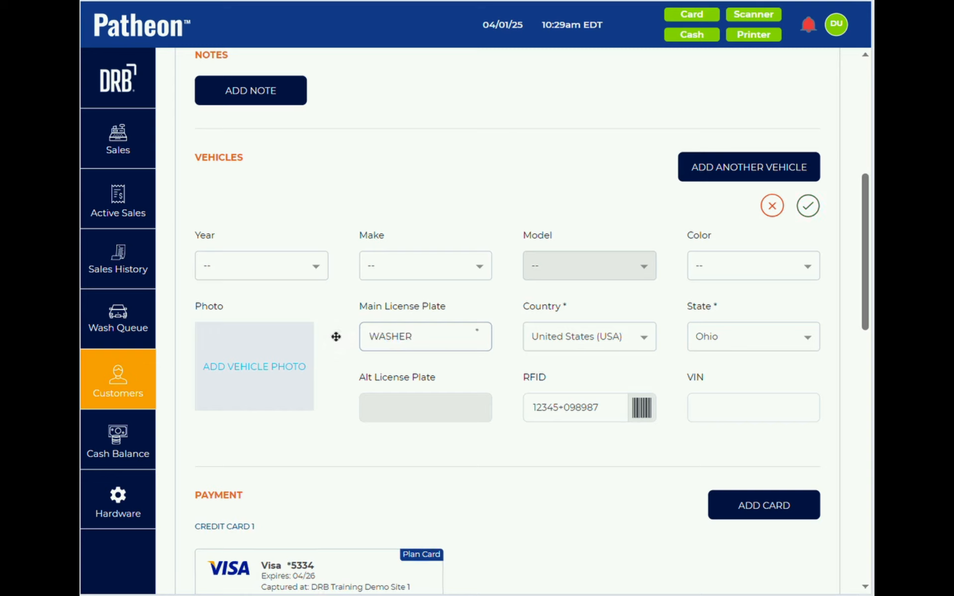
pyautogui.write('SHGUY')
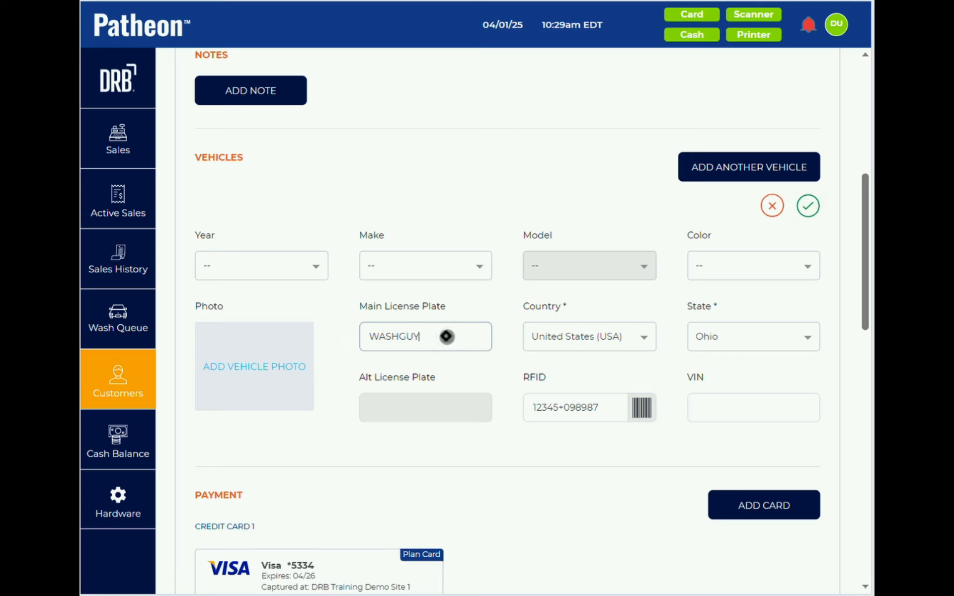
pyautogui.click(808, 206)
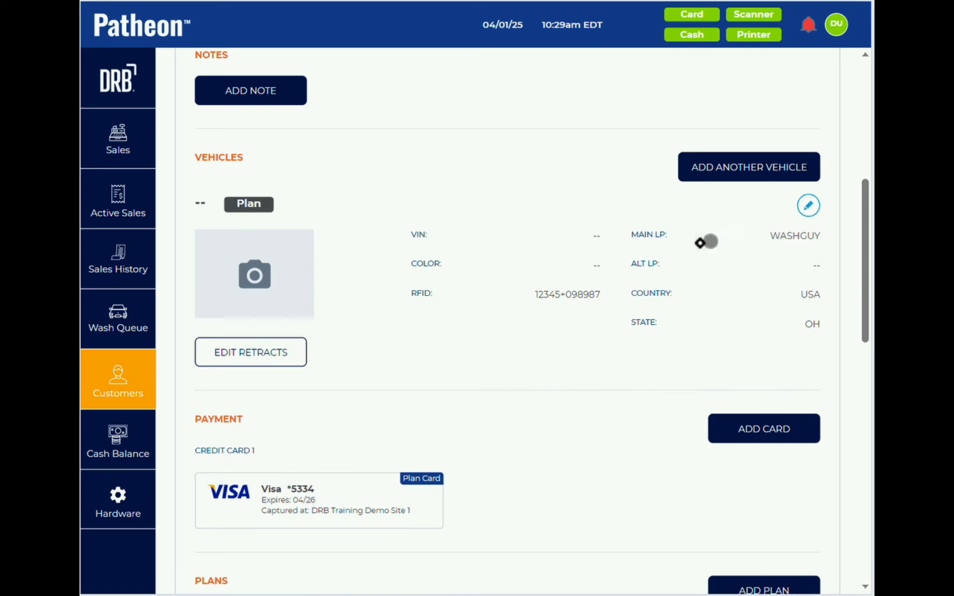
pyautogui.scroll(-5, 651, 401)
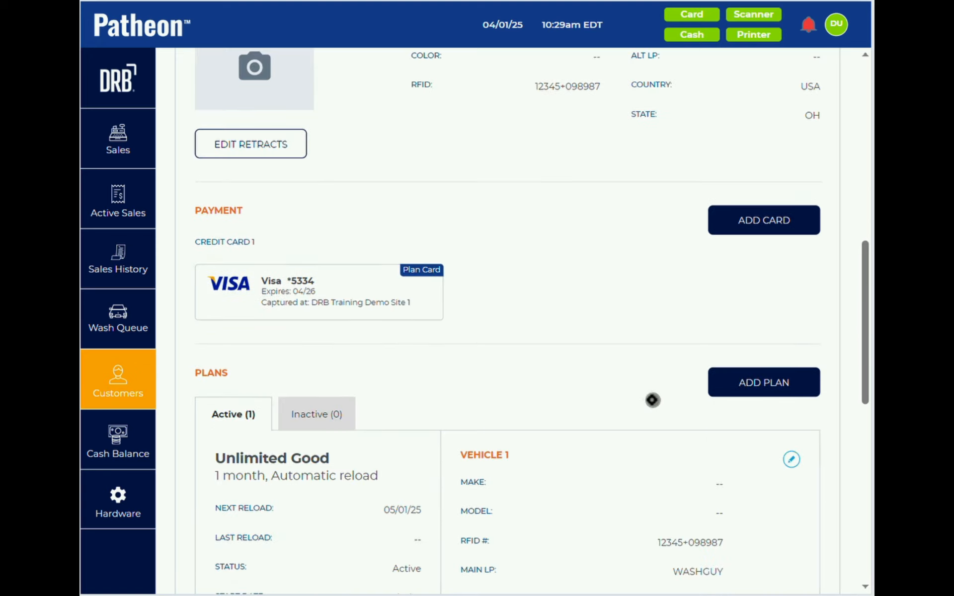
pyautogui.scroll(-3, 652, 400)
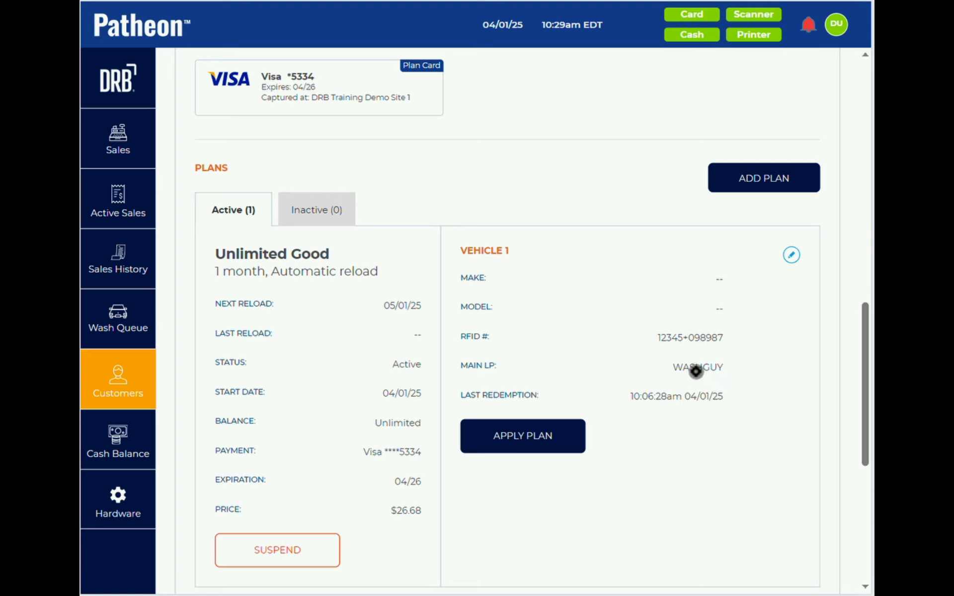
pyautogui.scroll(6, 545, 193)
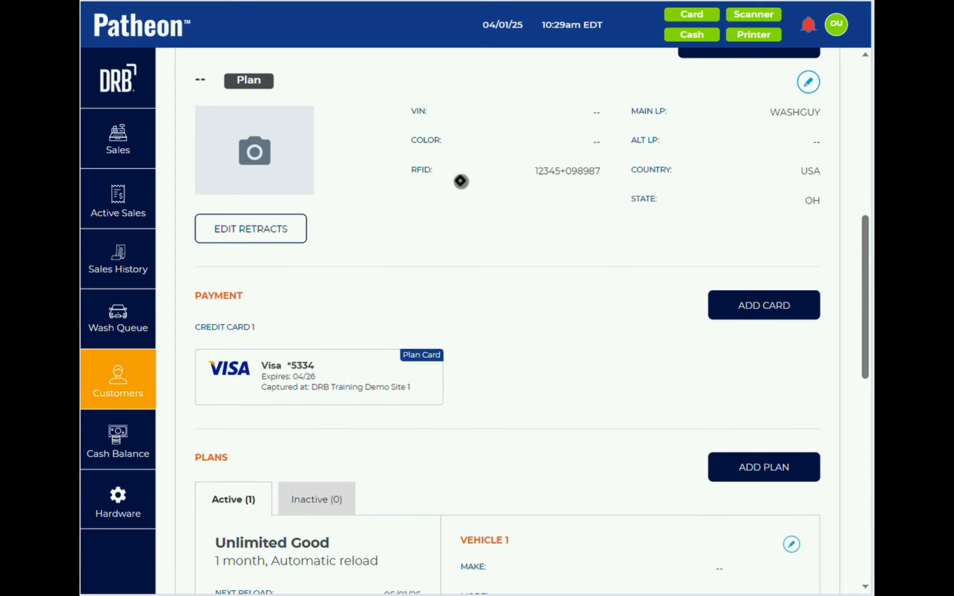
pyautogui.scroll(-5, 515, 289)
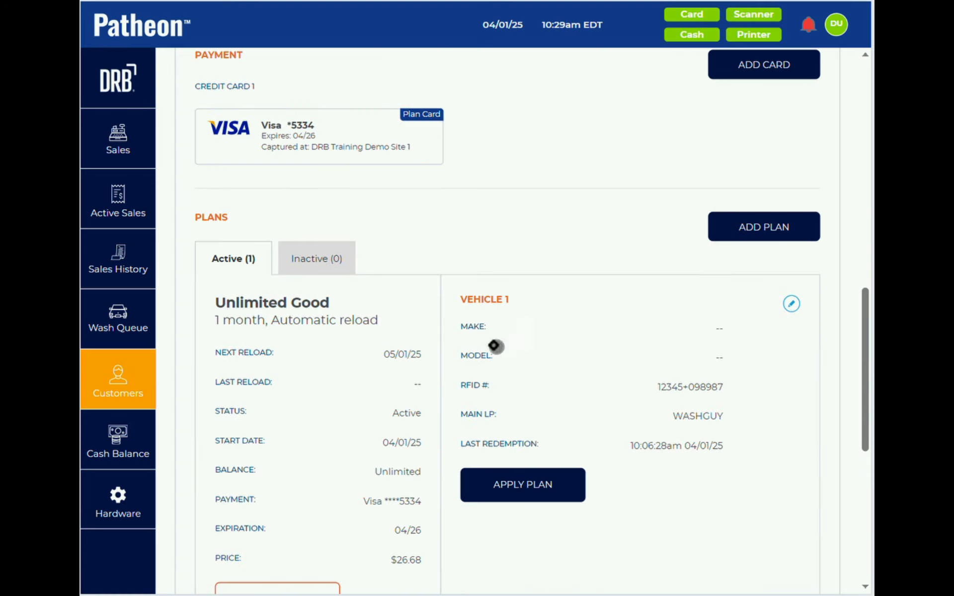
pyautogui.scroll(10, 538, 342)
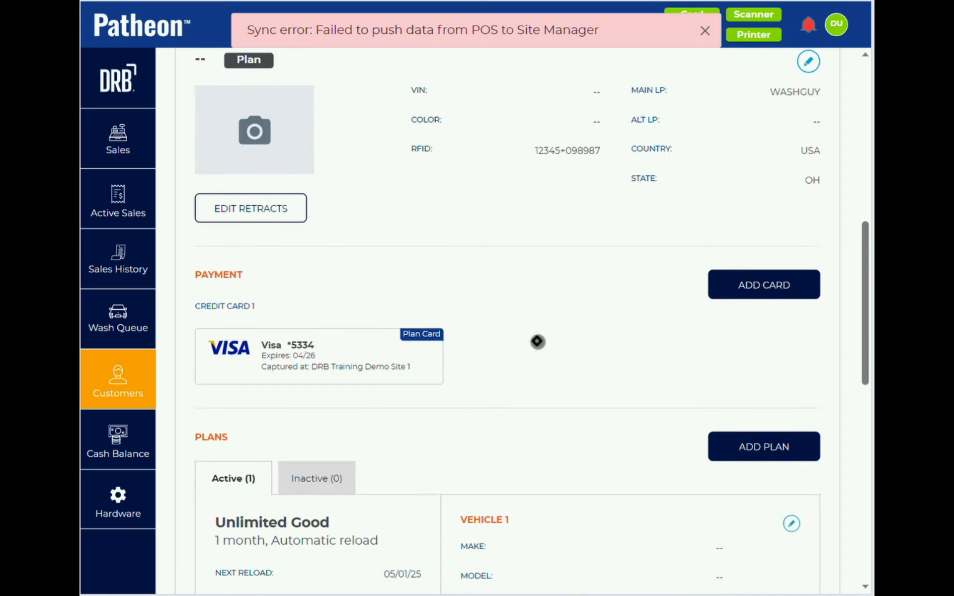
pyautogui.scroll(1, 508, 305)
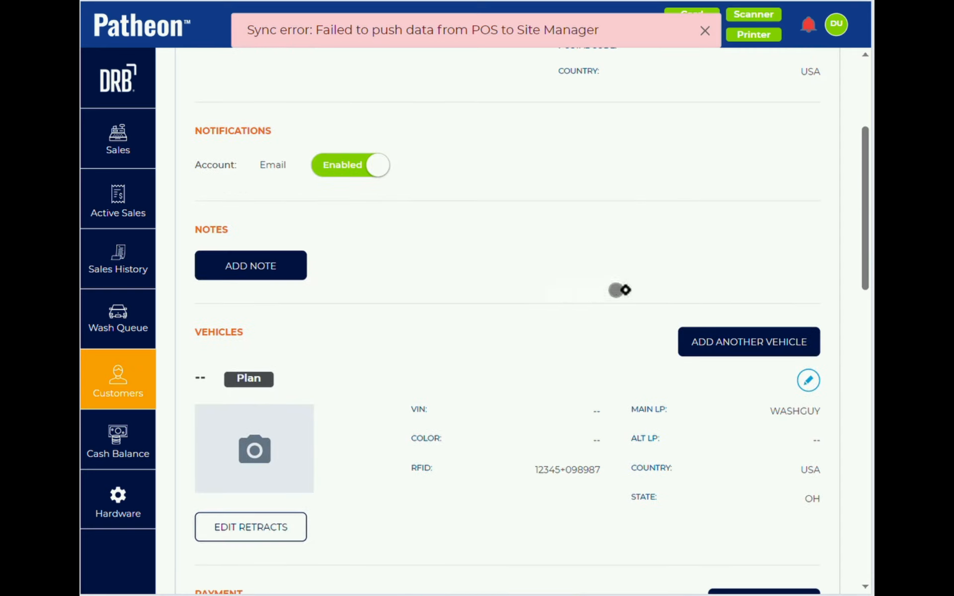
# - Start a new vehicle for the customer with year 2025 and make Chevrolet
pyautogui.click(708, 340)
pyautogui.click(256, 449)
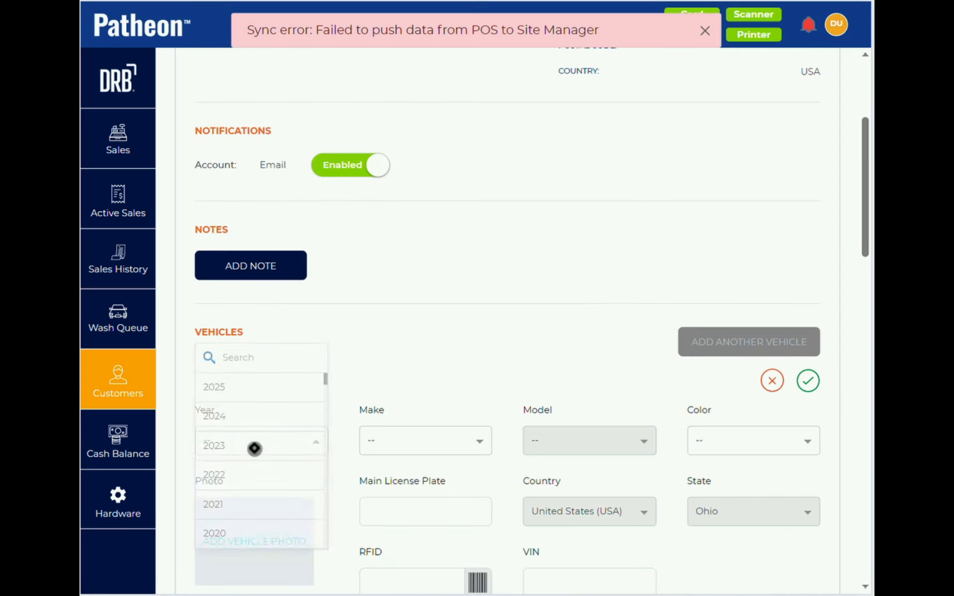
pyautogui.click(257, 264)
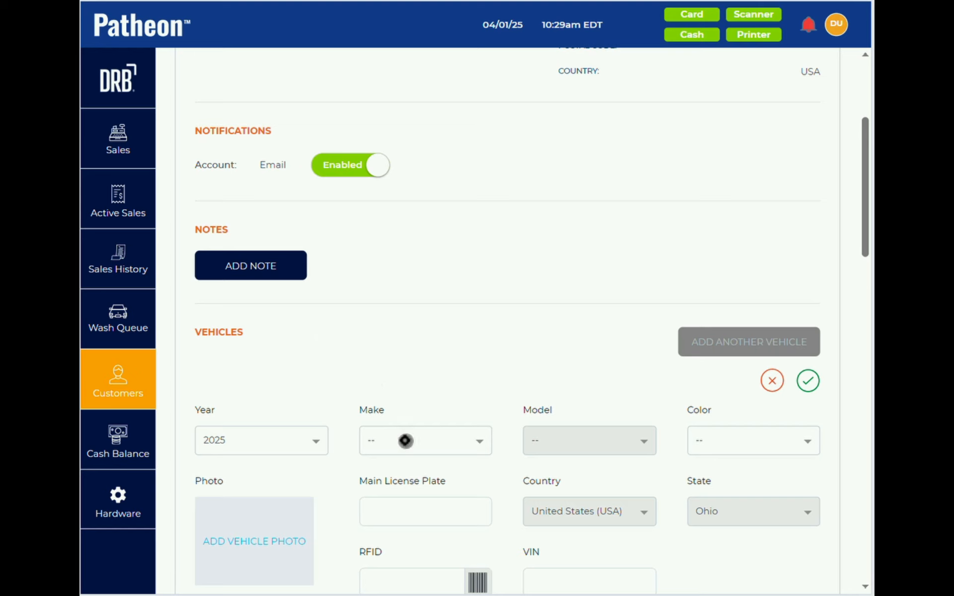
pyautogui.scroll(-3, 396, 398)
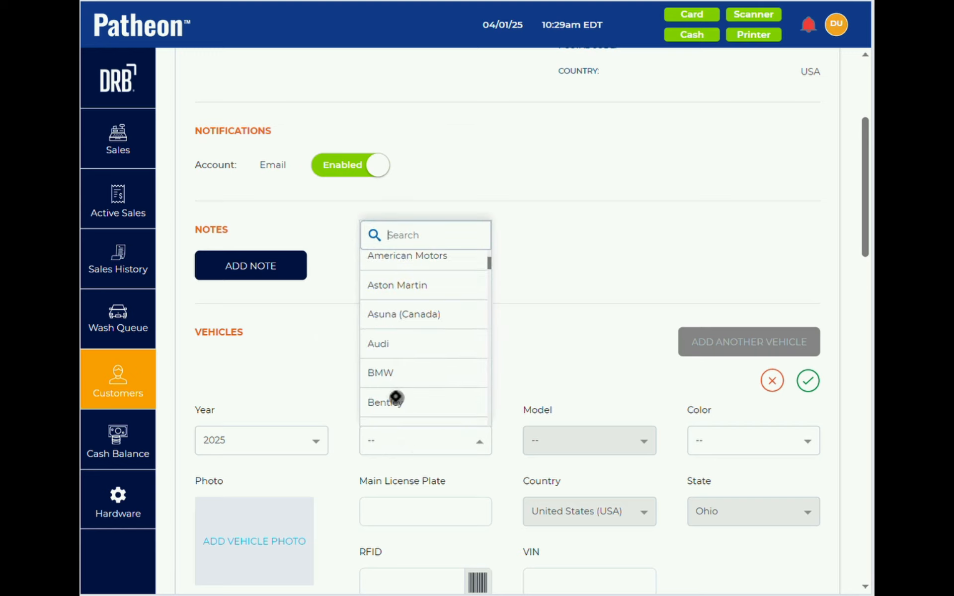
pyautogui.write('che')
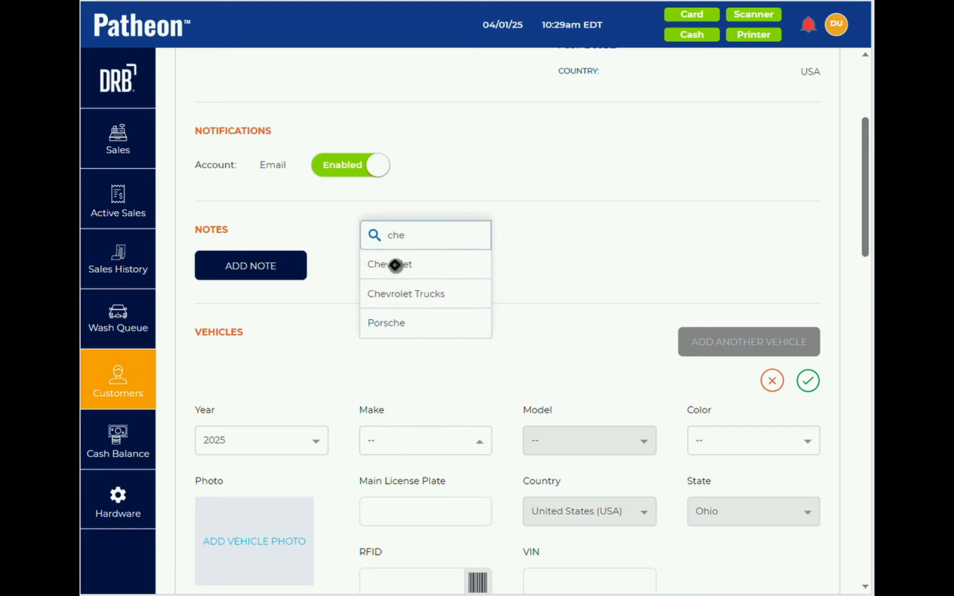
pyautogui.click(394, 263)
pyautogui.click(697, 444)
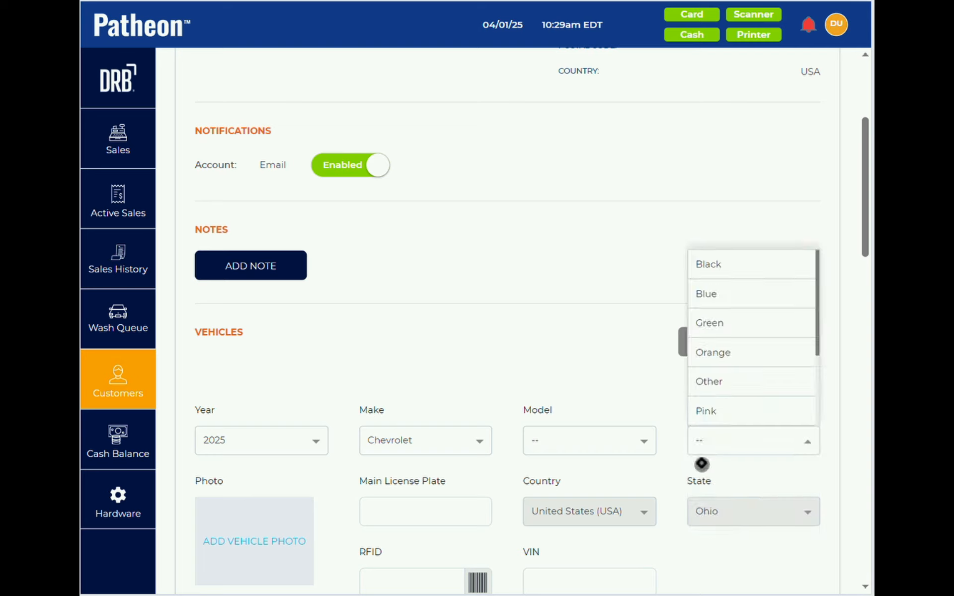
pyautogui.click(399, 511)
pyautogui.write('HJ576')
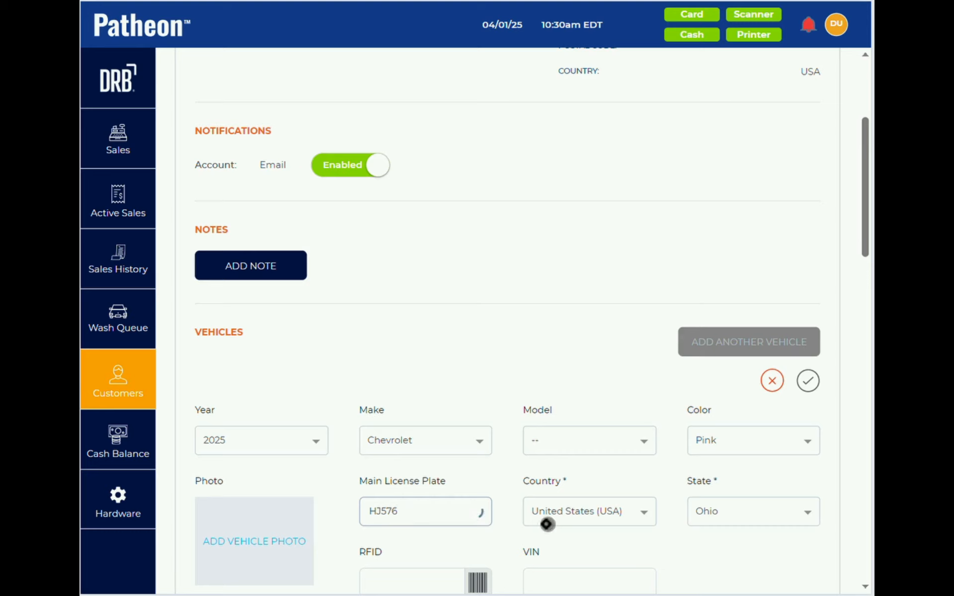
pyautogui.scroll(-3, 547, 524)
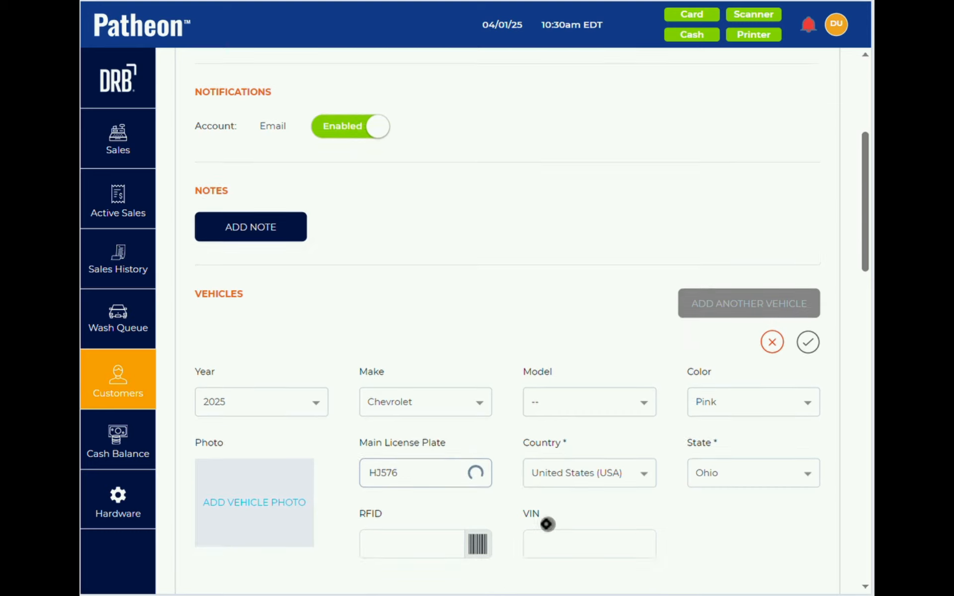
pyautogui.click(815, 226)
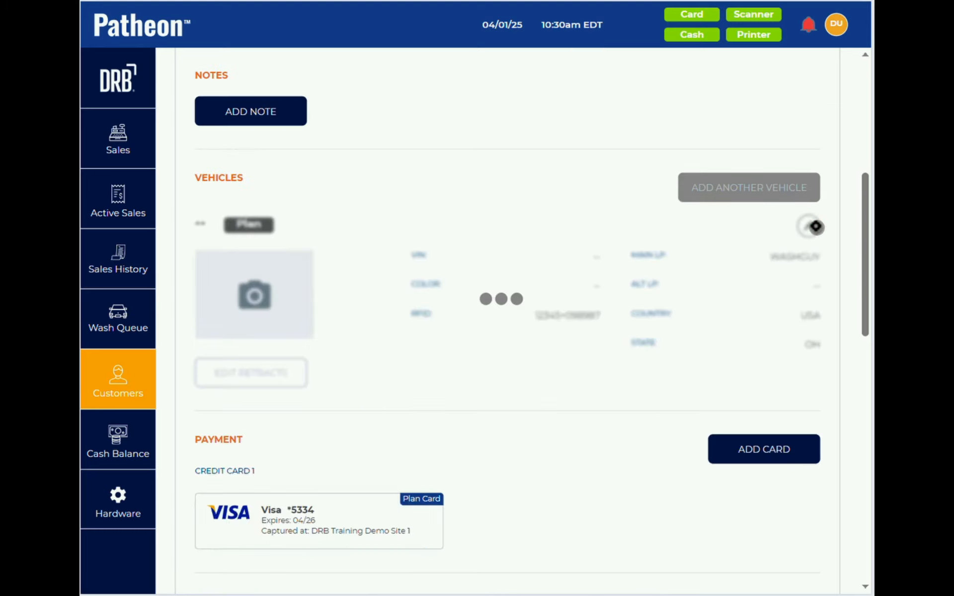
# - Open the Unlimited Good plan's details
pyautogui.scroll(-9, 549, 331)
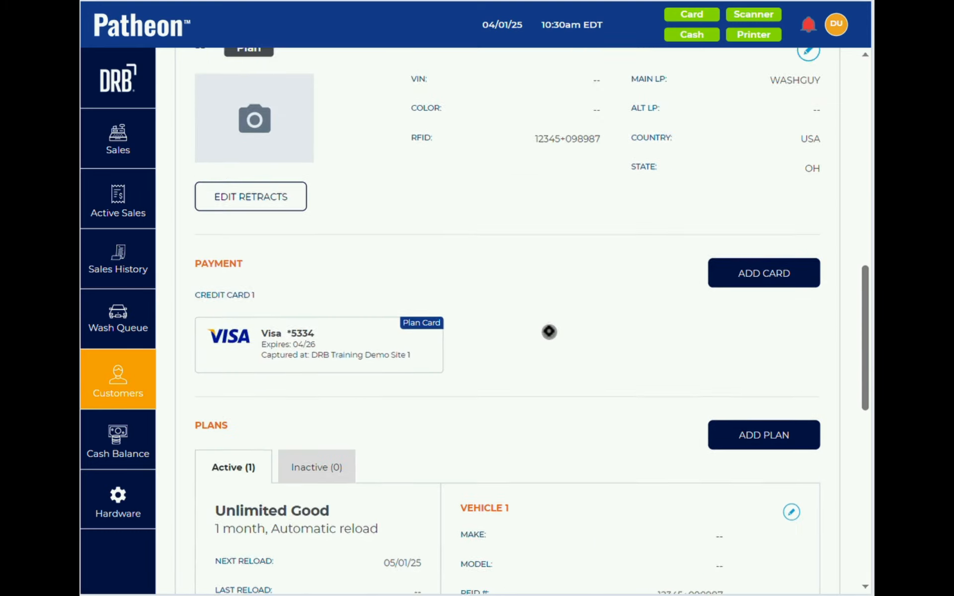
pyautogui.scroll(-3, 550, 331)
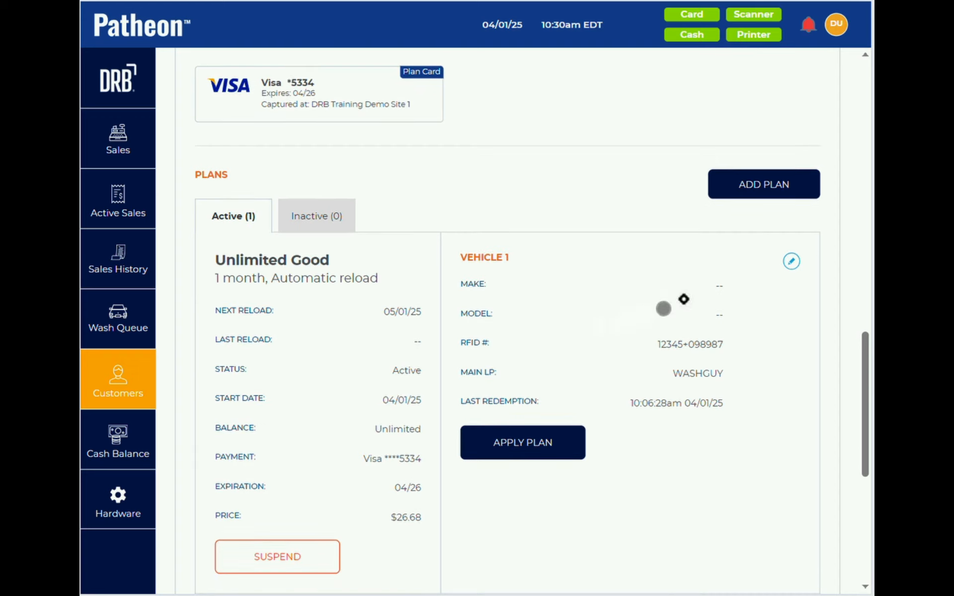
pyautogui.click(791, 261)
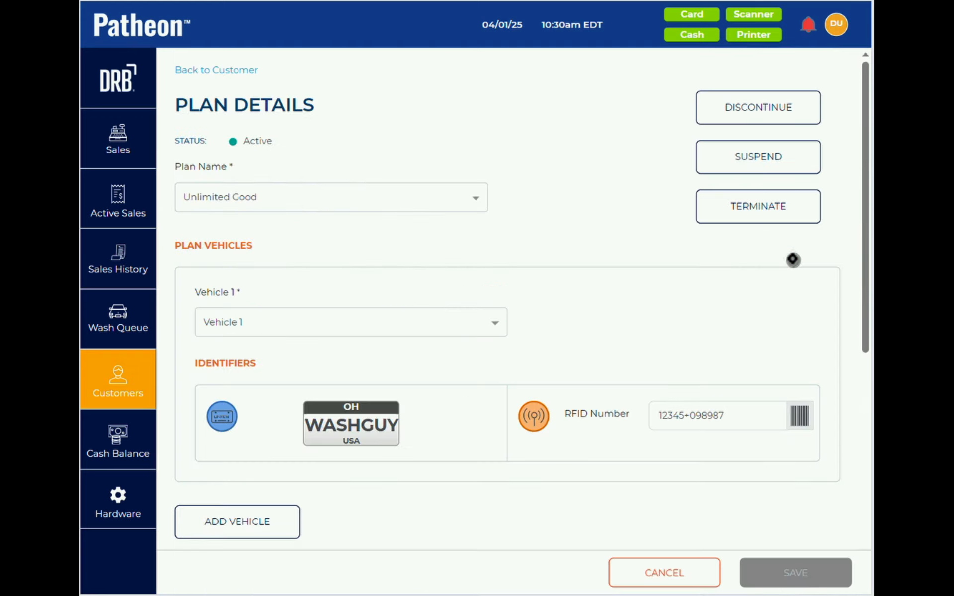
# - Assign the 2025 Chevrolet as the plan's Vehicle 1 and save
pyautogui.click(323, 326)
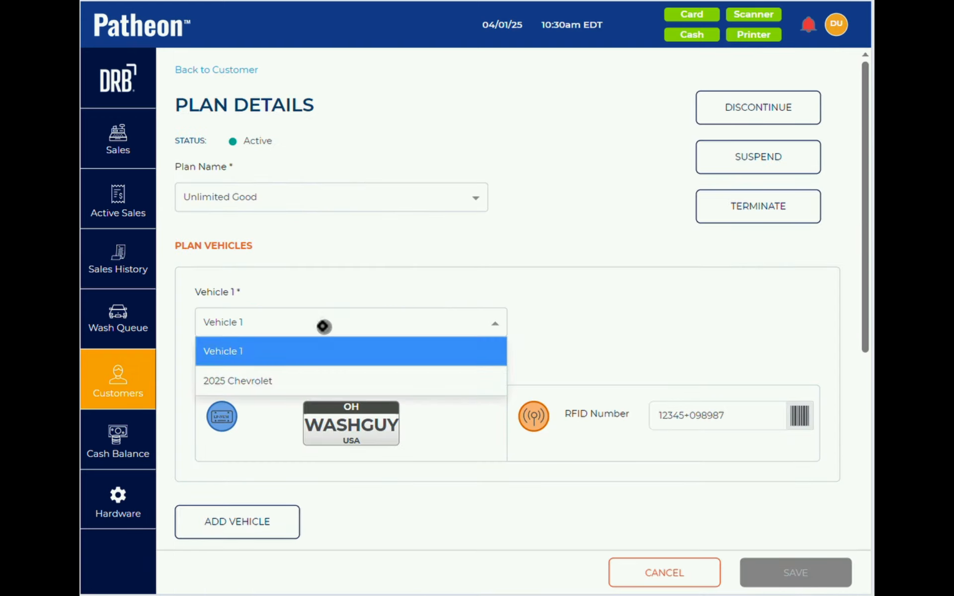
pyautogui.click(305, 380)
pyautogui.click(796, 573)
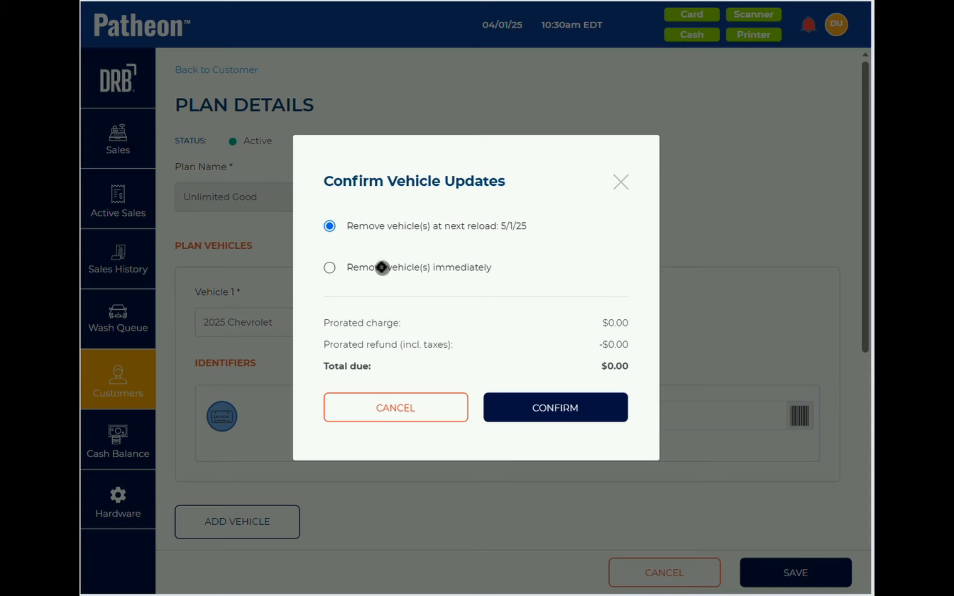
# - Choose removing the old vehicle at the next reload (5/1/25) and confirm the update
pyautogui.click(330, 268)
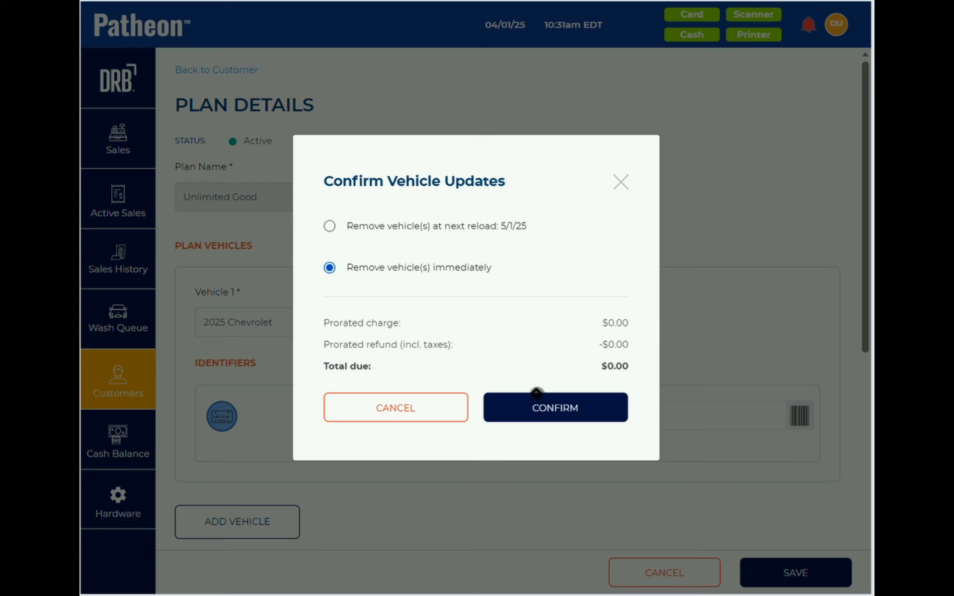
pyautogui.click(329, 226)
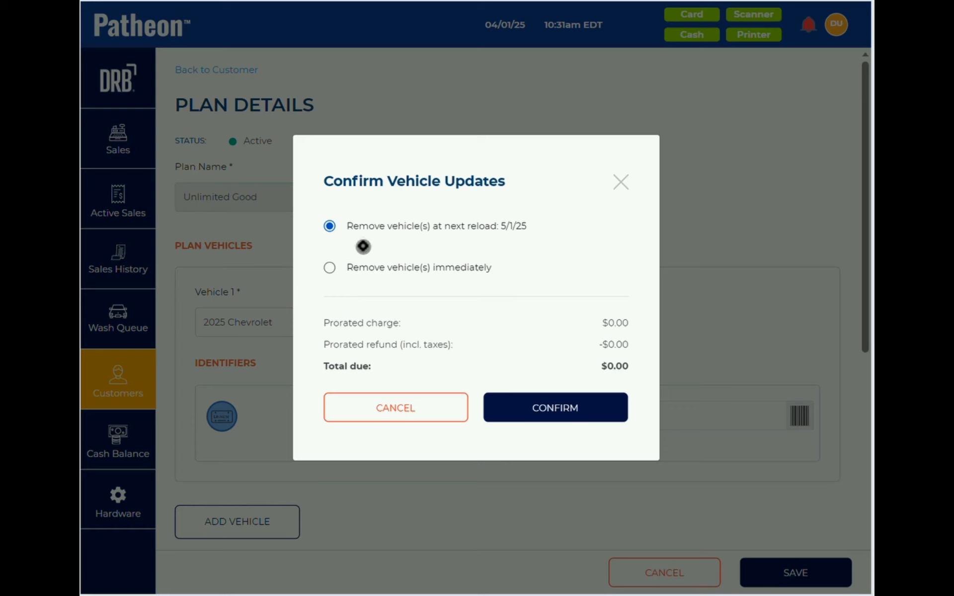
pyautogui.click(348, 268)
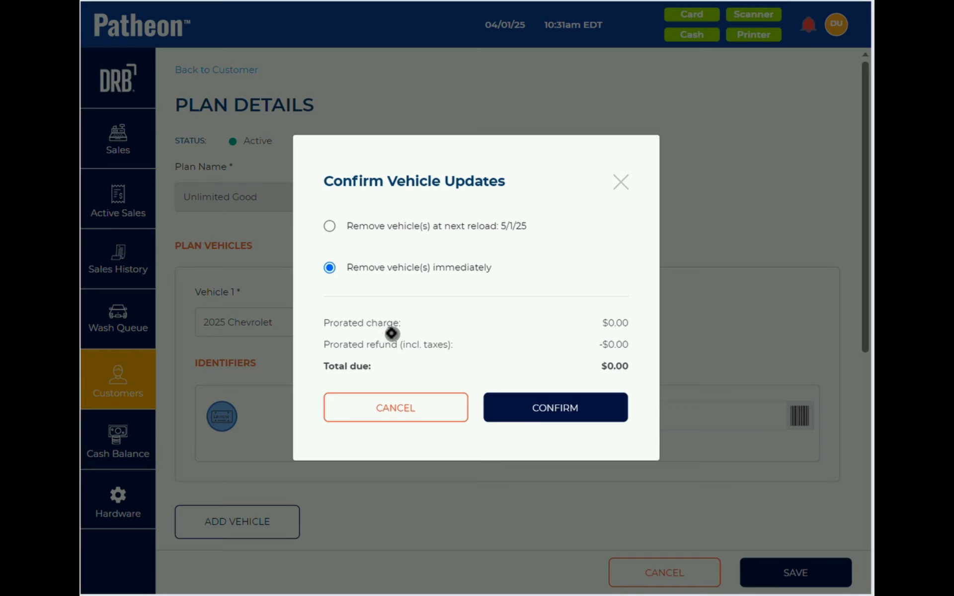
pyautogui.click(329, 226)
pyautogui.click(569, 409)
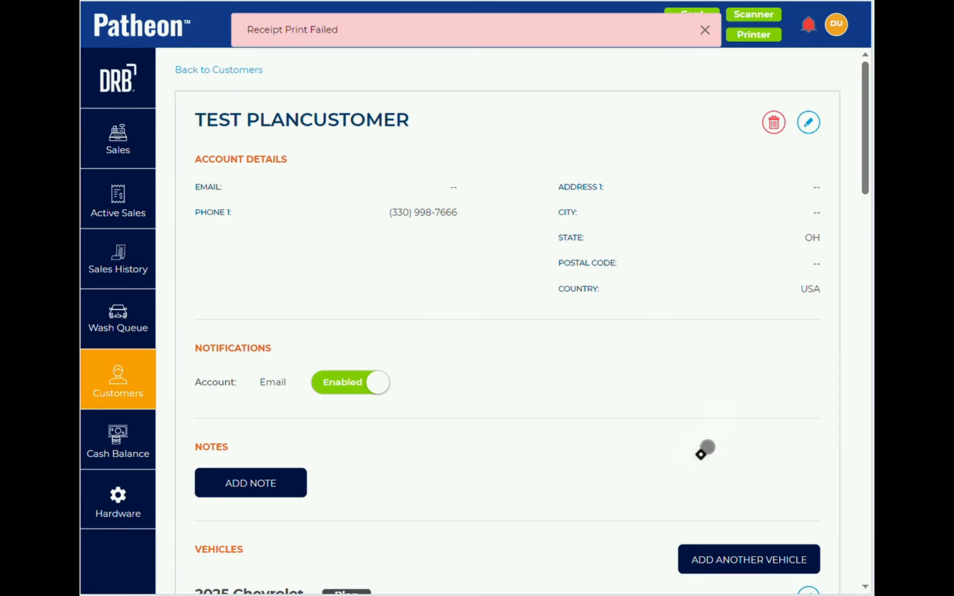
pyautogui.click(704, 31)
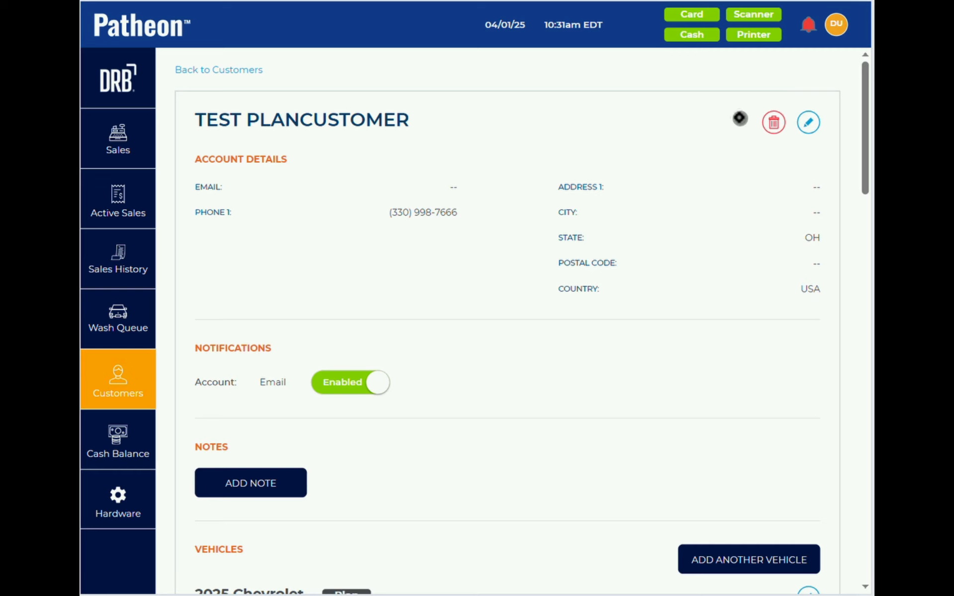
# - Find the customer's 5 Manual Reload Good sale under Automatic Reloads by searching 'tes', then return to Customers
pyautogui.click(115, 380)
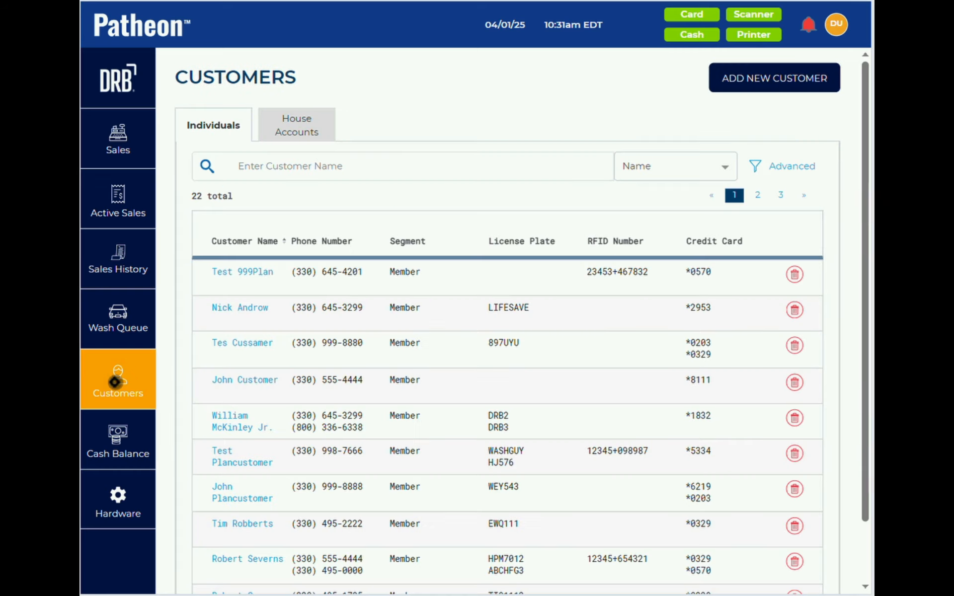
pyautogui.click(114, 259)
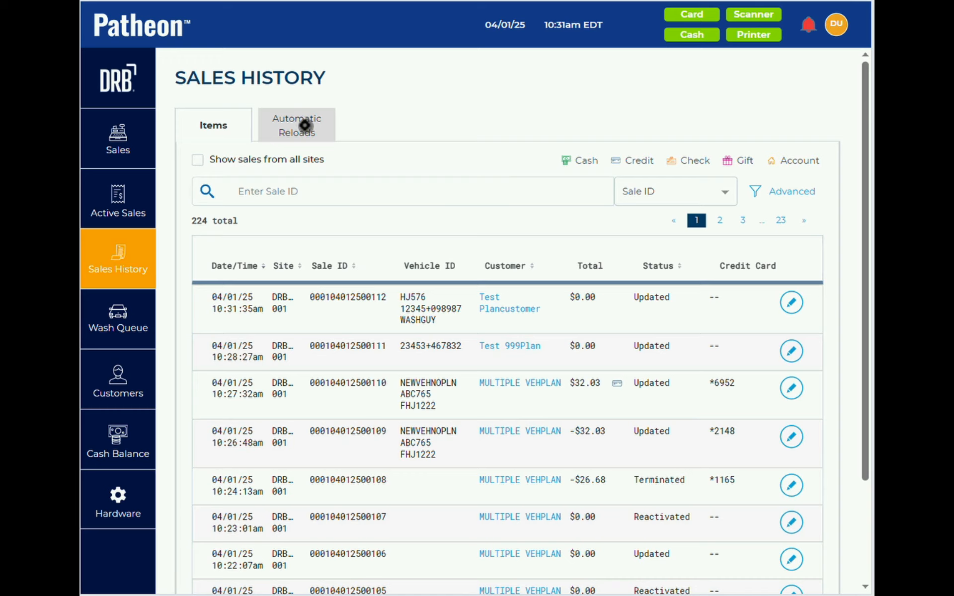
pyautogui.click(305, 125)
pyautogui.click(286, 191)
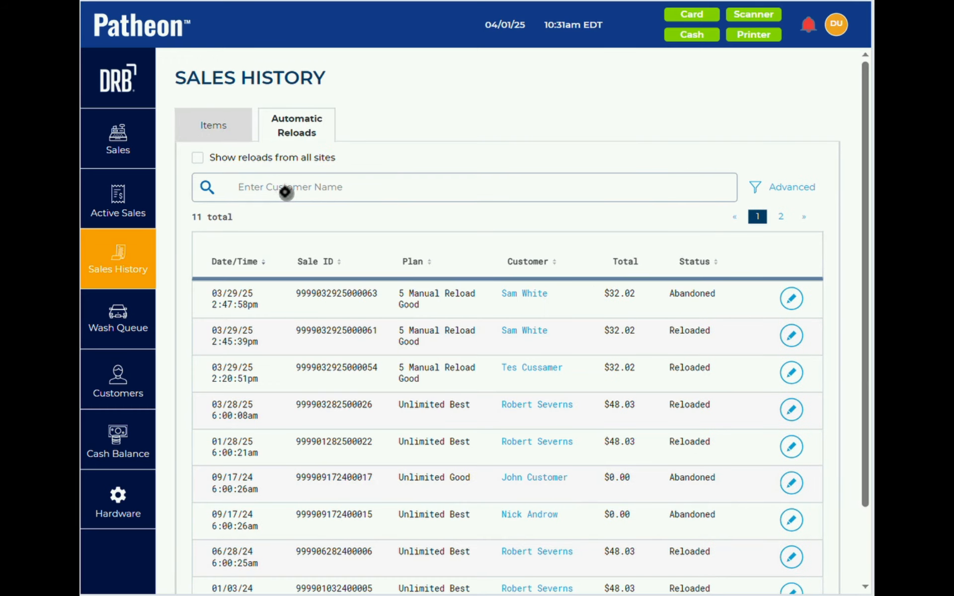
pyautogui.write('tes')
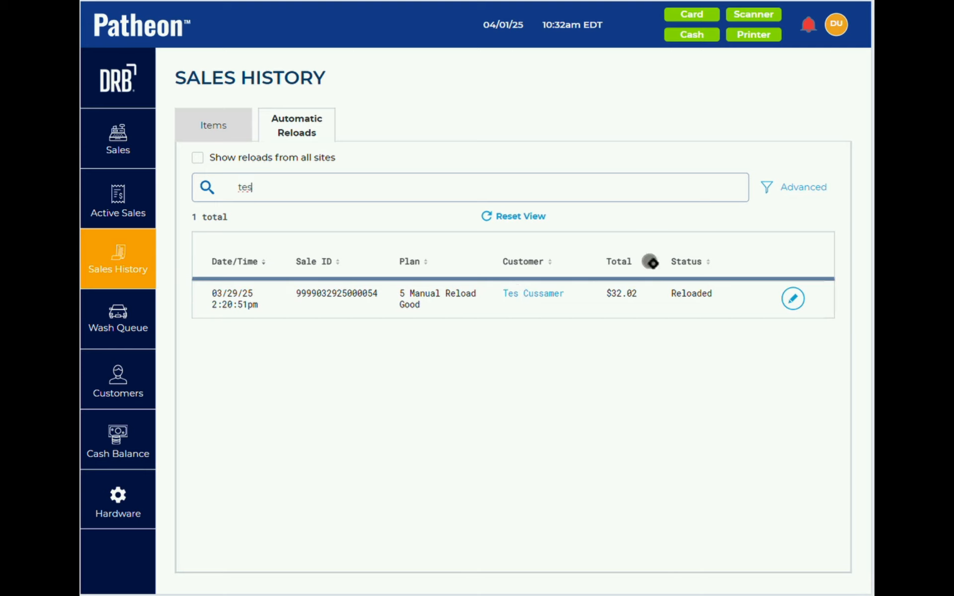
pyautogui.click(793, 298)
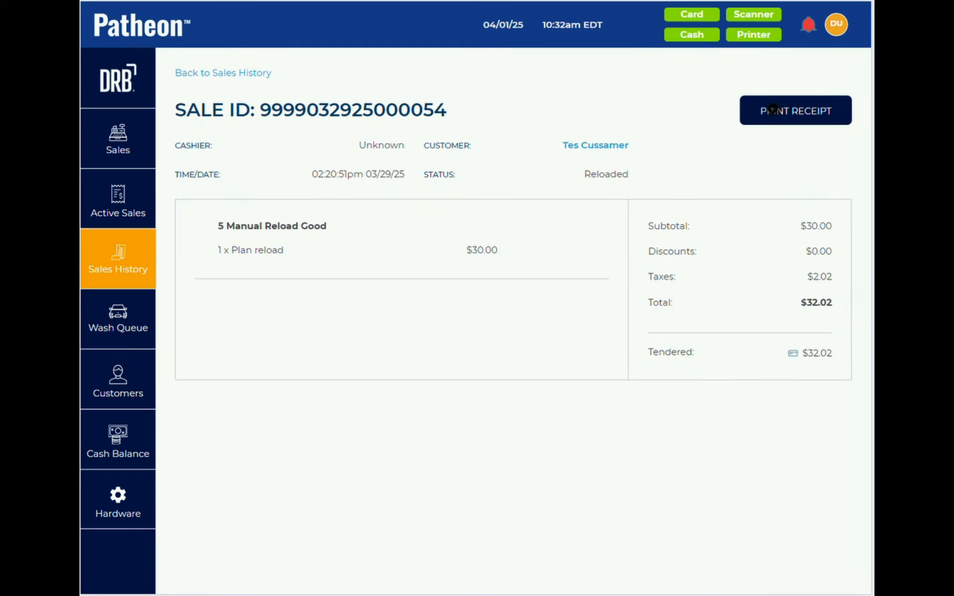
pyautogui.click(123, 383)
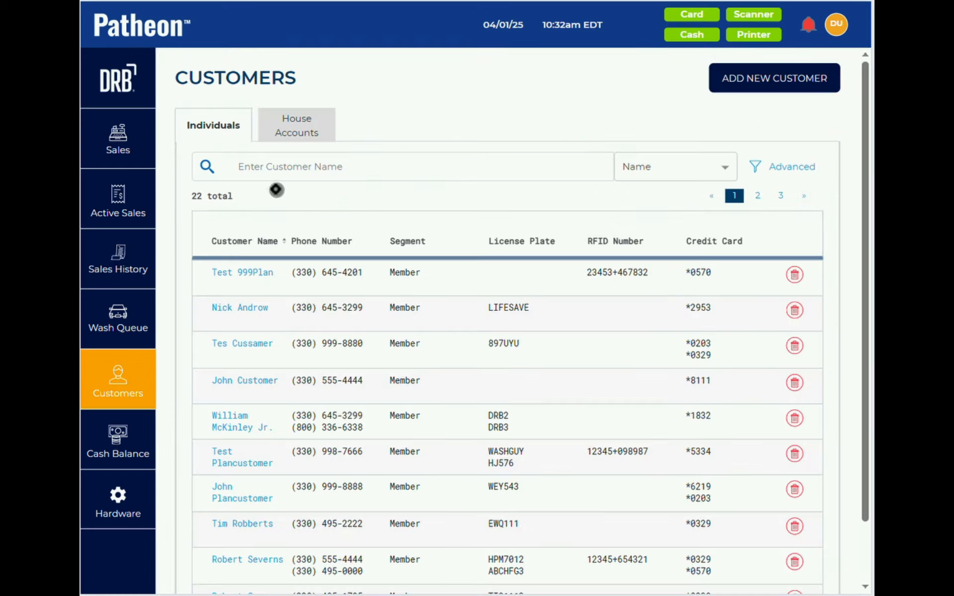
# - Search customers for 'test' and open the reload transaction from the customer's profile
pyautogui.click(263, 163)
pyautogui.write('test')
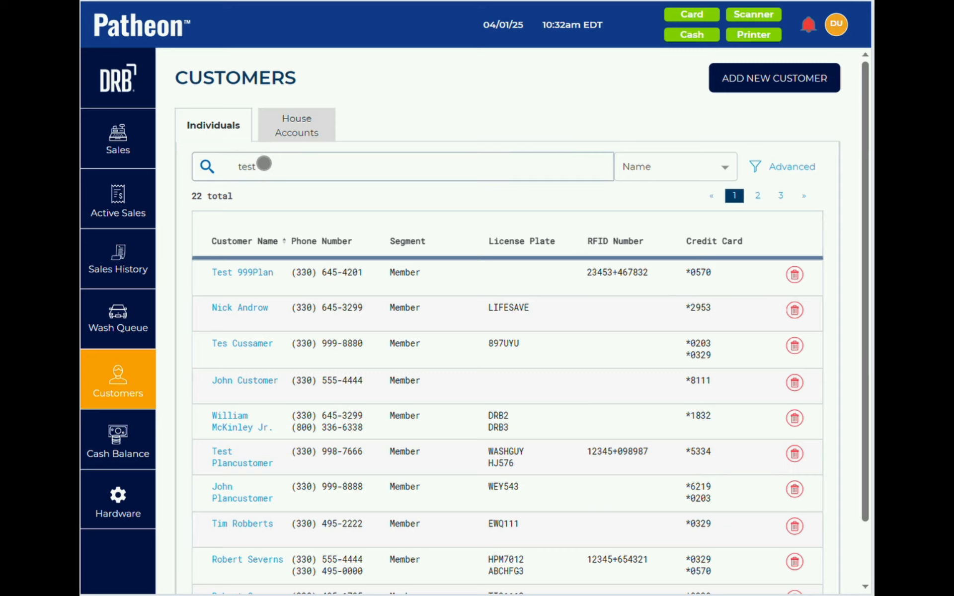
pyautogui.press('BackSpace')
pyautogui.click(244, 309)
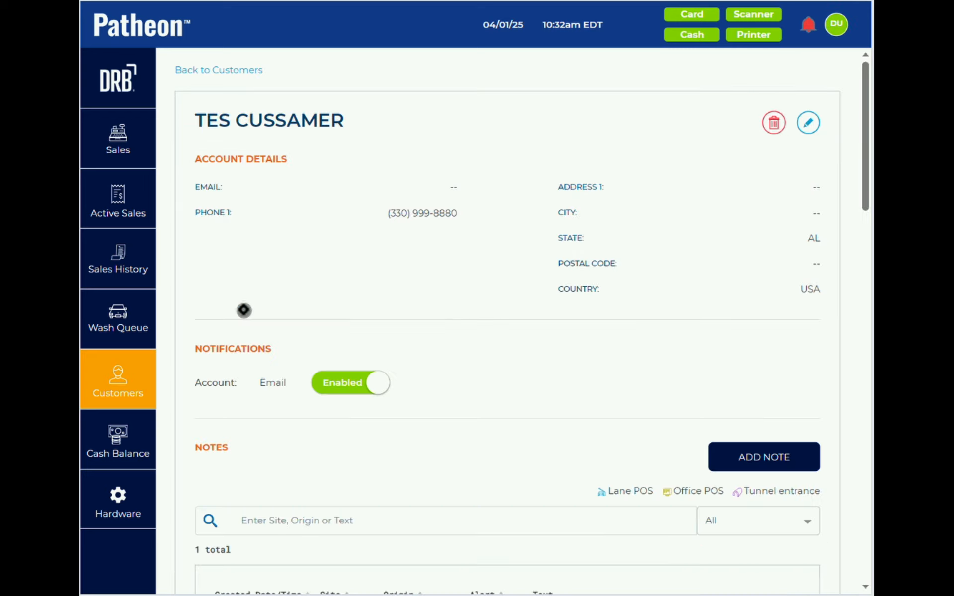
pyautogui.scroll(-15, 244, 310)
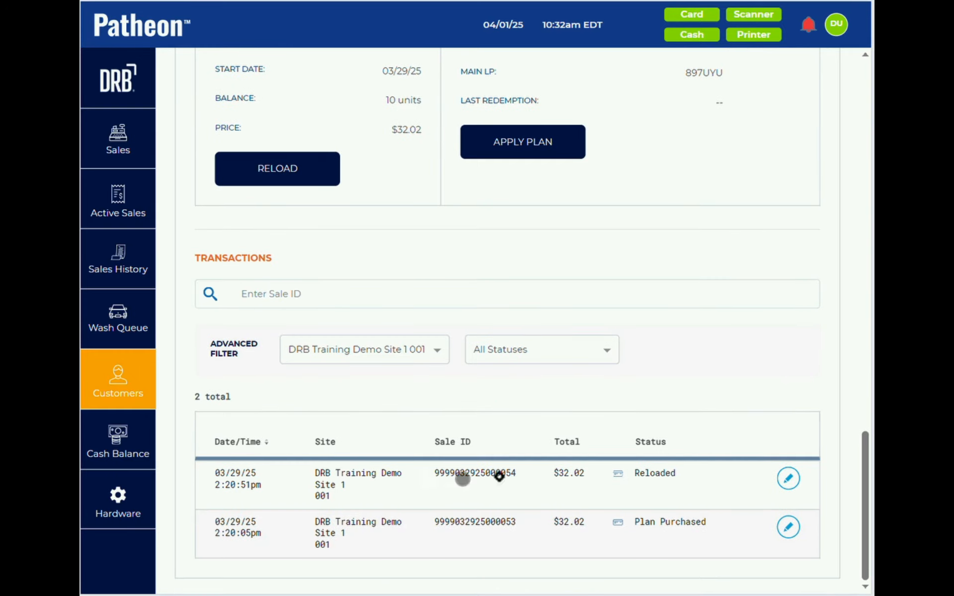
pyautogui.click(786, 477)
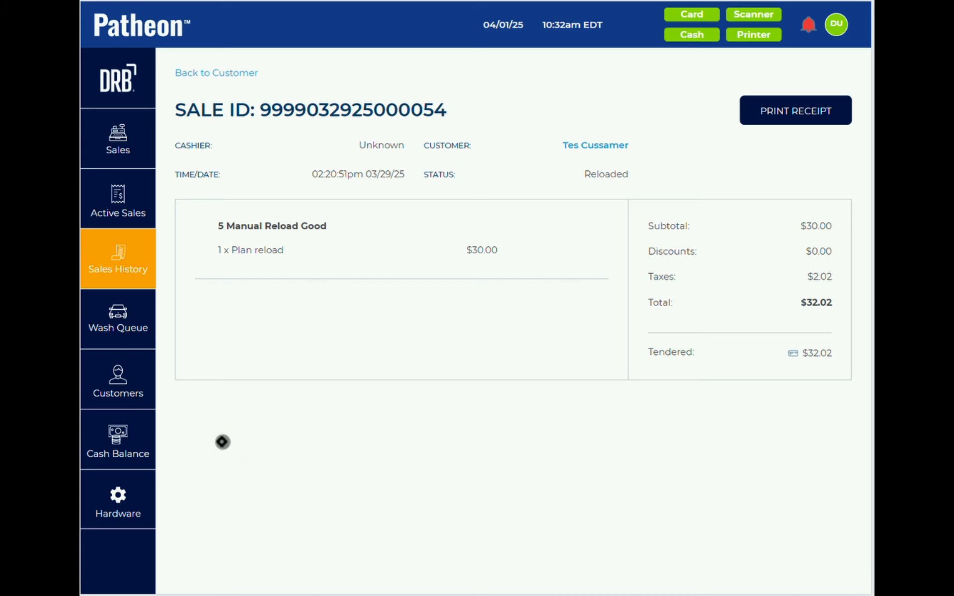
# - Return to the customer list, reset the search filter, and open the Hardware page
pyautogui.click(104, 381)
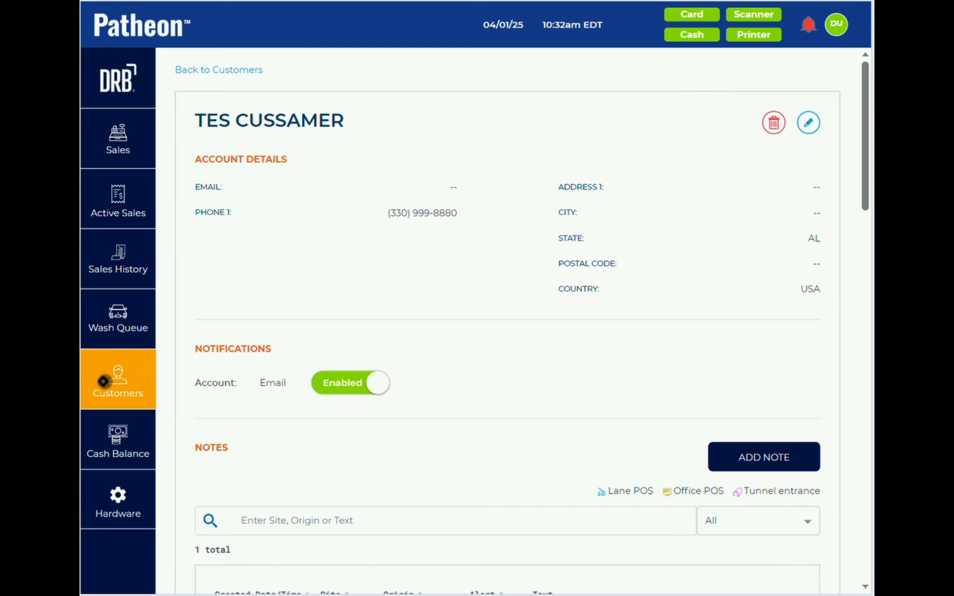
pyautogui.click(195, 69)
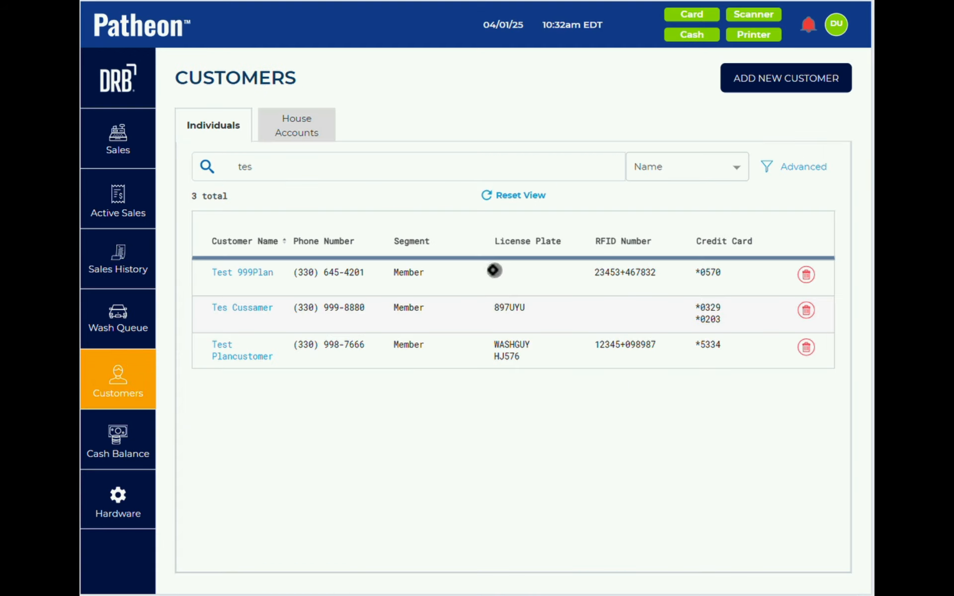
pyautogui.click(512, 196)
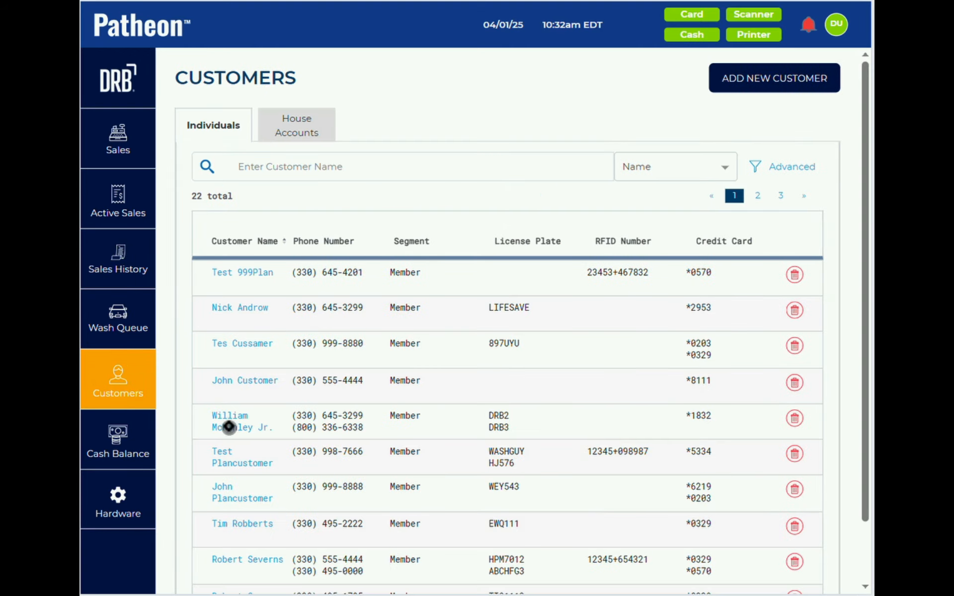
pyautogui.click(115, 496)
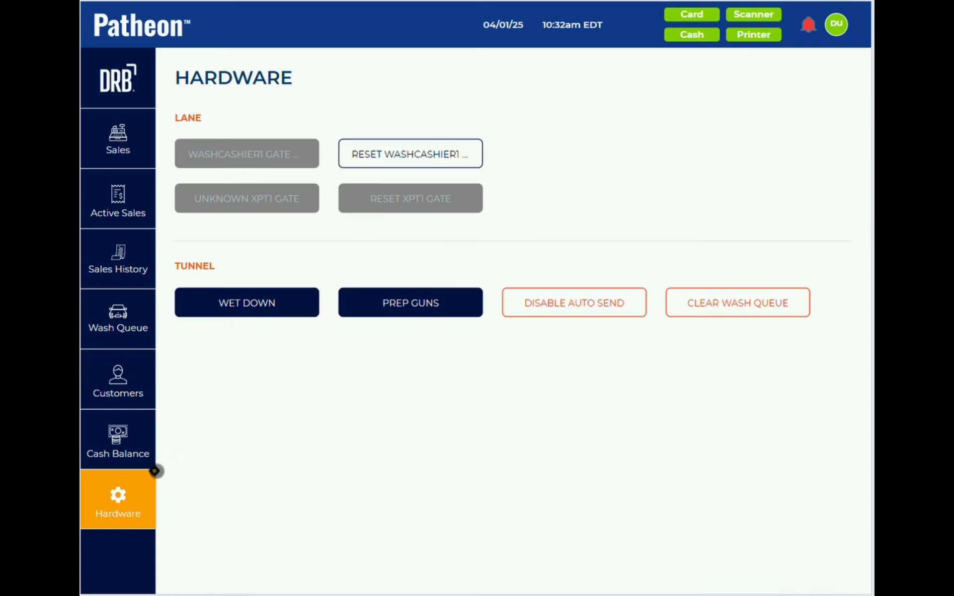
# - Navigate via the Sales screen back to the Customers list of all 22 customers
pyautogui.click(117, 382)
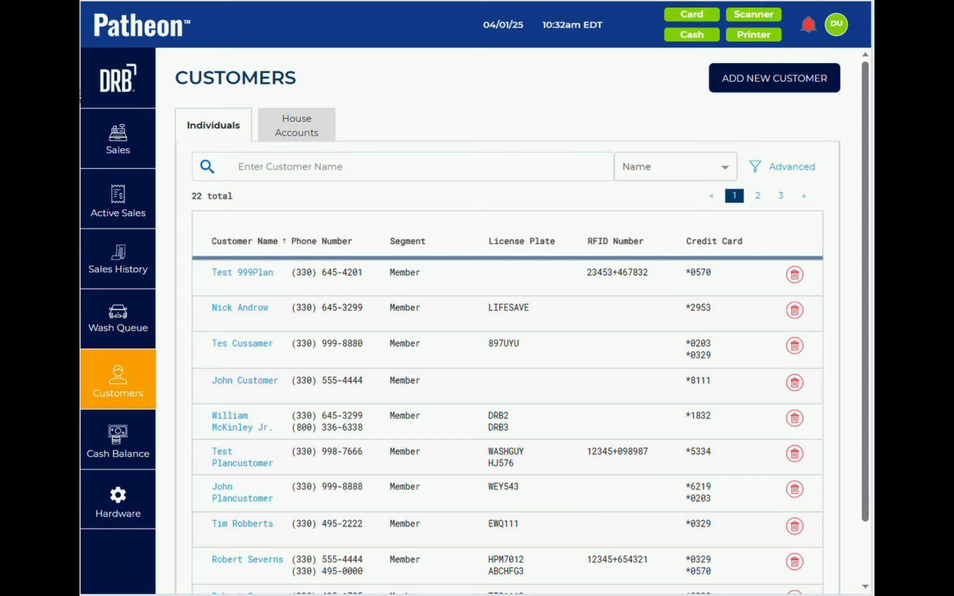
pyautogui.click(116, 132)
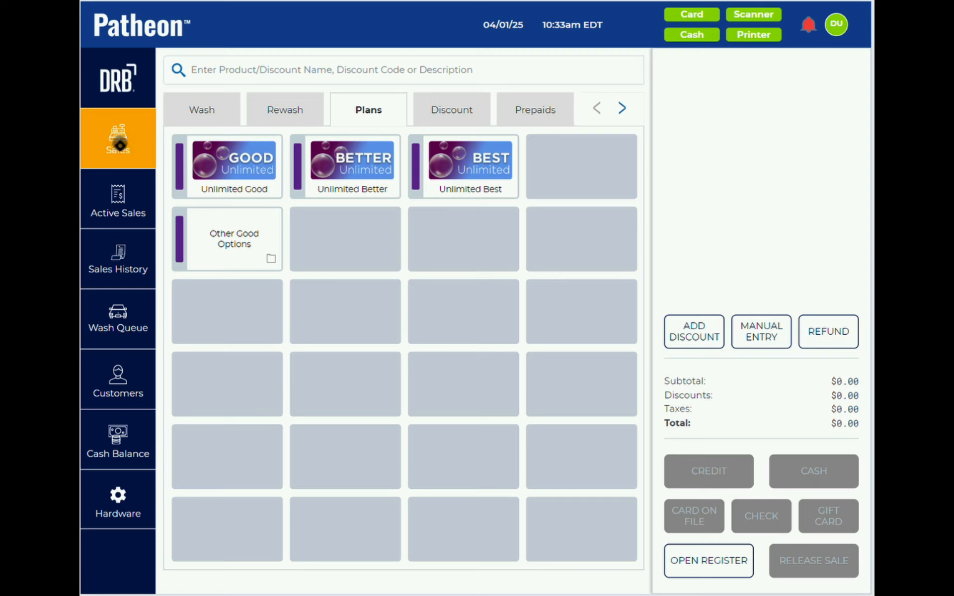
pyautogui.click(118, 386)
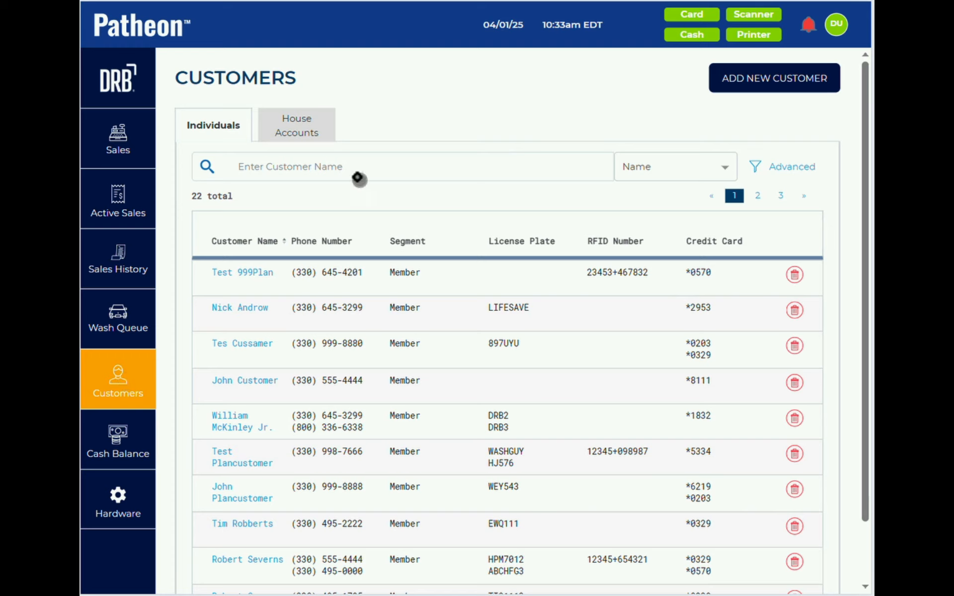
# - Search customers for 'tes' and open the Card Test customer's details
pyautogui.click(320, 170)
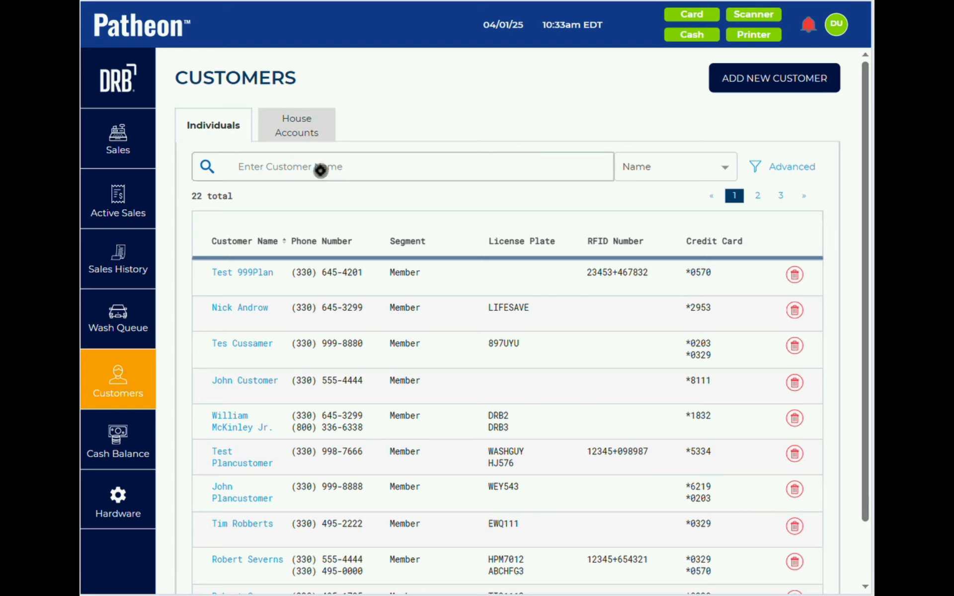
pyautogui.write('kid')
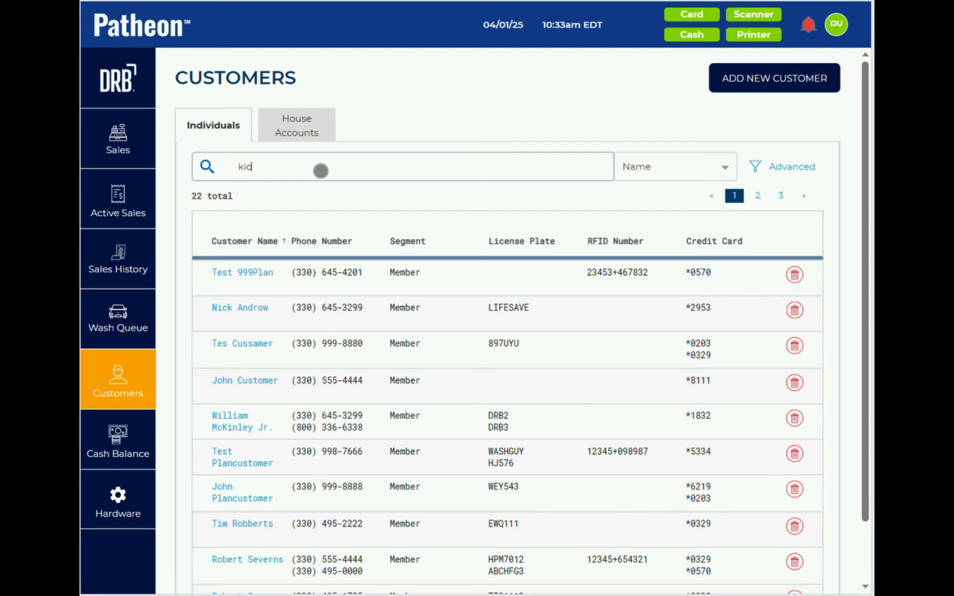
pyautogui.write('sk')
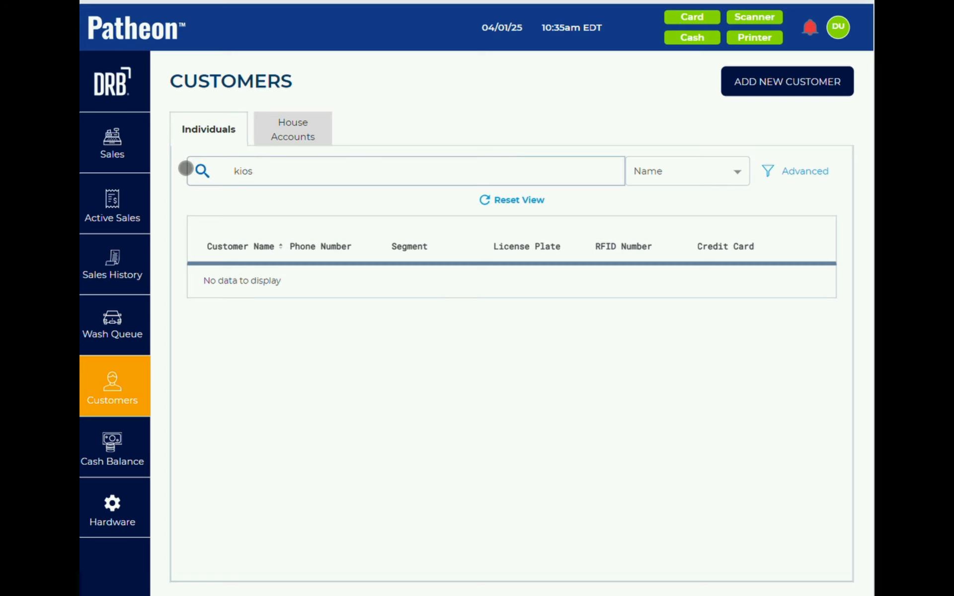
pyautogui.press('BackSpace')
pyautogui.press('BackSpace')
pyautogui.press('BackSpace')
pyautogui.press('BackSpace')
pyautogui.write('tes')
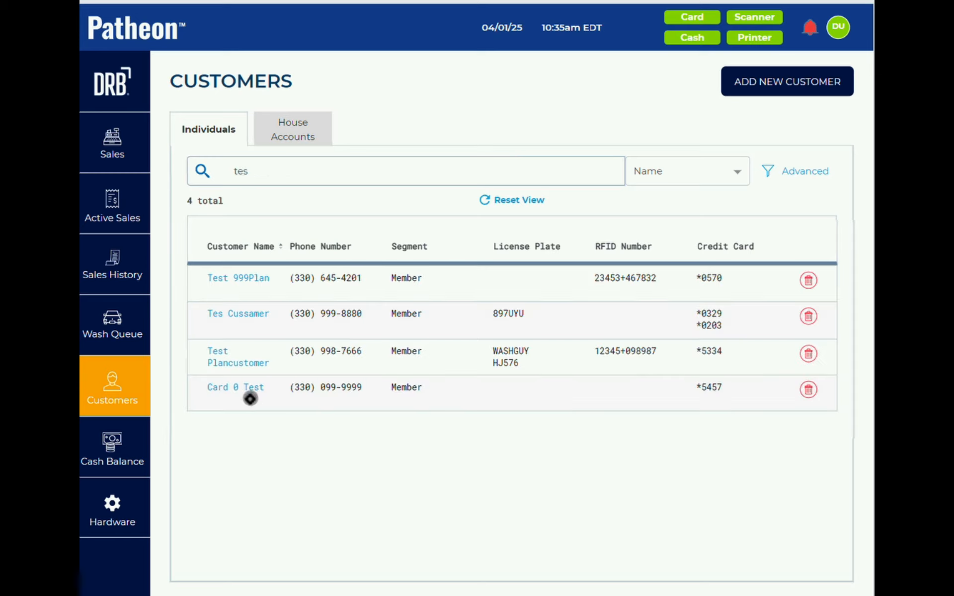
pyautogui.click(229, 388)
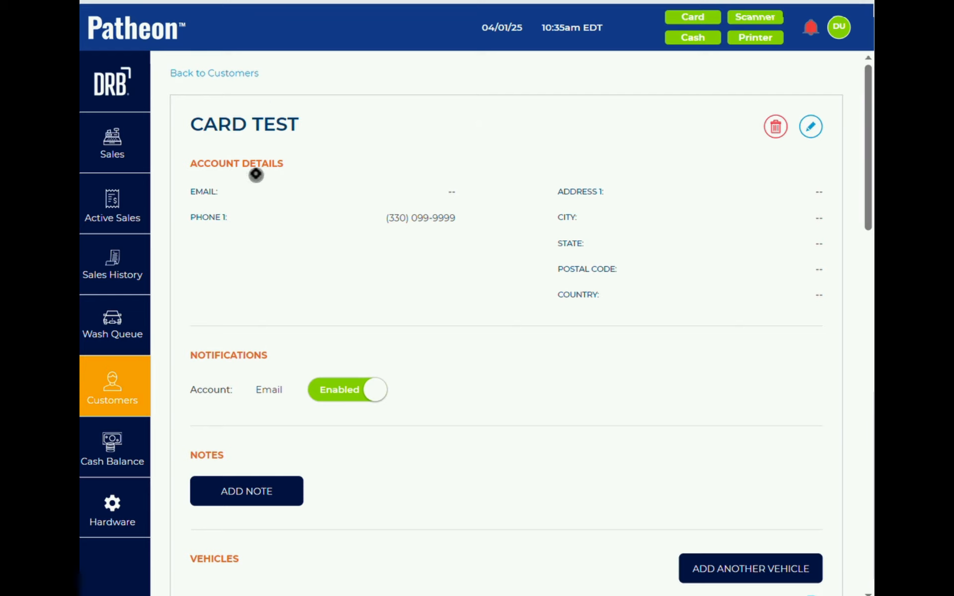
# - Return to Customers, search for 'known', then go to the Sales screen
pyautogui.click(121, 395)
pyautogui.click(264, 171)
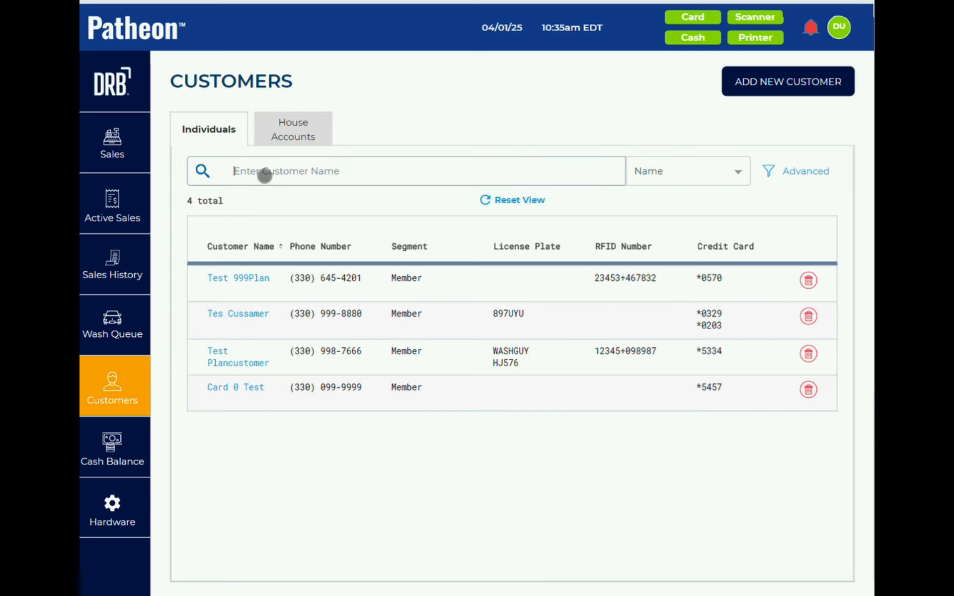
pyautogui.write('known')
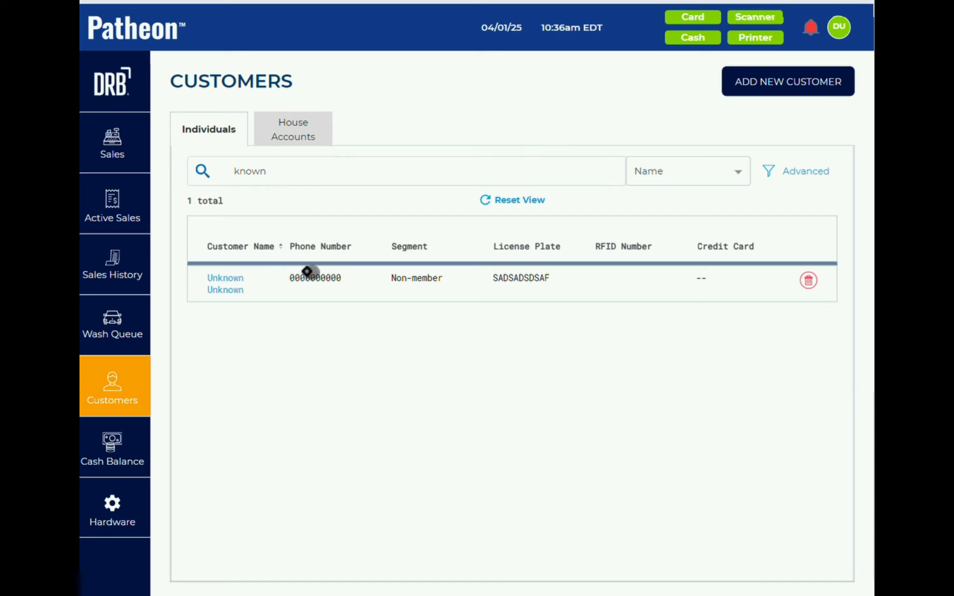
pyautogui.click(126, 154)
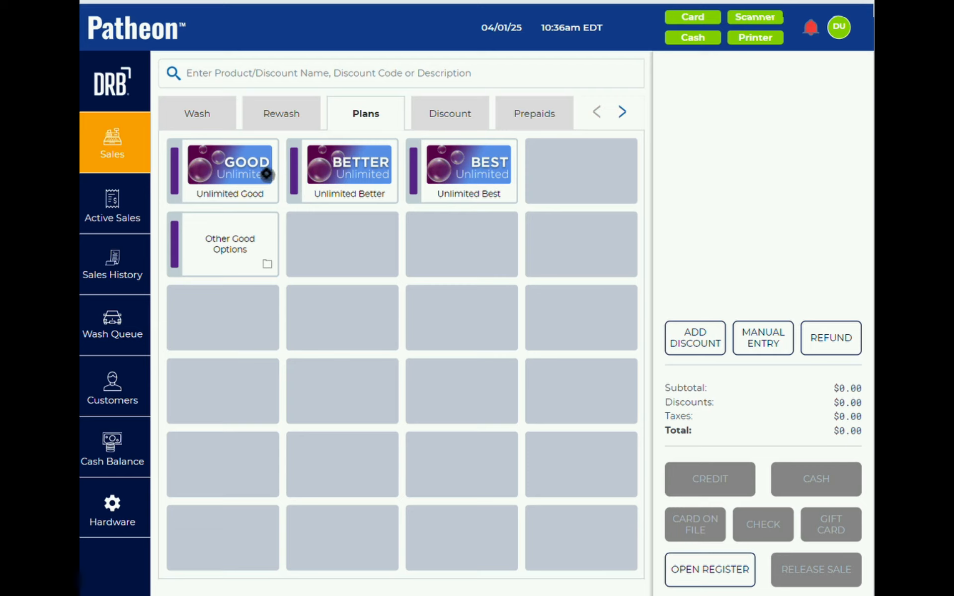
# - Start an Unlimited Good plan sale and scroll through its empty form fields
pyautogui.click(243, 172)
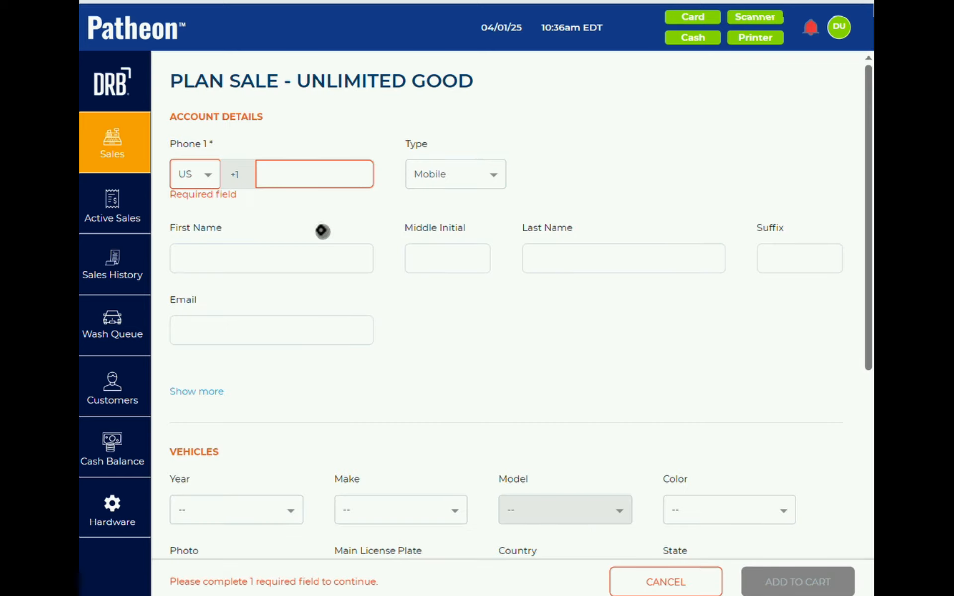
pyautogui.scroll(-5, 323, 231)
pyautogui.scroll(5, 258, 98)
pyautogui.scroll(-4, 409, 335)
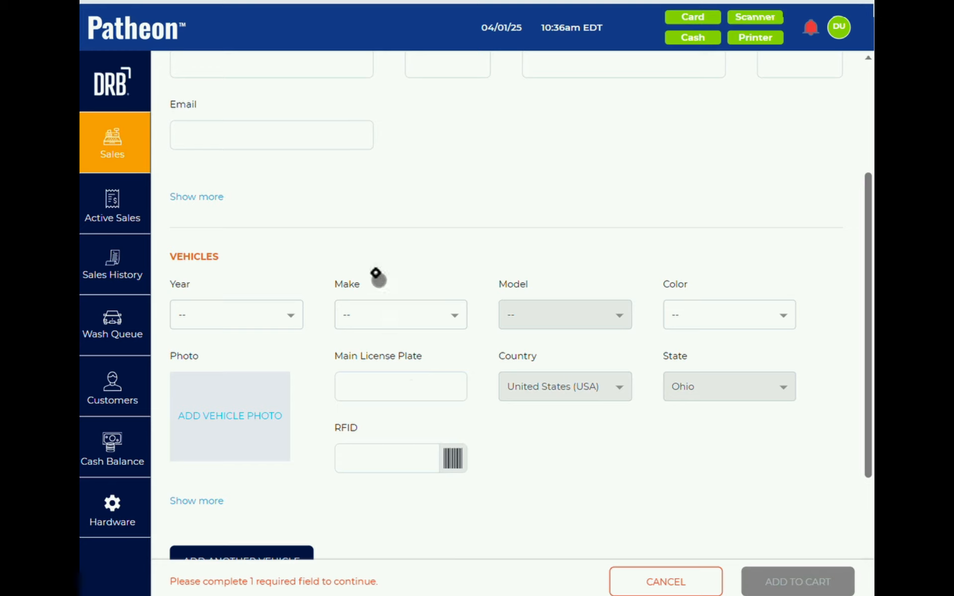
pyautogui.scroll(4, 362, 221)
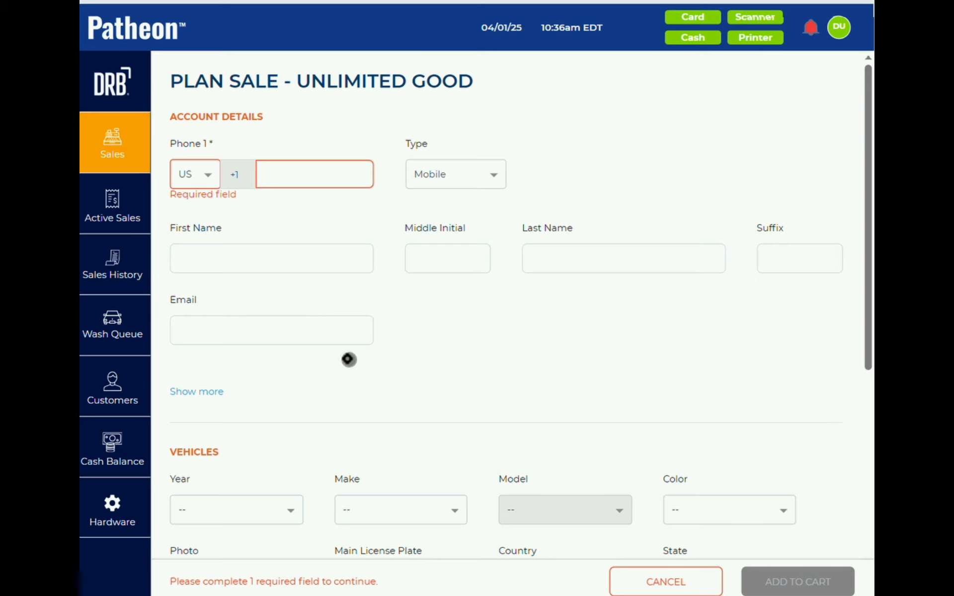
pyautogui.scroll(-3, 348, 358)
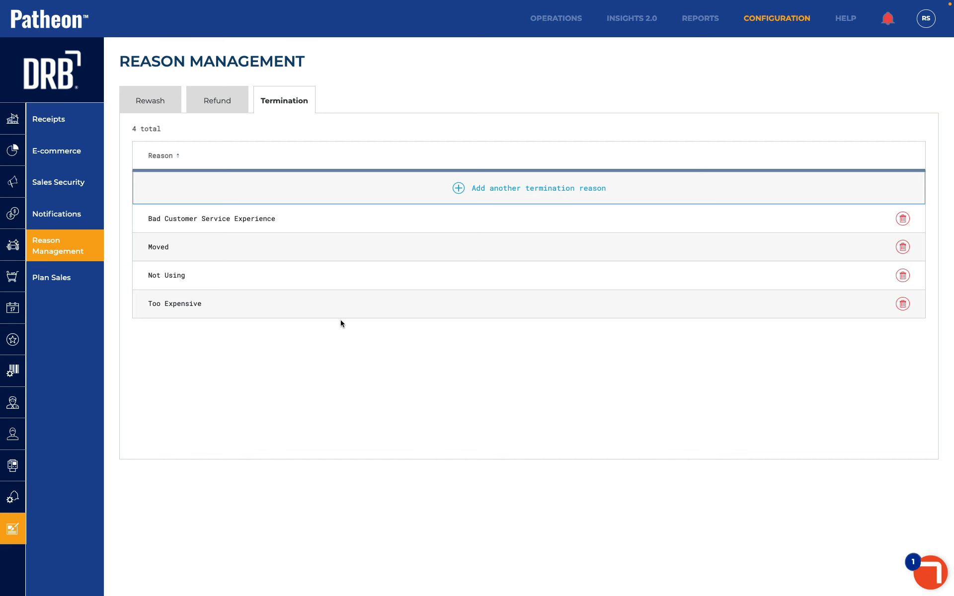
# - Open the Plan Sales field settings and return to the Desktop field tab
pyautogui.click(11, 531)
pyautogui.click(53, 280)
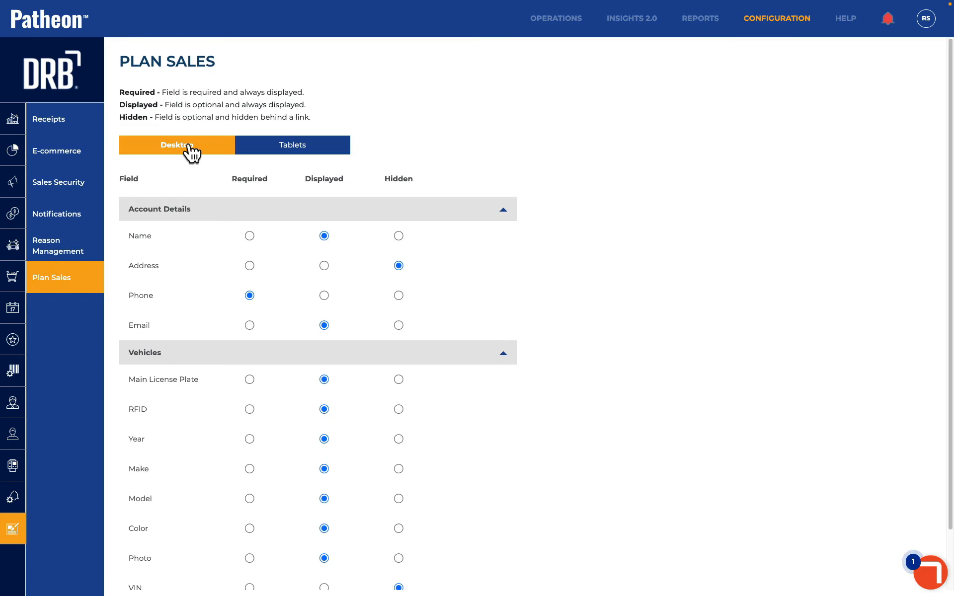
pyautogui.click(290, 152)
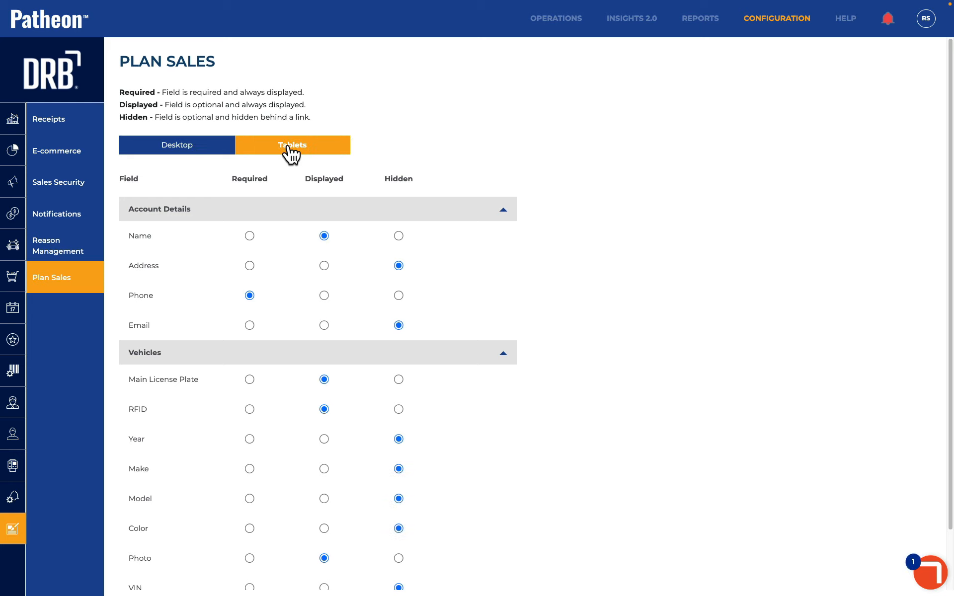
pyautogui.click(194, 153)
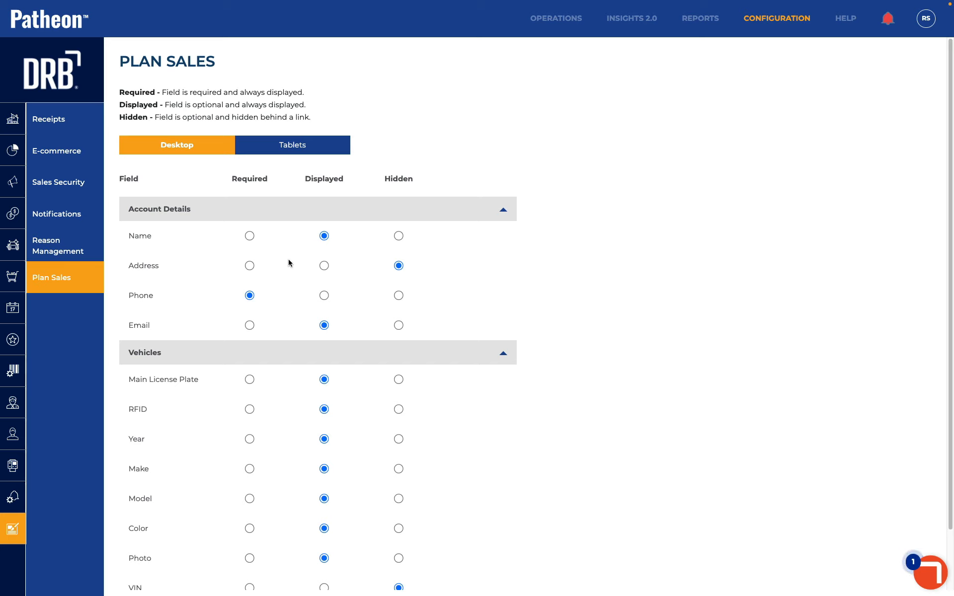
# - Make Name and Main License Plate required, hide Email, and always display Address
pyautogui.click(250, 236)
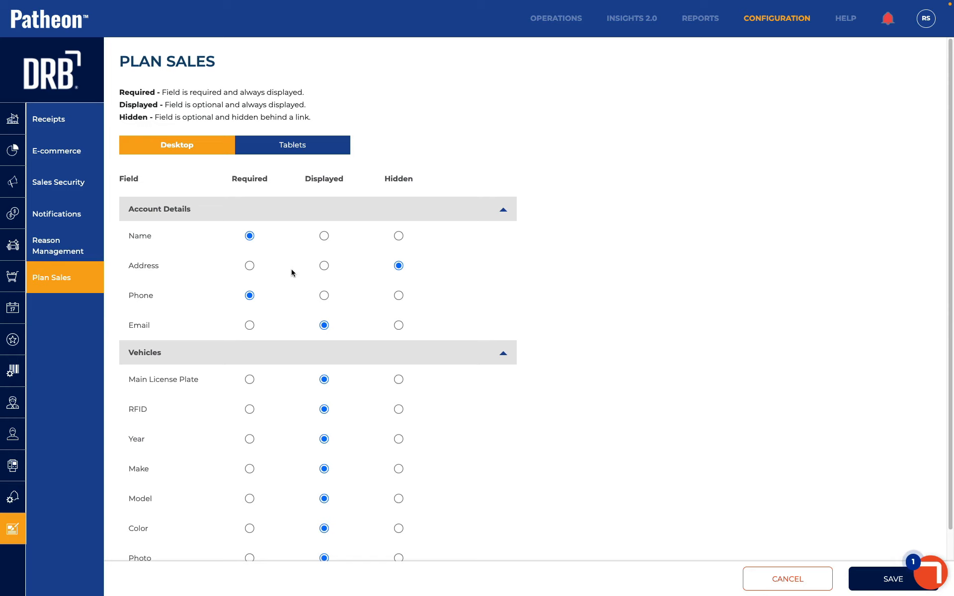
pyautogui.scroll(-1, 306, 305)
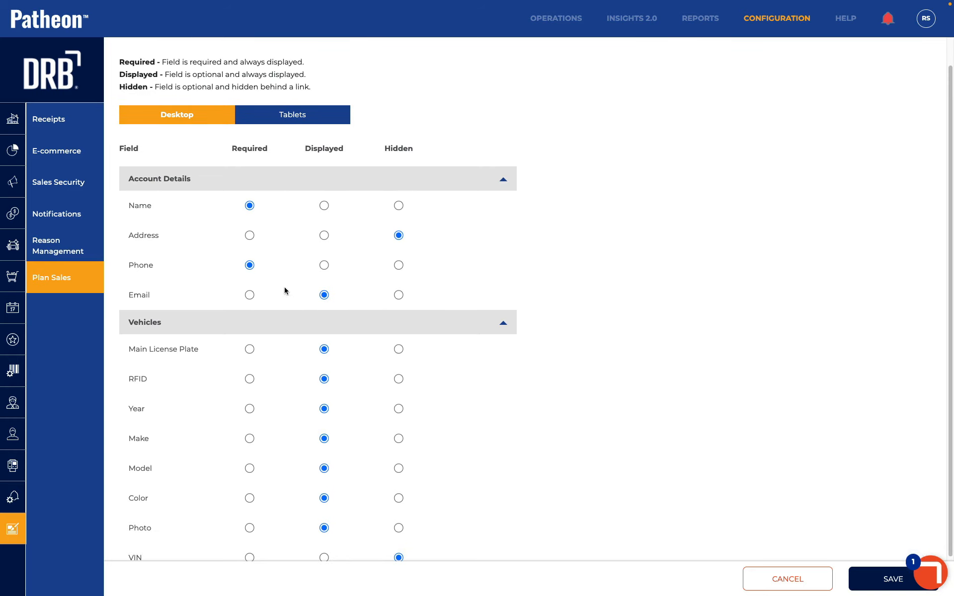
pyautogui.click(398, 295)
pyautogui.click(324, 236)
pyautogui.click(249, 349)
# - Make Color required, keep Make and Model displayed, and save the desktop field settings
pyautogui.scroll(-2, 284, 385)
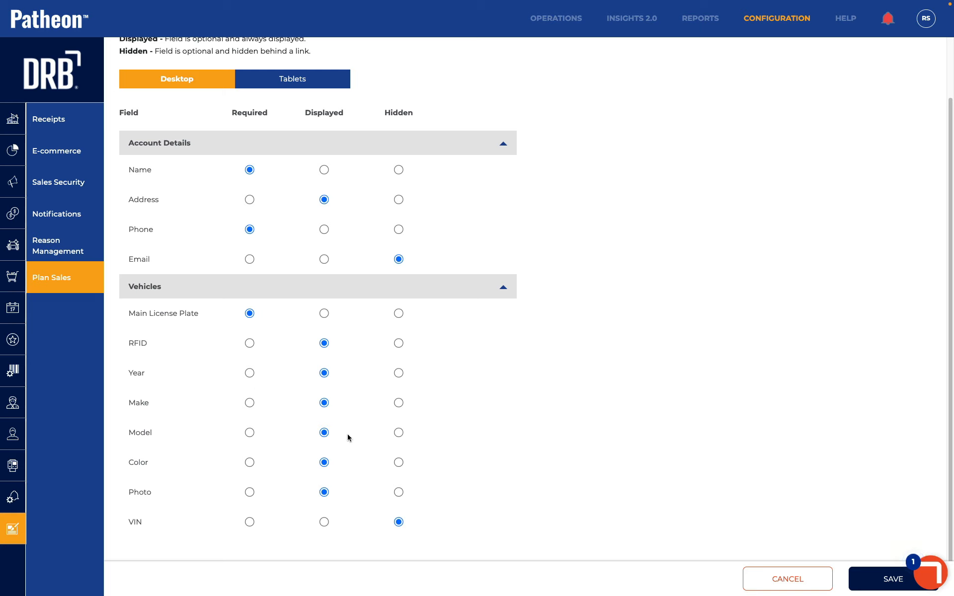
pyautogui.click(398, 404)
pyautogui.click(398, 434)
pyautogui.click(324, 404)
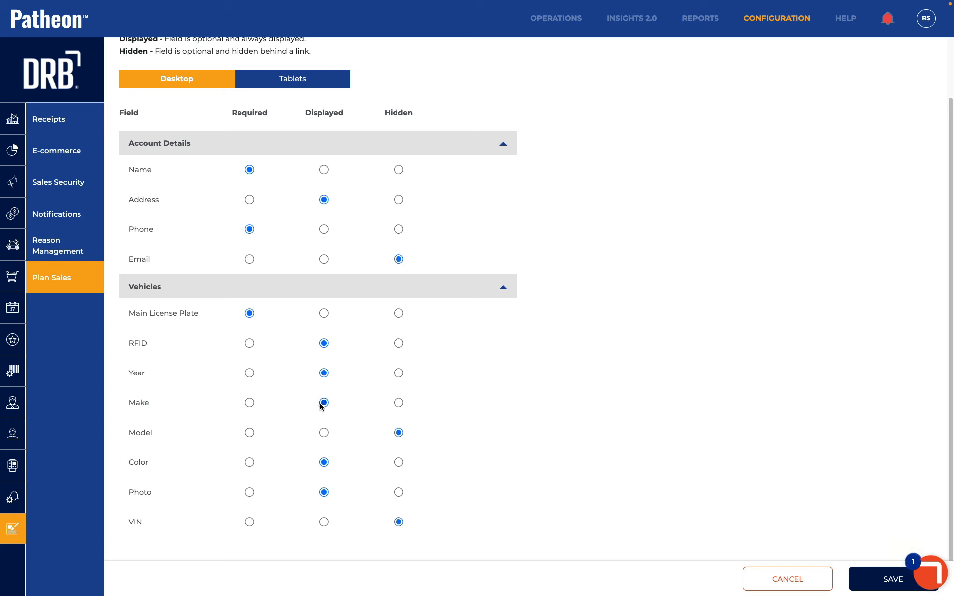
pyautogui.click(399, 462)
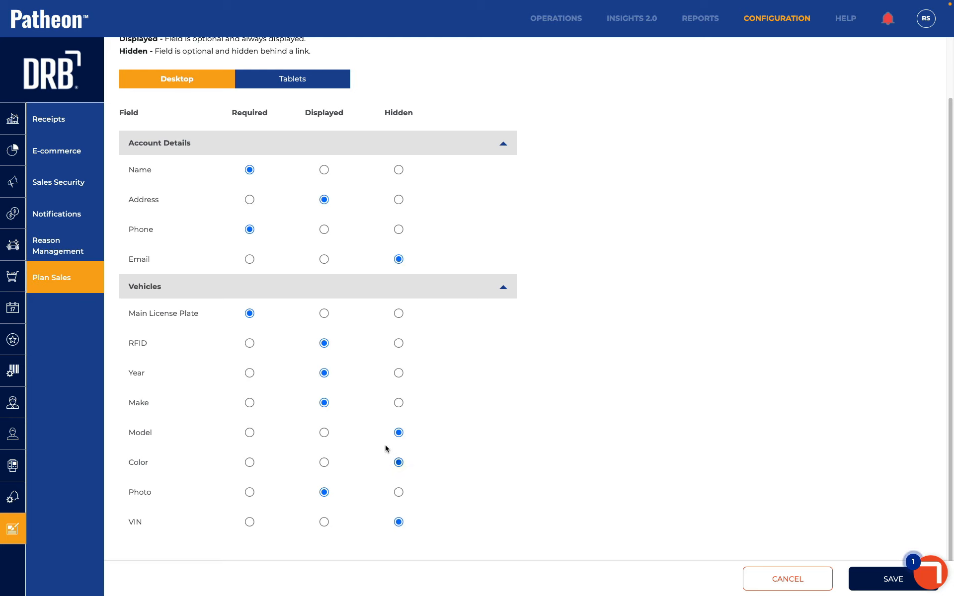
pyautogui.click(324, 462)
pyautogui.click(249, 462)
pyautogui.rightClick(320, 463)
pyautogui.click(323, 463)
pyautogui.click(325, 463)
pyautogui.click(249, 462)
pyautogui.click(323, 432)
pyautogui.click(875, 582)
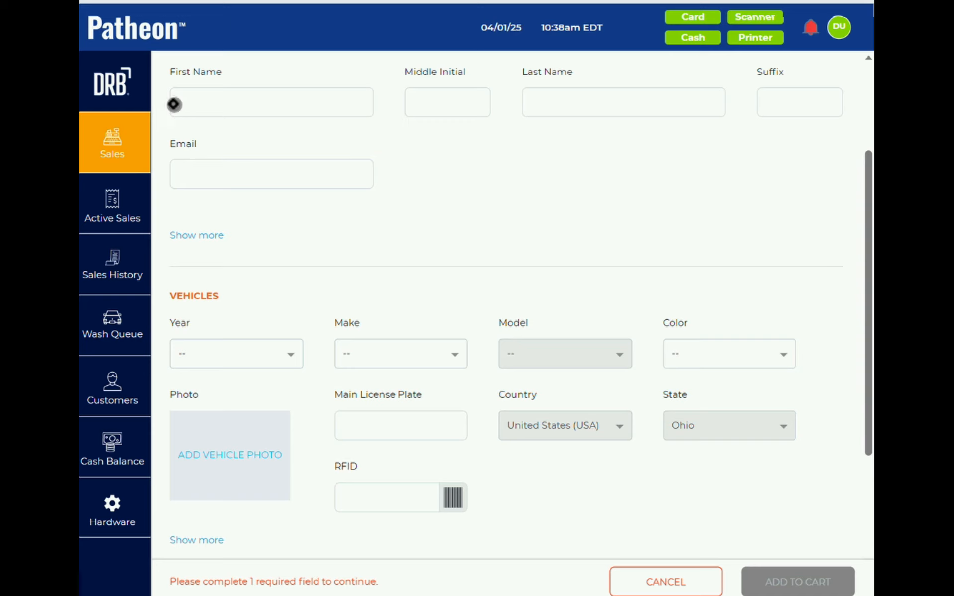
# - Start an Unlimited Better sale and review its required name, license plate and color fields
pyautogui.click(123, 186)
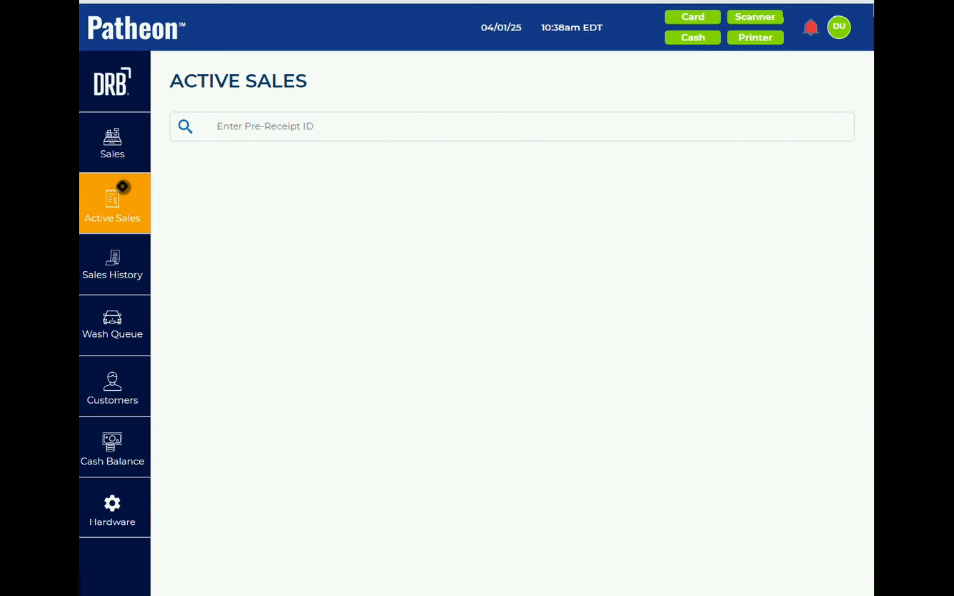
pyautogui.click(116, 155)
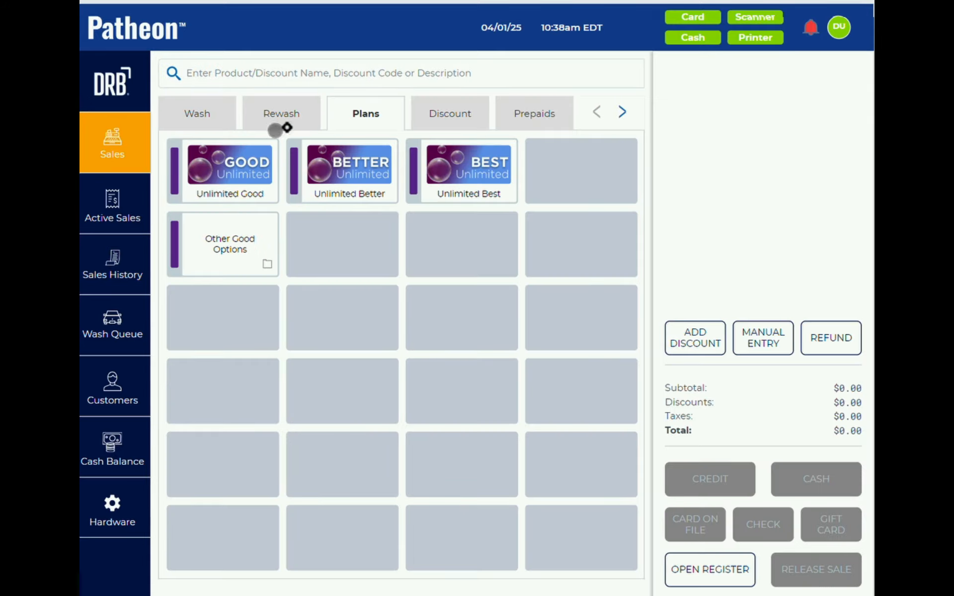
pyautogui.click(348, 167)
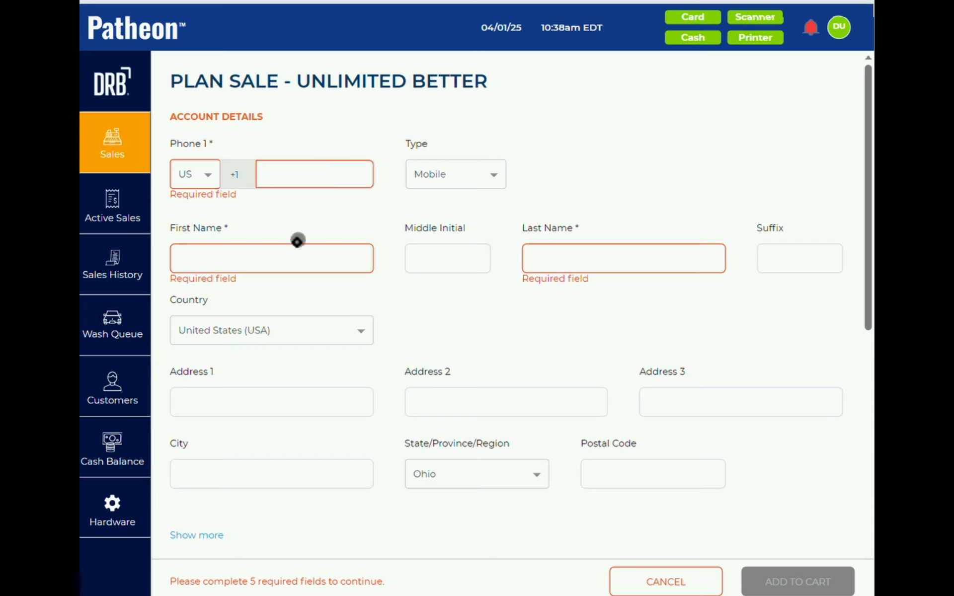
pyautogui.scroll(-5, 298, 245)
pyautogui.scroll(-2, 297, 245)
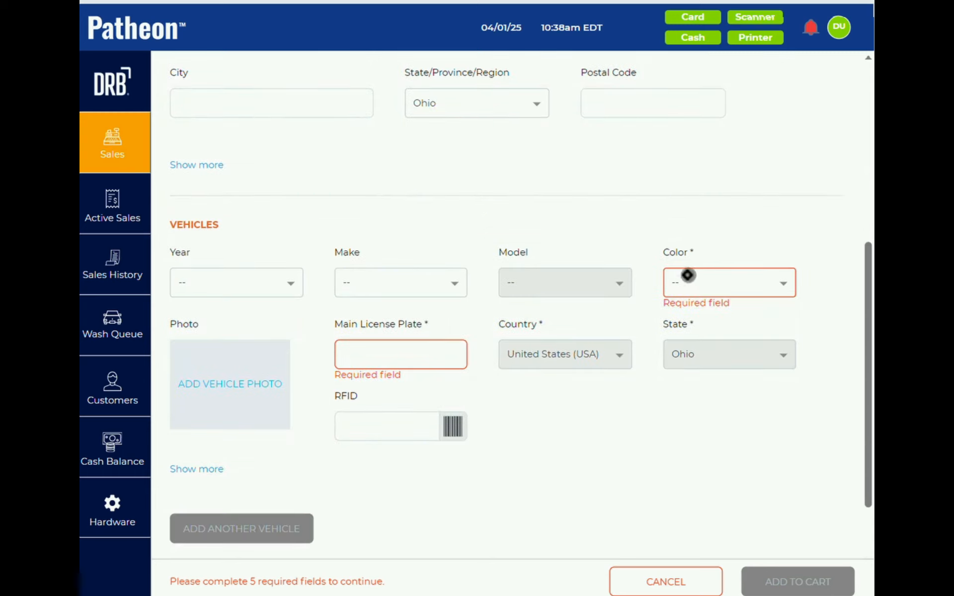
pyautogui.scroll(2, 376, 358)
pyautogui.scroll(6, 376, 358)
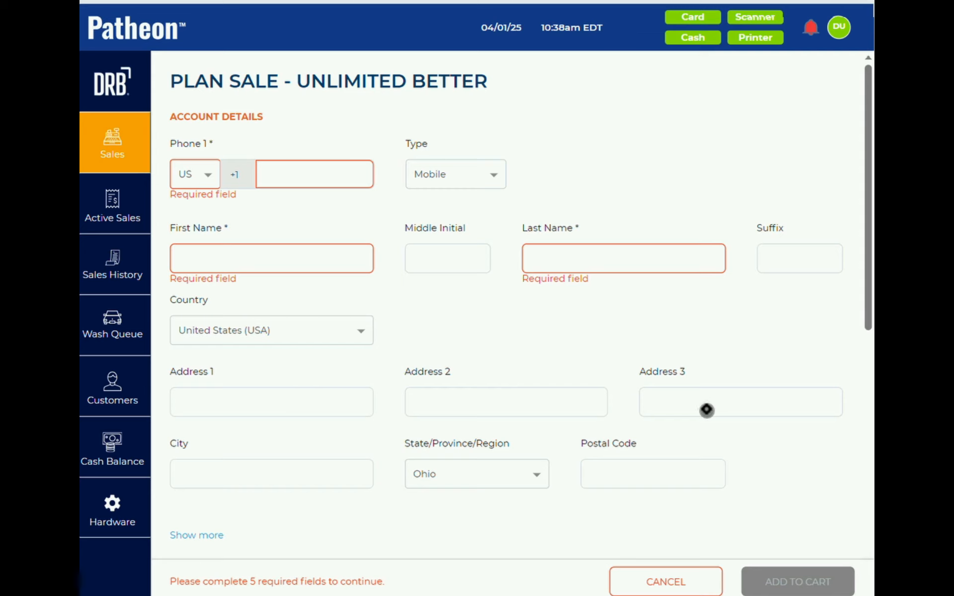
pyautogui.scroll(-4, 707, 411)
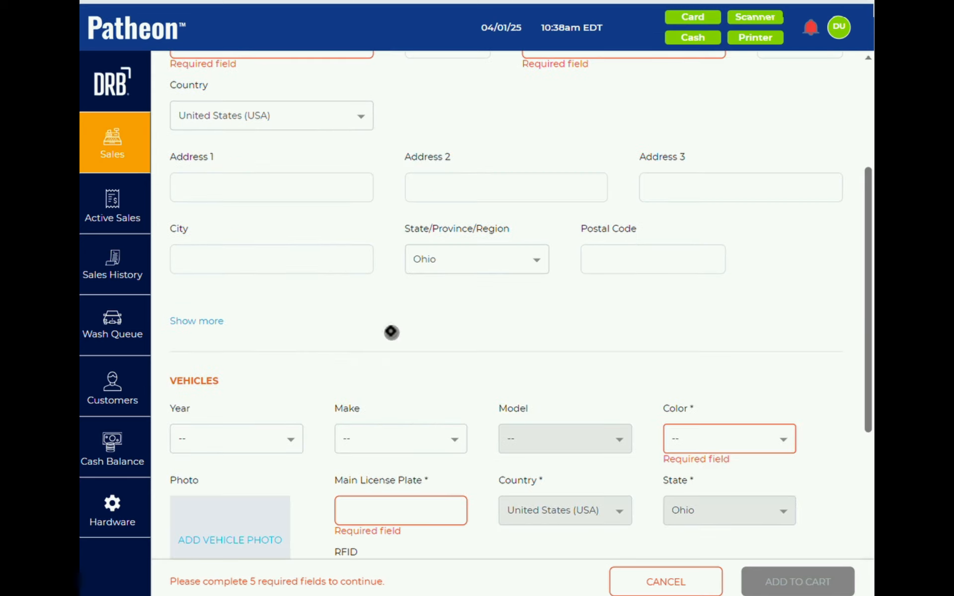
pyautogui.scroll(4, 391, 332)
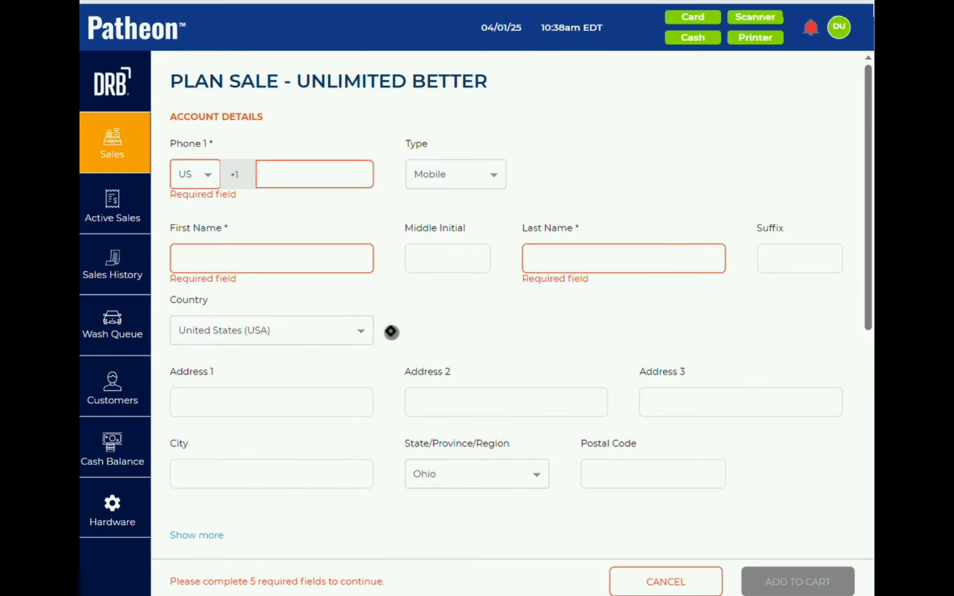
pyautogui.scroll(-2, 369, 345)
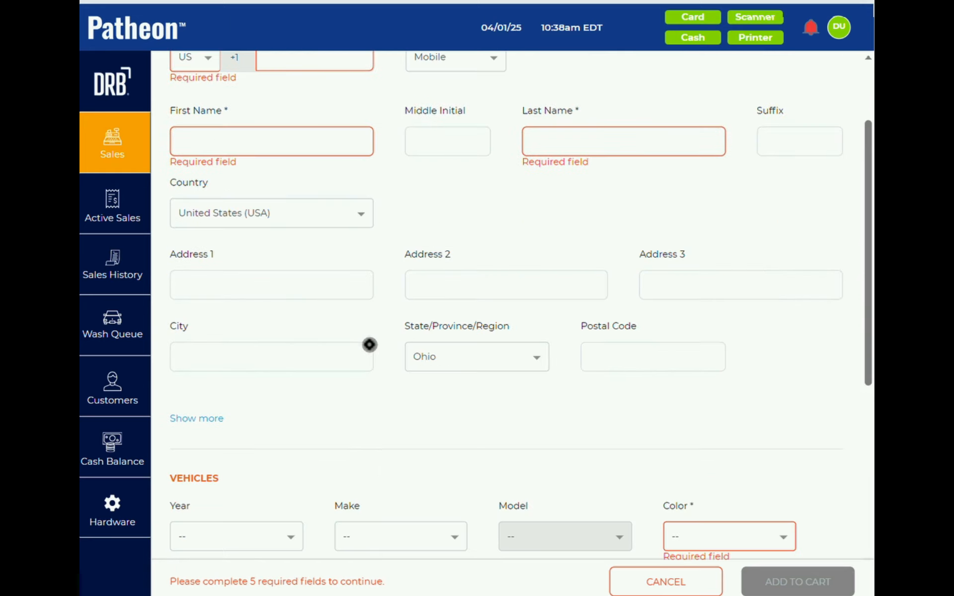
pyautogui.scroll(-8, 369, 345)
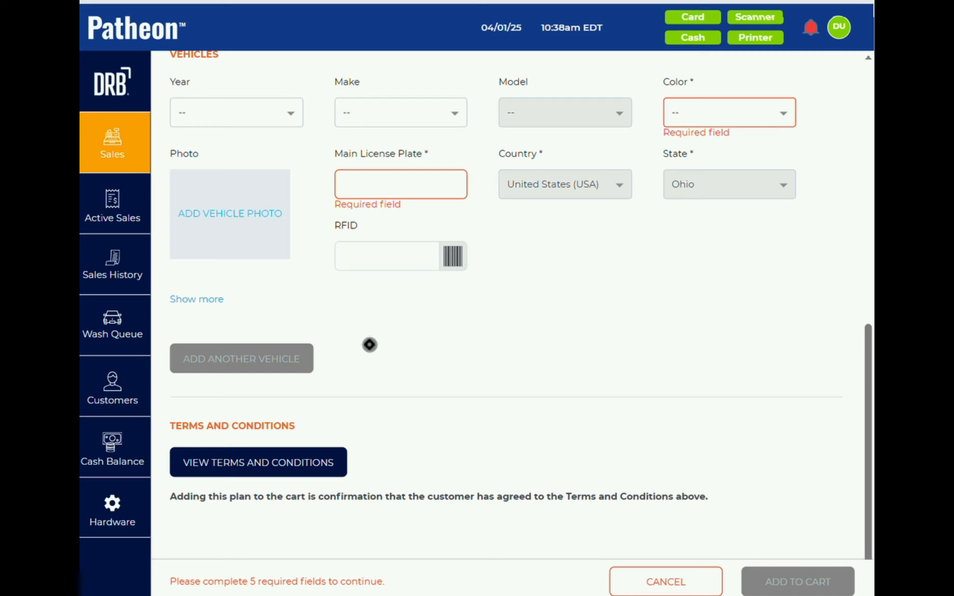
pyautogui.scroll(10, 369, 345)
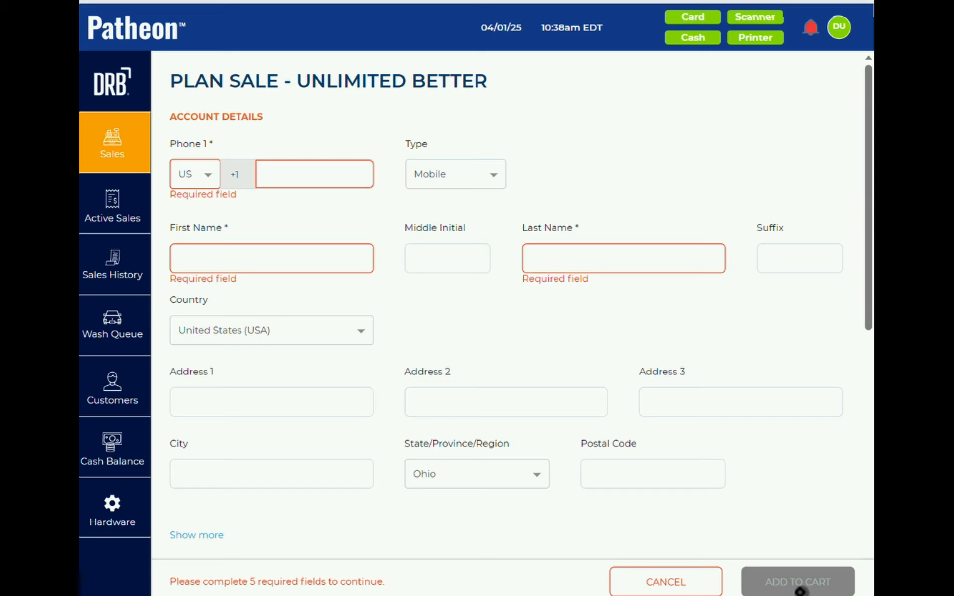
pyautogui.scroll(-10, 503, 324)
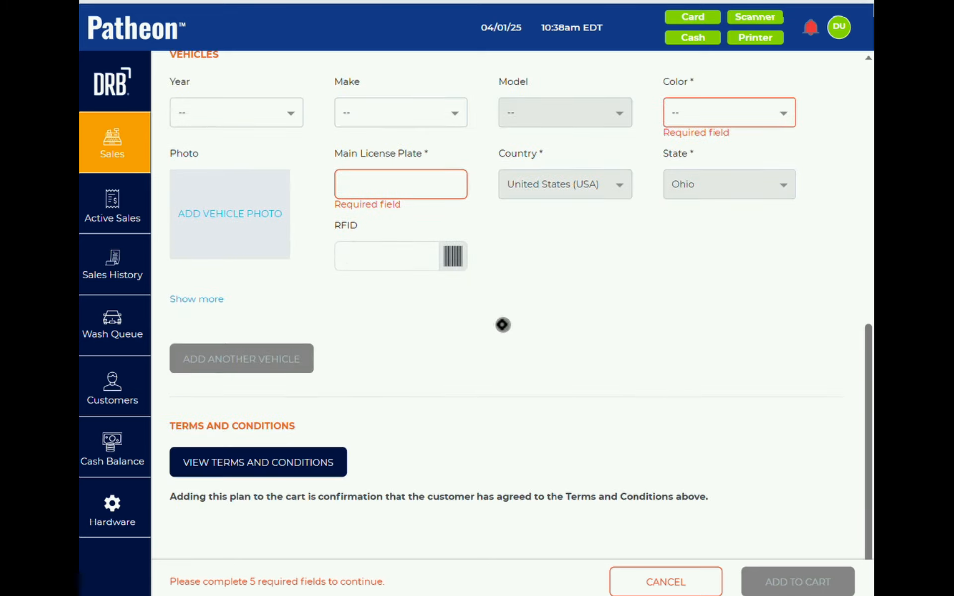
# - Read the plan's $34.99-per-month terms and conditions twice, closing them back to the form
pyautogui.click(286, 460)
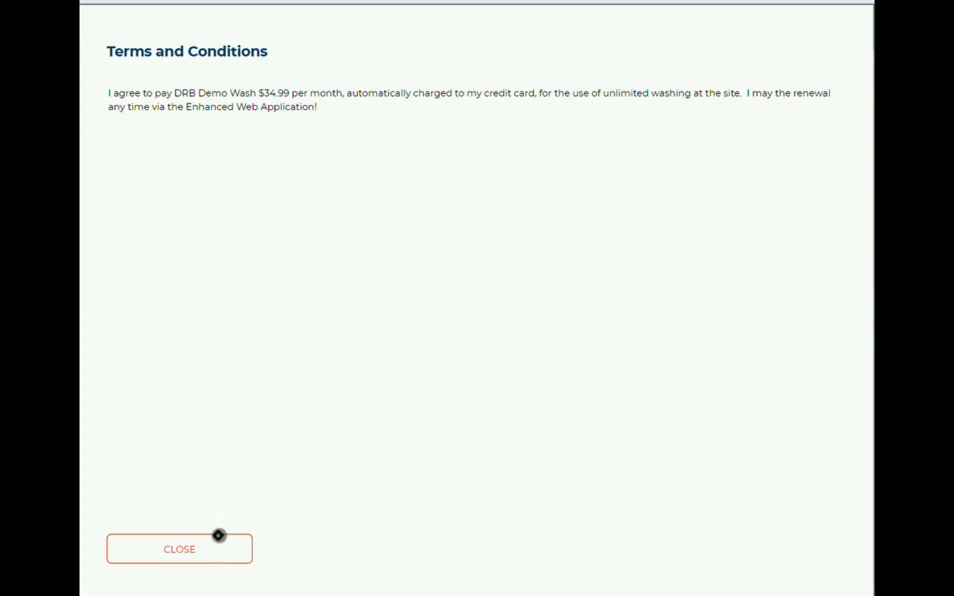
pyautogui.click(209, 551)
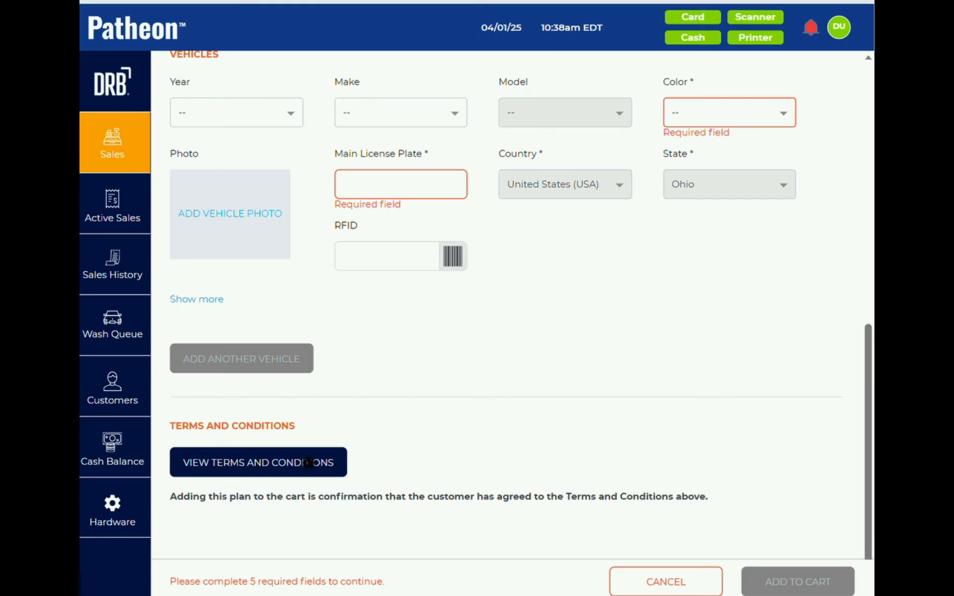
pyautogui.click(280, 459)
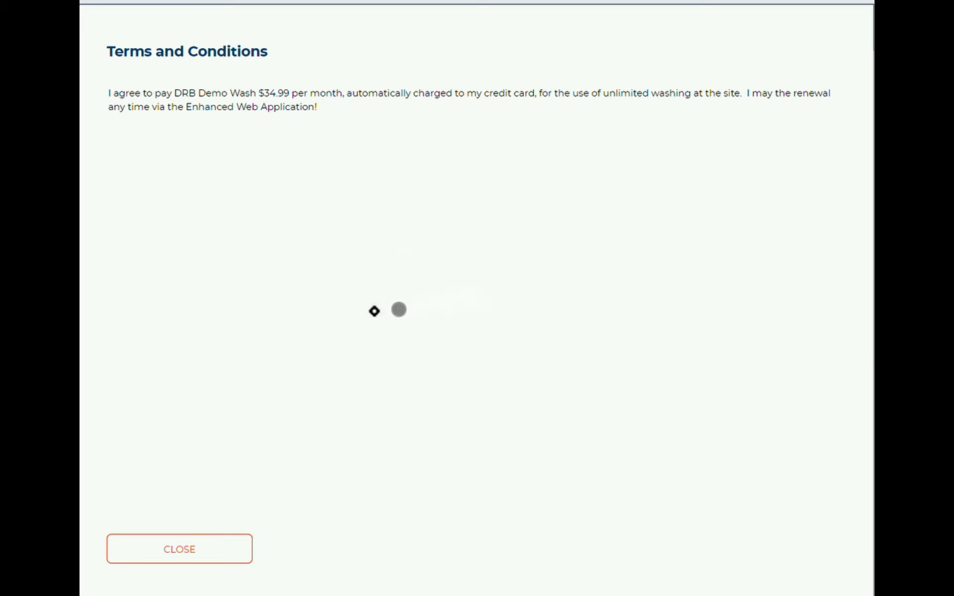
pyautogui.click(230, 547)
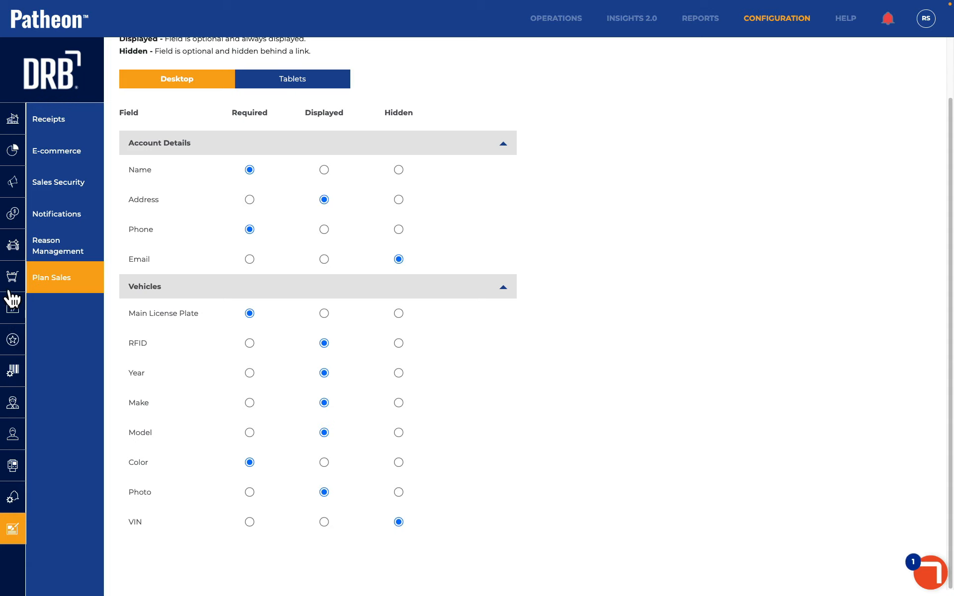
# - Set Require Signature to Yes on Unlimited Best, step through Products, Pricing, Activation, and save
pyautogui.click(12, 308)
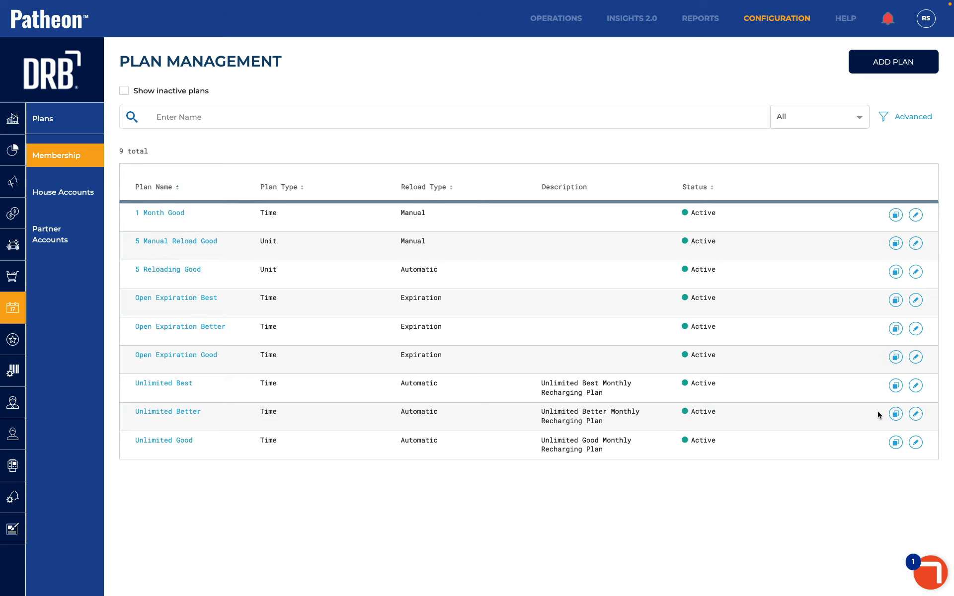
pyautogui.click(916, 387)
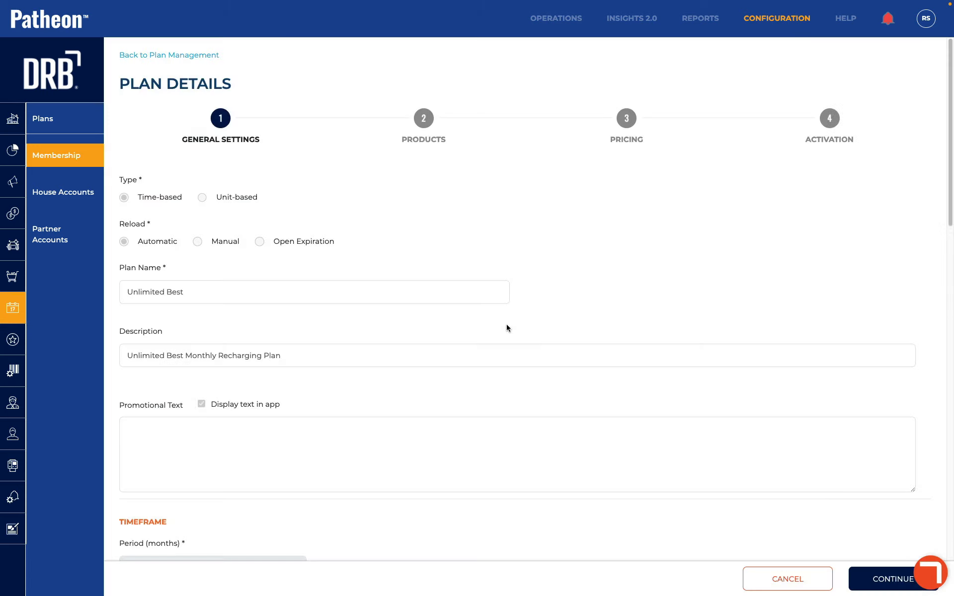
pyautogui.scroll(-5, 506, 324)
pyautogui.scroll(-7, 506, 326)
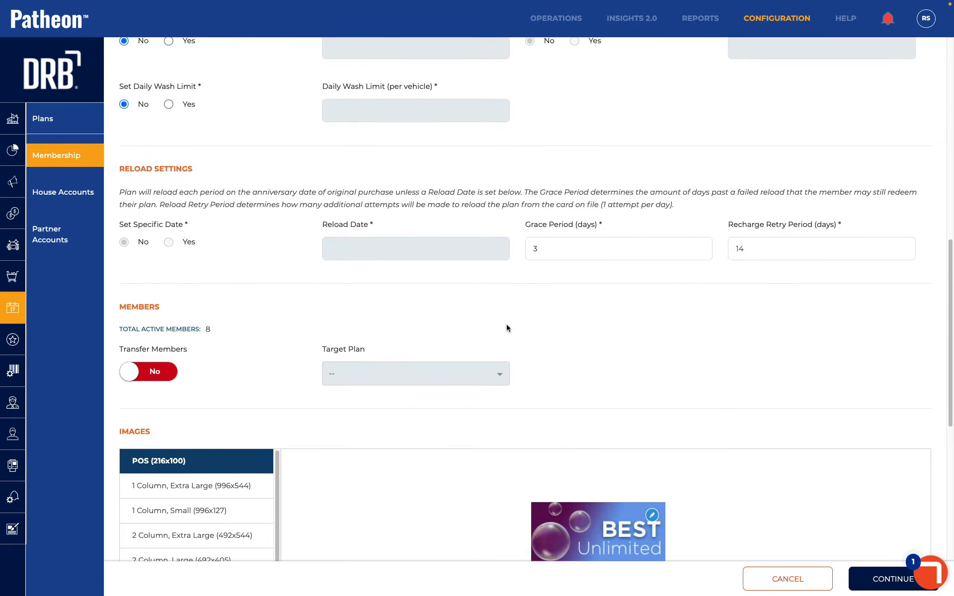
pyautogui.scroll(-9, 506, 328)
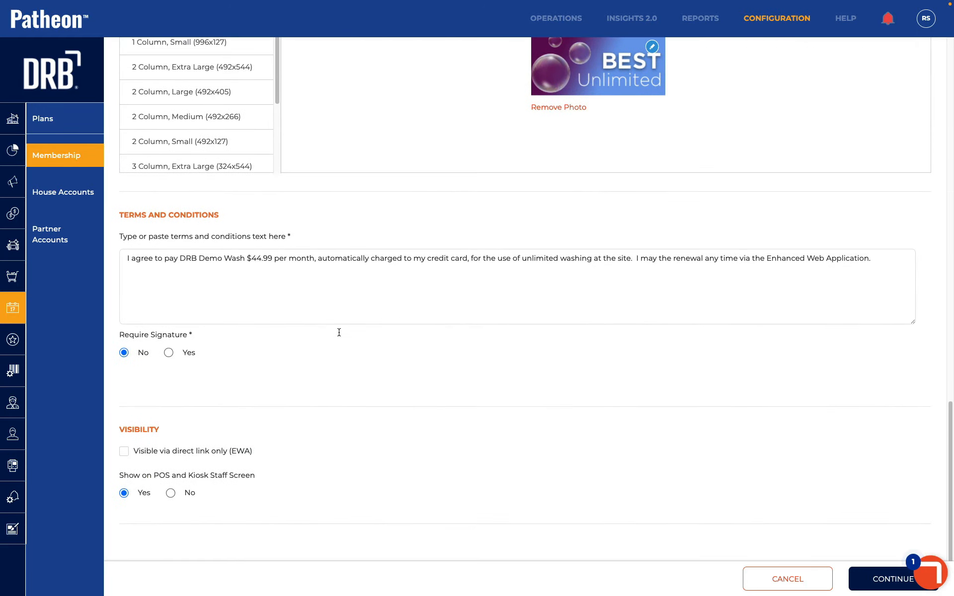
pyautogui.click(169, 352)
pyautogui.click(882, 581)
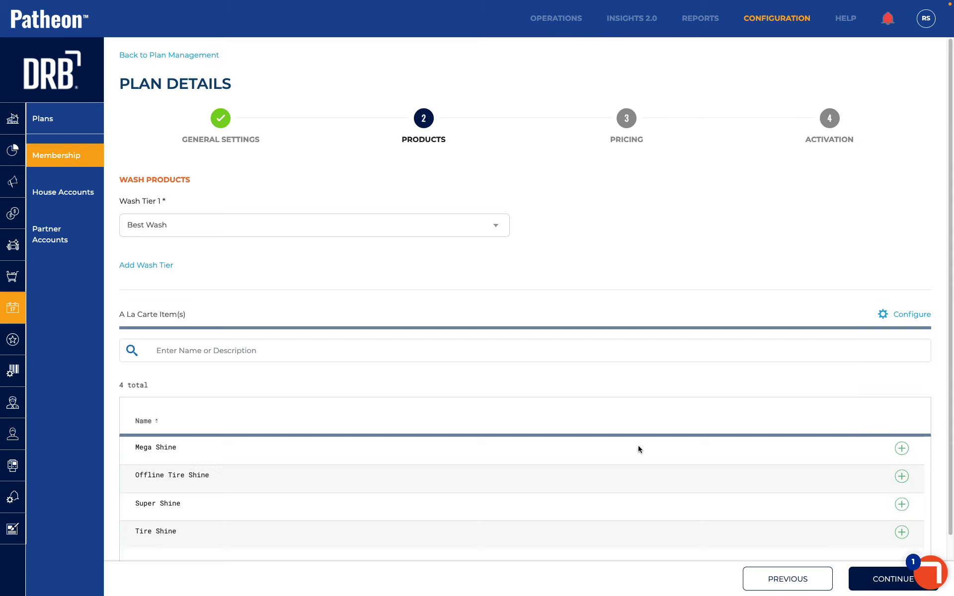
pyautogui.click(867, 582)
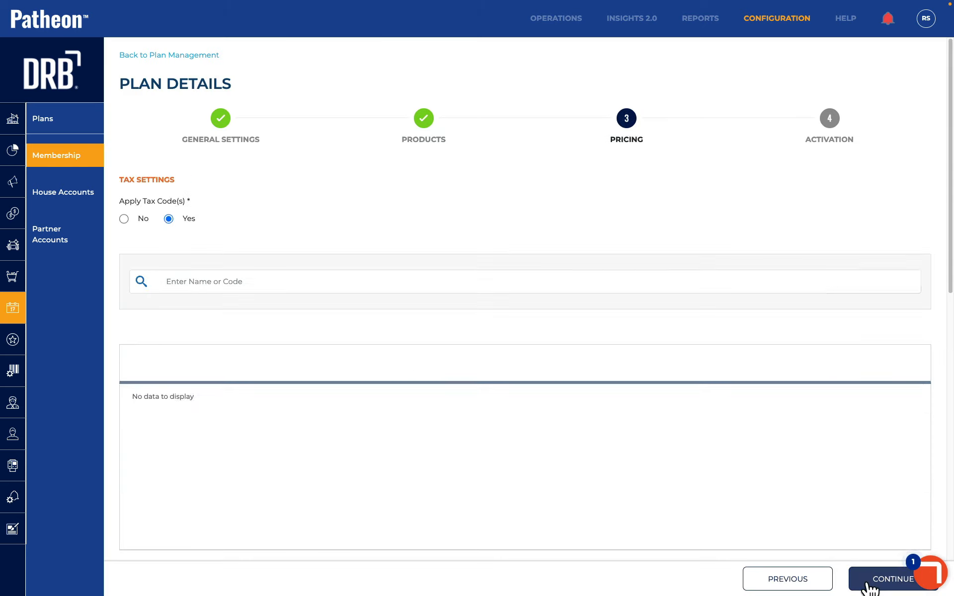
pyautogui.click(869, 585)
pyautogui.click(868, 585)
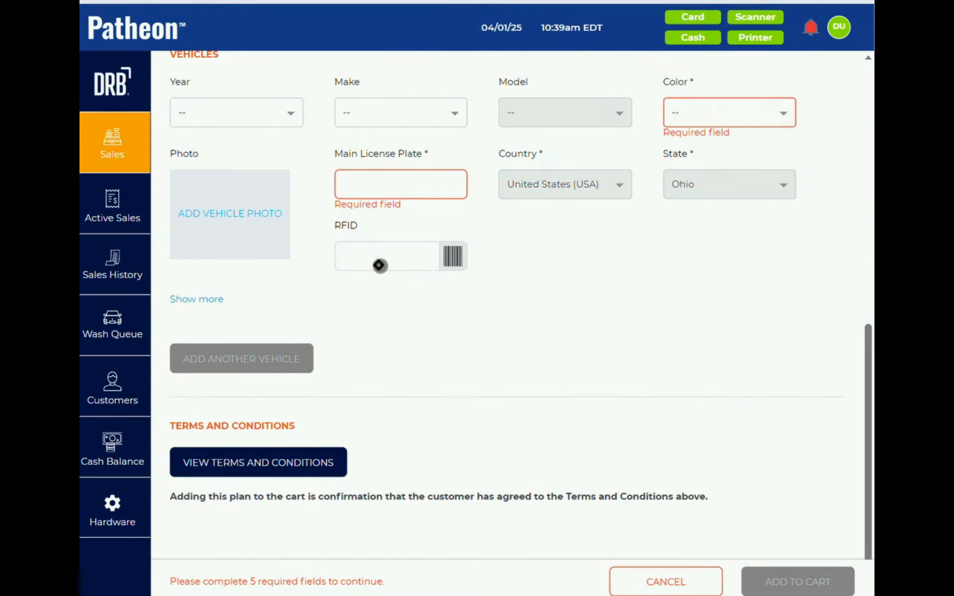
# - Start an Unlimited Best sale and enter the customer's phone number and first and last name
pyautogui.click(119, 206)
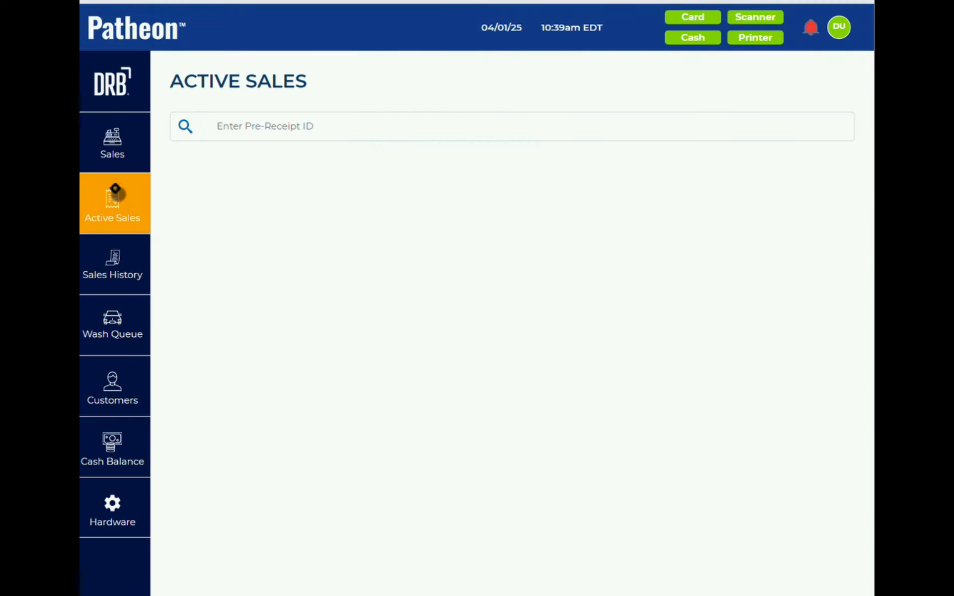
pyautogui.click(112, 143)
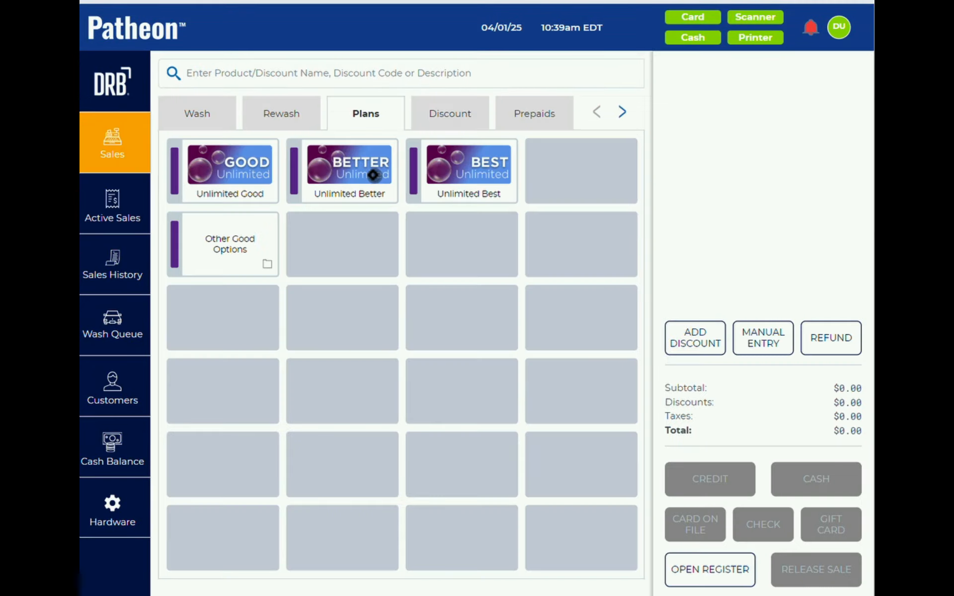
pyautogui.click(462, 175)
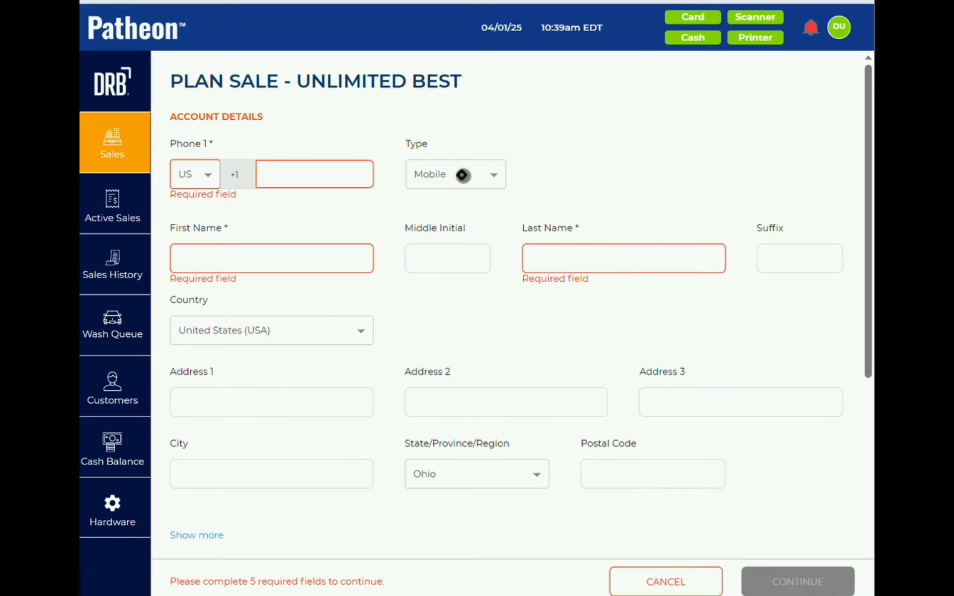
pyautogui.click(318, 179)
pyautogui.write('3345556637')
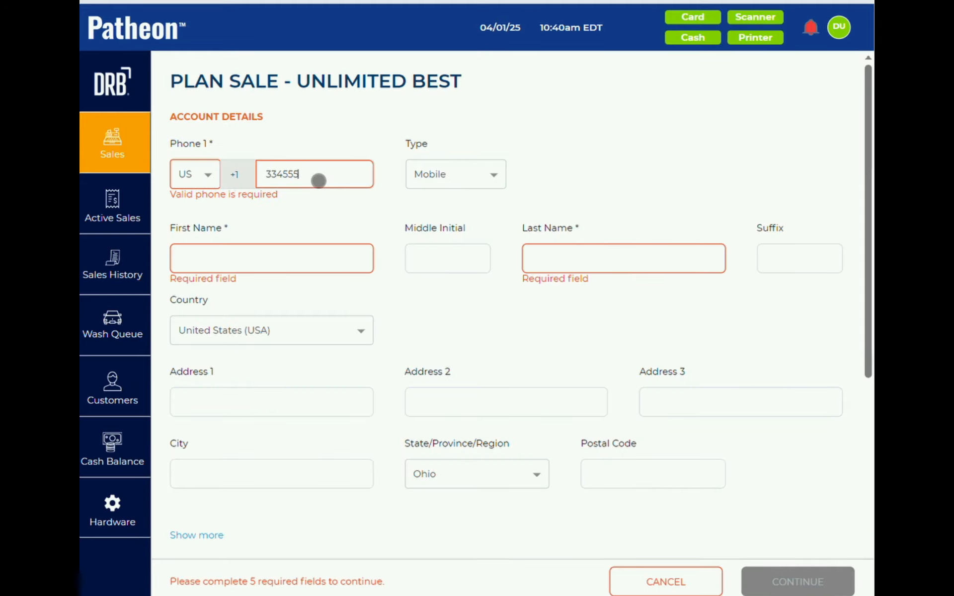
pyautogui.click(262, 250)
pyautogui.write('Johnny')
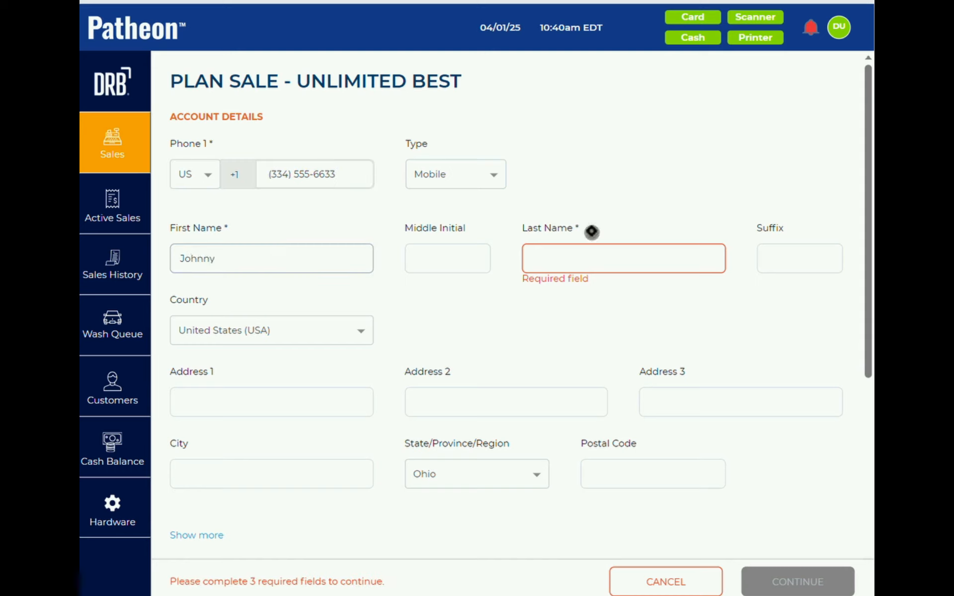
pyautogui.click(608, 270)
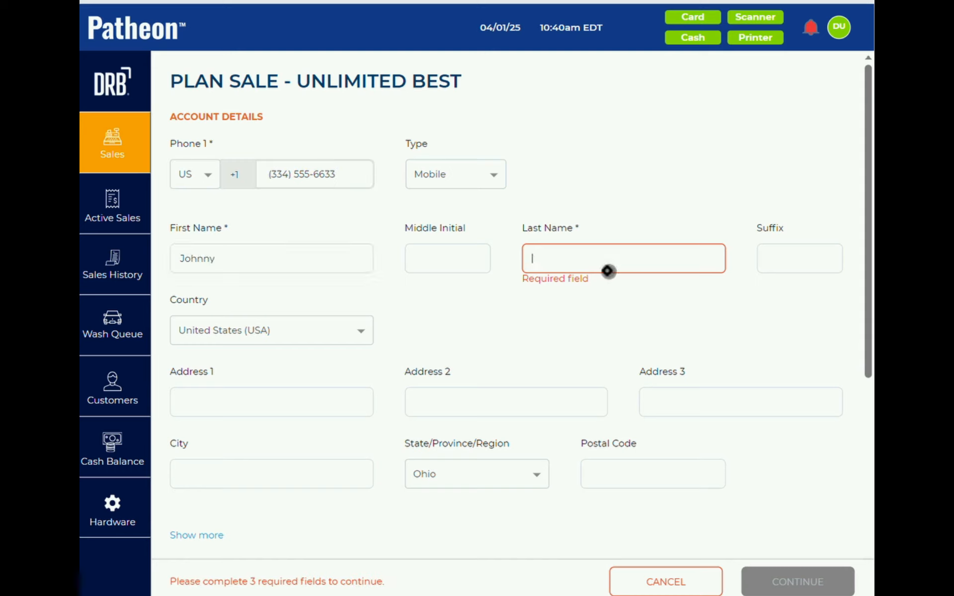
pyautogui.write('Customer')
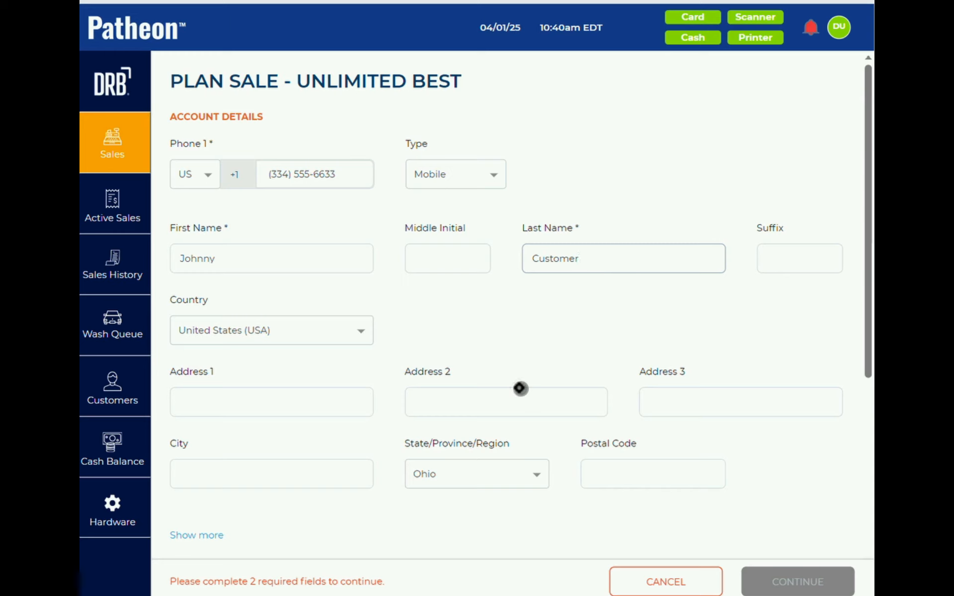
# - Choose Black as vehicle color, enter the main license plate, and continue to the terms
pyautogui.scroll(-3, 520, 389)
pyautogui.scroll(-3, 520, 389)
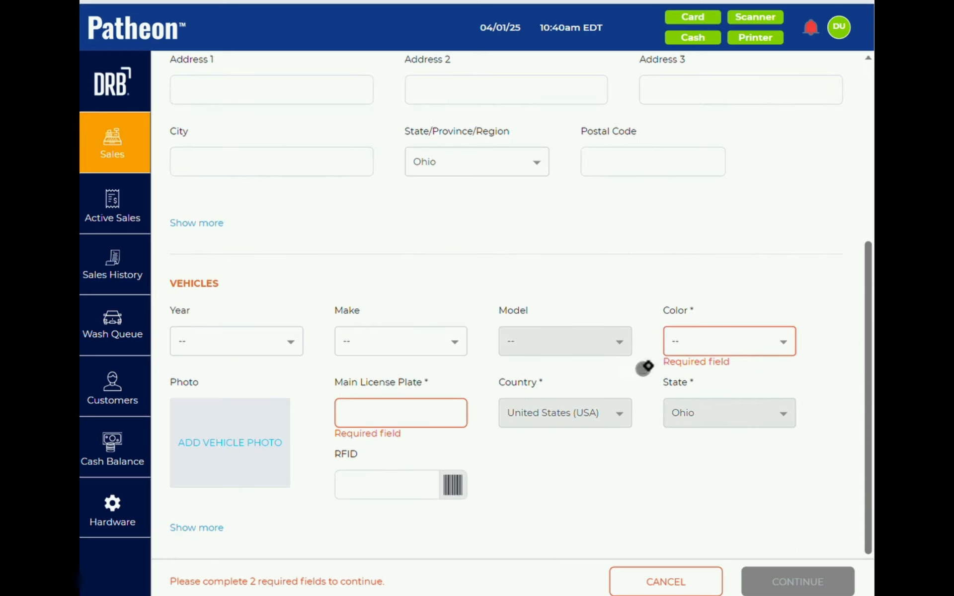
pyautogui.click(691, 349)
pyautogui.click(684, 370)
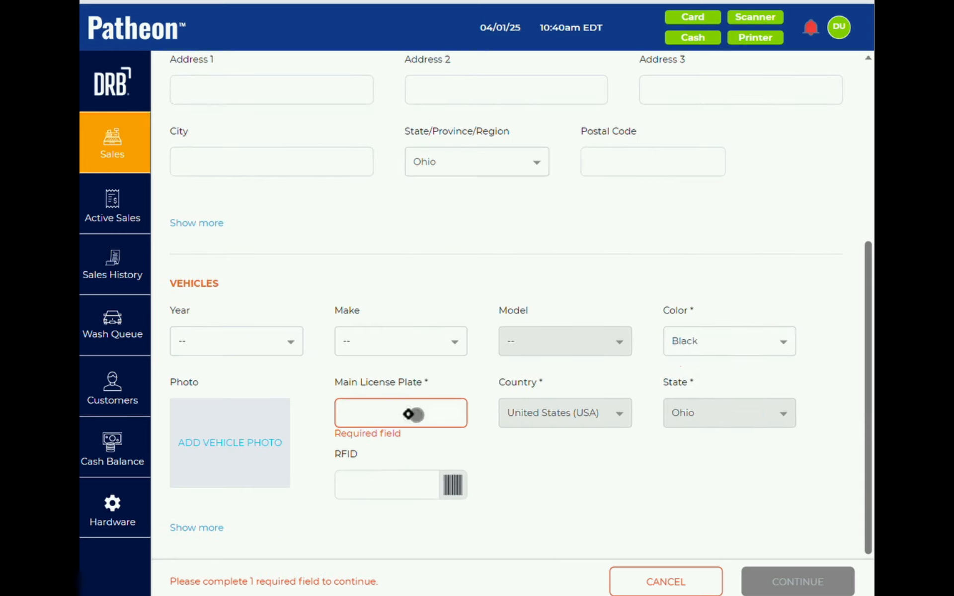
pyautogui.write('KJG9856')
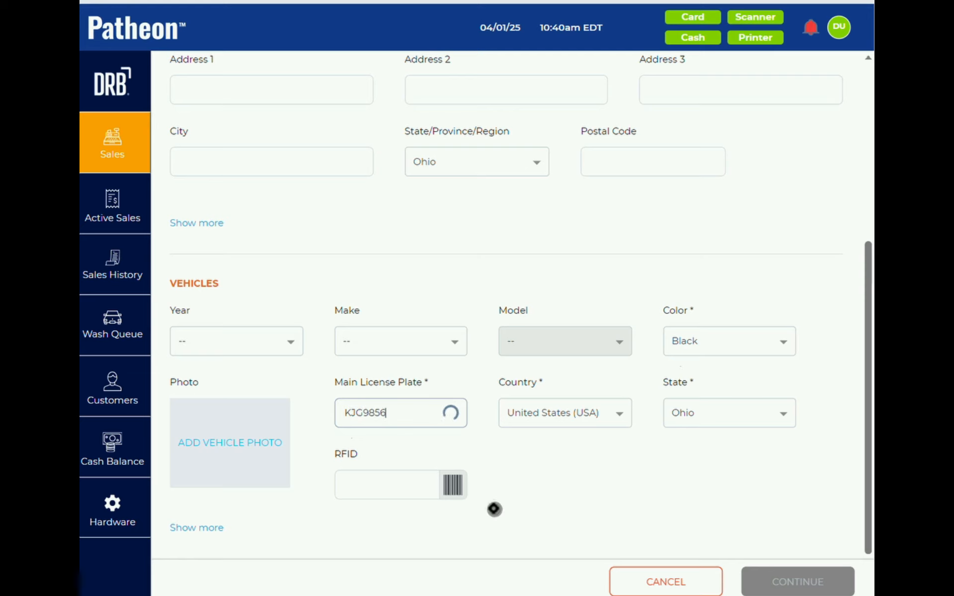
pyautogui.scroll(-2, 494, 510)
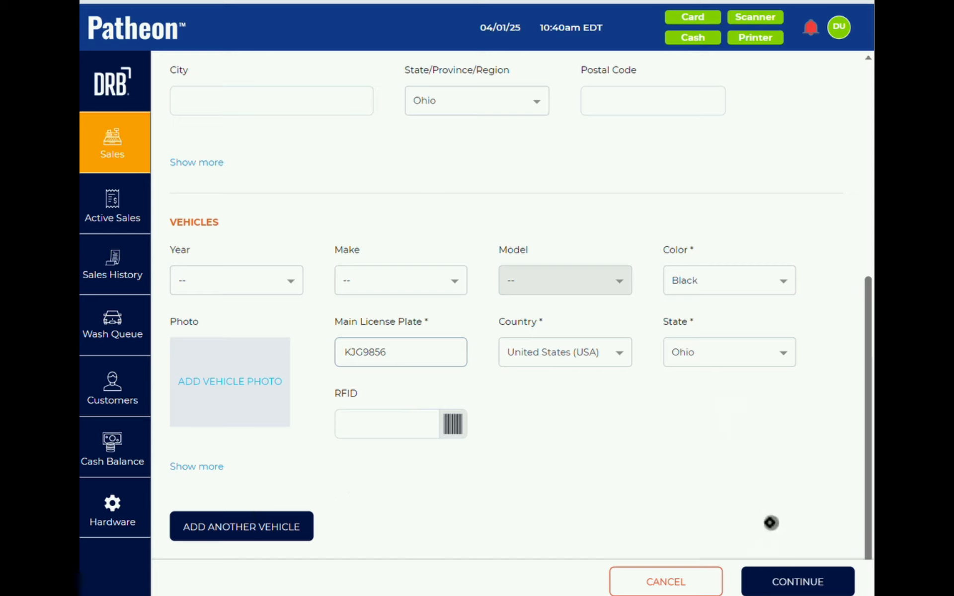
pyautogui.click(786, 582)
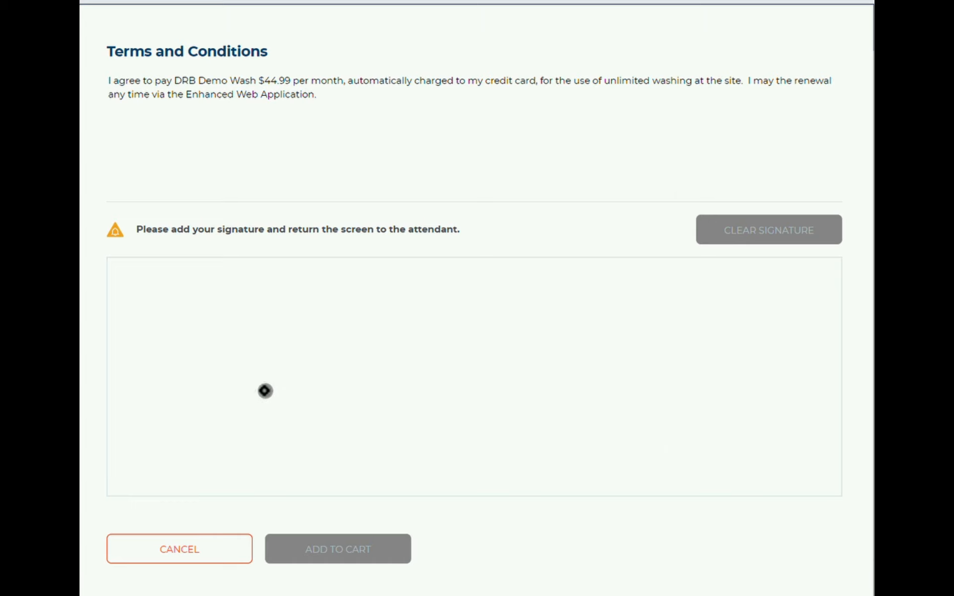
# - Sign the signature box and add the Unlimited Best plan to the cart
pyautogui.moveTo(170, 437)
pyautogui.mouseDown()
pyautogui.moveTo(337, 359)
pyautogui.moveTo(251, 353)
pyautogui.mouseUp()
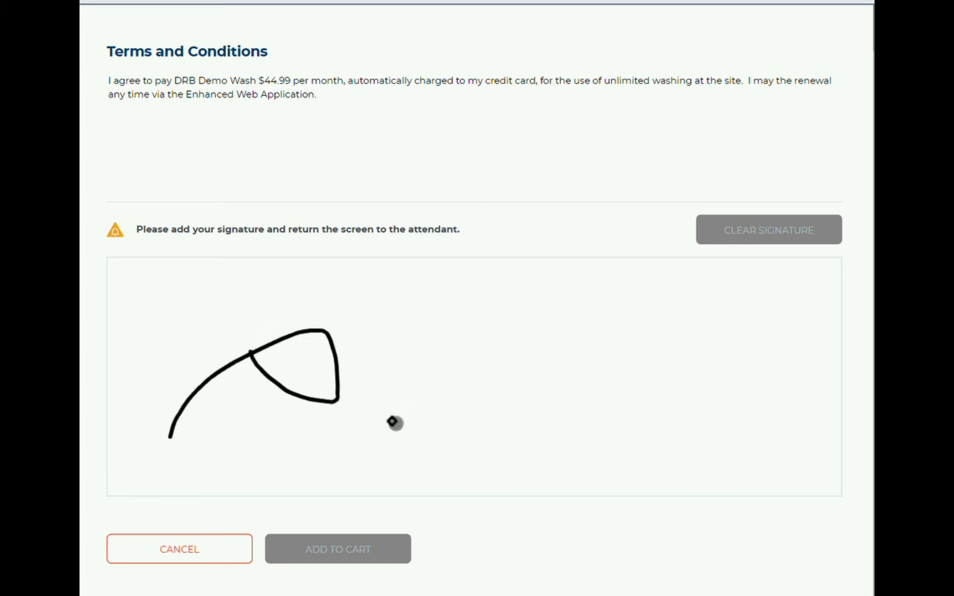
pyautogui.moveTo(392, 422)
pyautogui.mouseDown()
pyautogui.moveTo(703, 411)
pyautogui.moveTo(653, 451)
pyautogui.mouseUp()
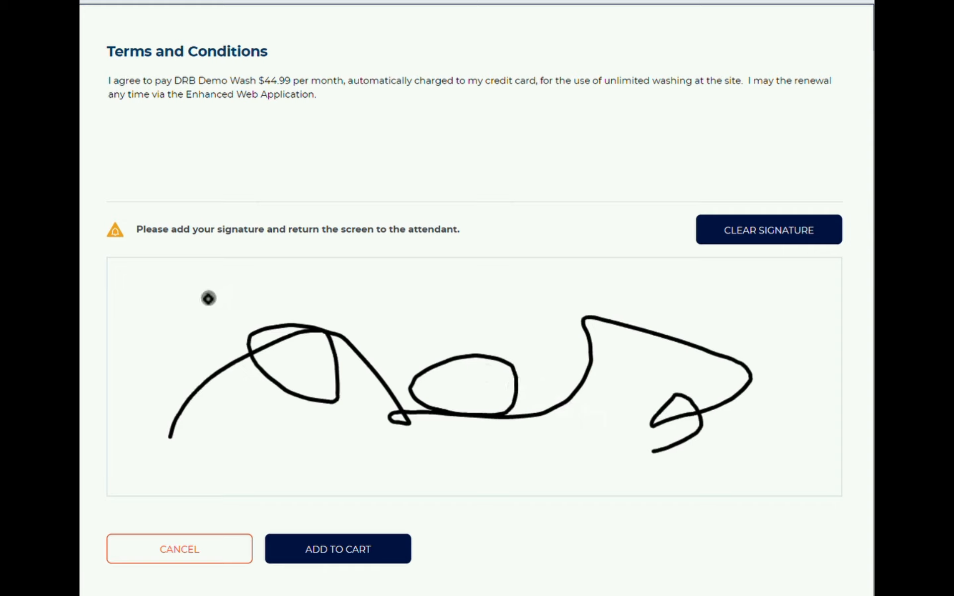
pyautogui.click(339, 550)
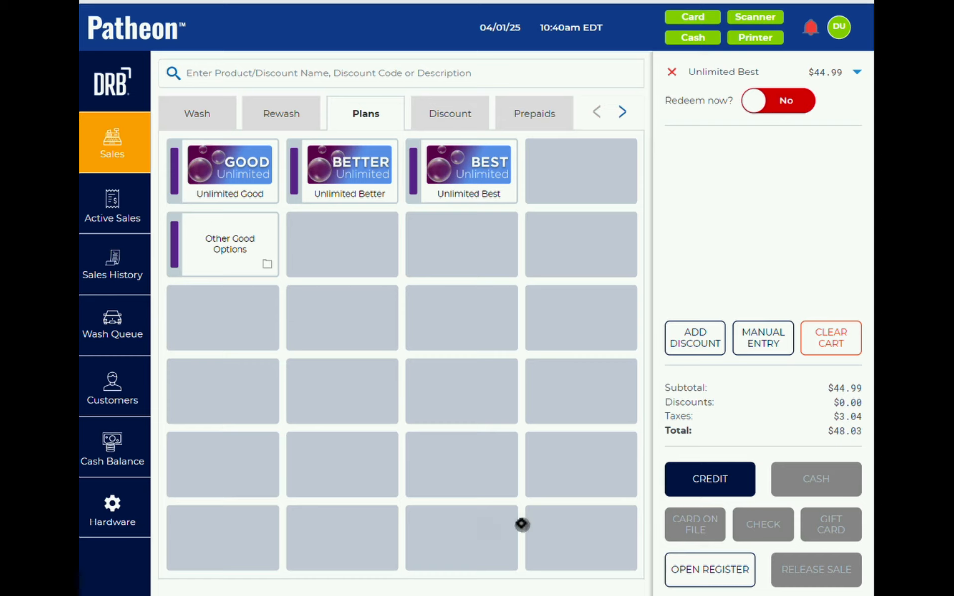
# - Pay the $48.03 total by credit and dismiss the payment summary and receipt error
pyautogui.click(709, 480)
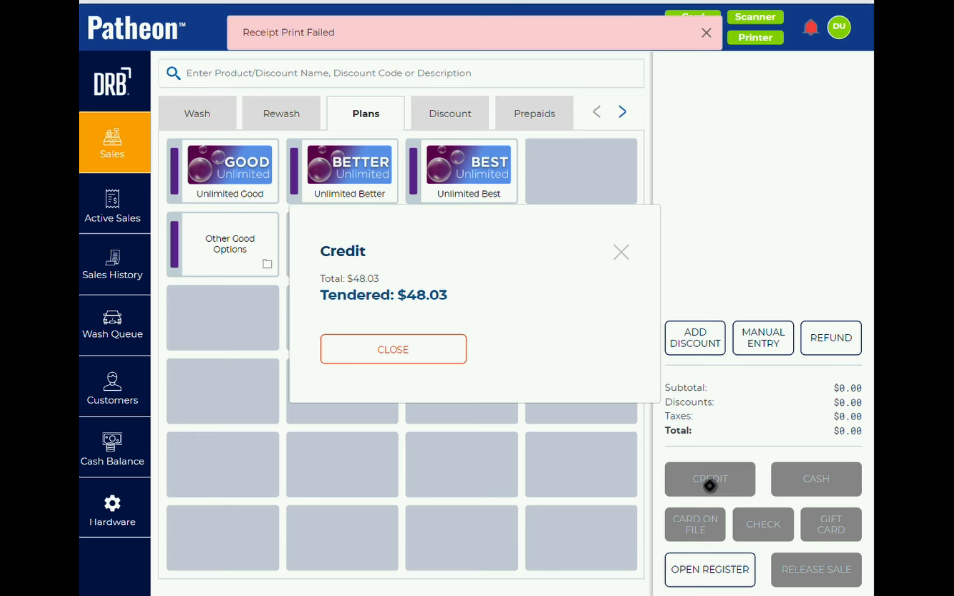
pyautogui.click(418, 348)
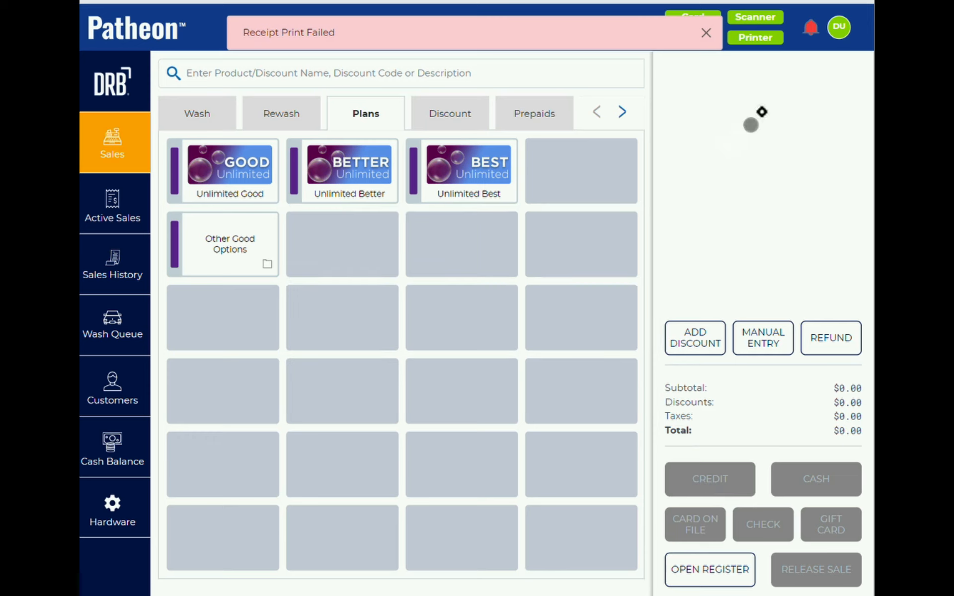
pyautogui.click(706, 32)
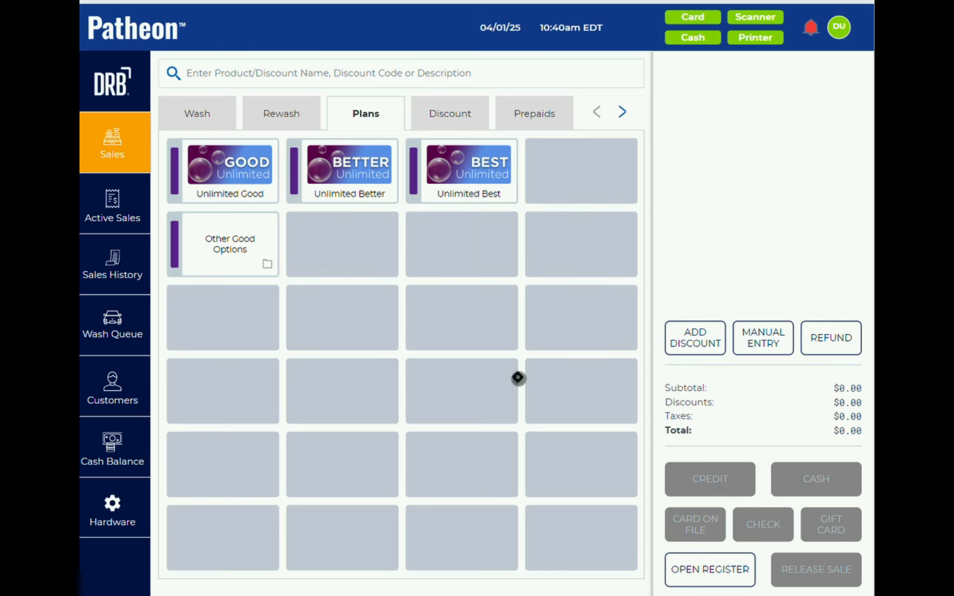